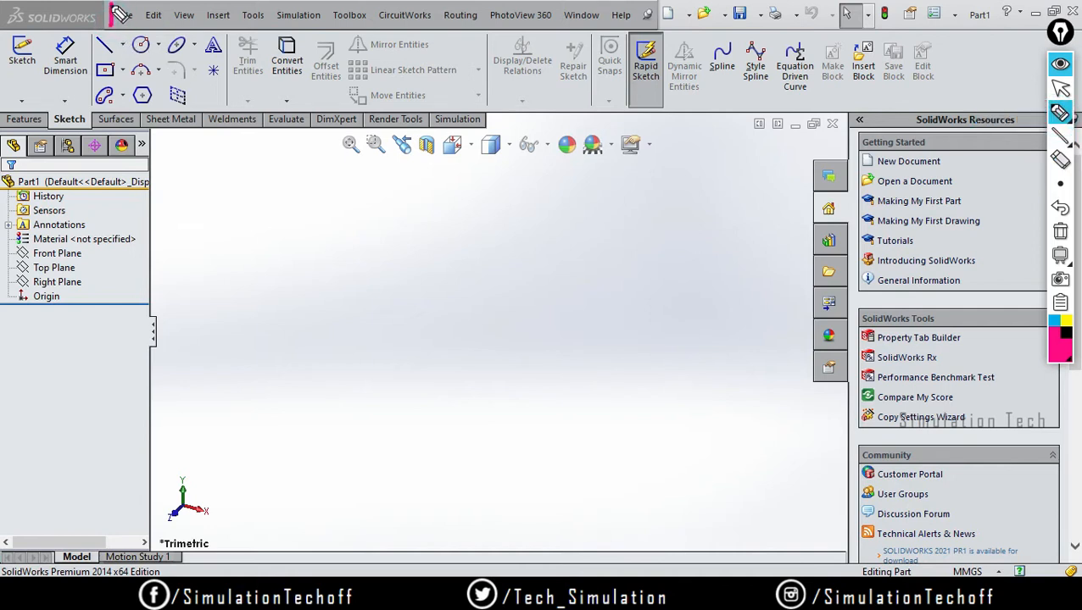
mouse_move(119, 10)
mouse_down()
mouse_move(683, 12)
mouse_move(519, 55)
mouse_move(122, 44)
mouse_move(119, 19)
mouse_move(133, 26)
mouse_up()
drag(145, 25, 227, 24)
drag(241, 25, 255, 25)
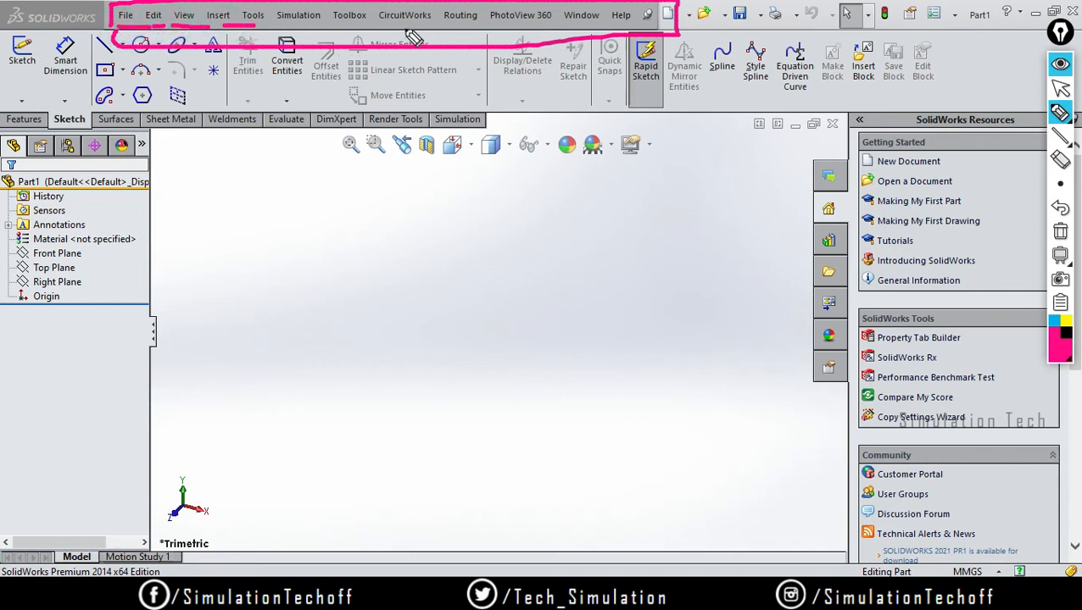
mouse_move(105, 281)
mouse_down()
mouse_move(188, 301)
mouse_move(212, 293)
mouse_move(218, 275)
mouse_move(222, 302)
mouse_move(259, 296)
mouse_up()
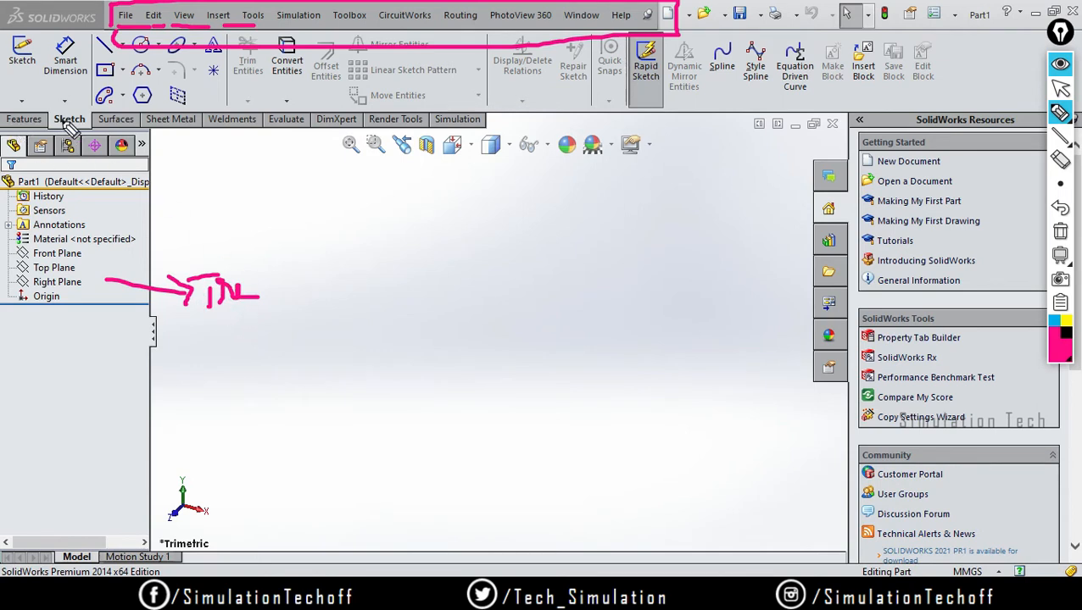
click(1054, 322)
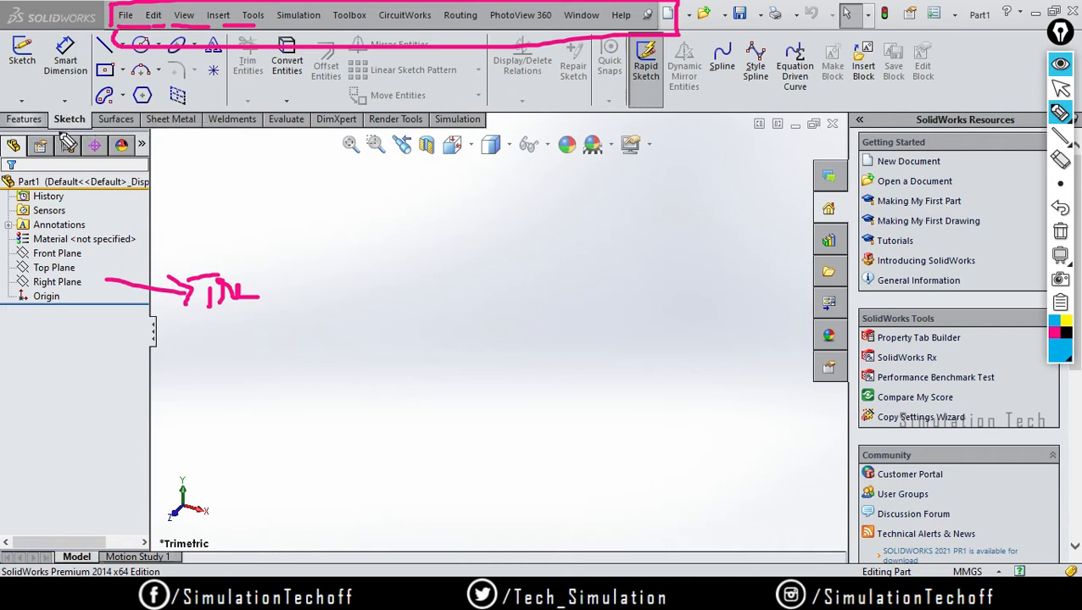
click(1059, 88)
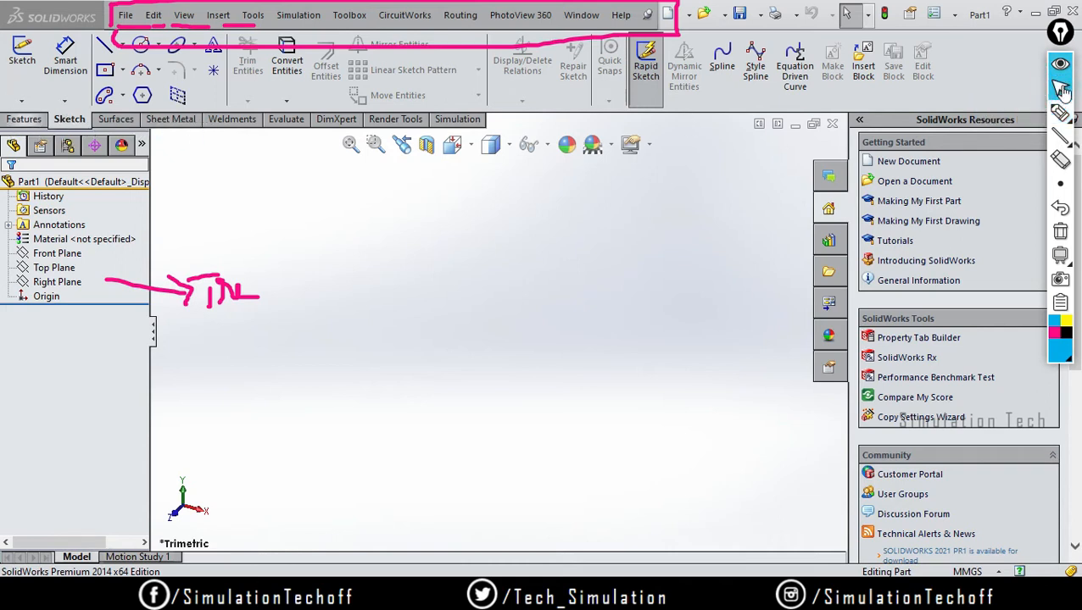
Examine the commands available in the Features, Sketch, Surfaces, Sheet Metal and Weldments groups.
click(24, 119)
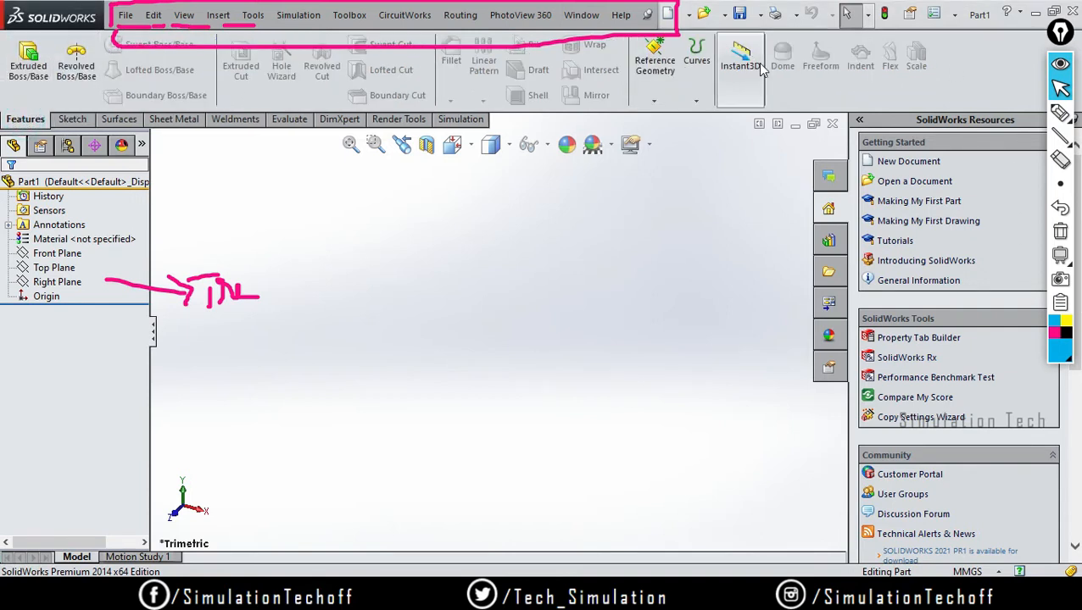
click(70, 119)
click(115, 120)
click(173, 119)
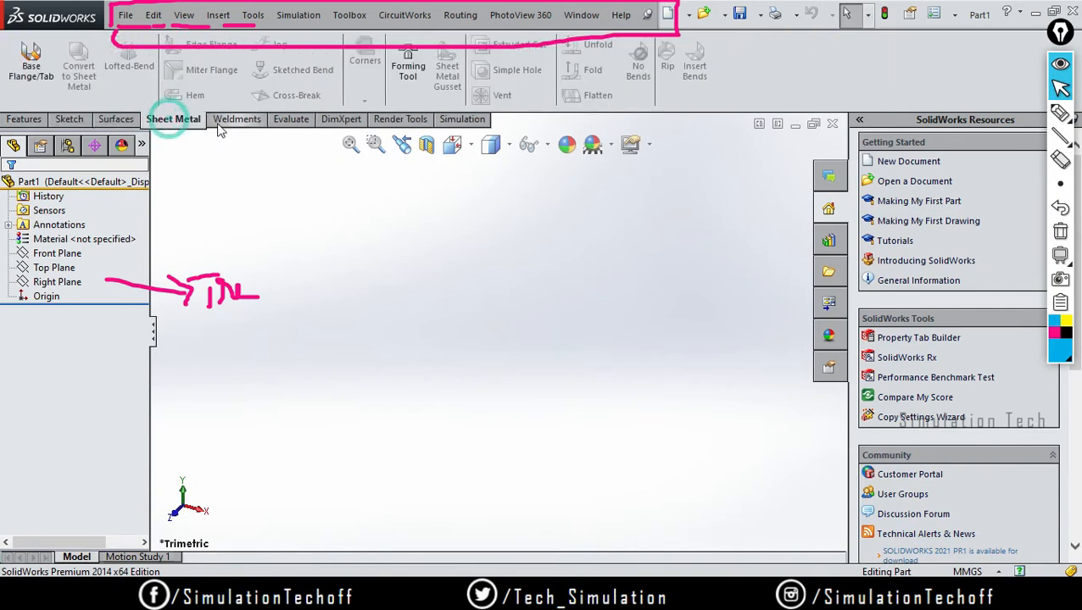
click(218, 122)
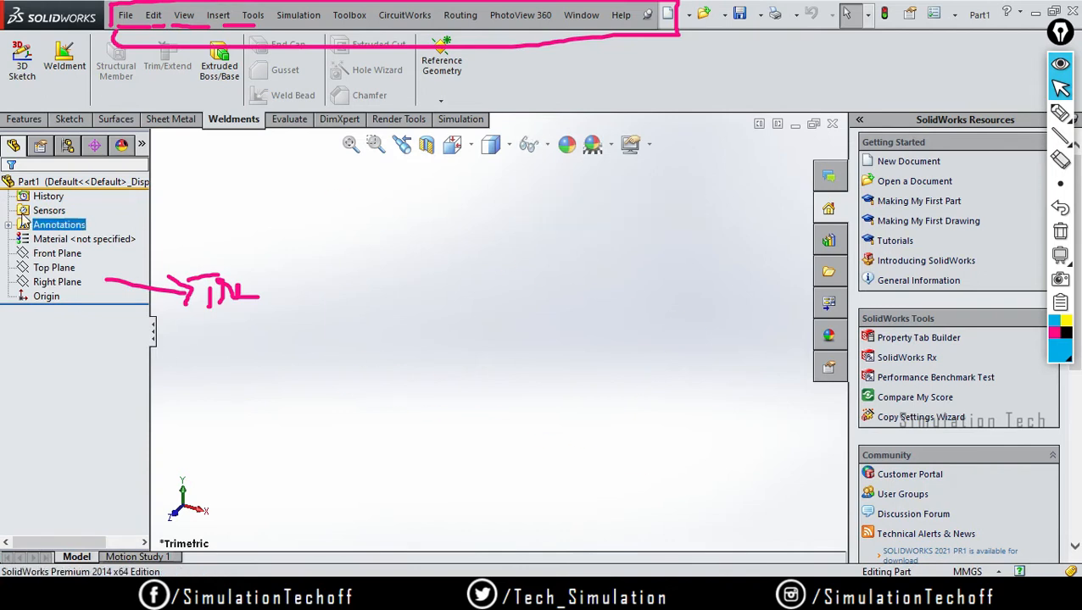
click(70, 120)
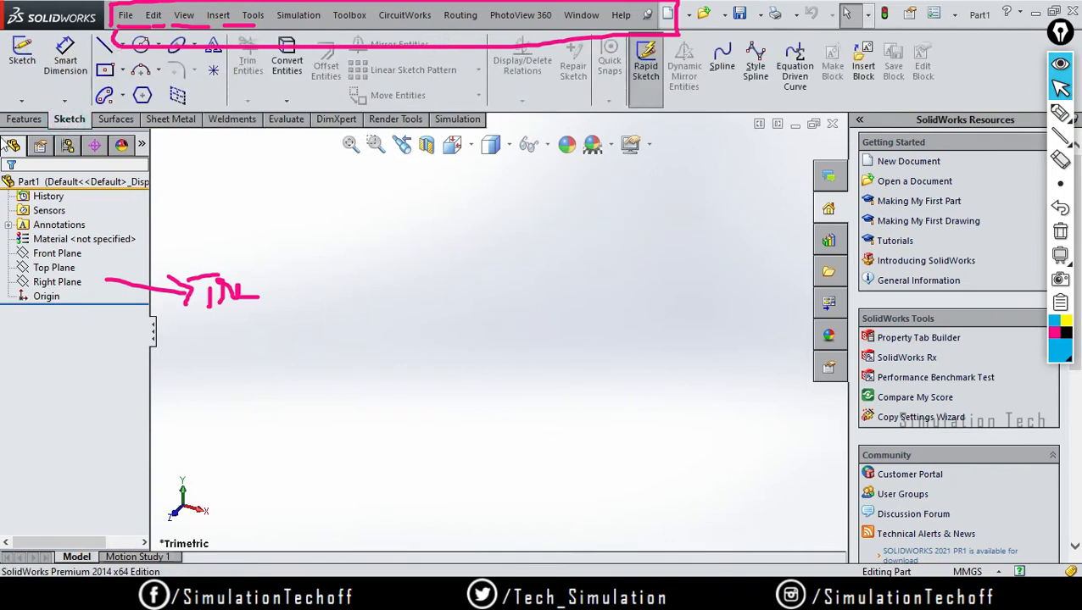
click(19, 121)
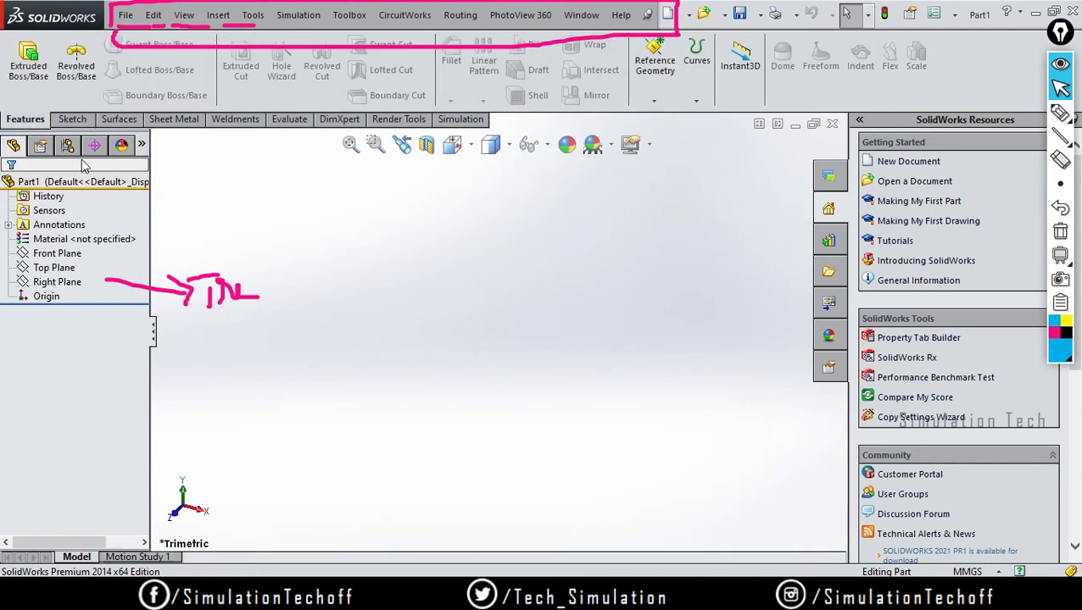
click(118, 119)
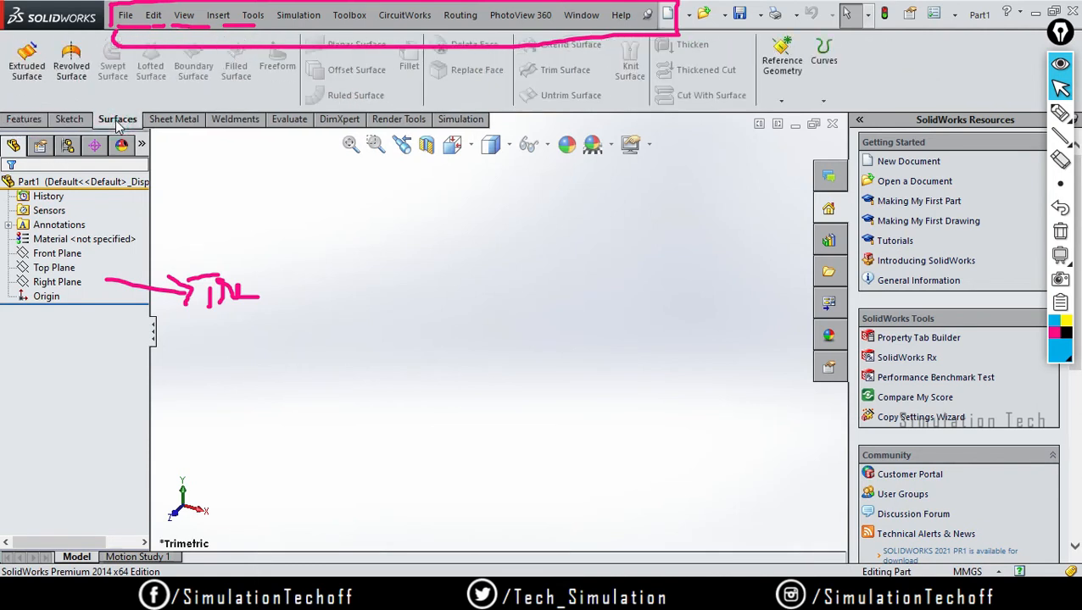
click(178, 122)
click(232, 122)
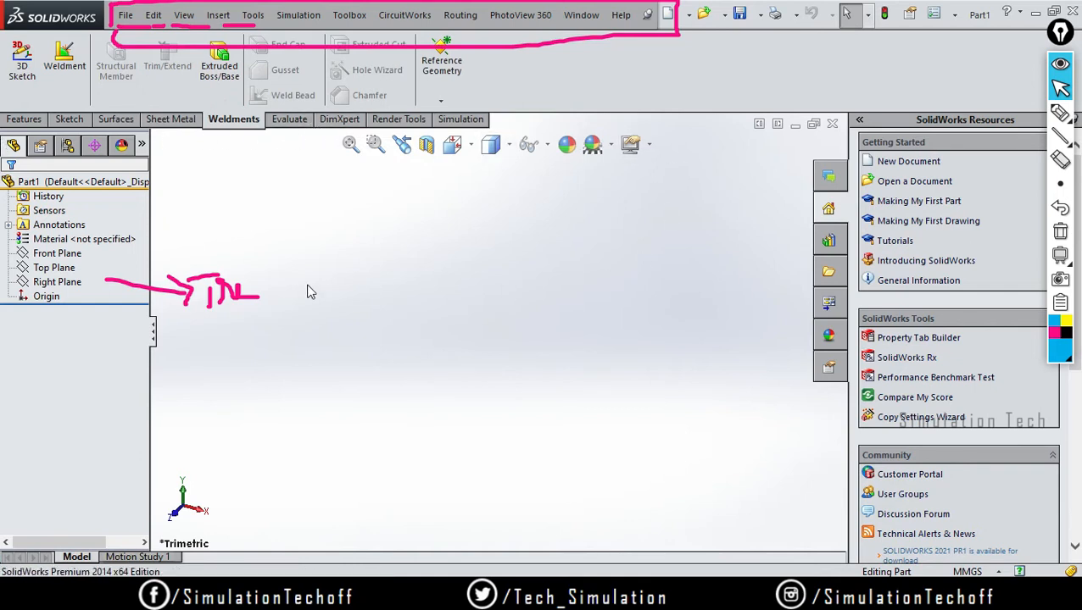
click(70, 119)
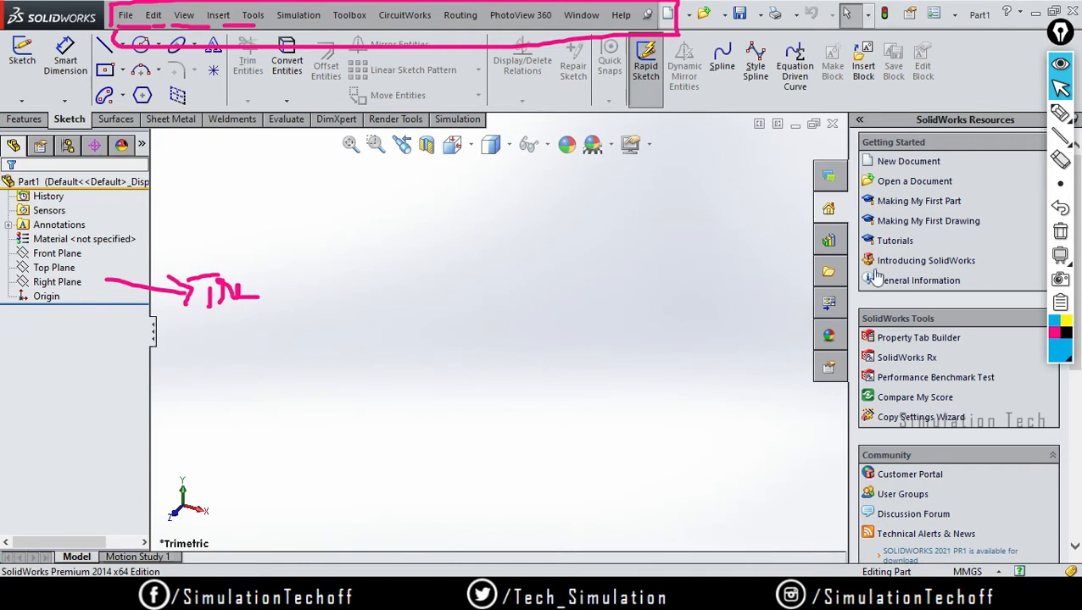
Shrink the task pane to a narrow strip to widen the graphics area, keeping the part window maximized.
click(830, 175)
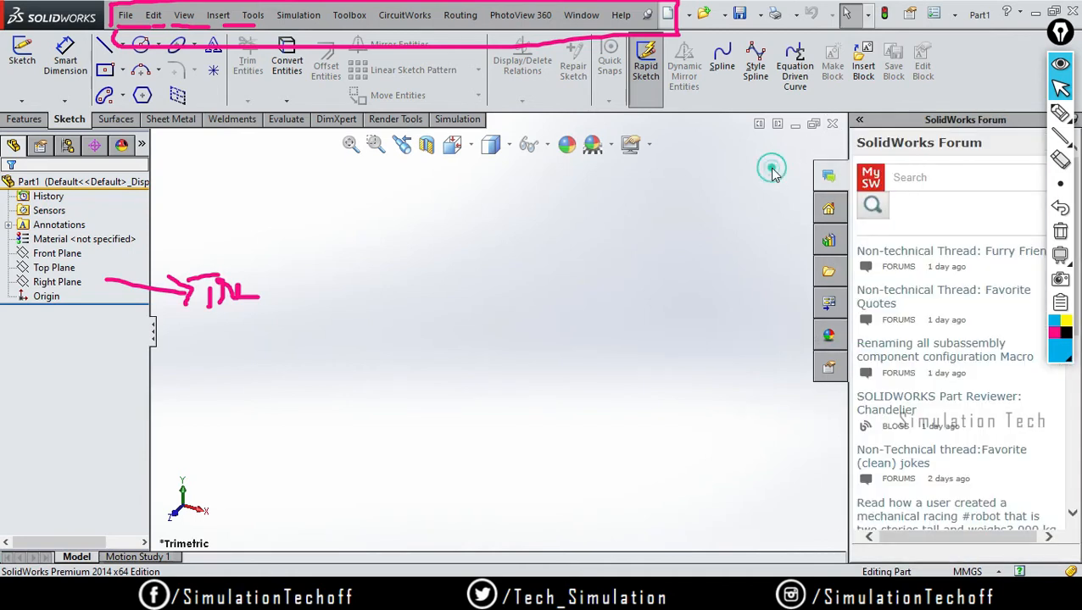
click(813, 126)
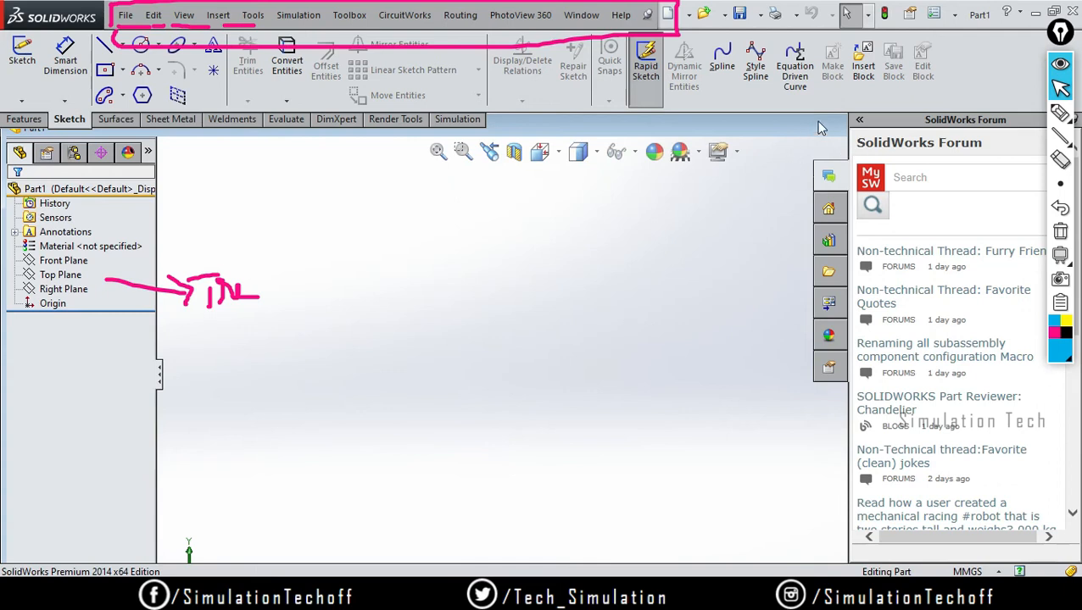
click(1060, 65)
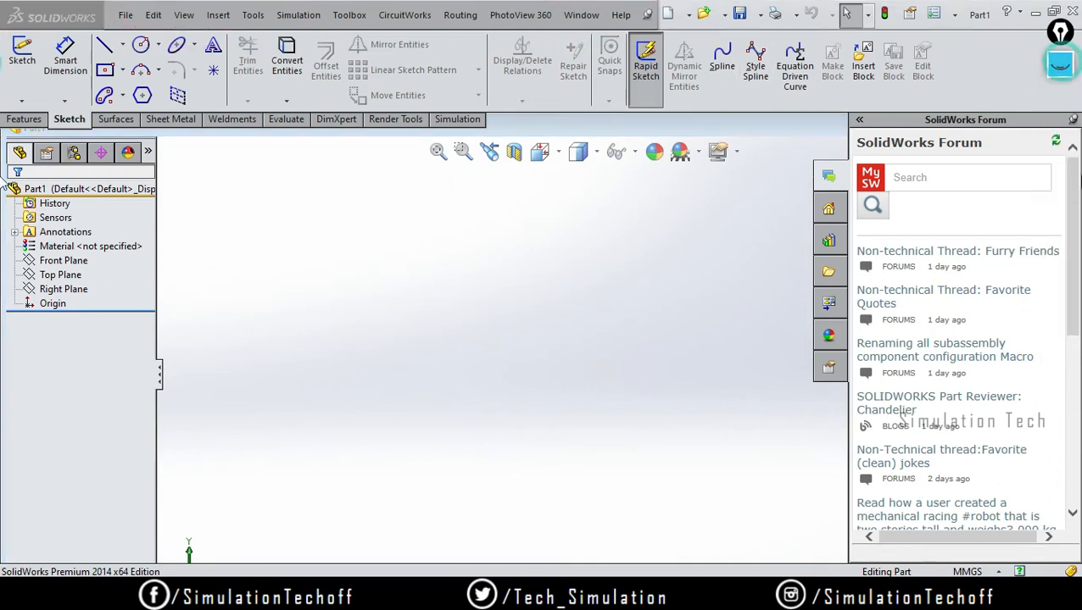
click(848, 137)
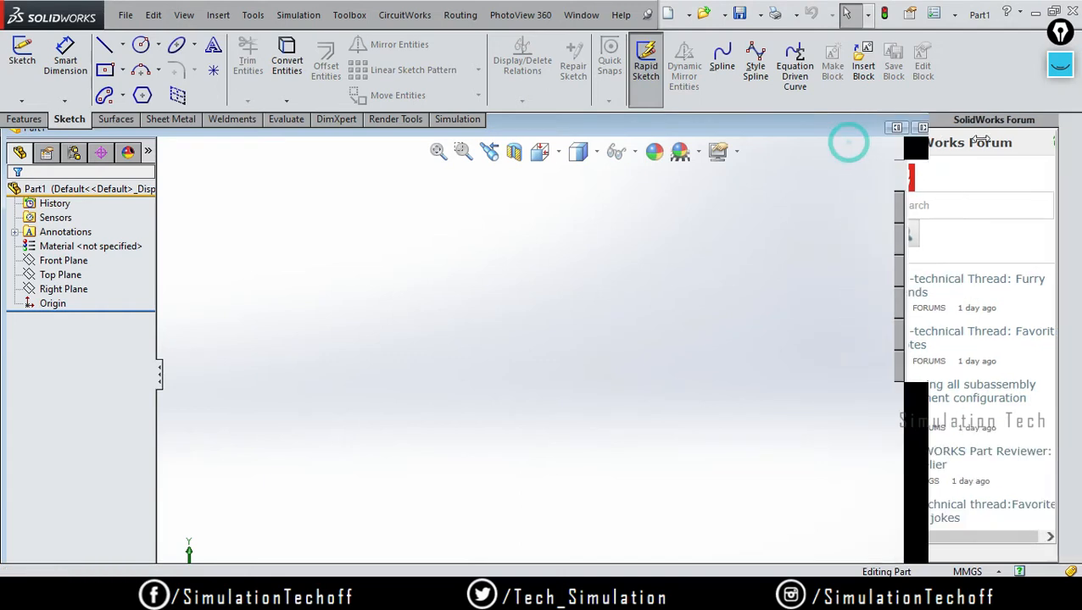
click(973, 127)
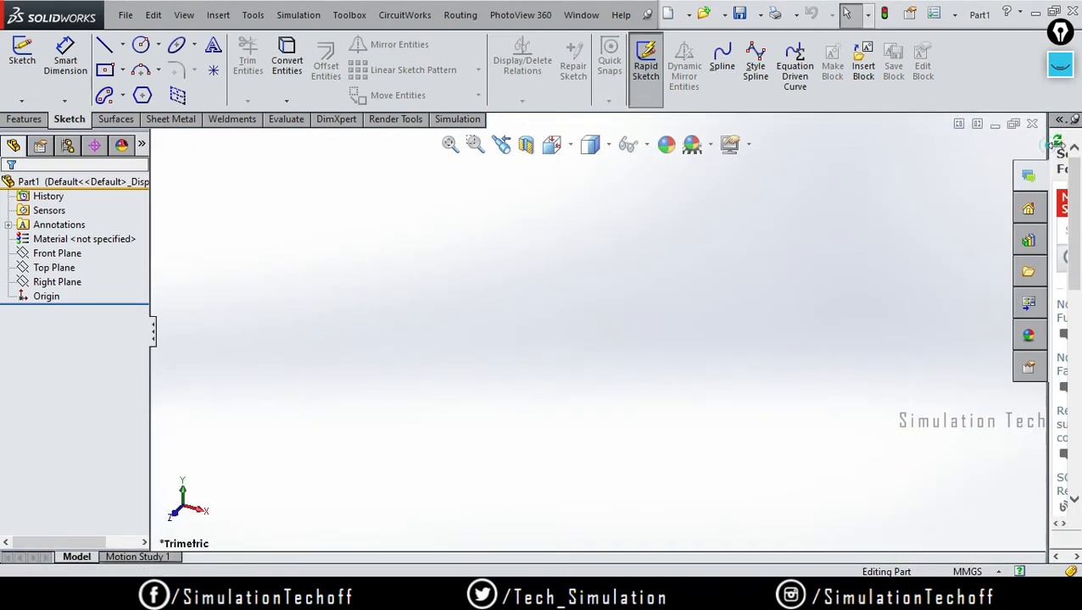
drag(1048, 148, 1073, 149)
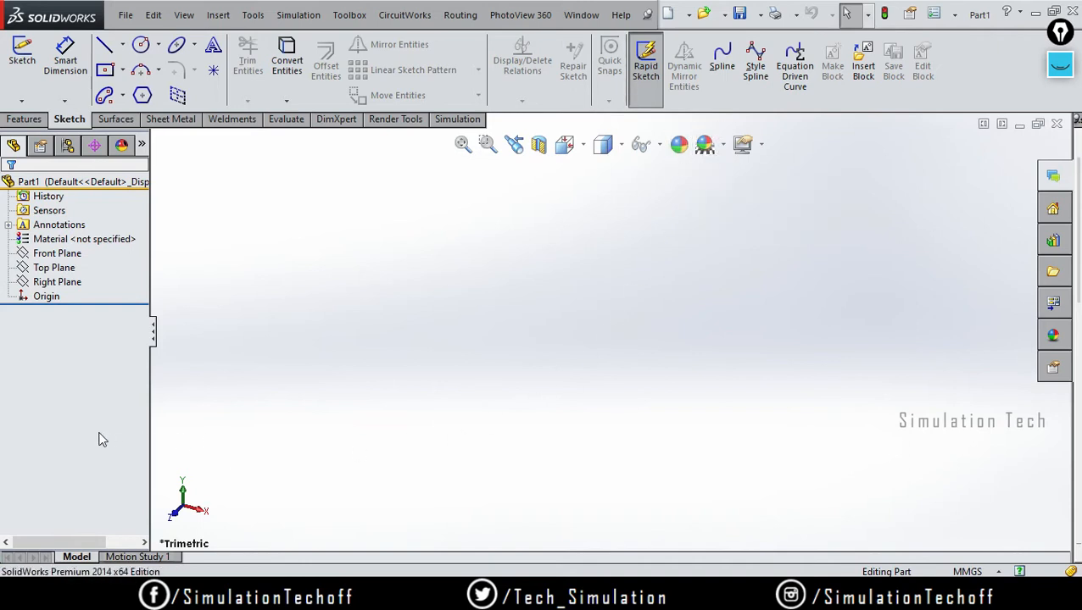
Select the Front, Top and Right planes together and examine their arrangement in 3D.
click(53, 254)
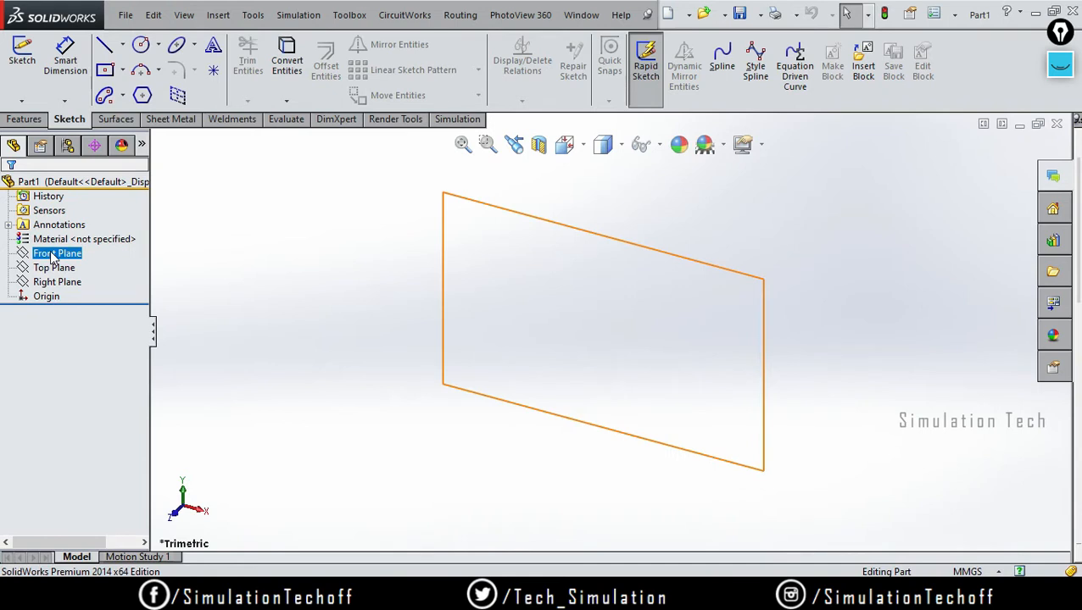
ctrl+click(54, 268)
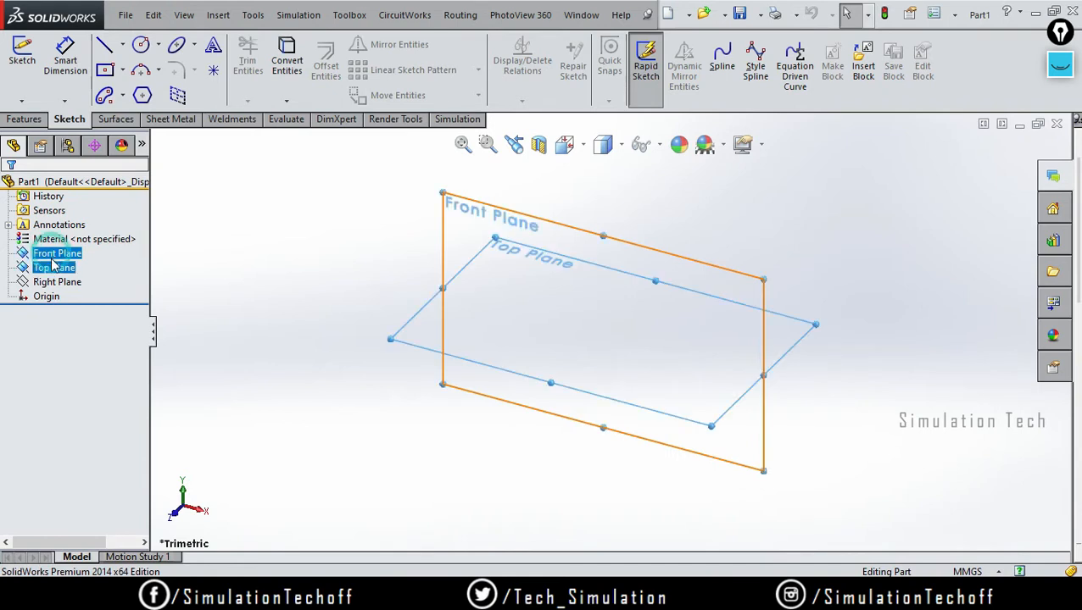
shift+click(58, 283)
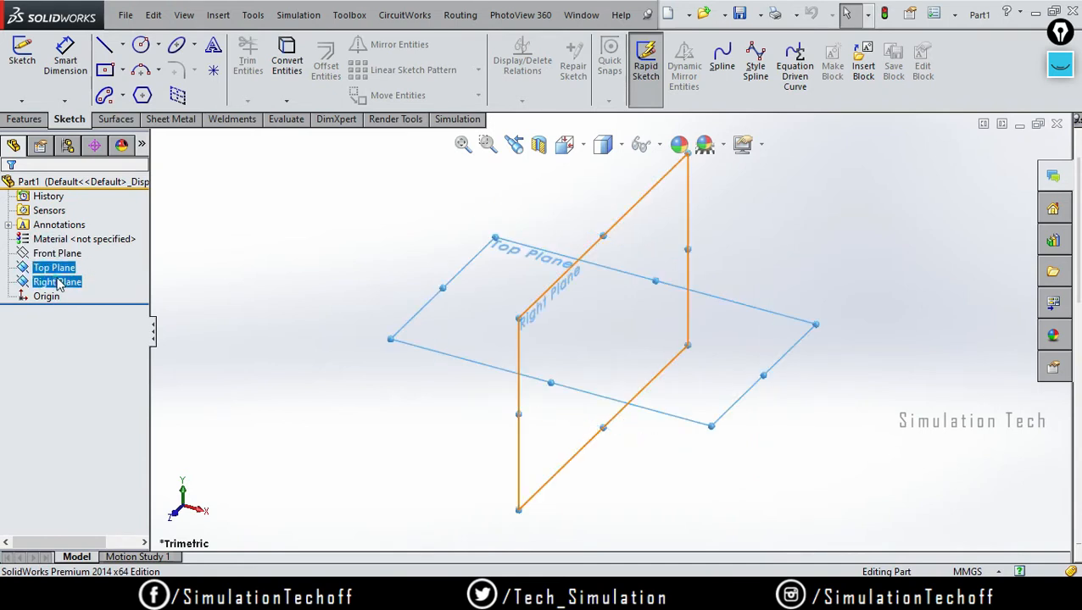
ctrl+click(51, 254)
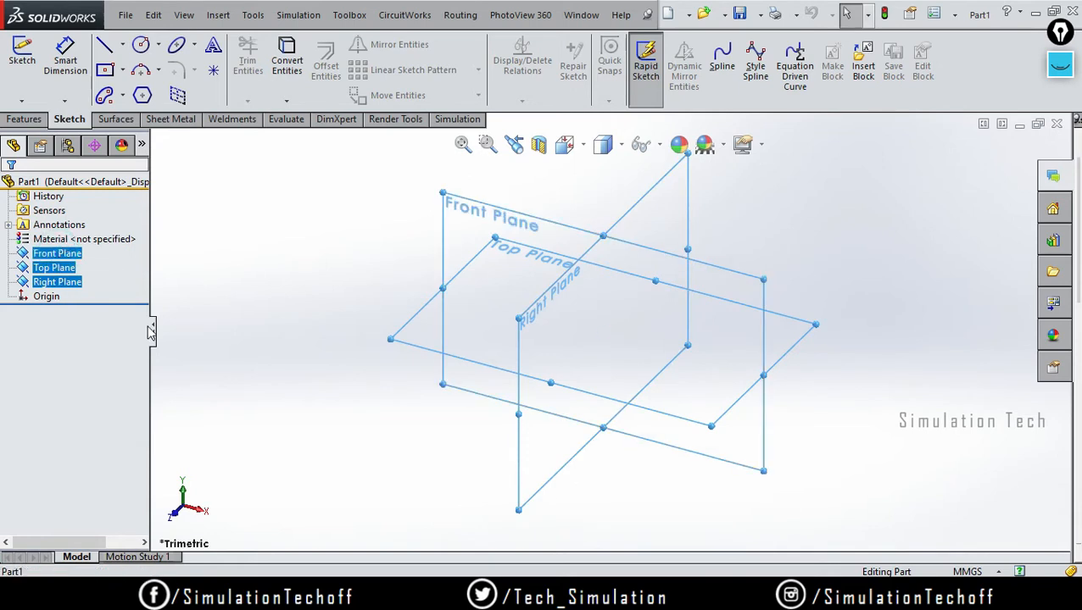
middle_drag(642, 491, 627, 455)
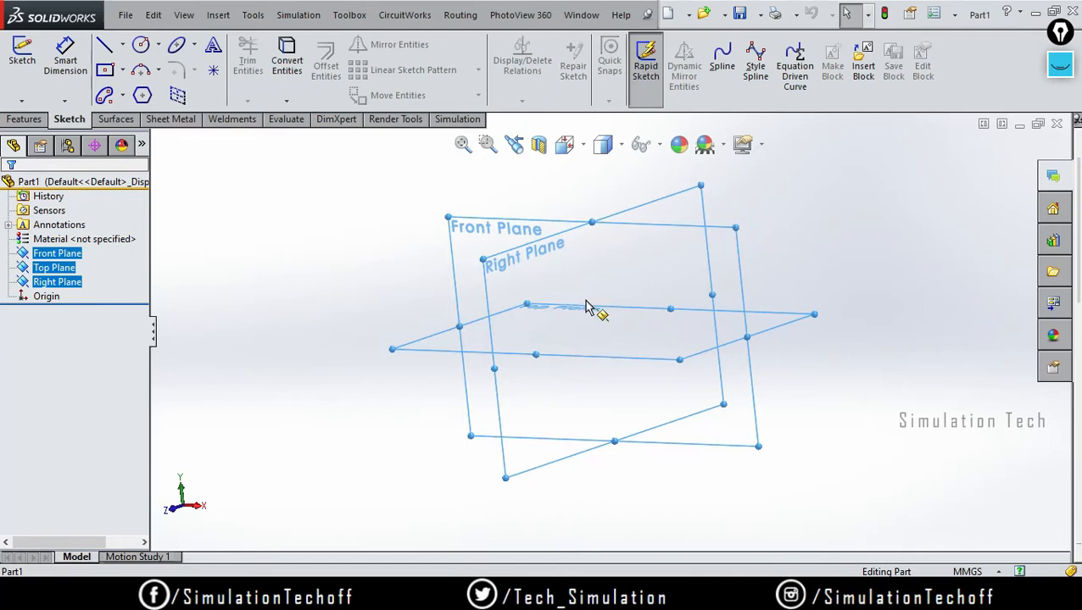
middle_drag(594, 309, 604, 331)
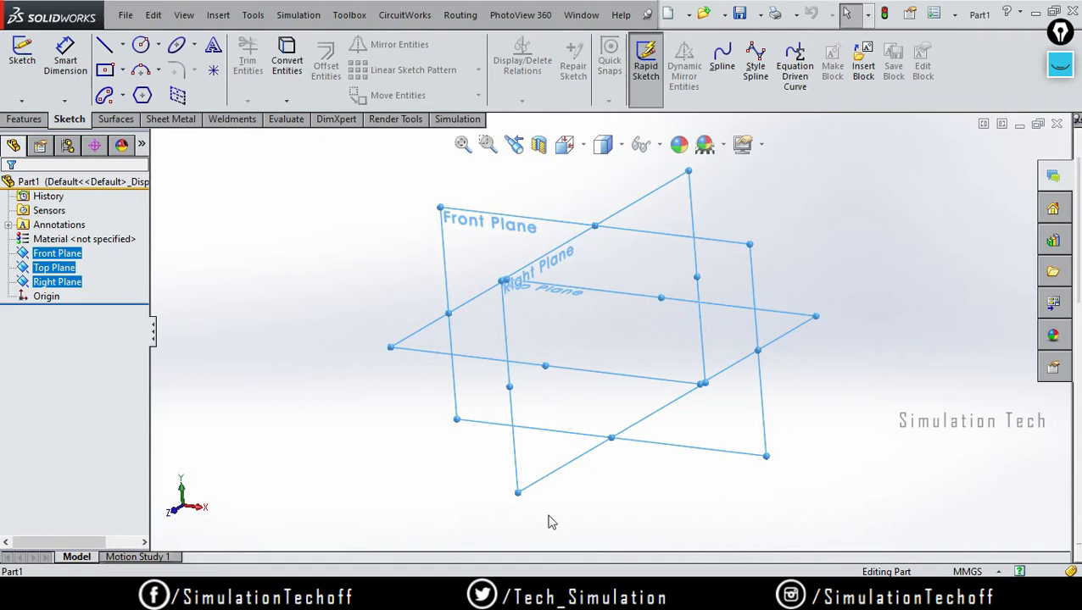
Add the origin to the selected planes, inspect where it lies between them, and clear the selection.
ctrl+click(44, 297)
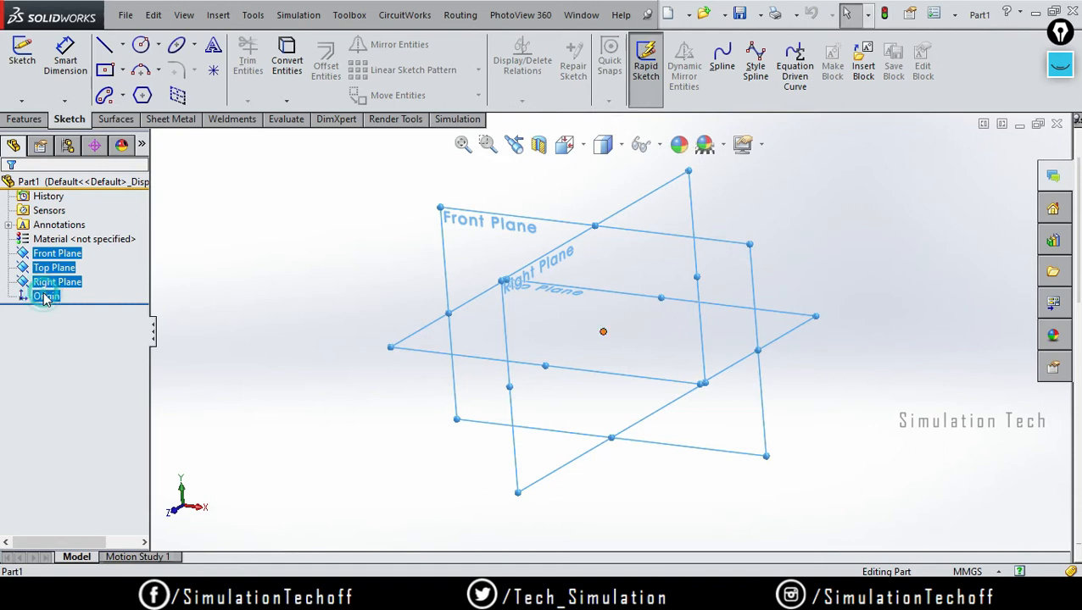
middle_drag(652, 394, 676, 435)
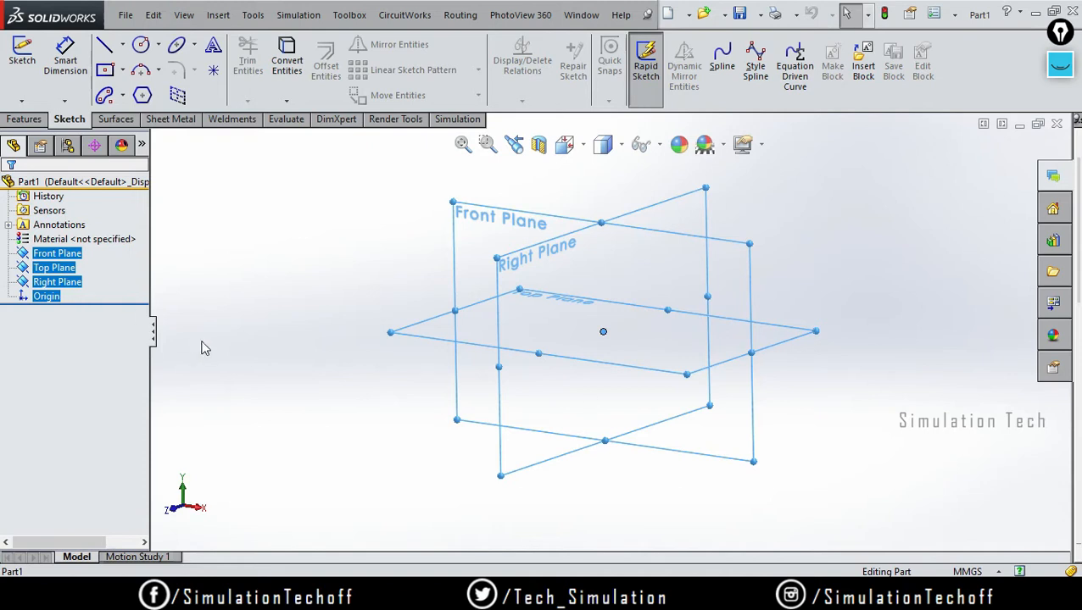
ctrl+middle_drag(566, 292, 548, 330)
scroll(548, 329, up, 3)
scroll(548, 328, down, 3)
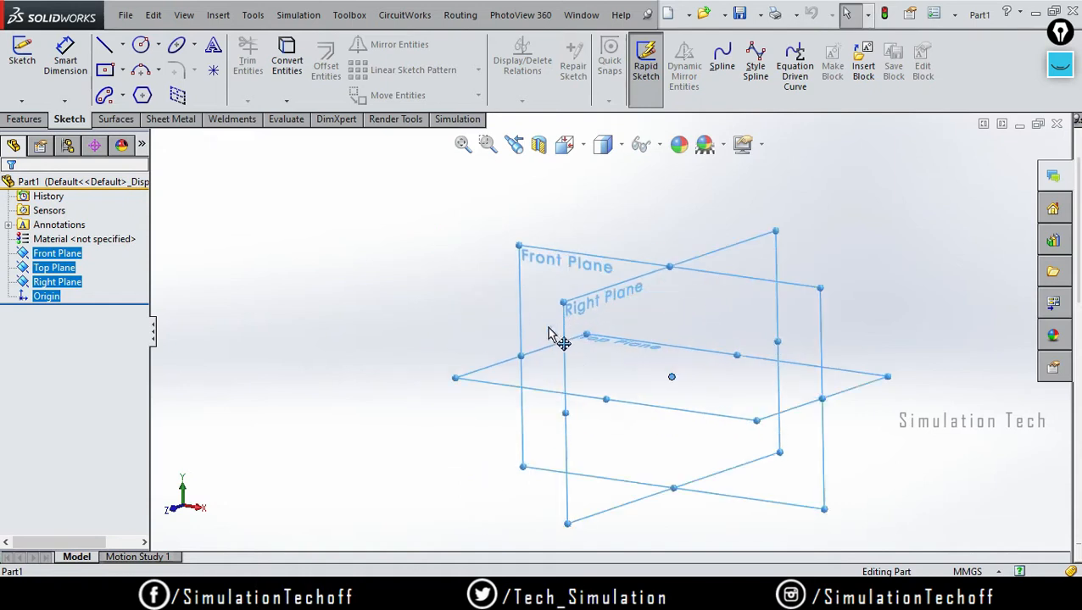
scroll(569, 329, down, 2)
ctrl+middle_drag(721, 335, 587, 298)
click(871, 239)
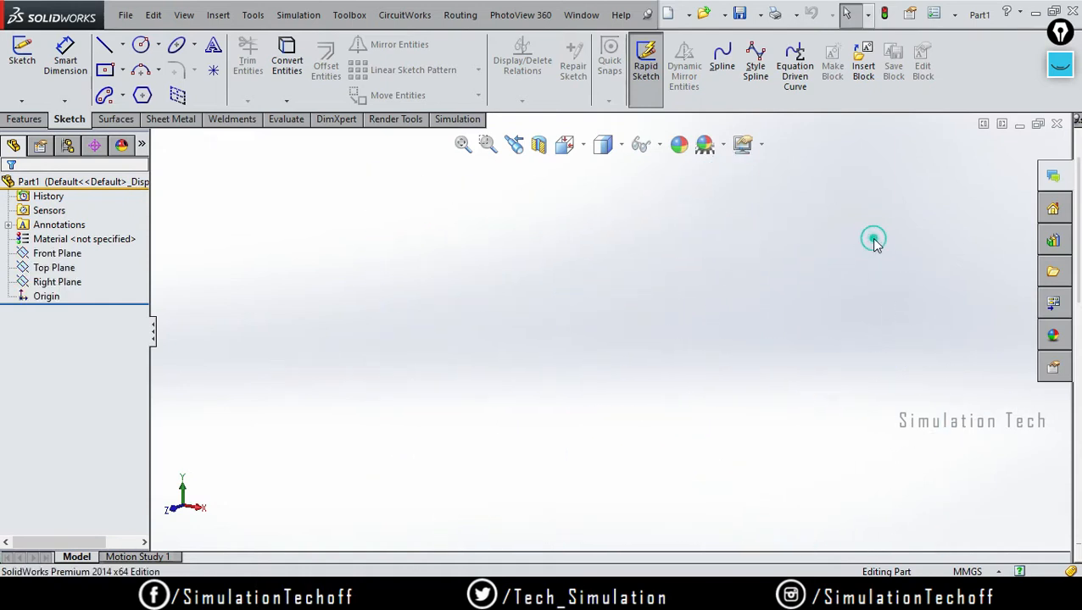
click(66, 255)
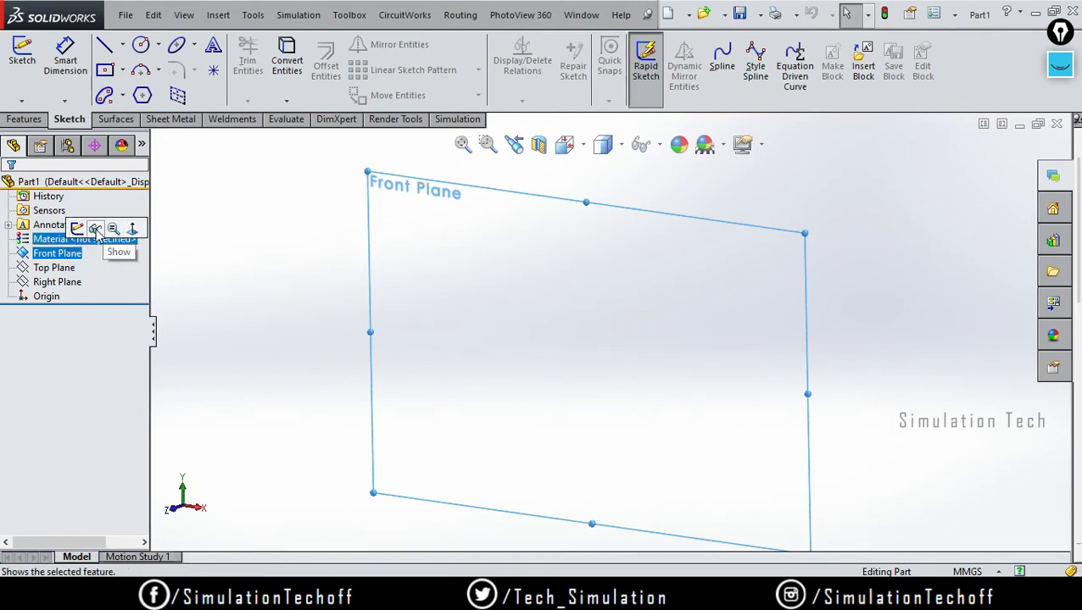
click(82, 234)
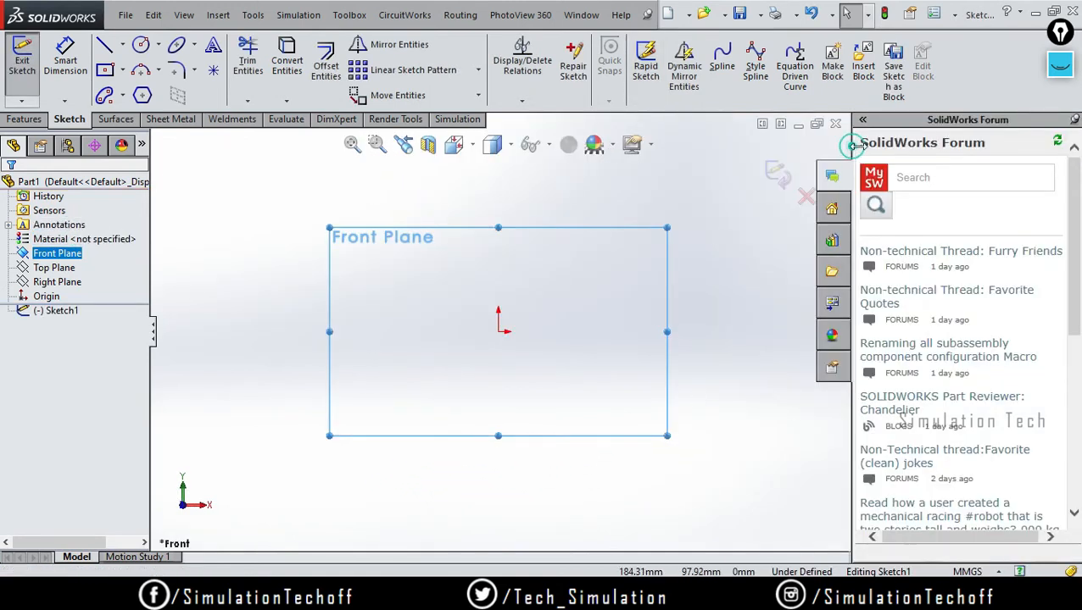
drag(852, 146, 1055, 147)
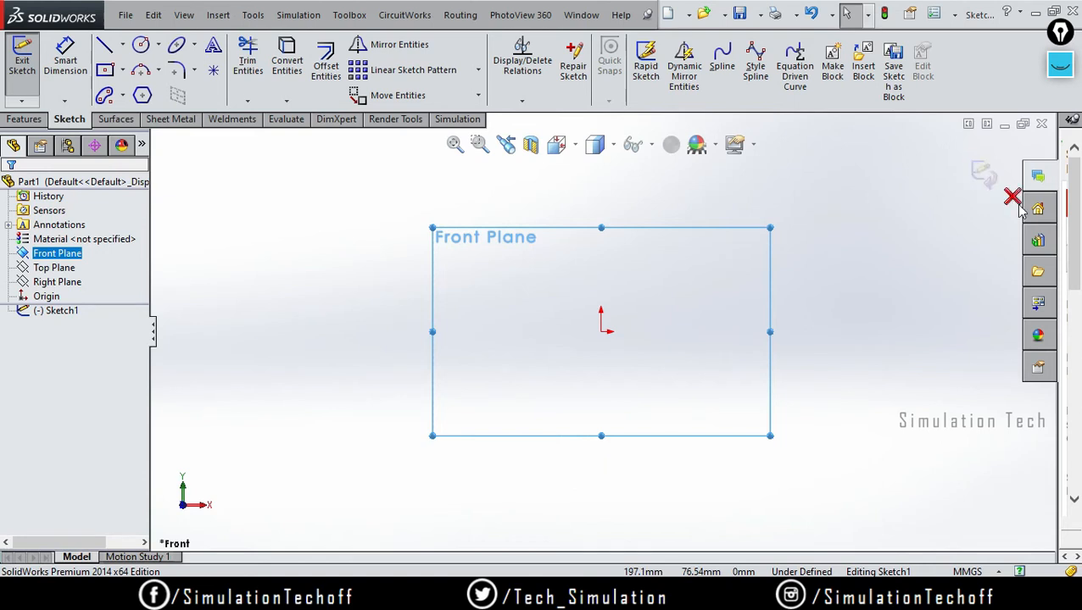
click(23, 55)
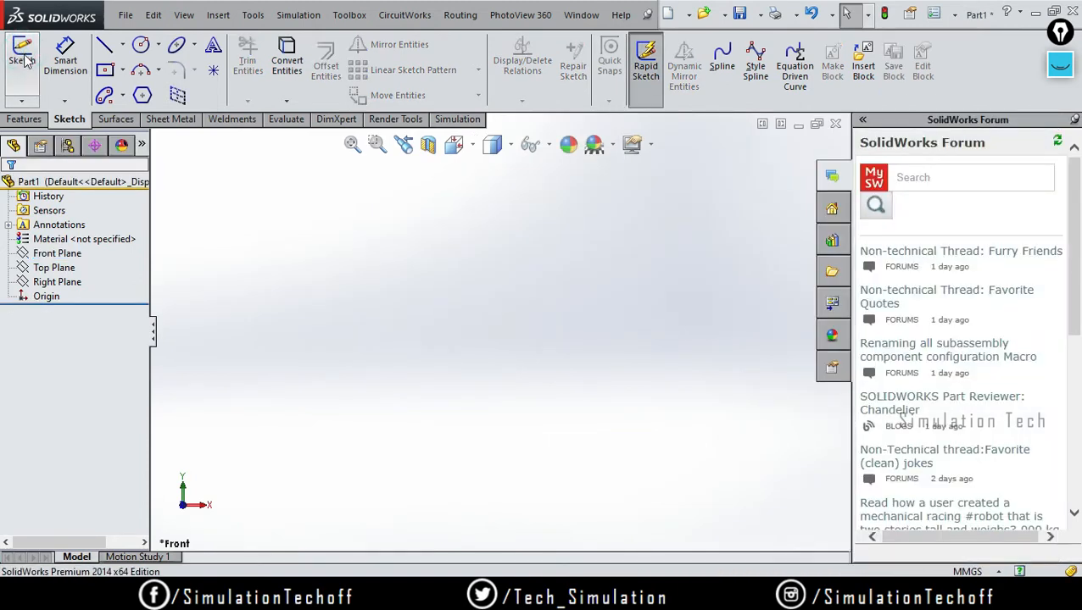
Narrow the task pane and start a new sketch on the Front Plane.
click(832, 209)
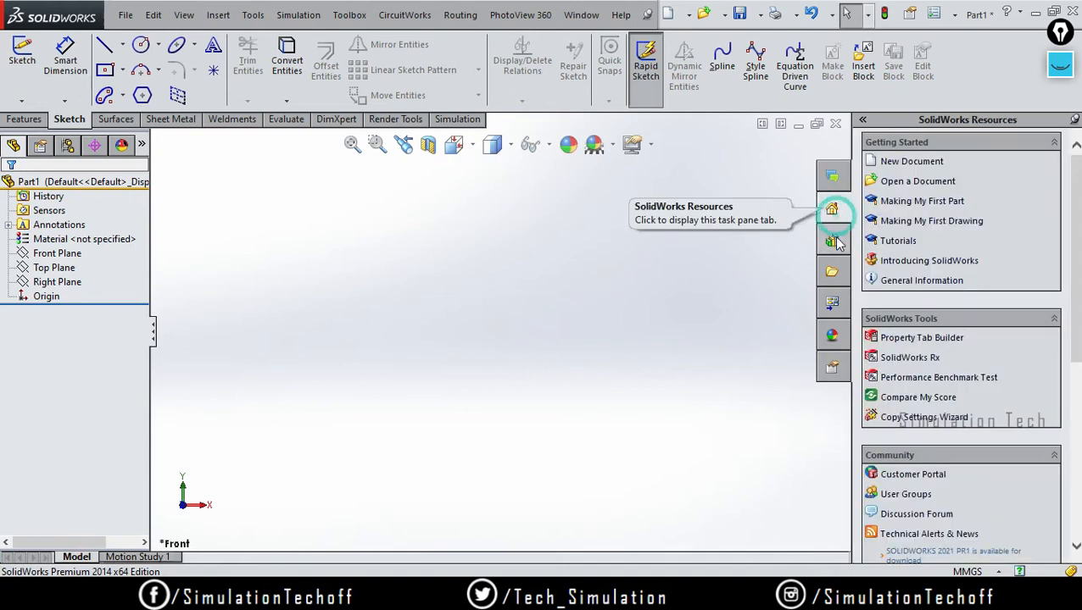
drag(852, 137, 1059, 149)
click(72, 253)
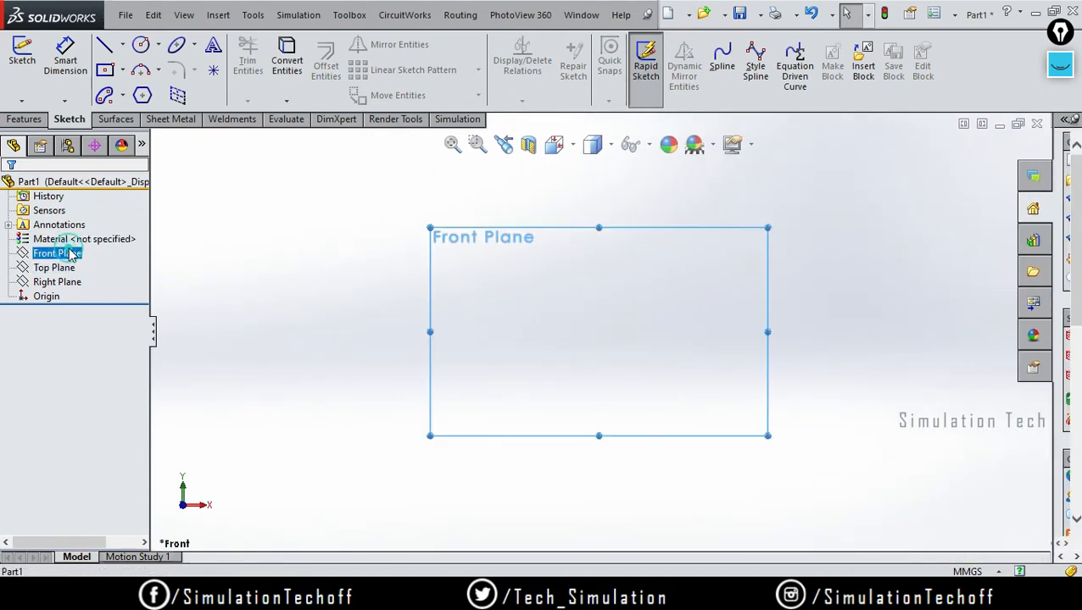
click(21, 53)
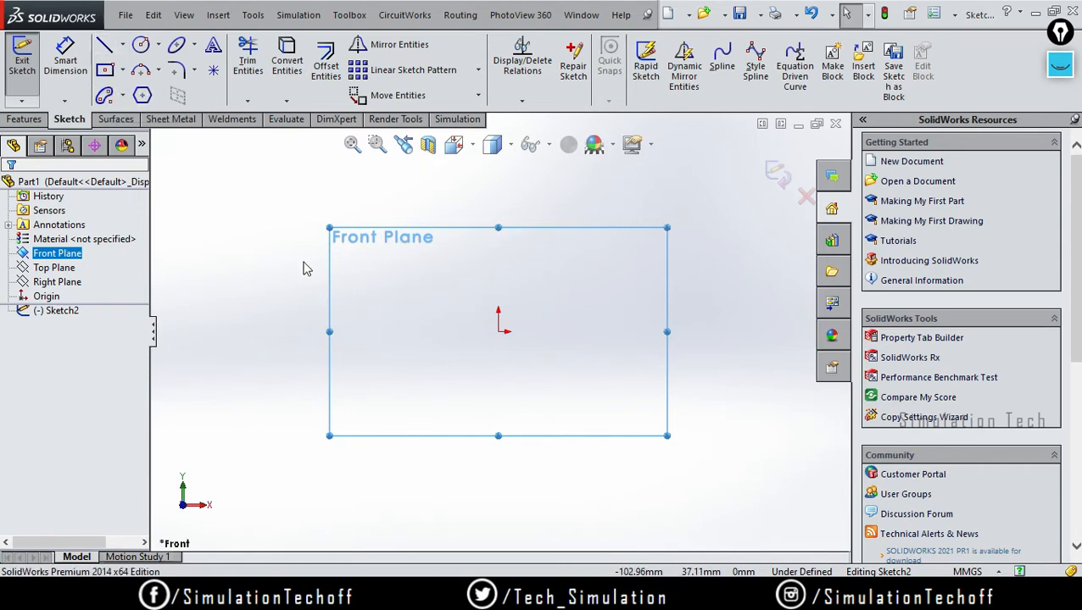
Sketch an open chain of eight connected lines around the origin on the Front Plane.
click(104, 46)
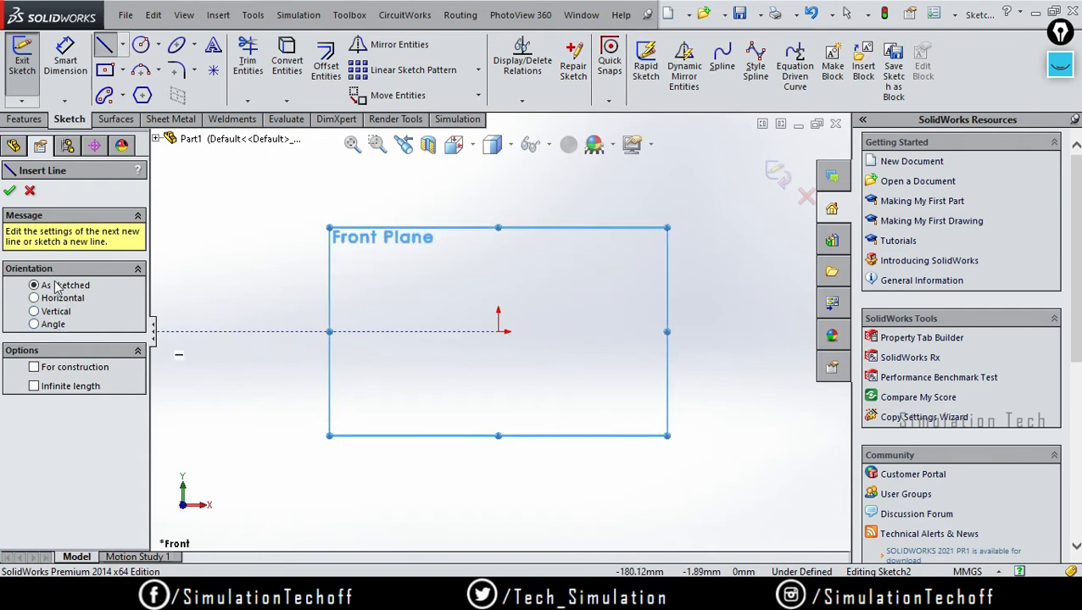
click(252, 347)
click(383, 230)
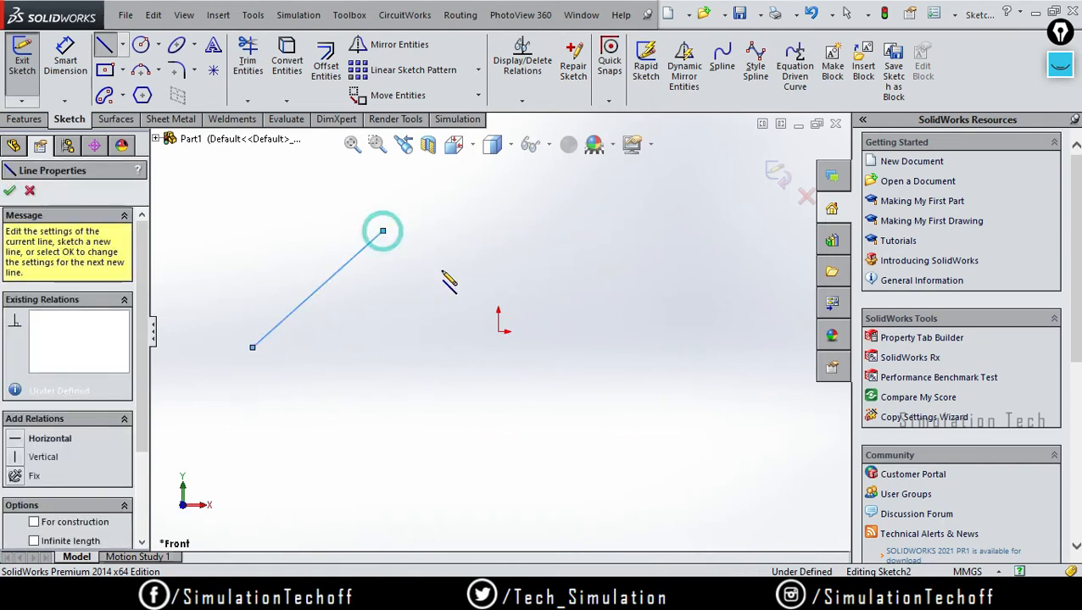
click(471, 289)
click(569, 242)
click(648, 338)
click(714, 291)
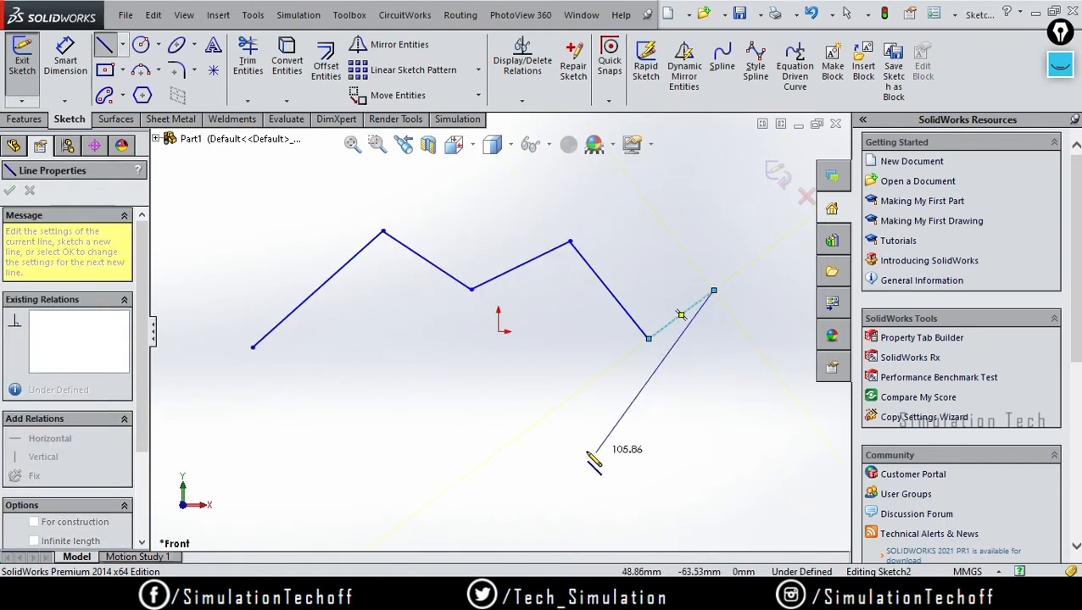
click(582, 454)
click(326, 437)
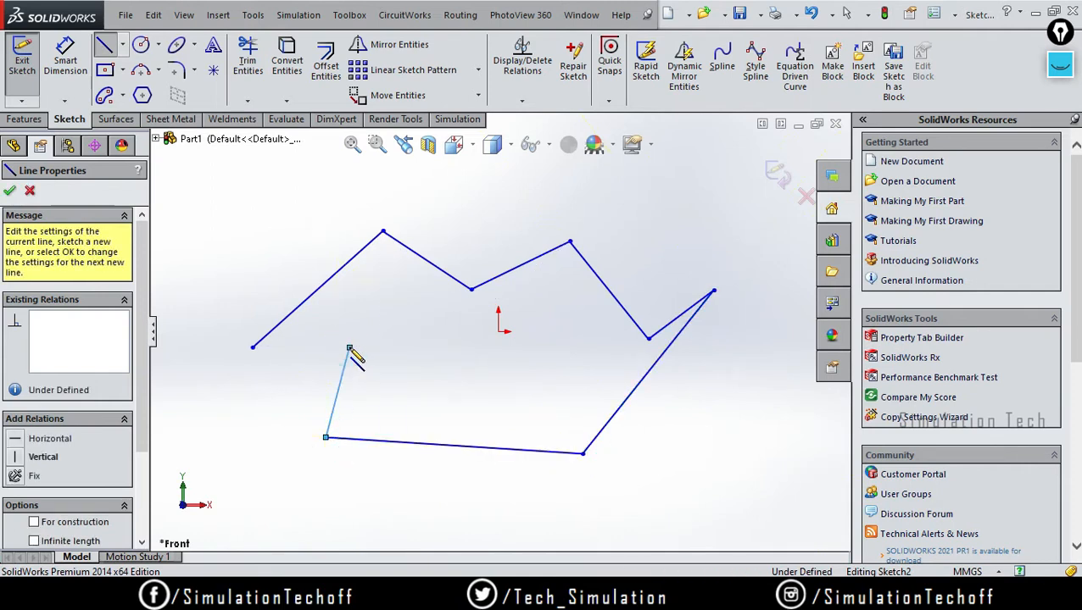
click(349, 348)
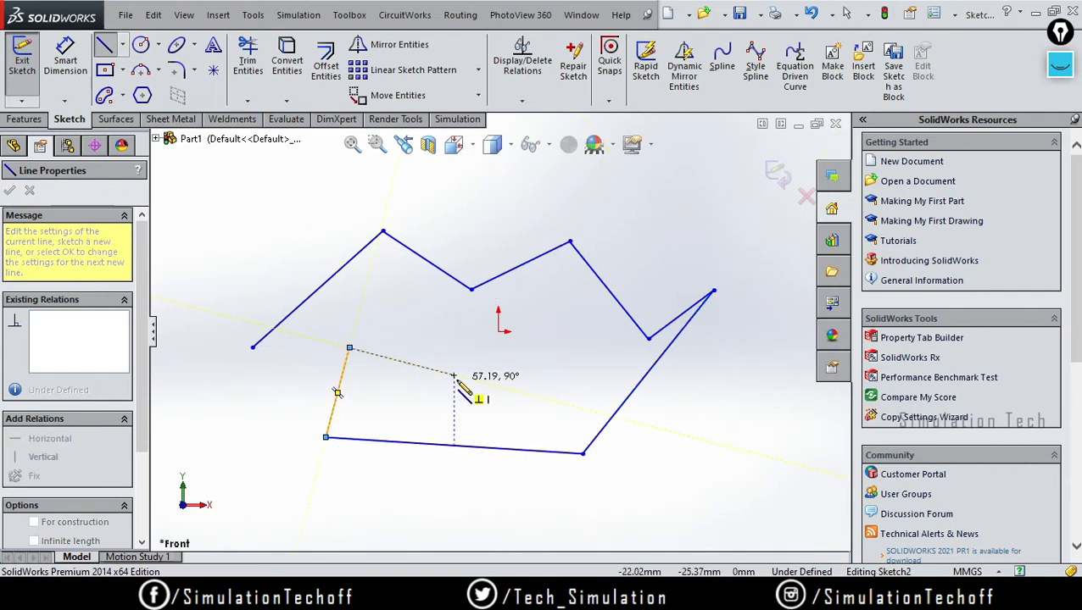
key(Escape)
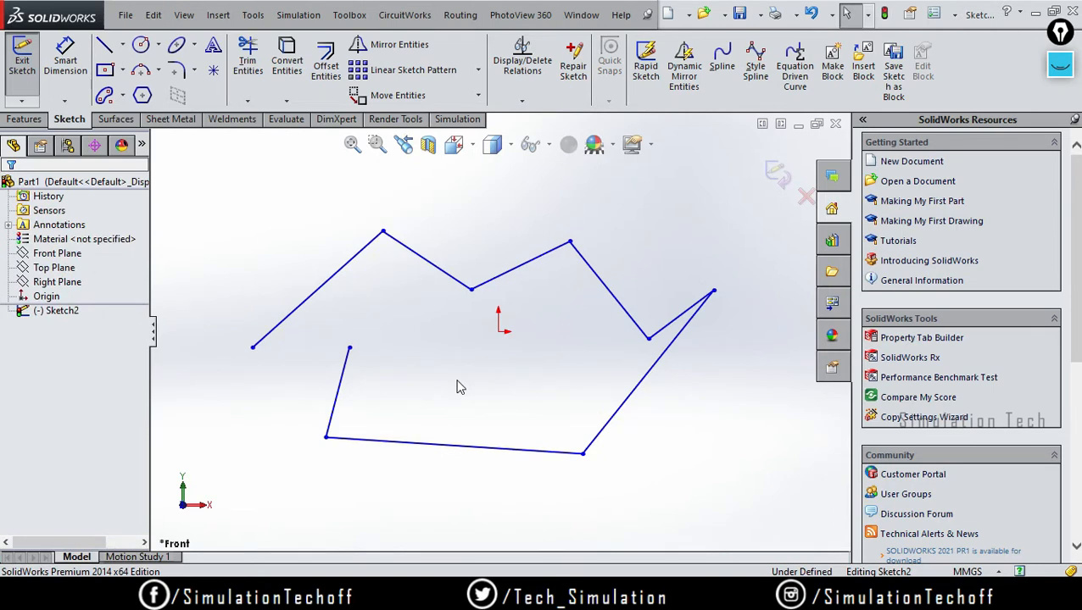
click(105, 49)
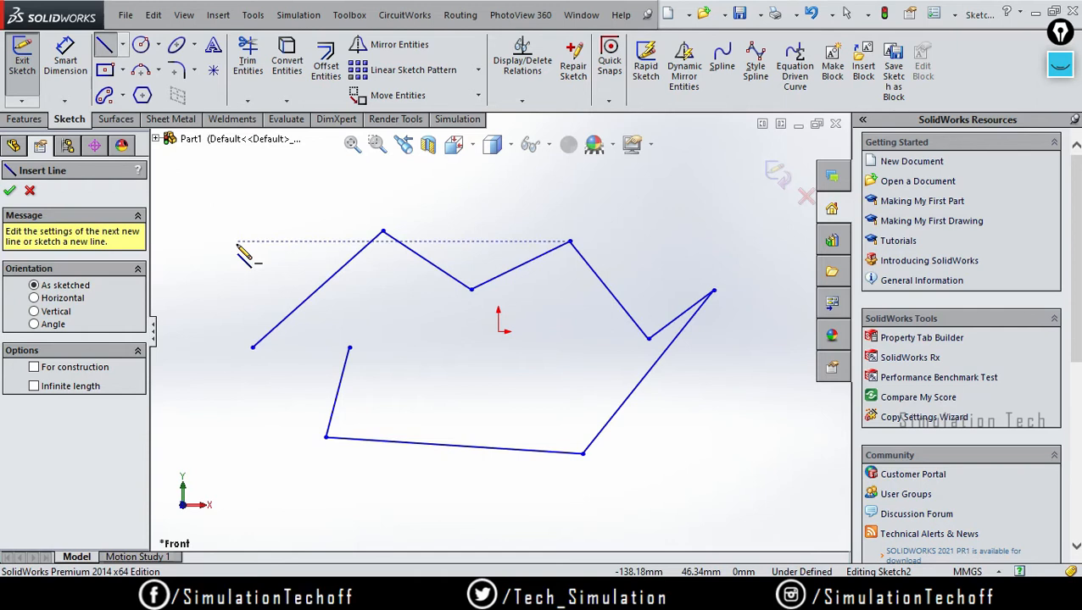
key(Escape)
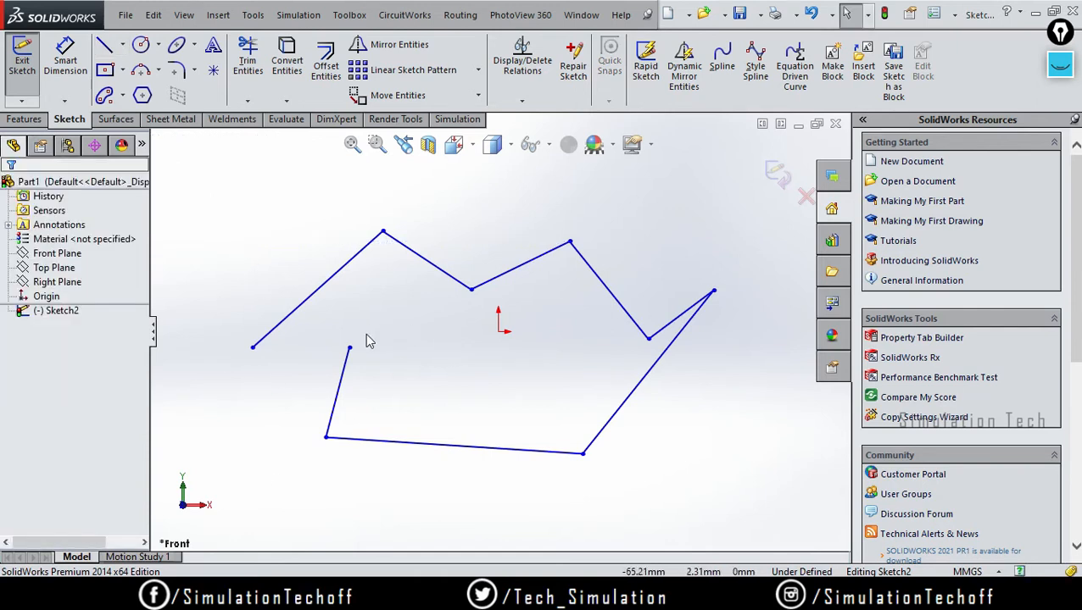
Reshape the open line chain by moving its two free ends and several upper corner points outward.
scroll(482, 371, down, 2)
scroll(484, 370, up, 5)
ctrl+middle_drag(484, 368, 478, 385)
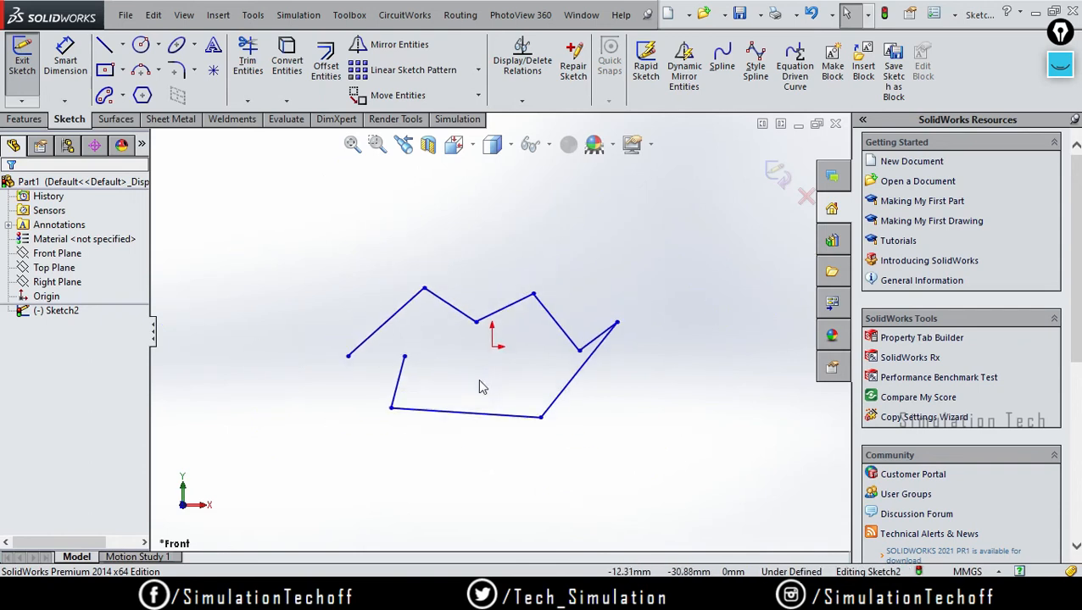
mouse_move(410, 360)
mouse_down()
mouse_move(334, 410)
mouse_move(337, 430)
mouse_up()
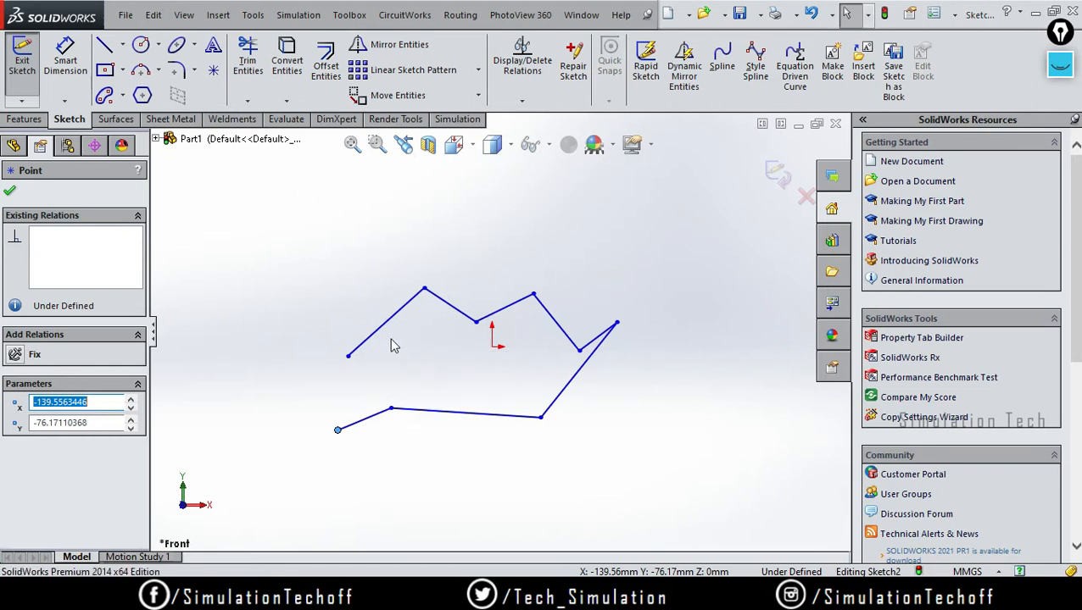
mouse_move(384, 330)
mouse_down()
mouse_move(339, 303)
mouse_move(357, 282)
mouse_move(339, 302)
mouse_move(261, 241)
mouse_move(500, 273)
mouse_move(278, 296)
mouse_move(306, 411)
mouse_move(340, 440)
mouse_move(295, 294)
mouse_up()
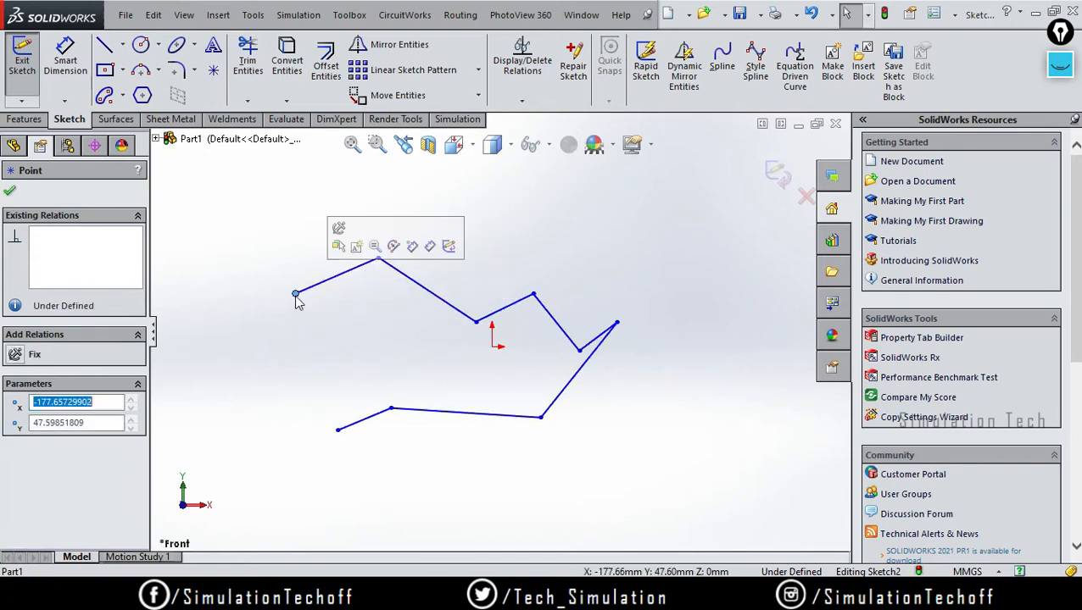
mouse_move(579, 350)
mouse_down()
mouse_move(565, 243)
mouse_move(601, 214)
mouse_up()
drag(533, 295, 515, 231)
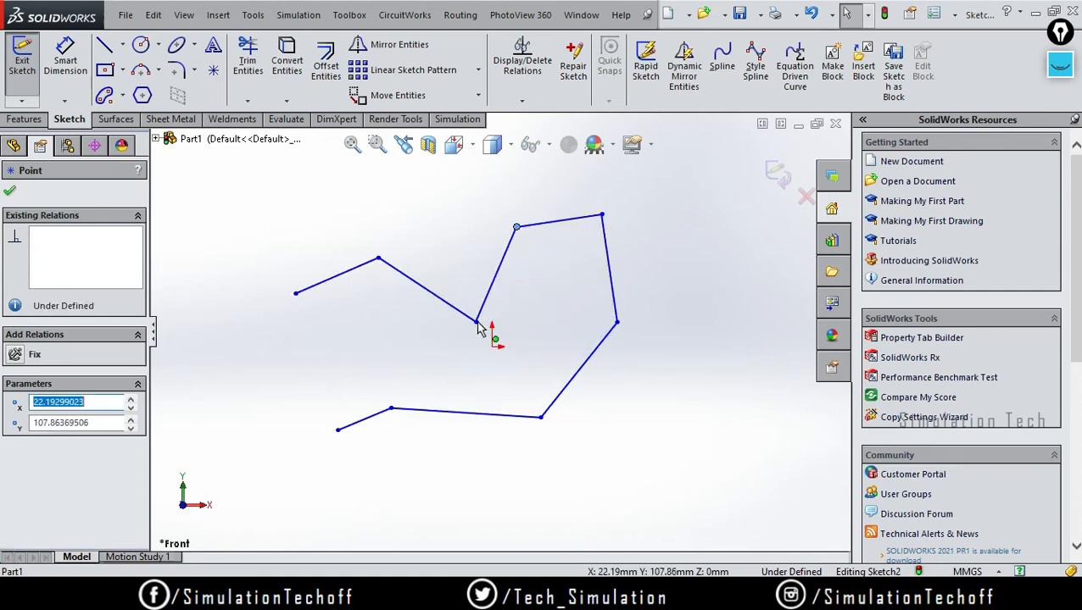
drag(476, 322, 455, 258)
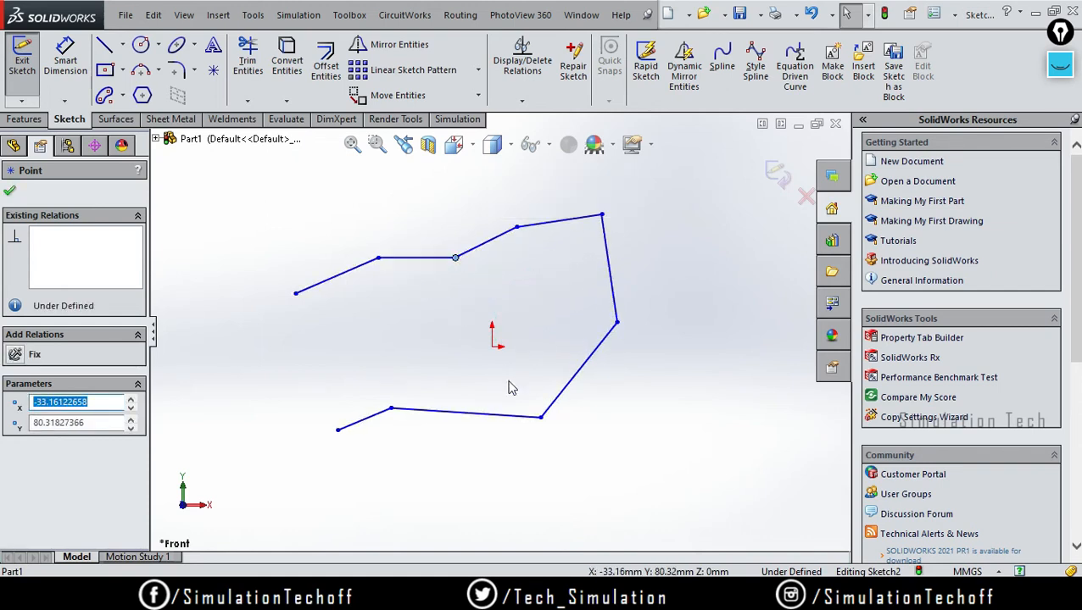
Delete all lines of the open chain from the sketch.
scroll(488, 343, up, 2)
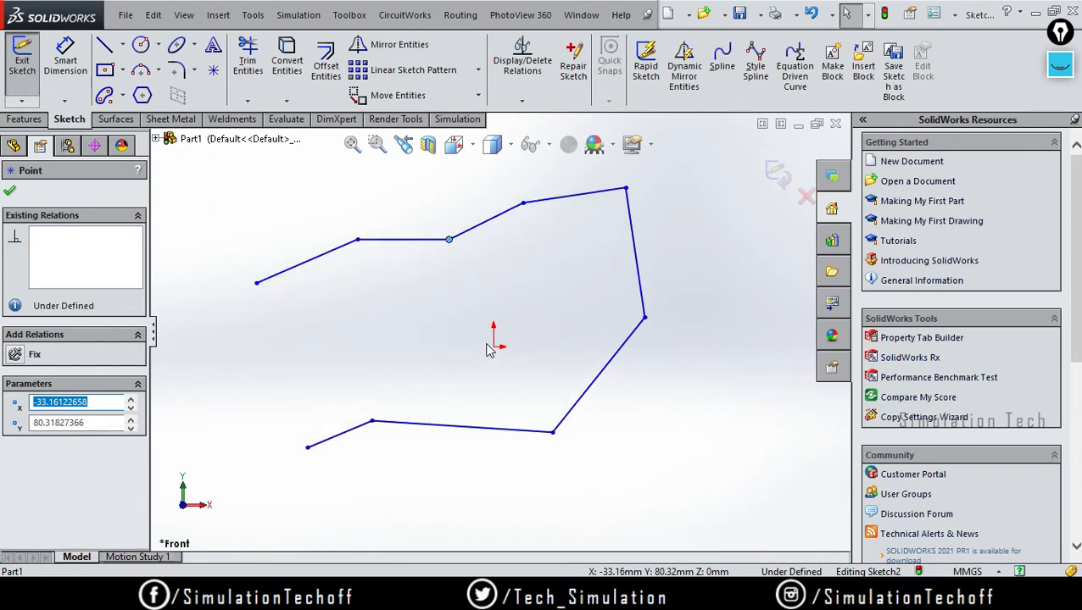
scroll(499, 331, down, 4)
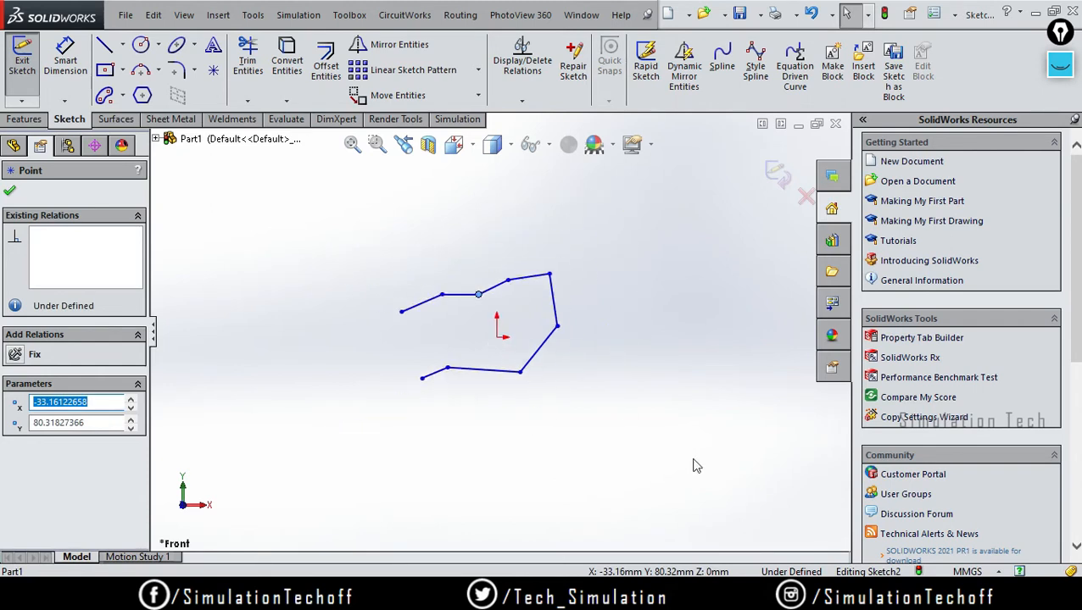
drag(718, 443, 273, 231)
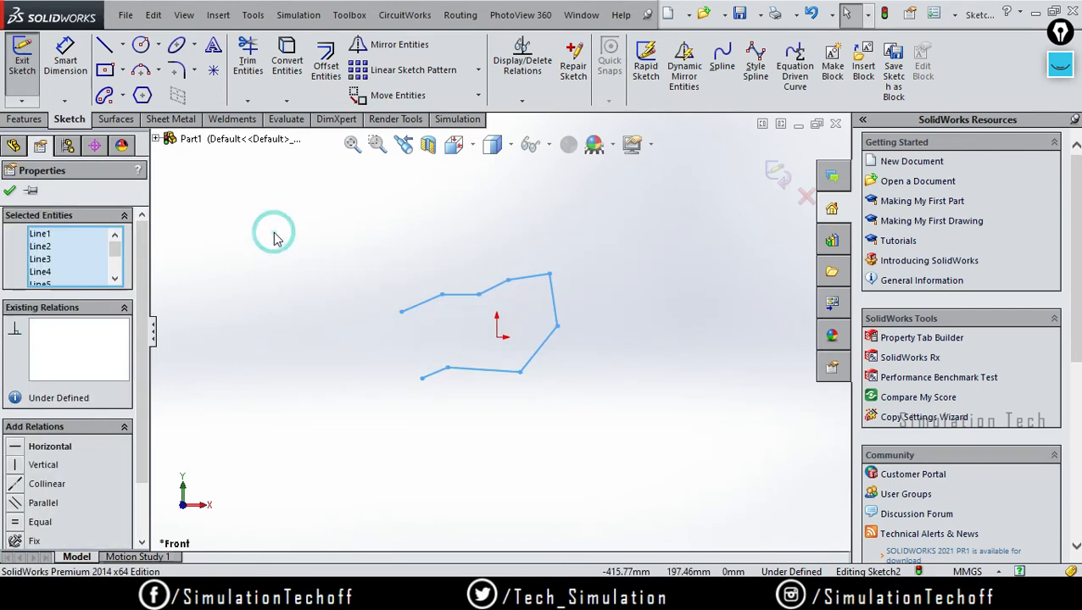
key(Delete)
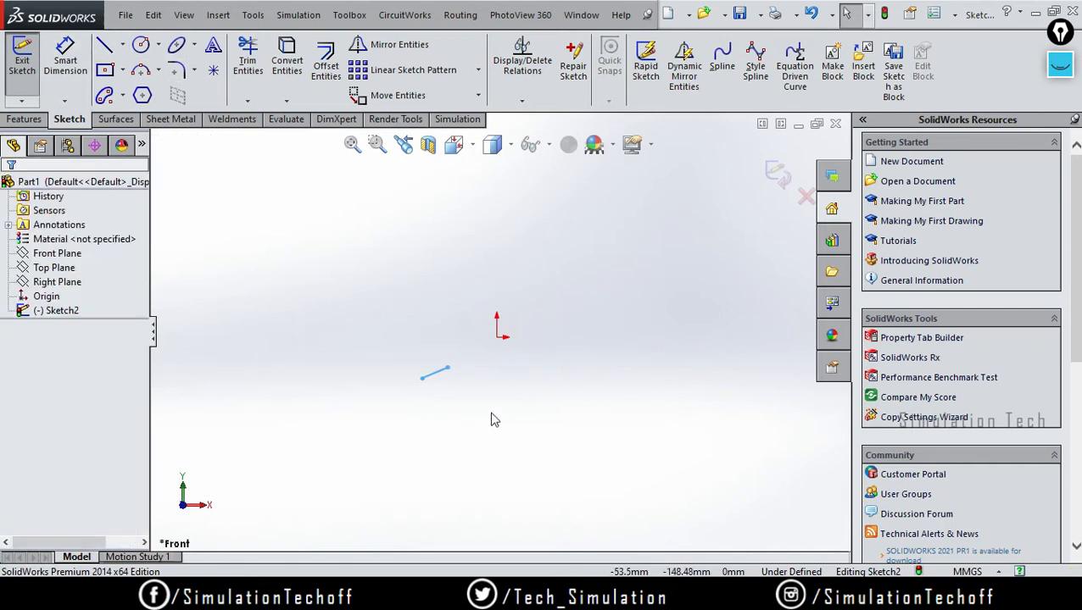
drag(496, 419, 335, 340)
key(Delete)
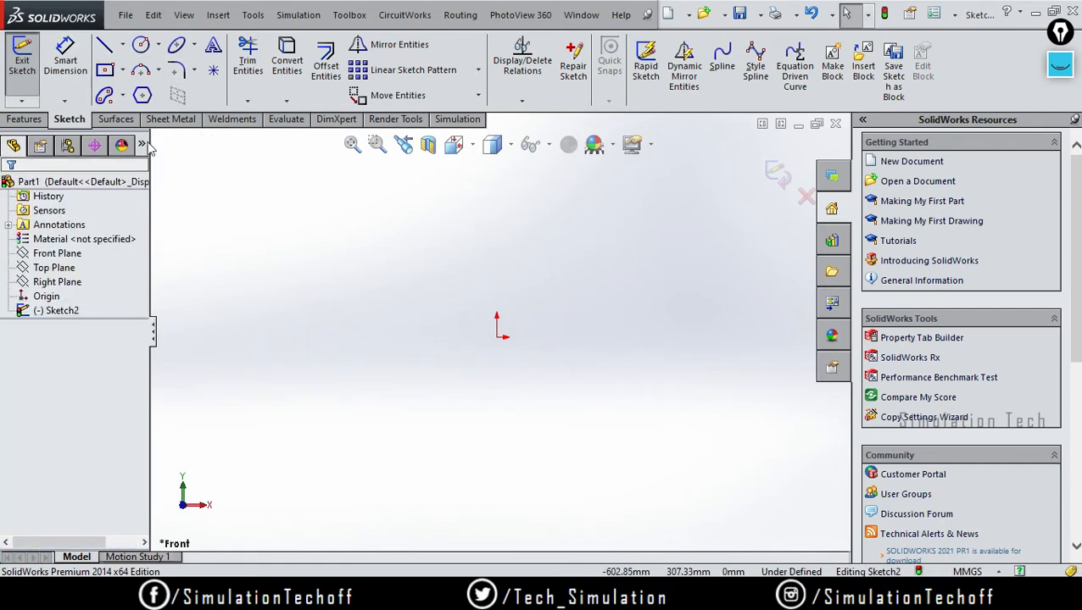
Sketch an open chain of six connected lines around the origin and delete the whole chain.
click(105, 45)
click(293, 352)
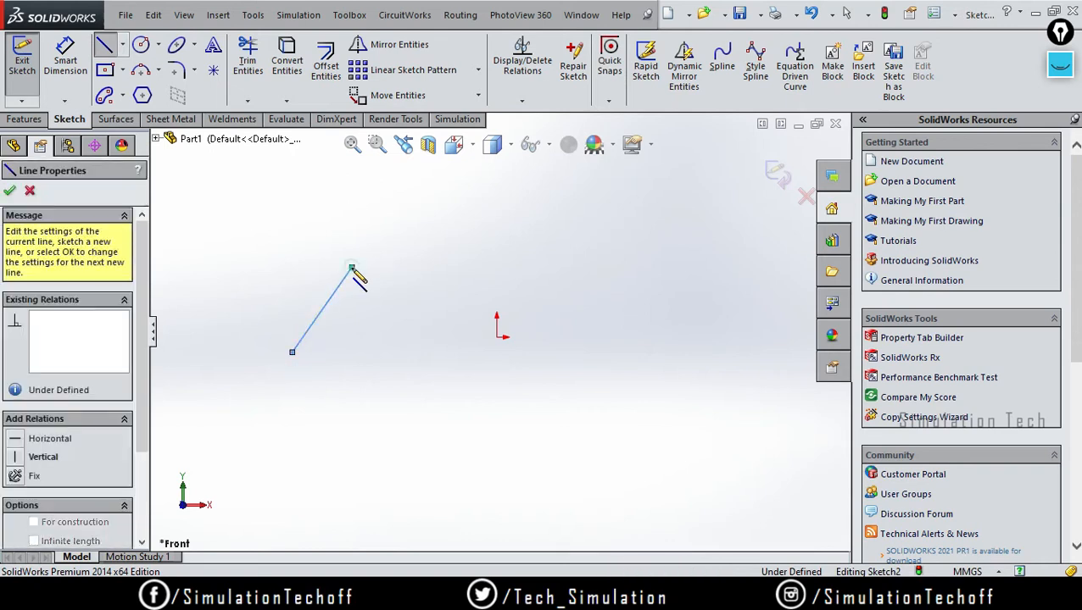
click(352, 269)
click(487, 337)
click(551, 225)
click(659, 337)
click(605, 493)
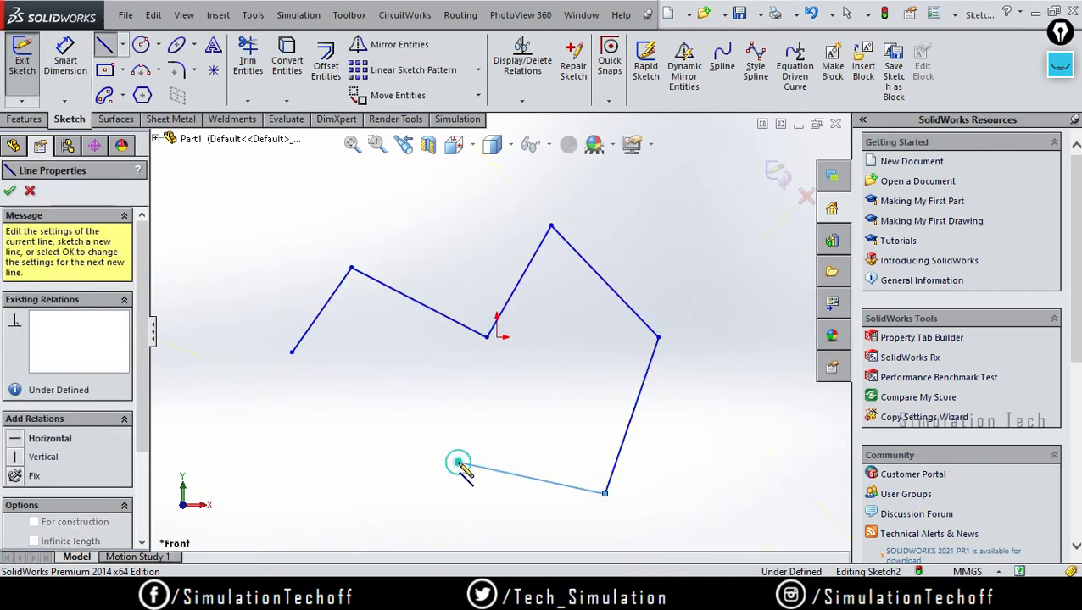
double_click(458, 463)
key(Escape)
mouse_move(717, 522)
mouse_down()
mouse_move(222, 258)
mouse_move(230, 202)
mouse_up()
key(Delete)
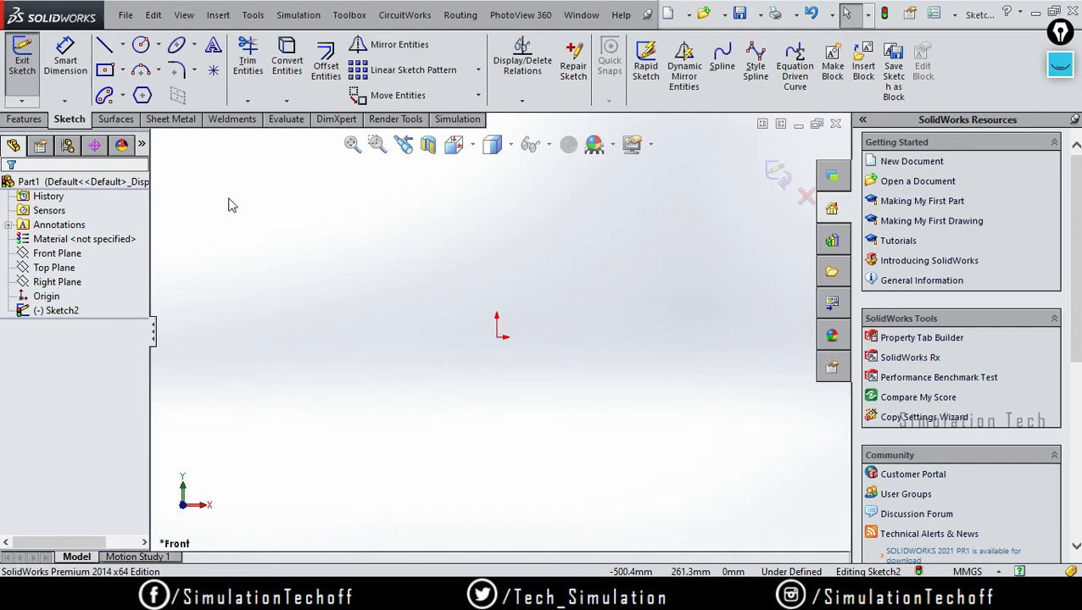
Sketch a closed, slightly tilted four-sided profile from four connected lines enclosing the origin.
click(105, 44)
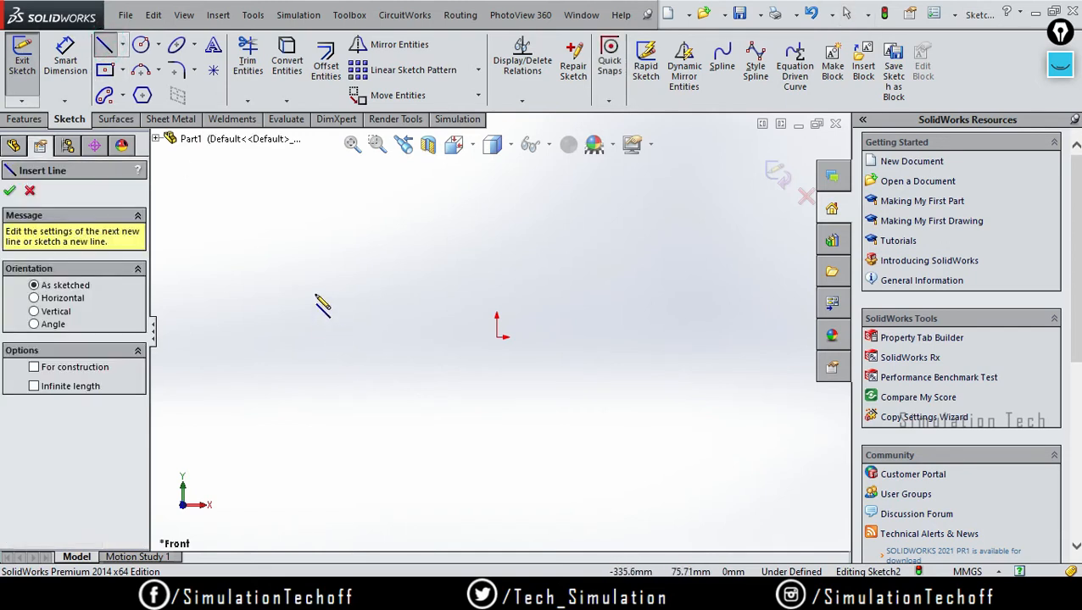
click(316, 295)
click(337, 454)
click(537, 428)
click(515, 255)
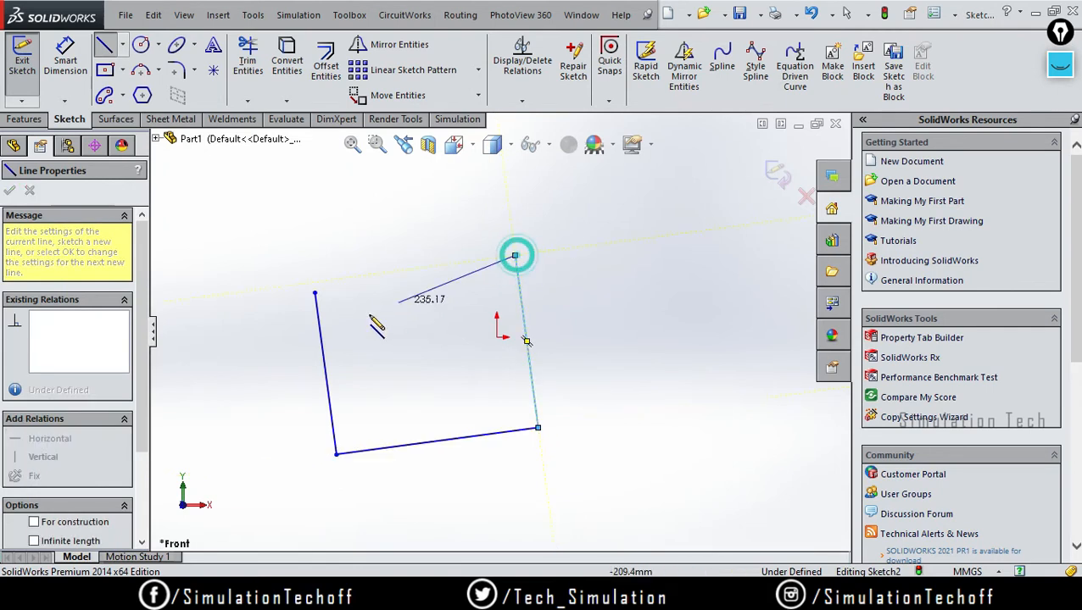
click(315, 295)
key(Escape)
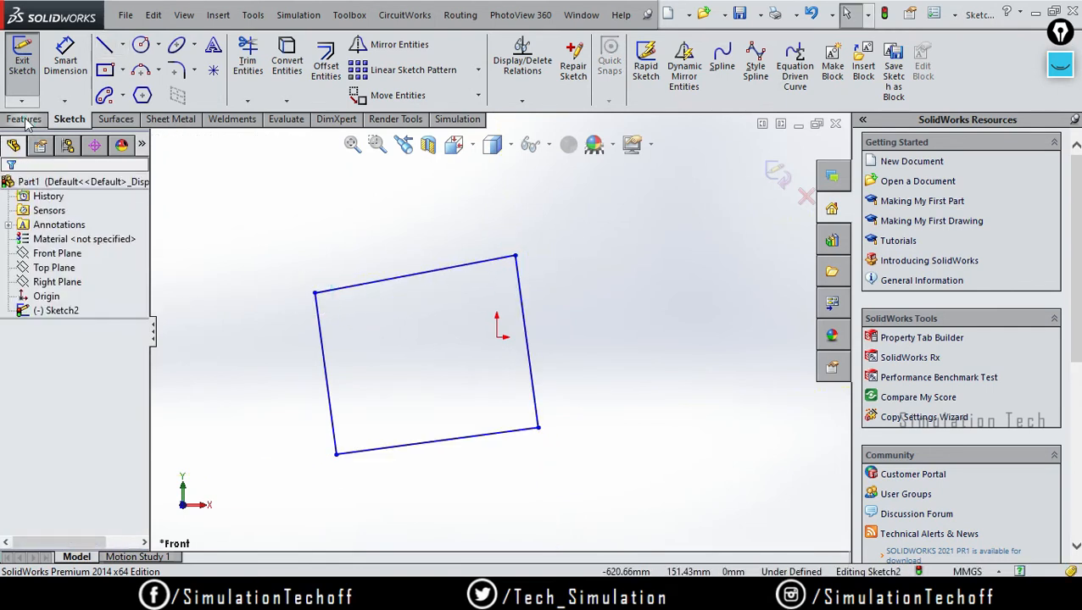
Try a blind Extruded Boss/Base of the closed four-sided profile with a depth of 167 mm.
click(24, 119)
click(28, 61)
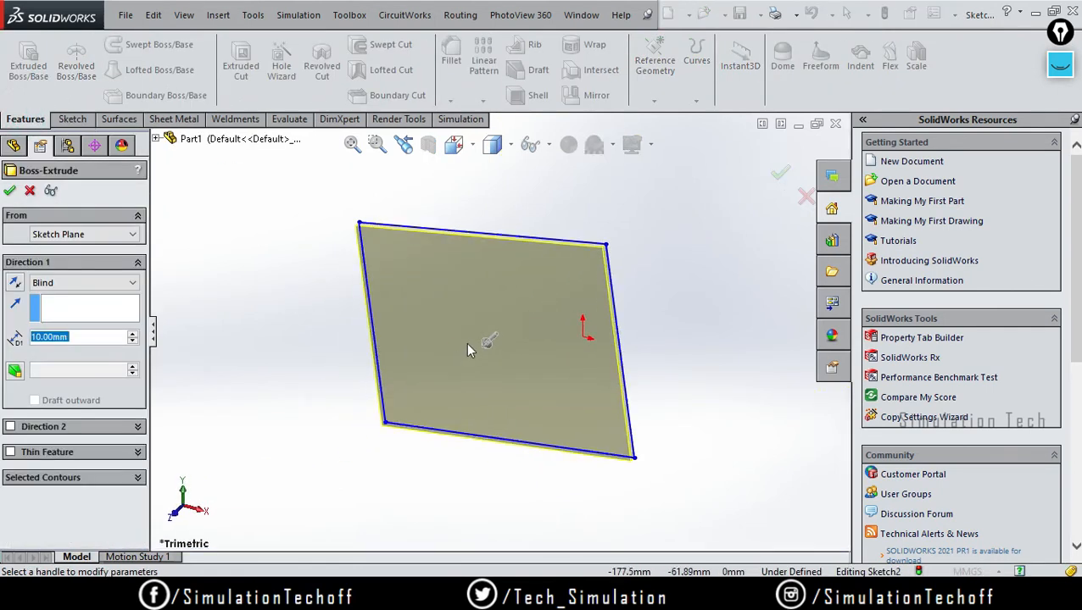
drag(466, 363, 424, 457)
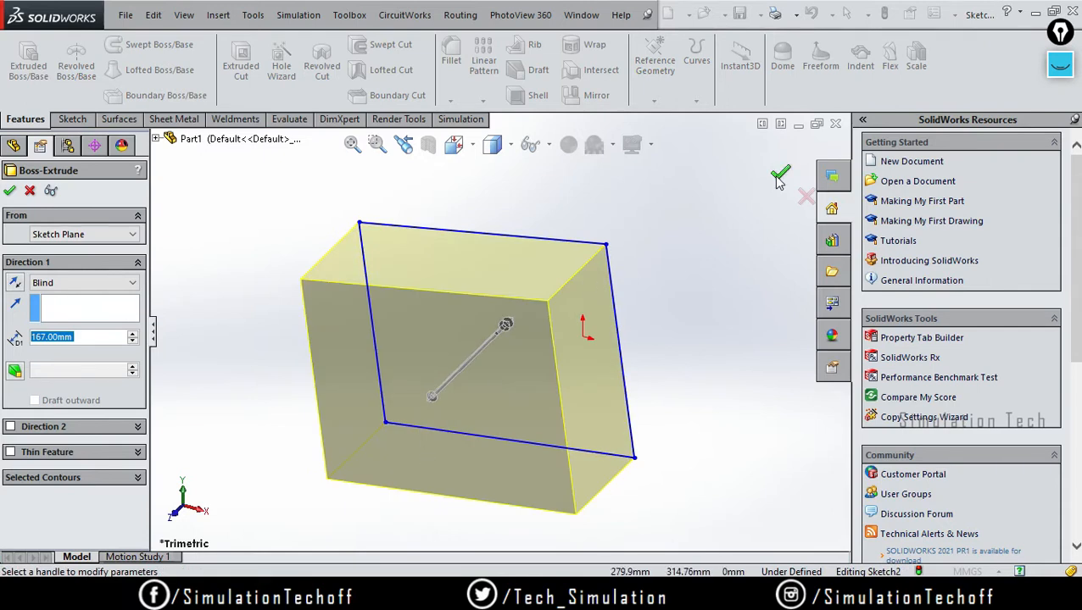
click(805, 197)
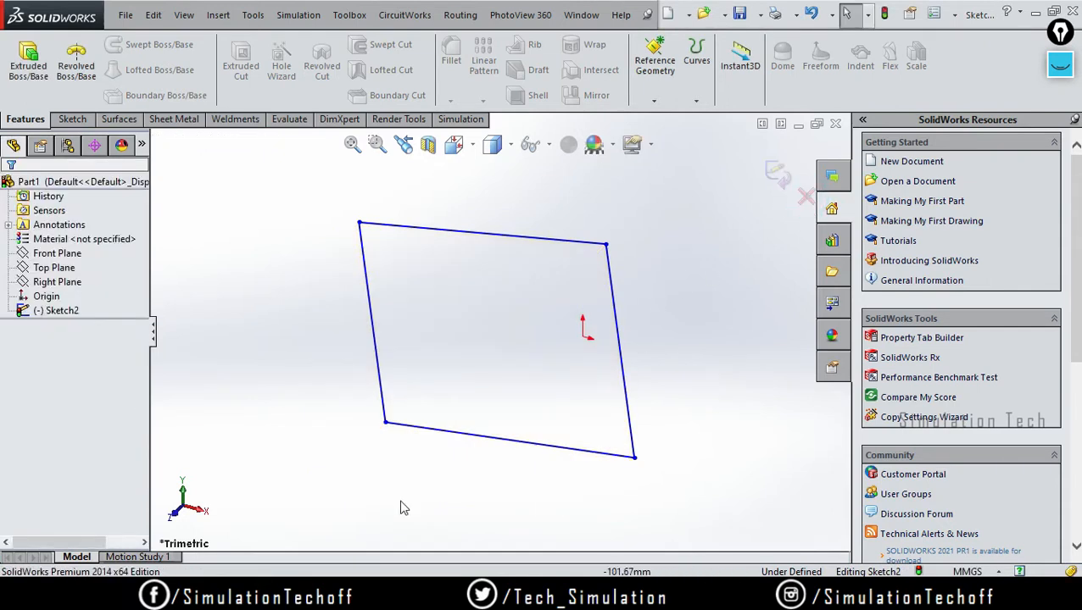
Sketch a closed six-segment outline with the Centerline tool beside the four-sided profile.
click(172, 515)
scroll(548, 377, down, 5)
scroll(545, 370, up, 9)
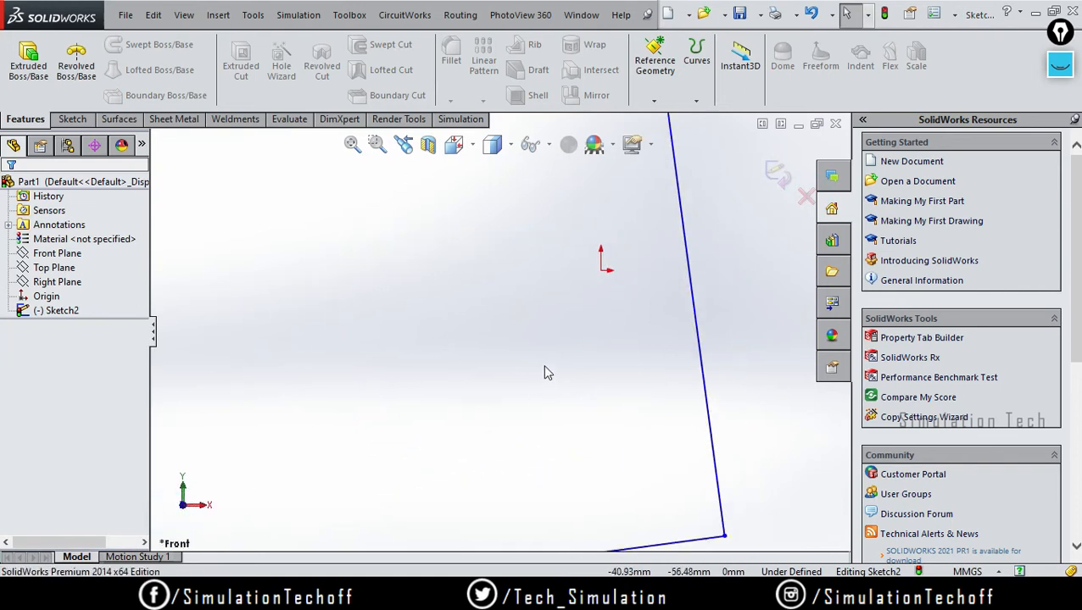
ctrl+middle_drag(553, 366, 404, 392)
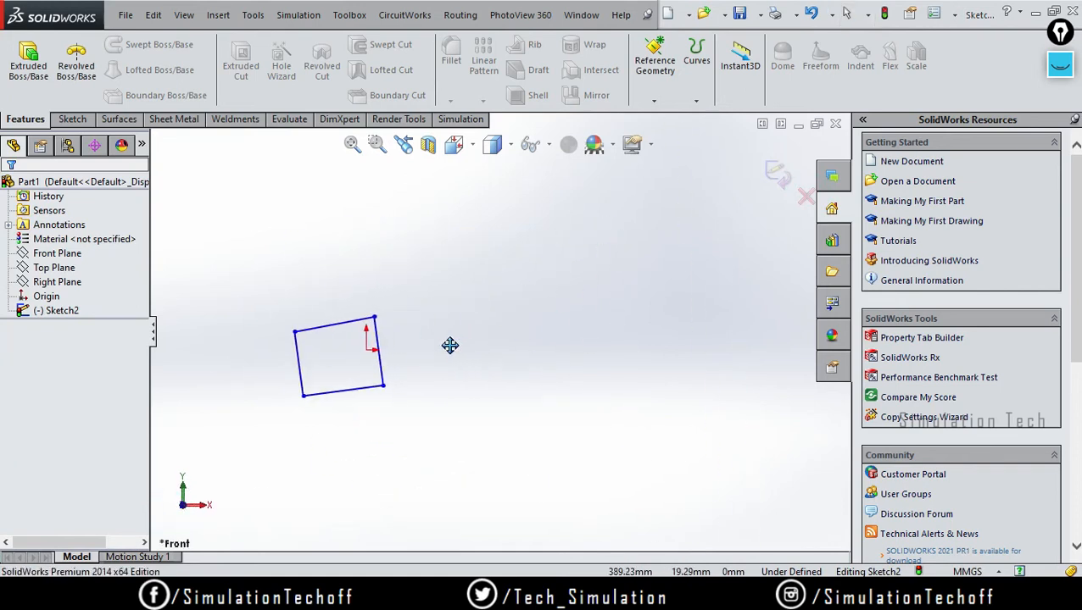
click(72, 119)
click(122, 44)
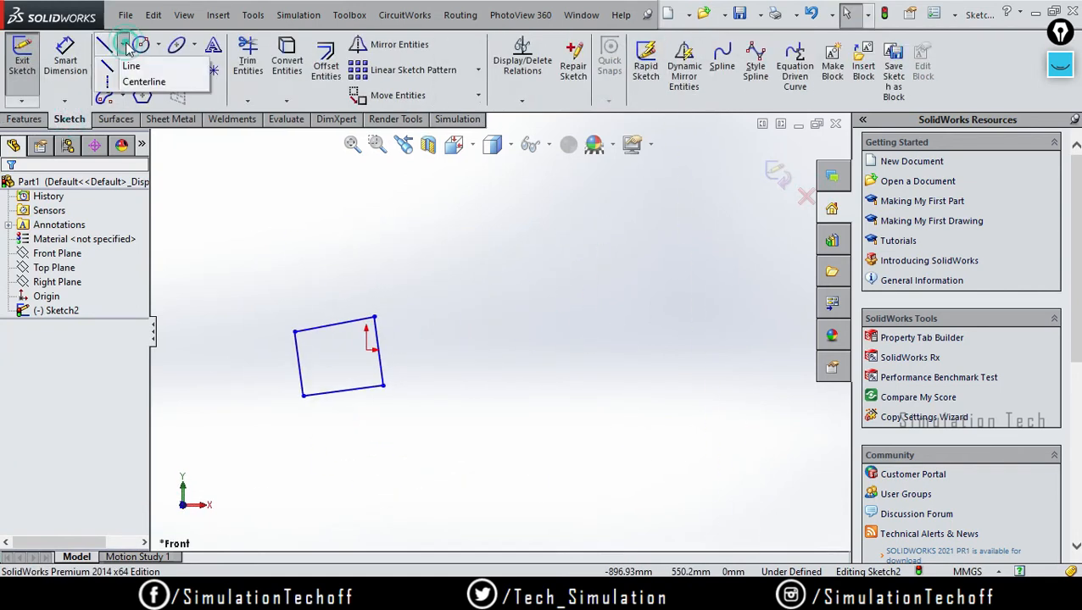
click(178, 85)
click(470, 286)
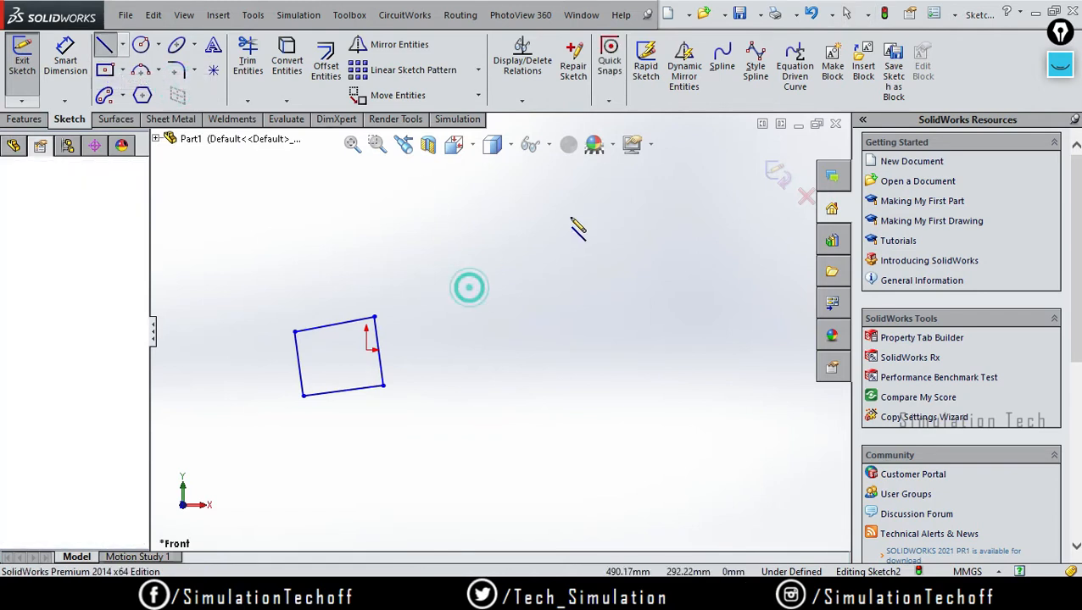
click(571, 219)
click(626, 297)
click(672, 250)
click(769, 389)
click(469, 478)
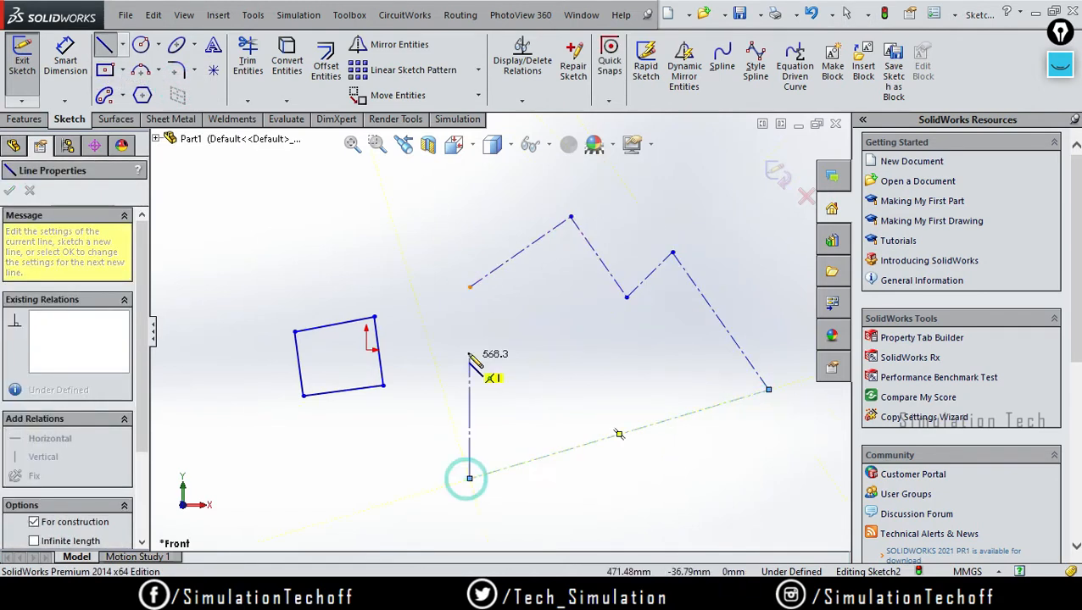
click(470, 287)
key(Escape)
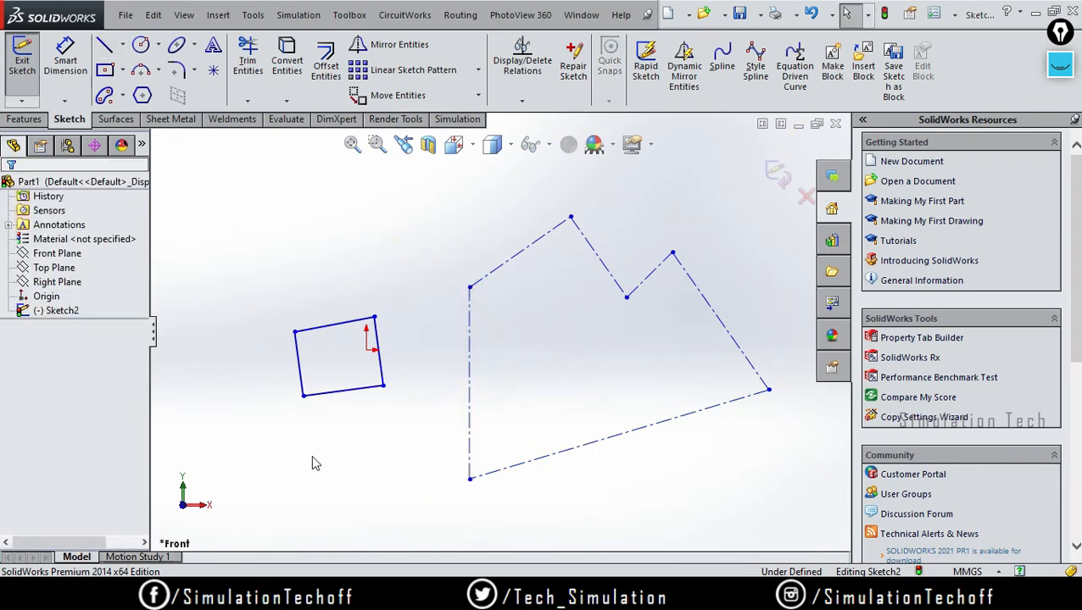
Try a blind Extruded Boss/Base of the sketch holding both the solid and centerline outlines, with a depth of 421 mm.
click(36, 120)
click(25, 59)
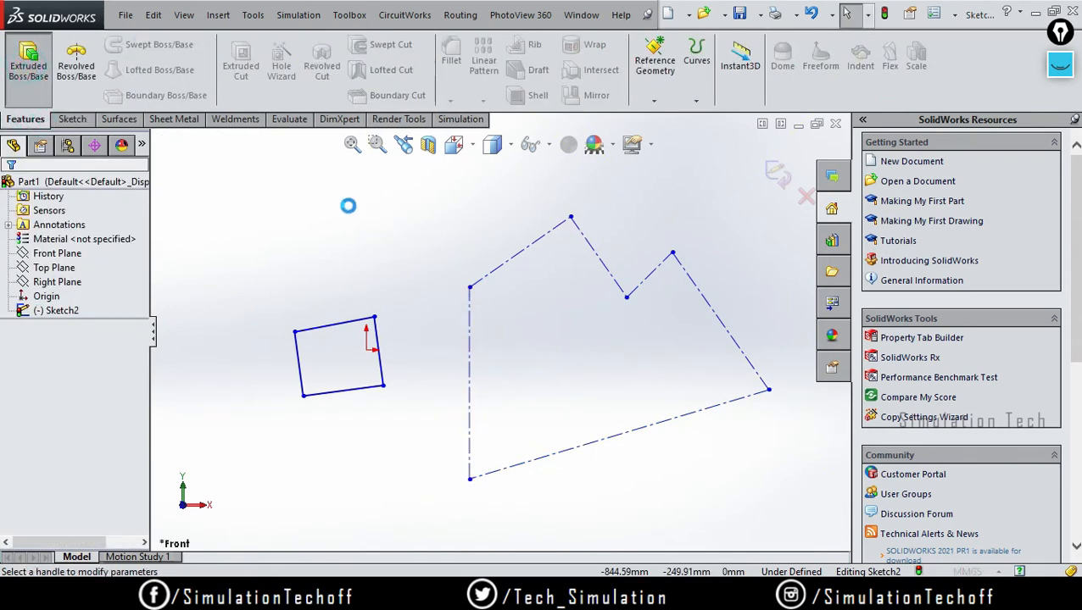
drag(492, 344, 461, 377)
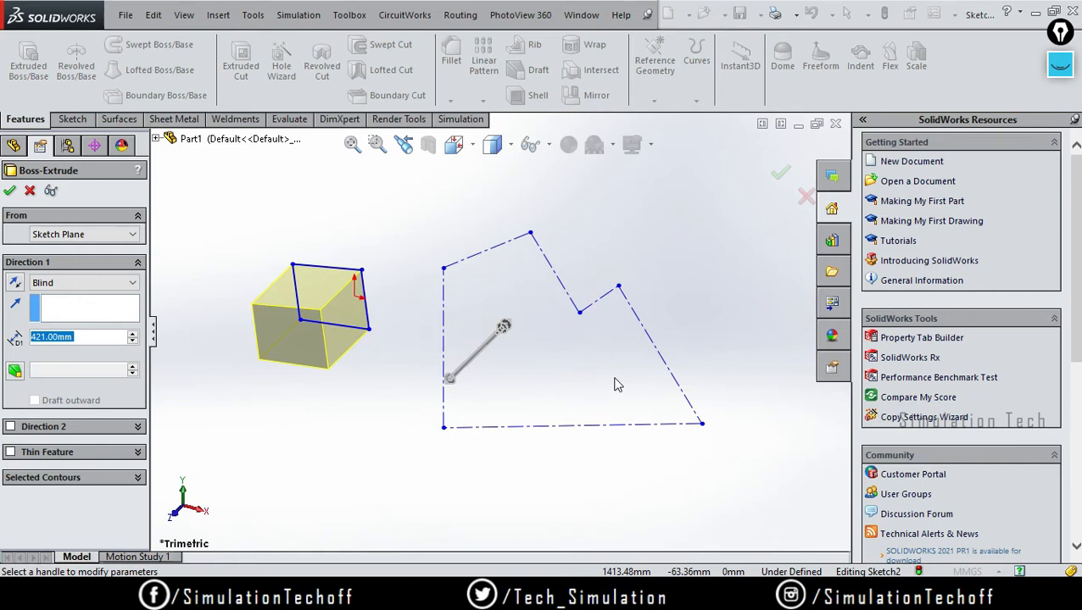
click(805, 196)
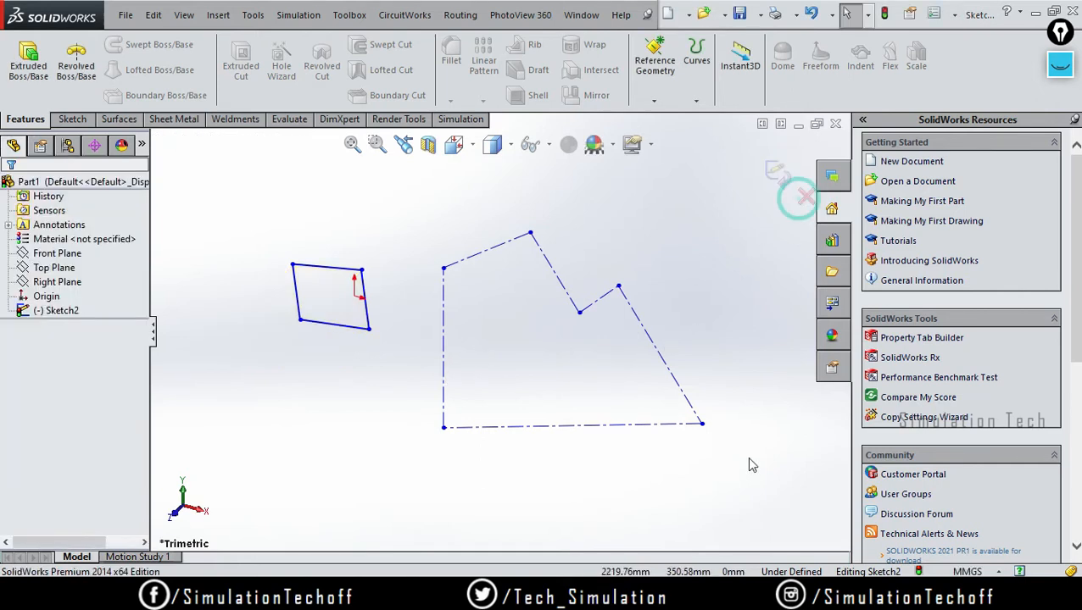
Delete the solid four-sided profile and the six-segment centerline outline from the sketch.
mouse_move(736, 497)
mouse_down()
mouse_move(162, 200)
mouse_move(202, 198)
mouse_up()
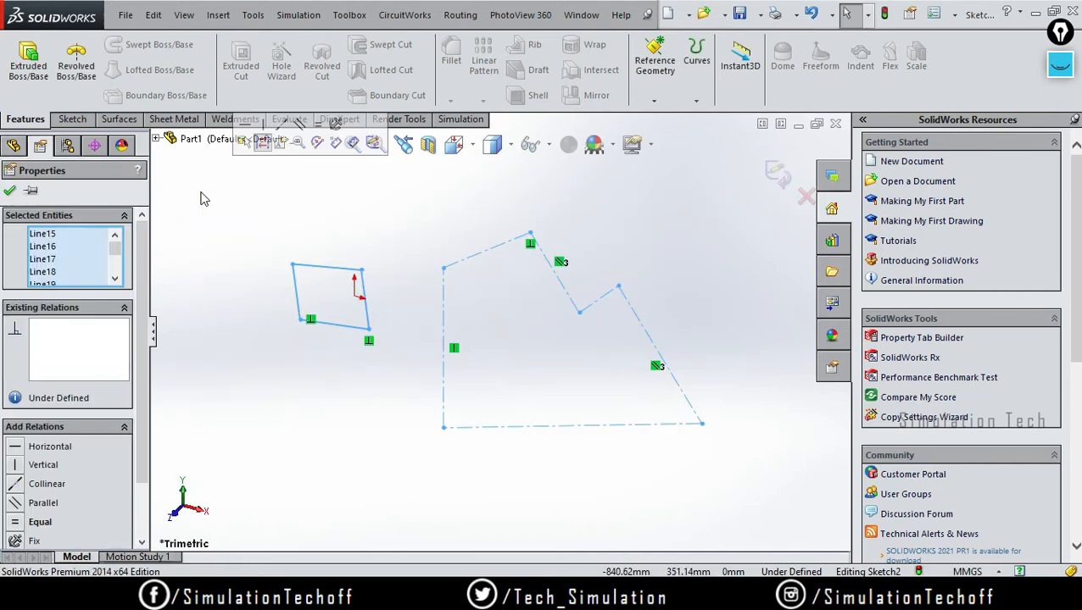
key(Delete)
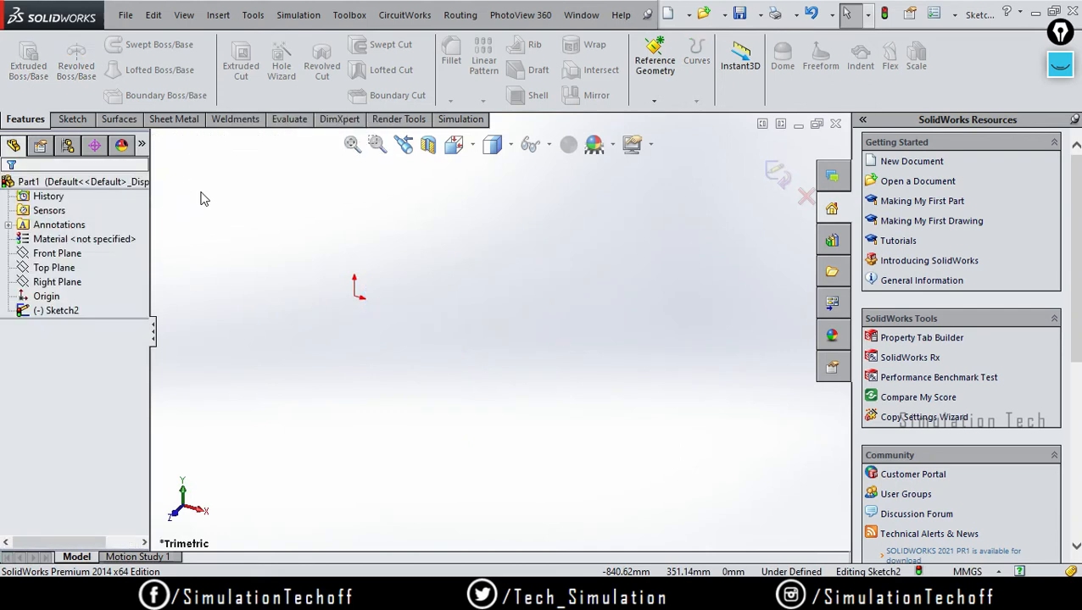
In the Front view, sketch an open chain of seven connected lines around the origin and delete the whole chain.
click(72, 119)
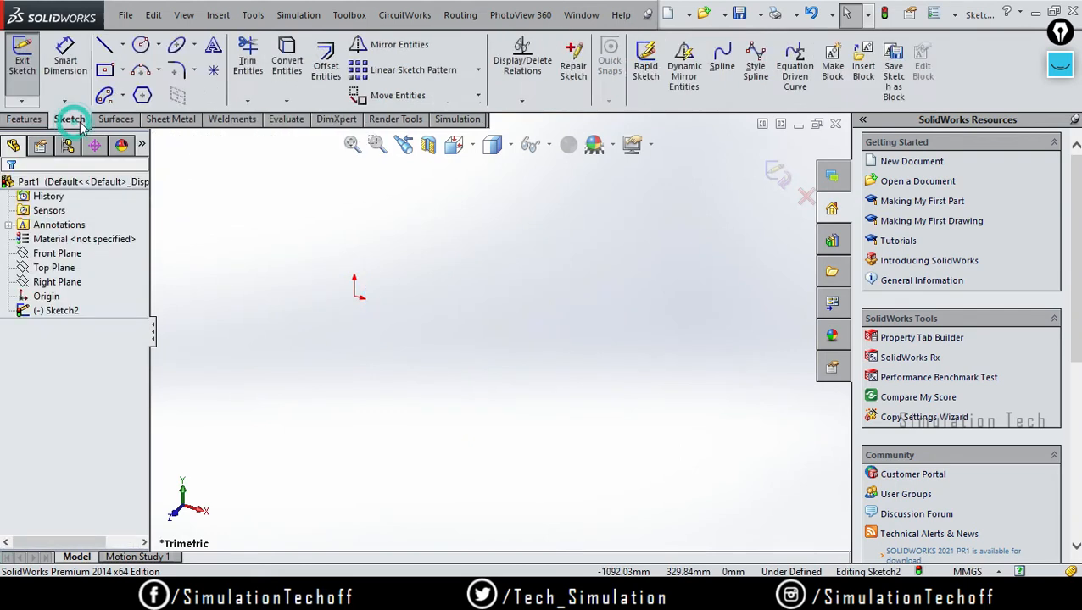
click(105, 50)
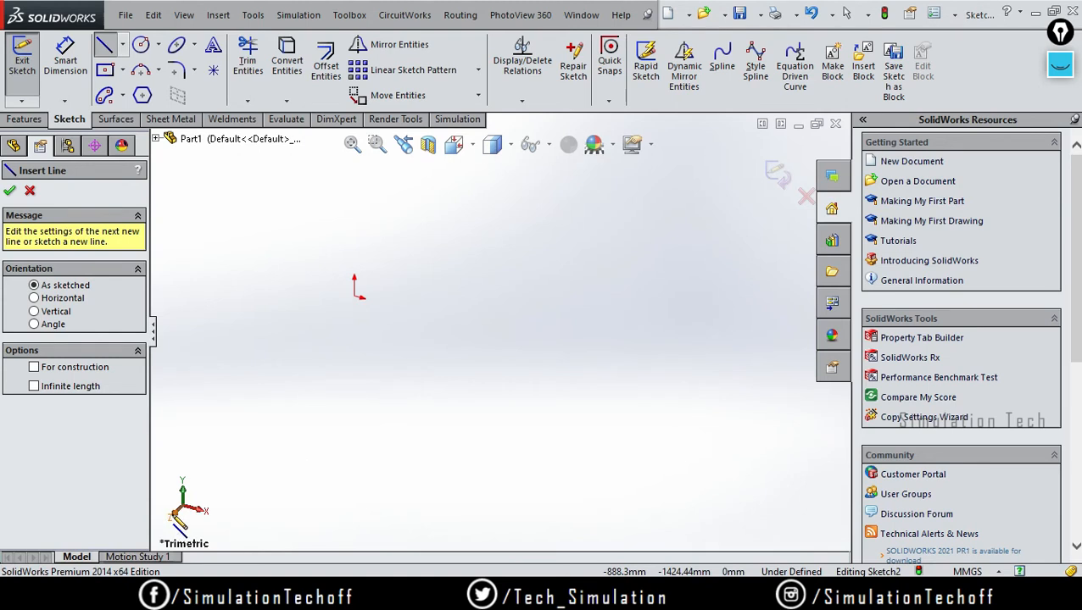
click(172, 513)
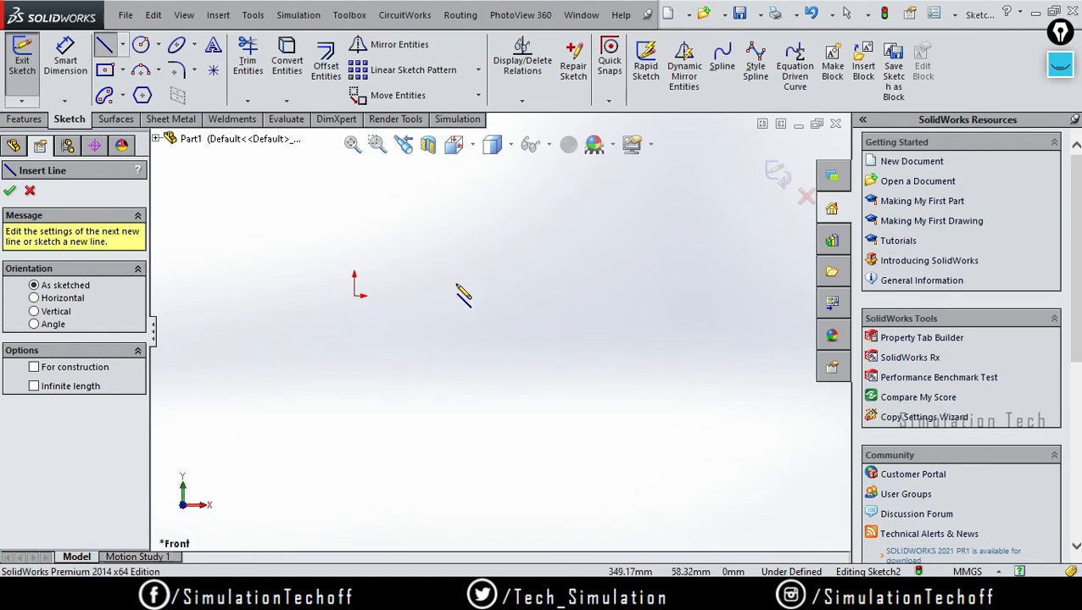
scroll(350, 317, up, 4)
scroll(413, 297, down, 8)
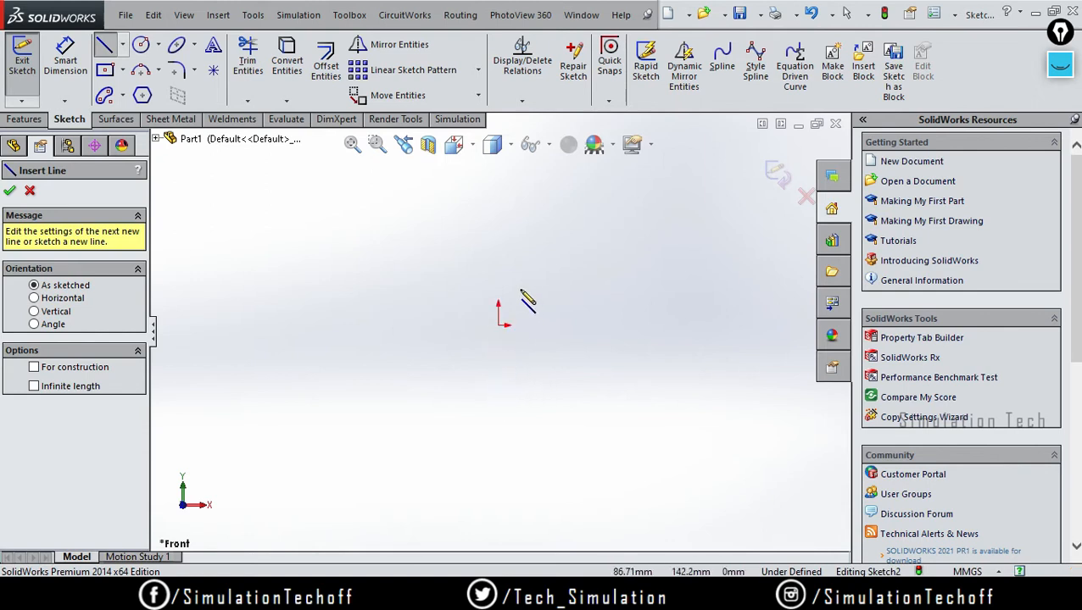
click(310, 296)
click(374, 234)
click(514, 266)
click(575, 229)
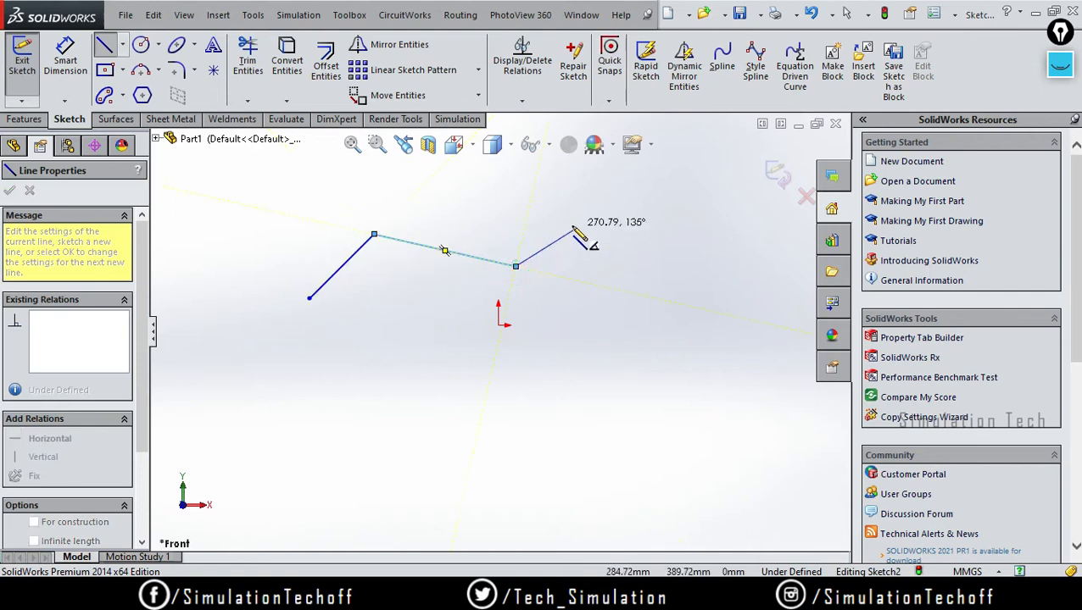
click(676, 331)
click(604, 421)
click(444, 456)
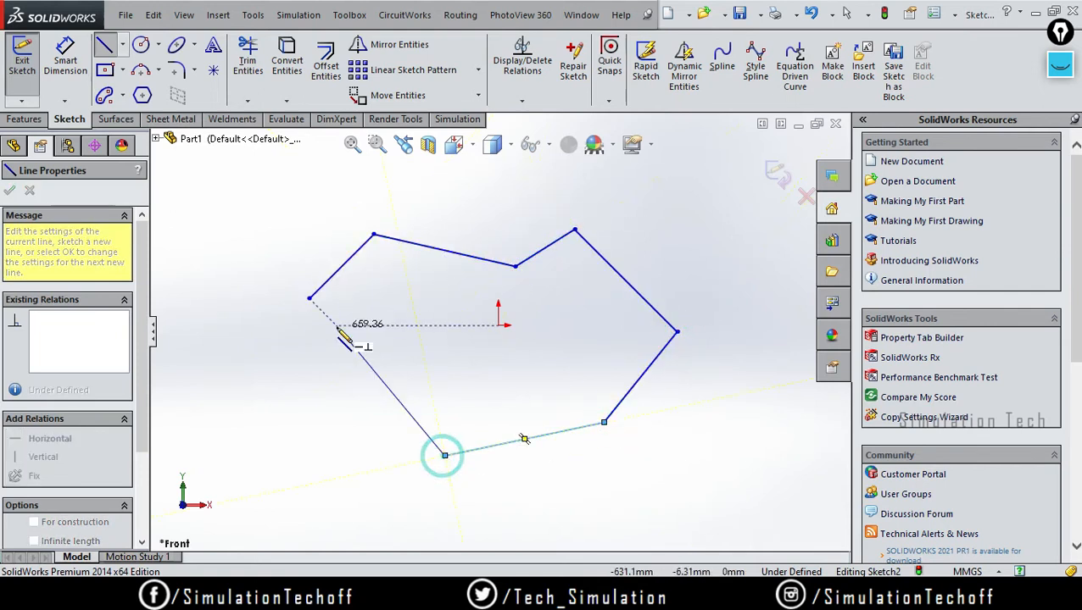
click(341, 410)
key(Escape)
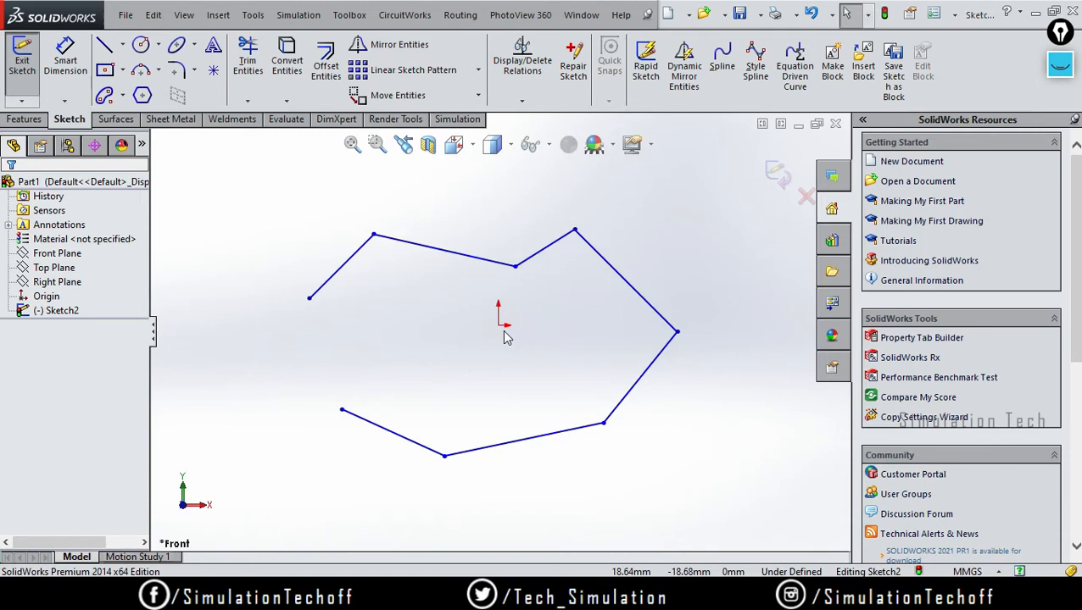
mouse_move(695, 465)
mouse_down()
mouse_move(453, 400)
mouse_move(189, 202)
mouse_move(230, 205)
mouse_up()
key(Delete)
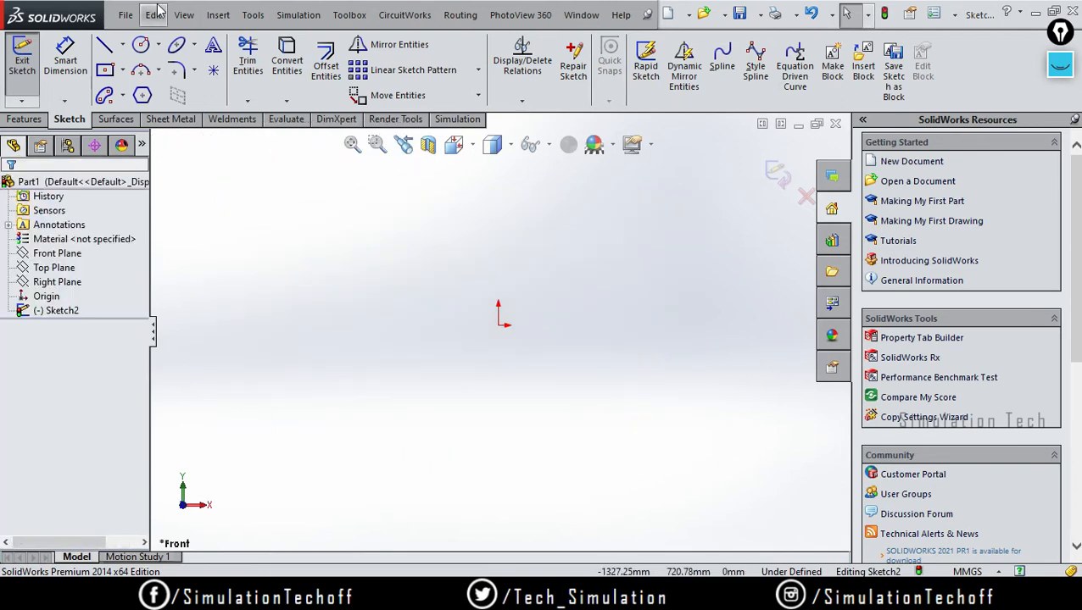
Sketch three separate sloping lines, restarting the Line tool for each one, and delete all three.
click(105, 46)
click(268, 325)
click(394, 232)
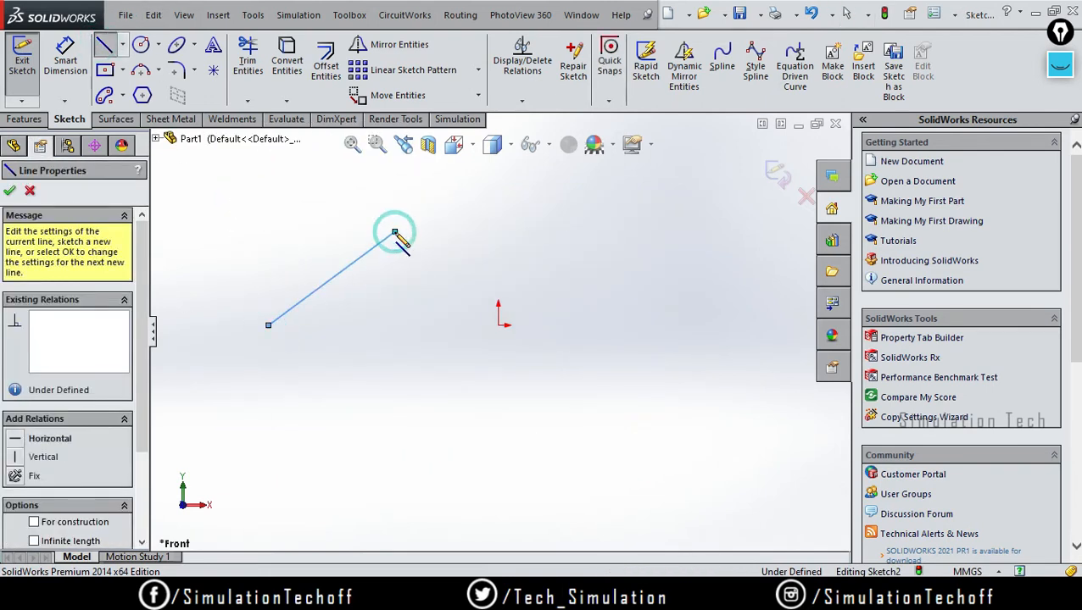
key(Escape)
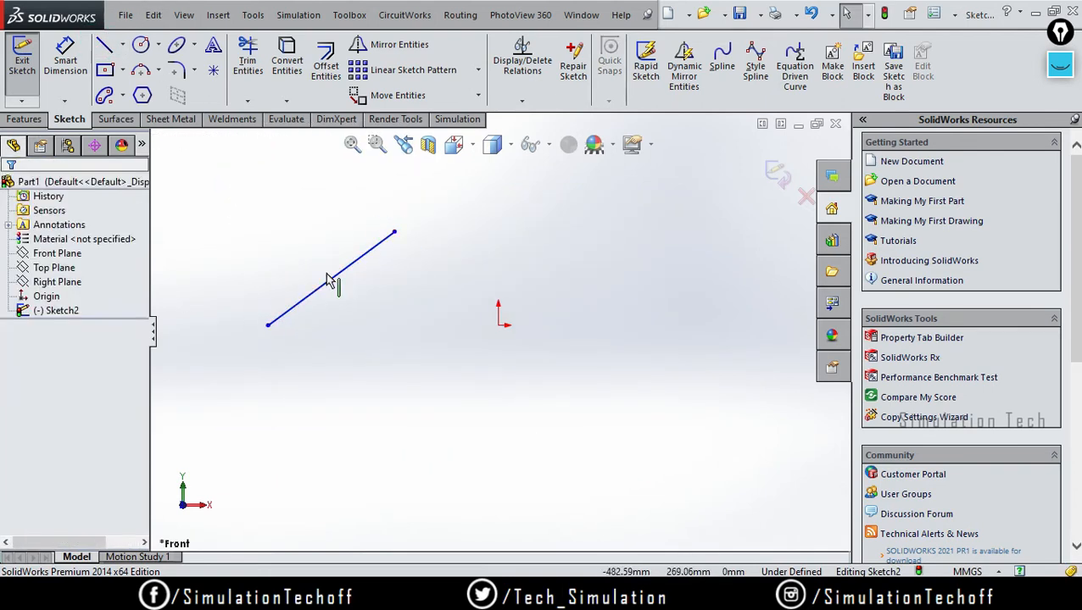
click(104, 46)
click(308, 395)
click(471, 275)
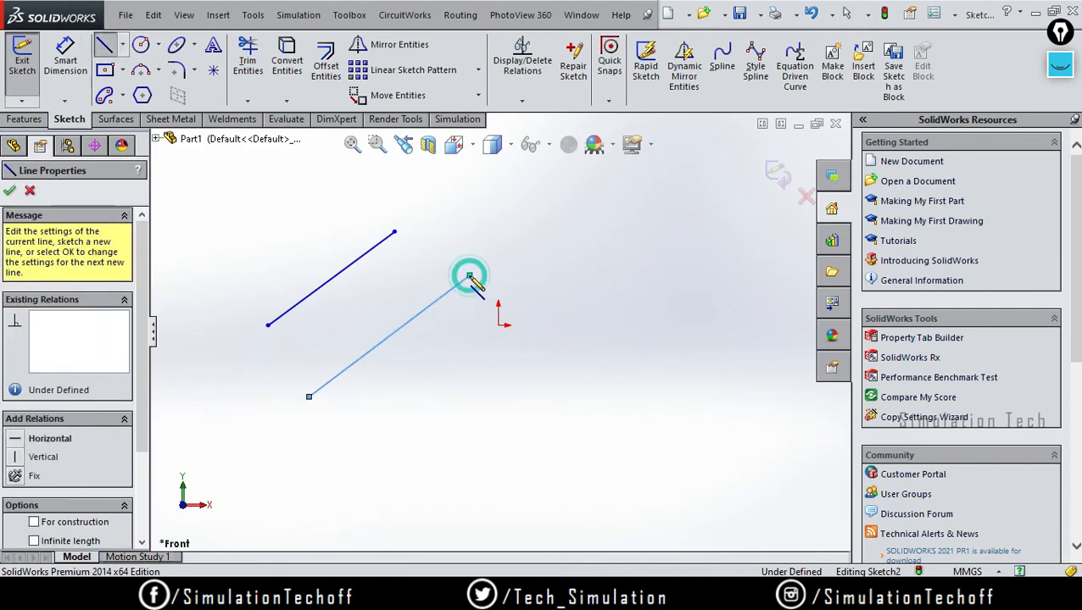
key(Escape)
click(104, 46)
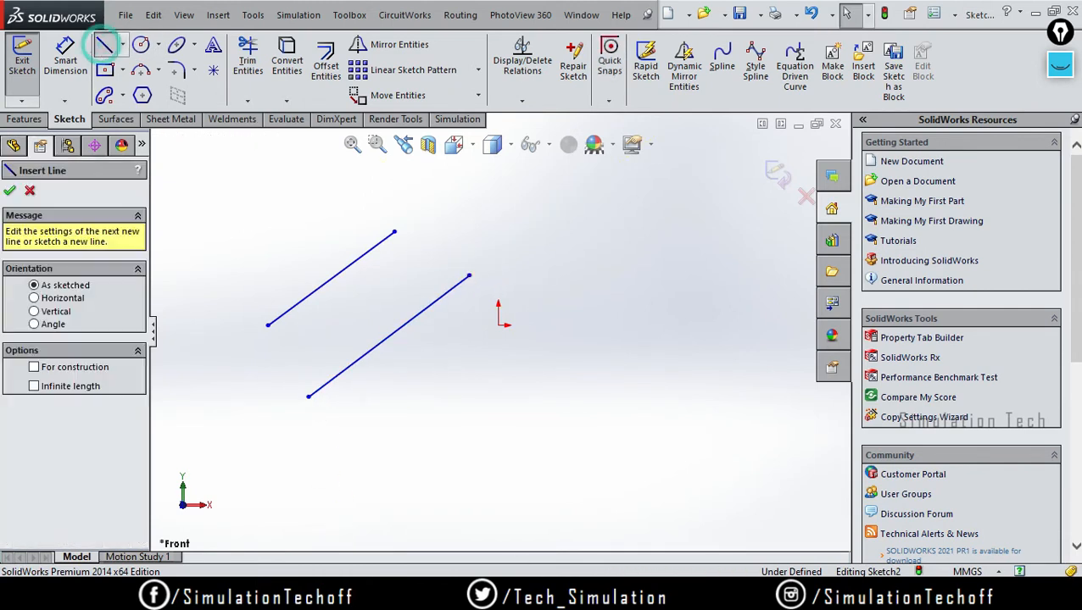
click(375, 467)
click(620, 349)
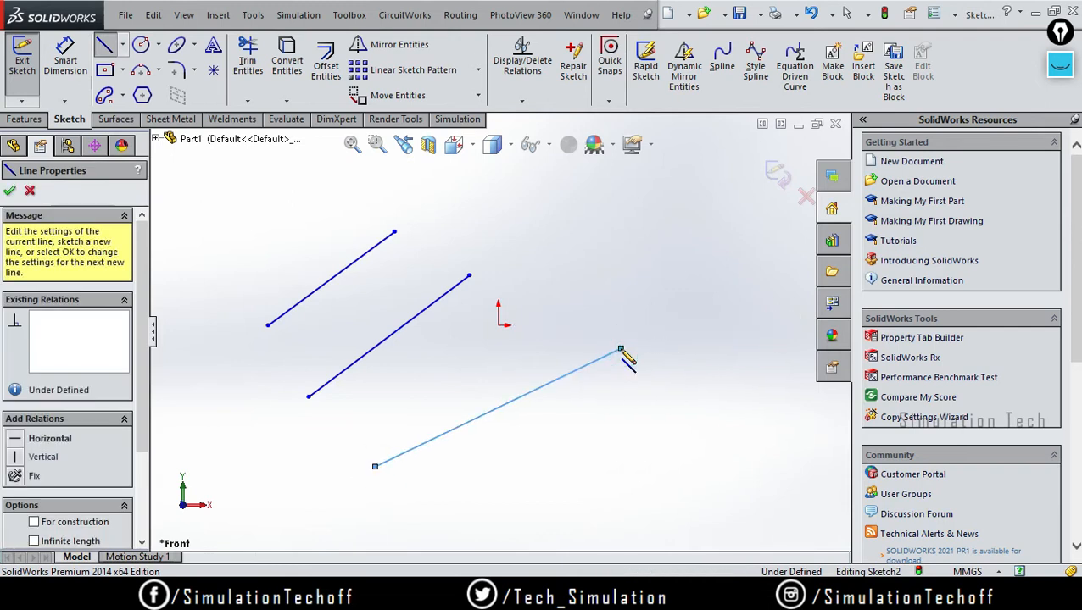
key(Escape)
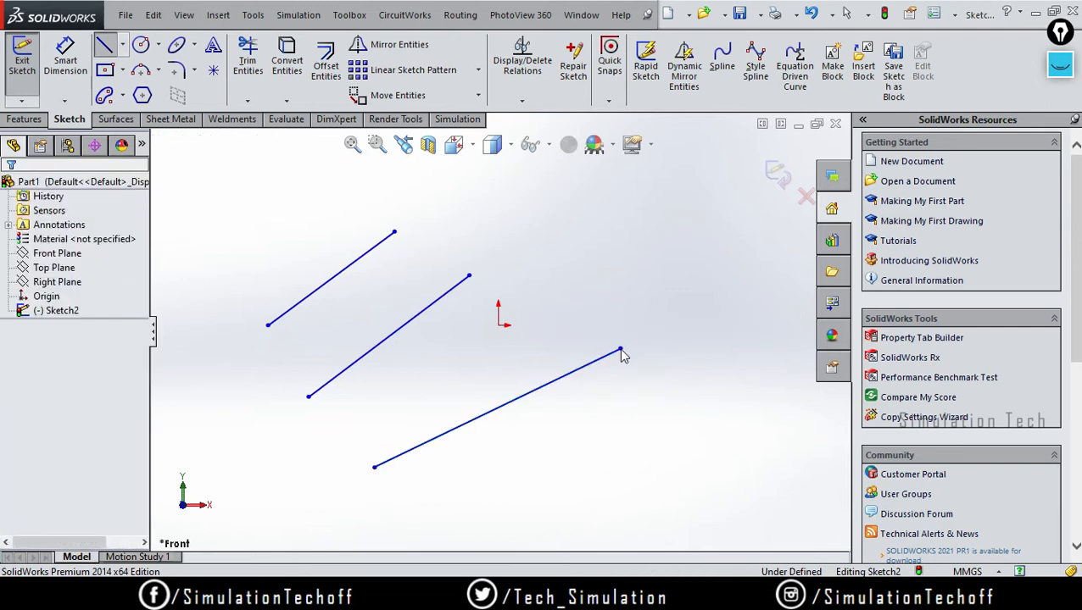
mouse_move(731, 455)
mouse_down()
mouse_move(243, 259)
mouse_move(225, 217)
mouse_up()
key(Delete)
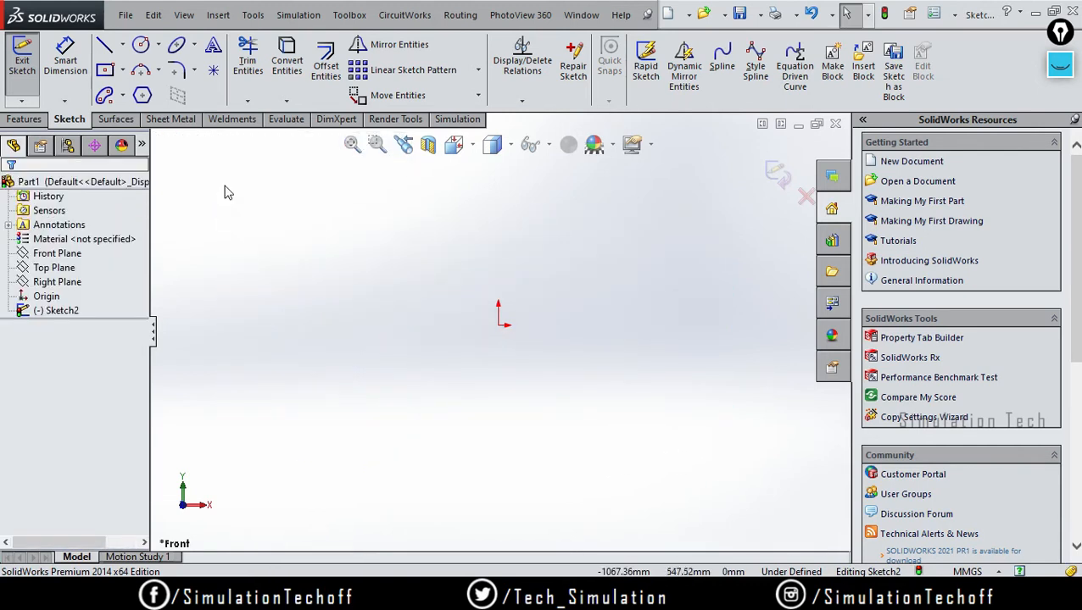
Sketch three separate rising lines beside and below the origin within a single Line command, ending each without chaining.
click(104, 45)
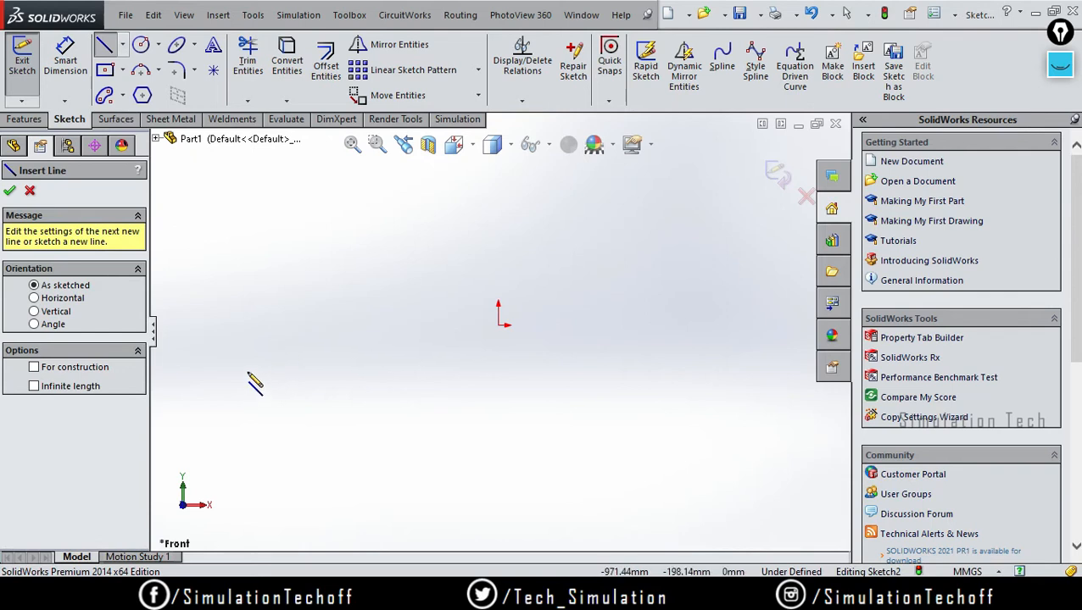
click(228, 340)
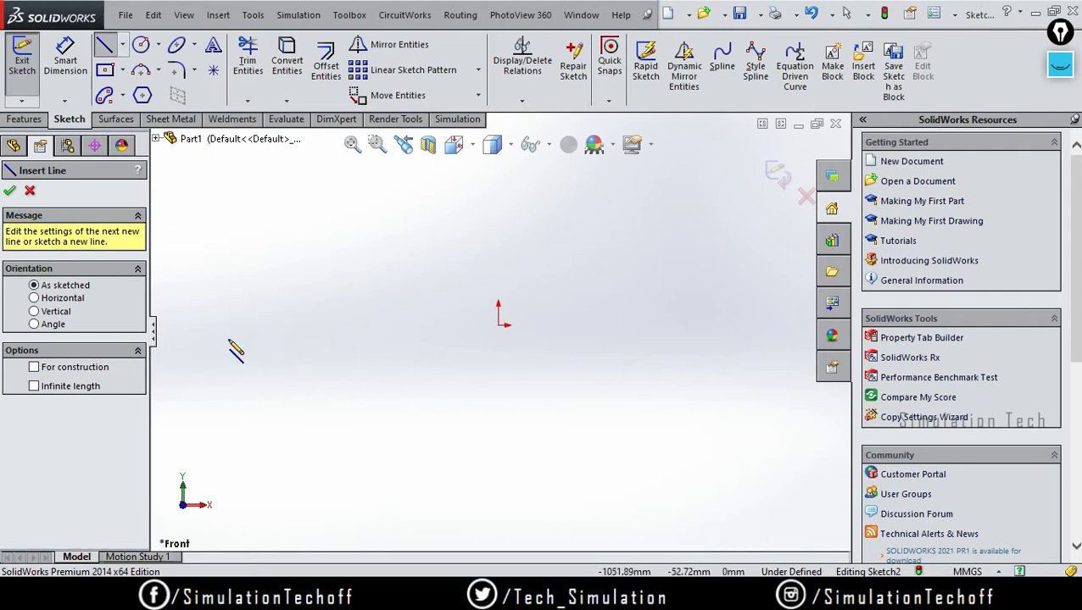
click(408, 266)
click(247, 421)
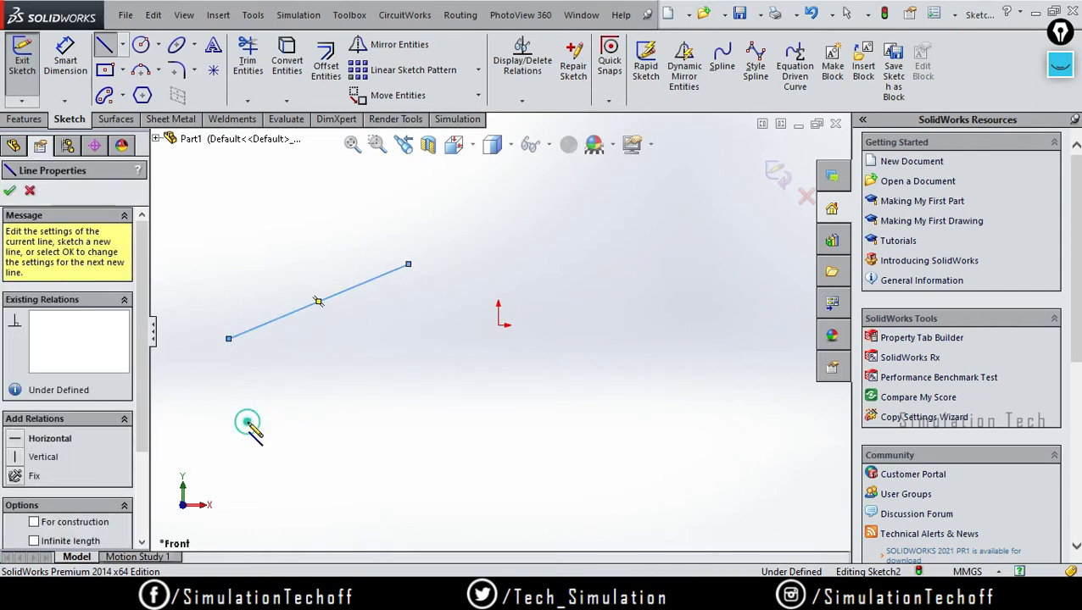
click(457, 356)
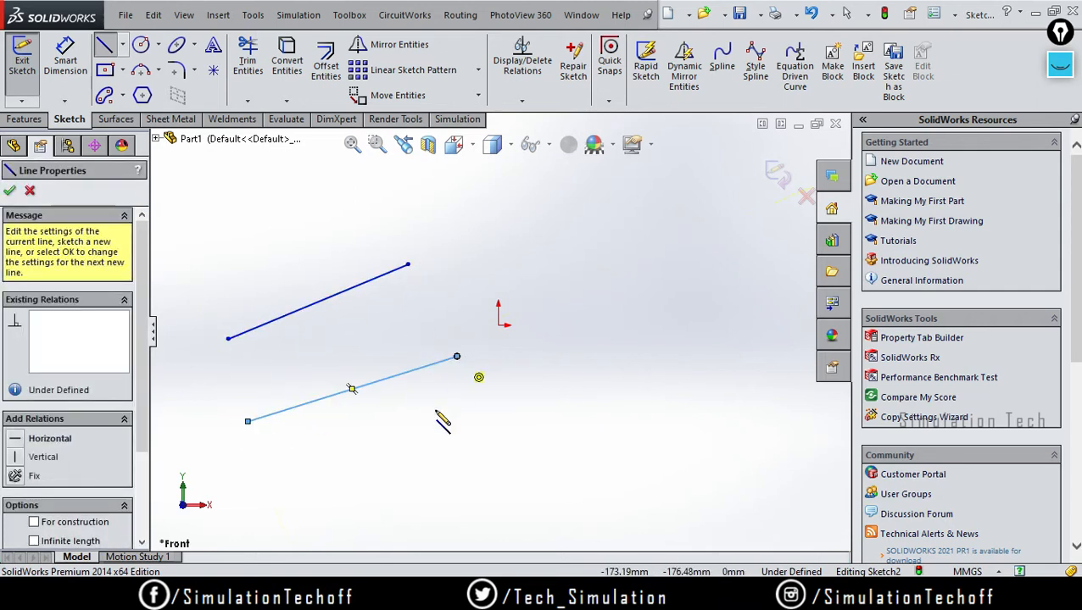
click(346, 509)
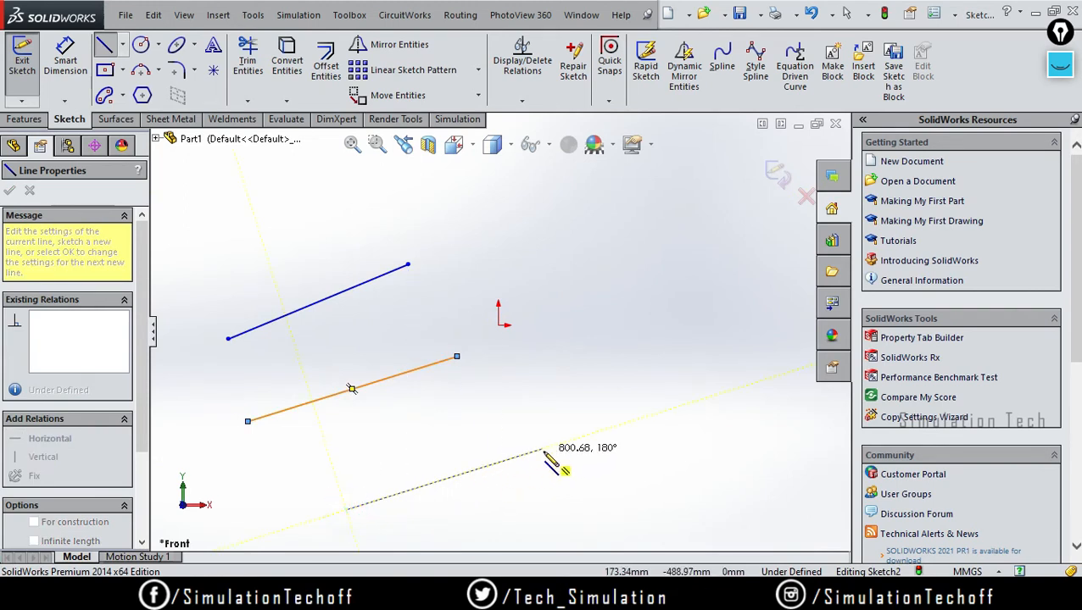
double_click(591, 443)
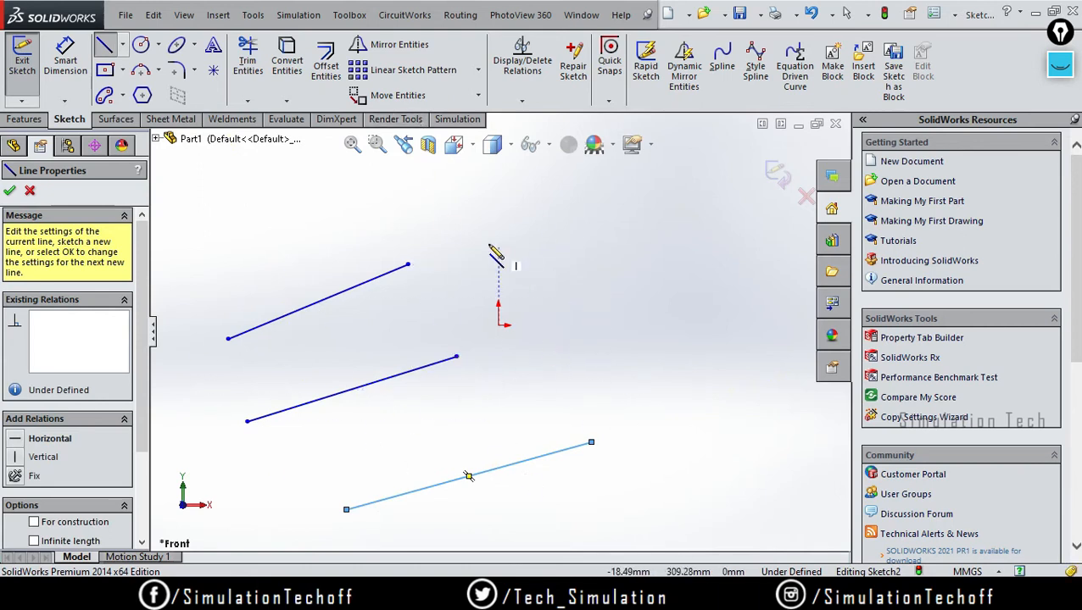
Add five more unconnected sloping lines above and to the right of the origin within the same Line command.
scroll(556, 350, down, 2)
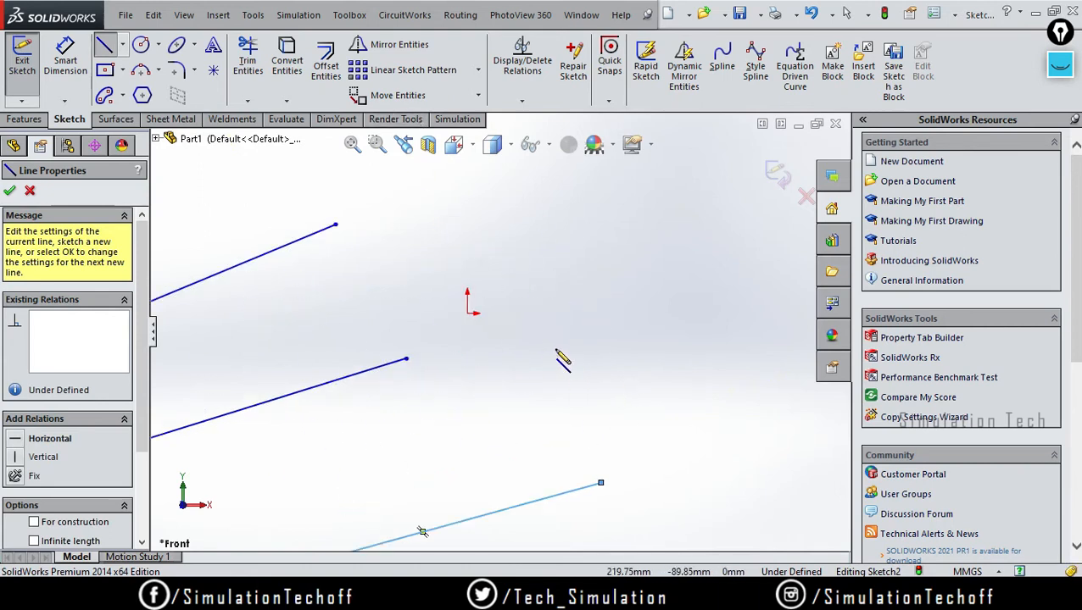
scroll(555, 351, up, 4)
drag(473, 266, 626, 229)
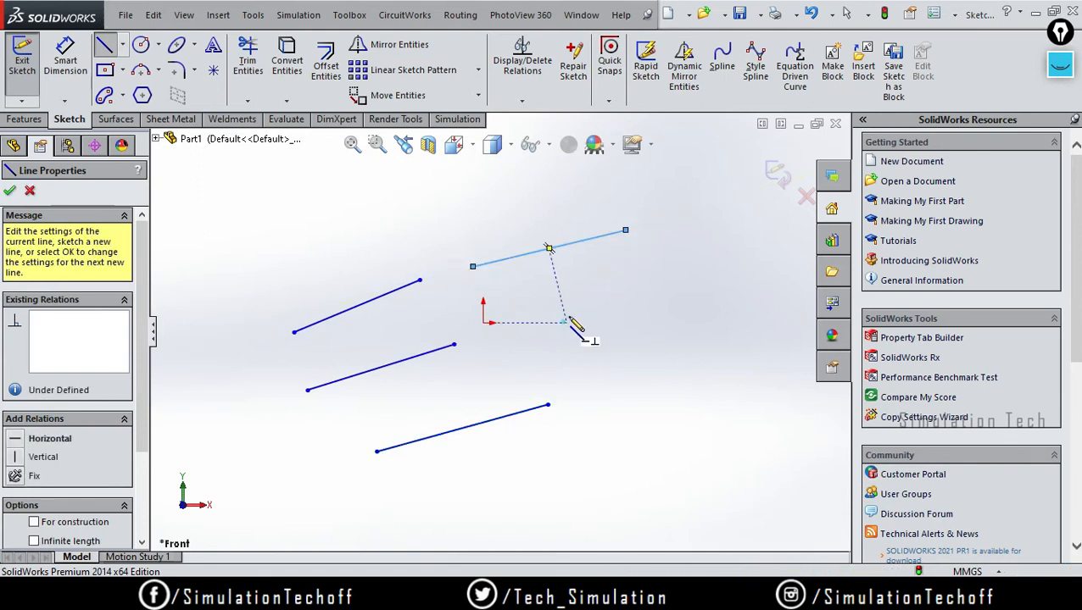
drag(566, 323, 724, 266)
drag(620, 381, 745, 306)
drag(672, 429, 723, 362)
drag(692, 480, 750, 422)
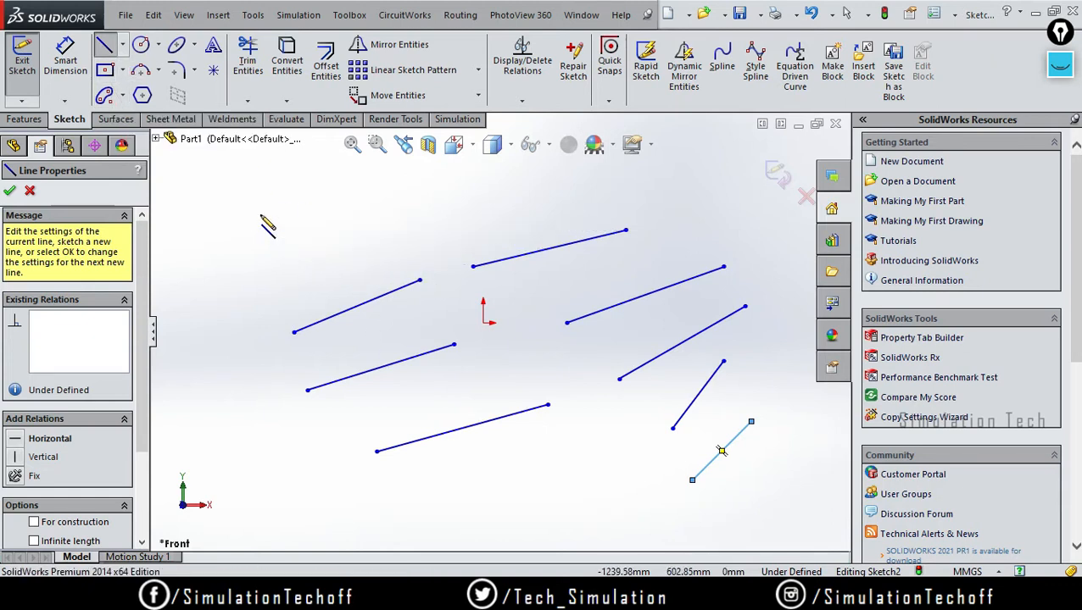
Leave the Line tool and delete all eight separate lines from the sketch.
key(Escape)
mouse_move(239, 209)
mouse_down()
mouse_move(675, 522)
mouse_move(777, 517)
mouse_up()
key(Delete)
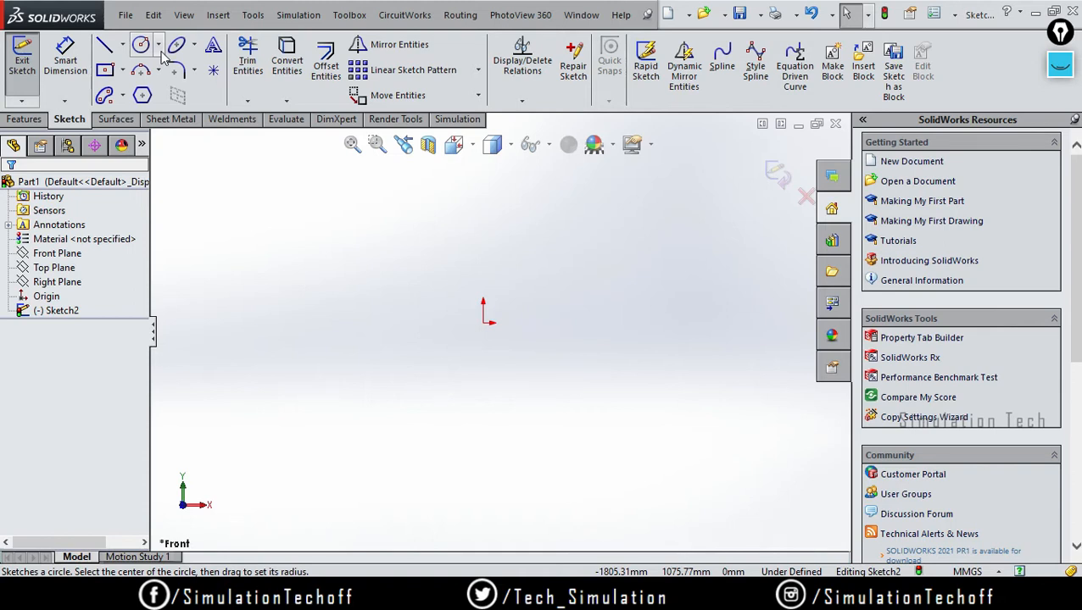
Sketch a center-point circle centered on the origin with a radius of about 676 mm.
click(159, 45)
click(168, 68)
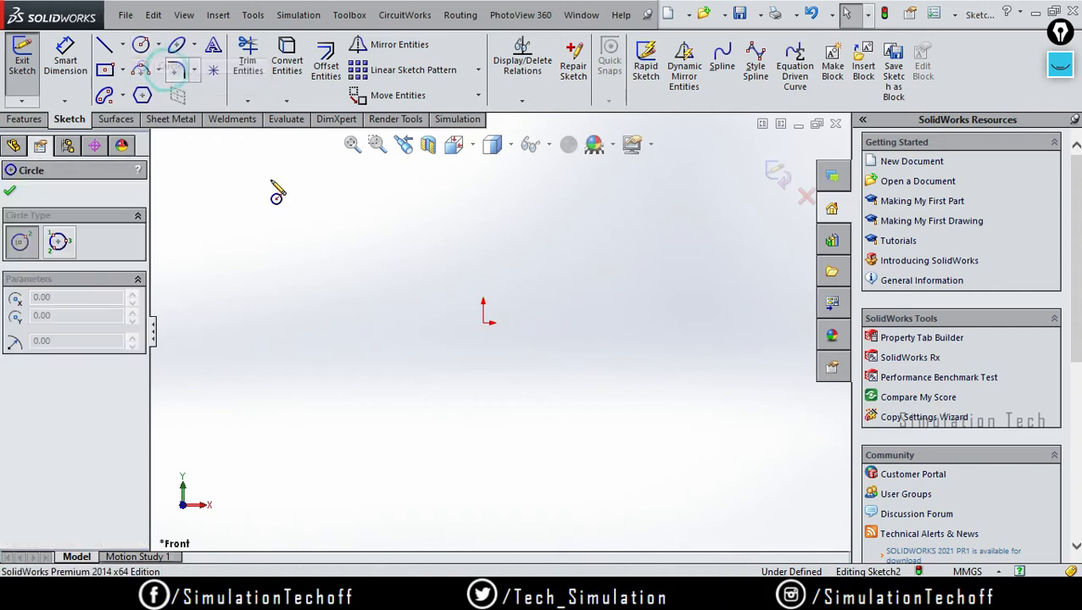
click(484, 322)
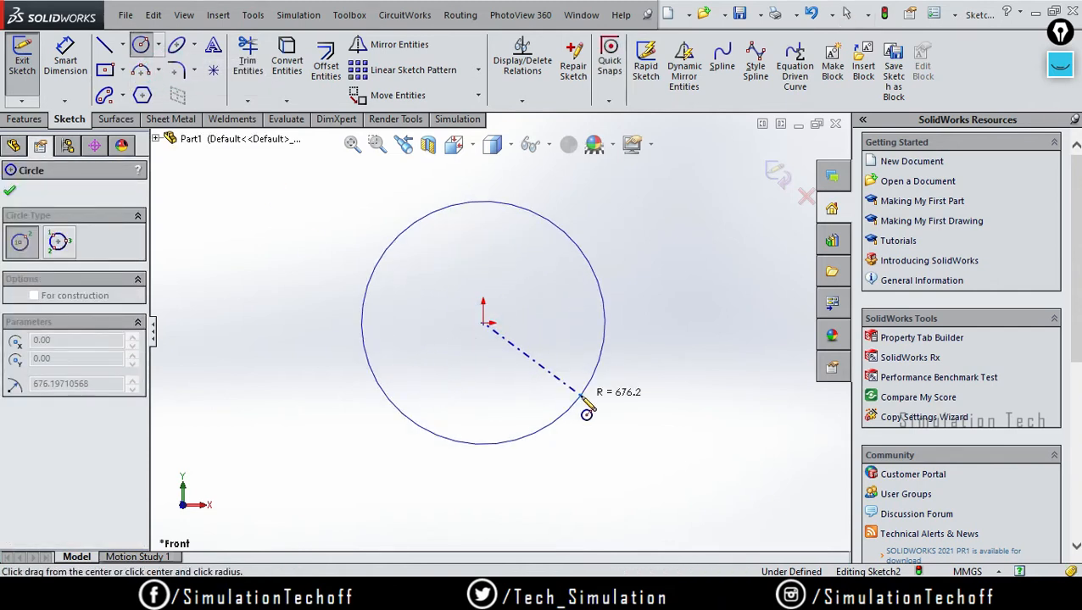
click(569, 405)
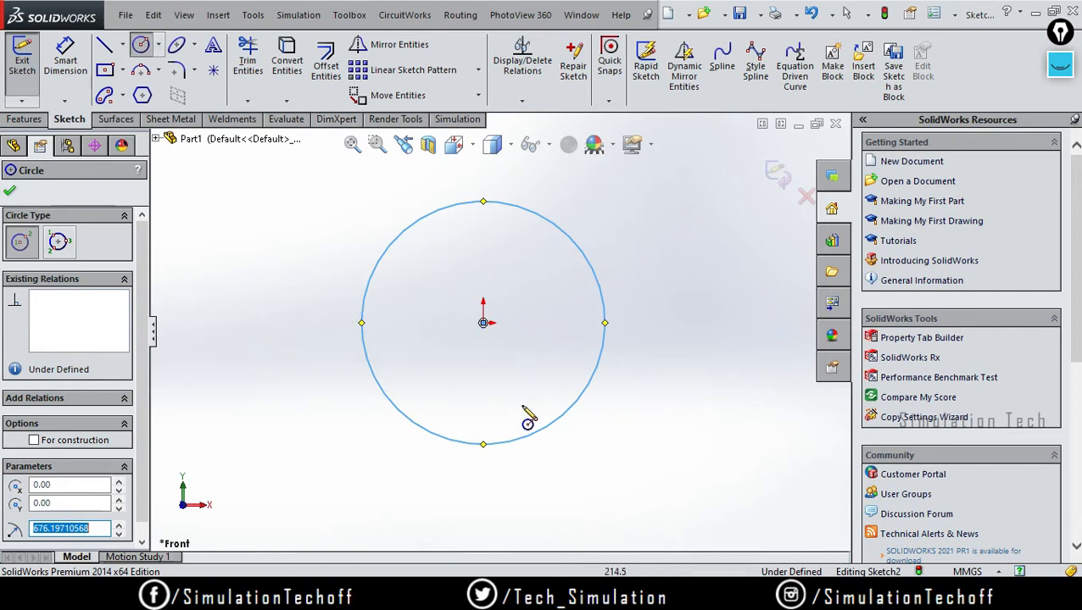
Sketch a second center-point circle with a radius of about 898 mm to the upper right of the origin circle.
scroll(507, 362, down, 3)
scroll(507, 362, up, 5)
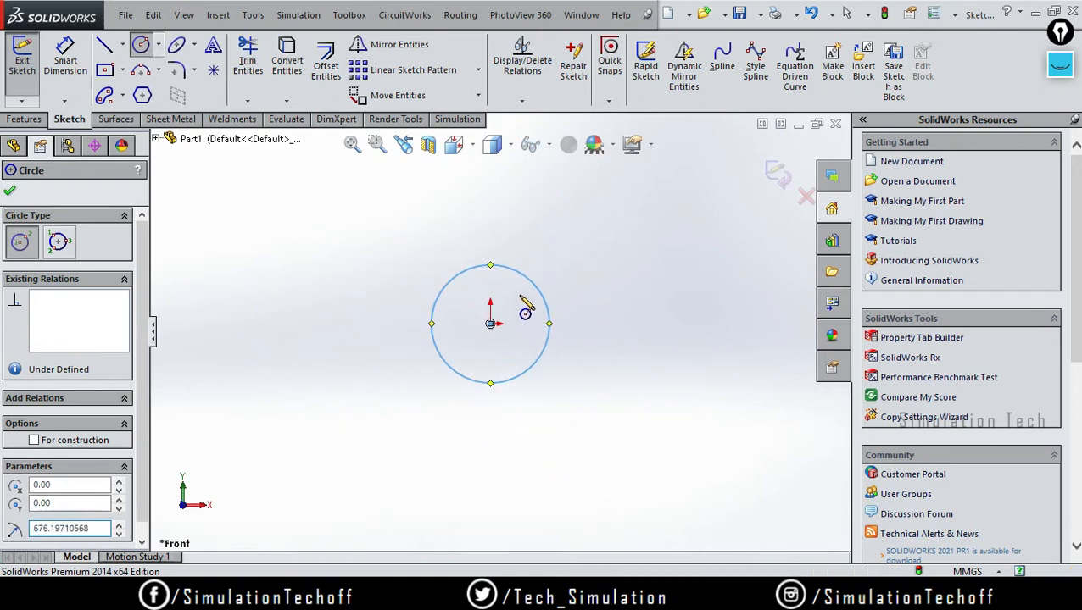
ctrl+middle_drag(520, 296, 327, 293)
click(518, 261)
click(570, 319)
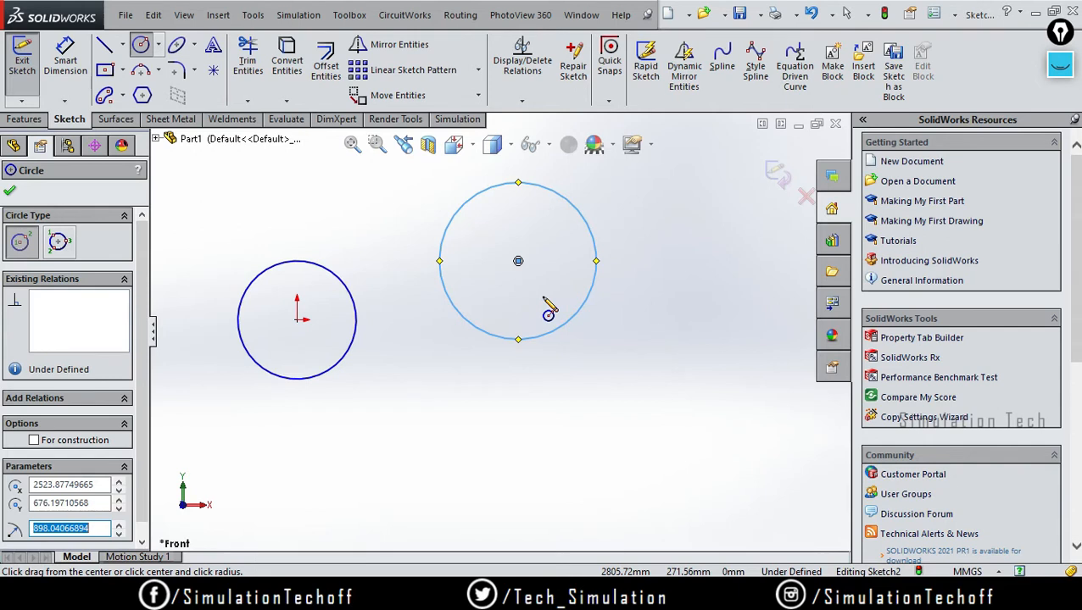
Sketch a three-point perimeter circle with a radius of about 1201 mm directly below the second circle.
click(158, 44)
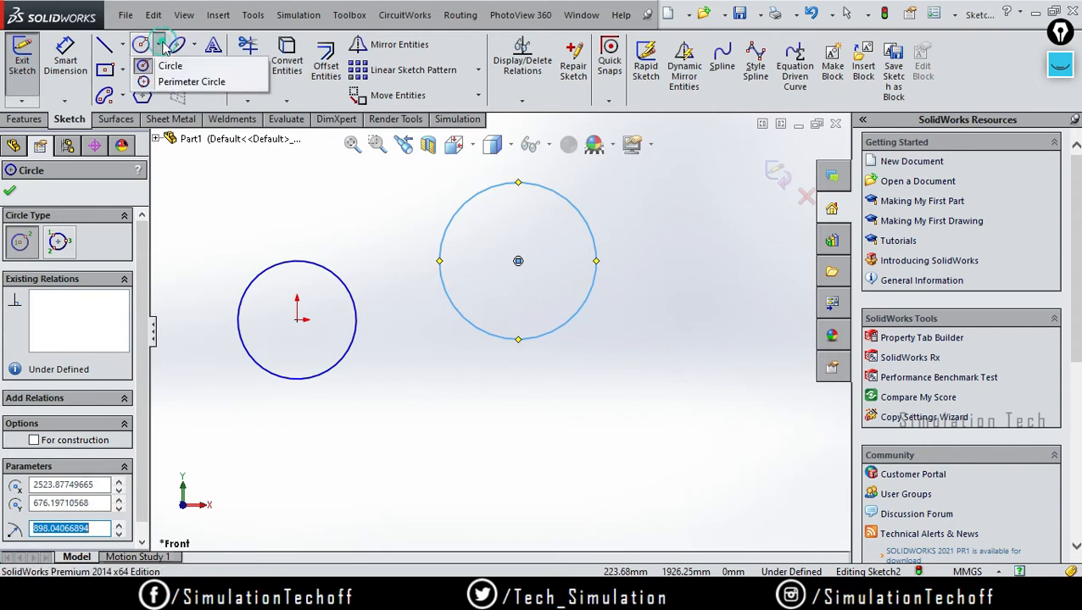
click(189, 82)
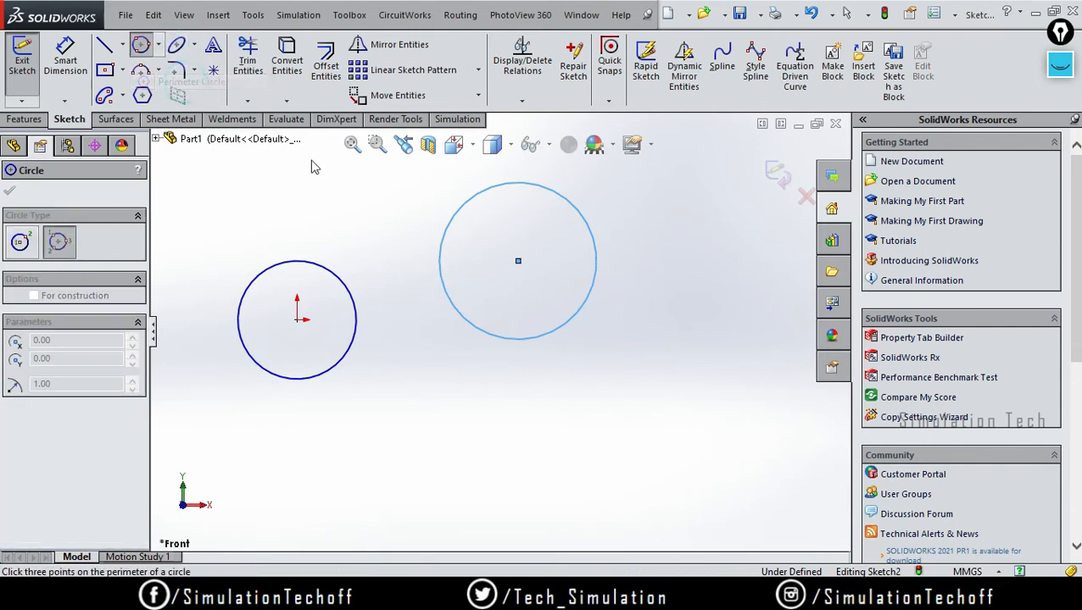
click(400, 489)
click(442, 357)
click(603, 437)
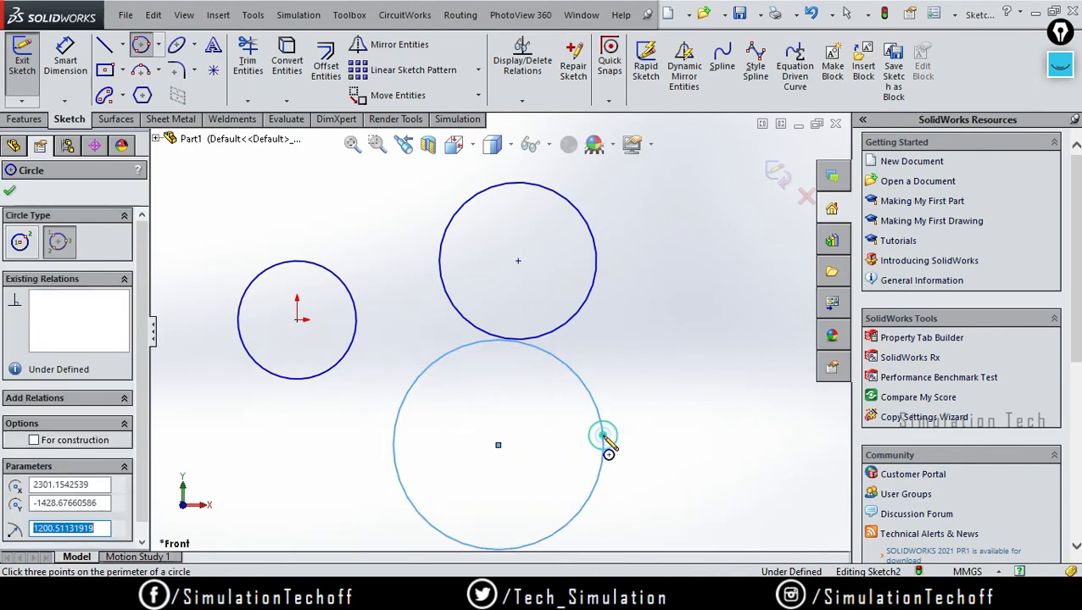
scroll(566, 405, up, 5)
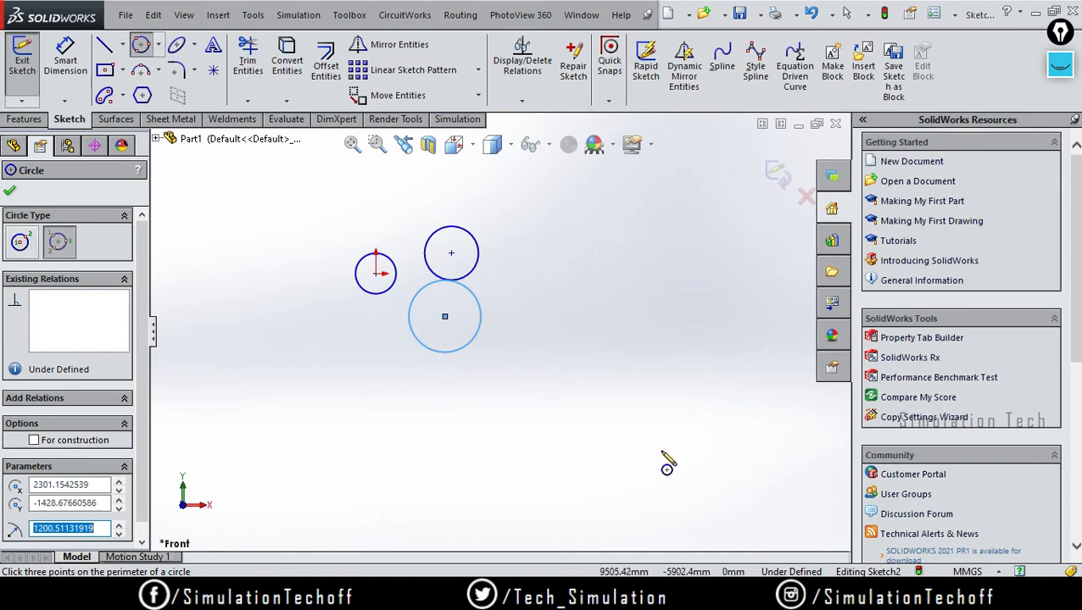
scroll(366, 229, up, 3)
scroll(384, 243, down, 2)
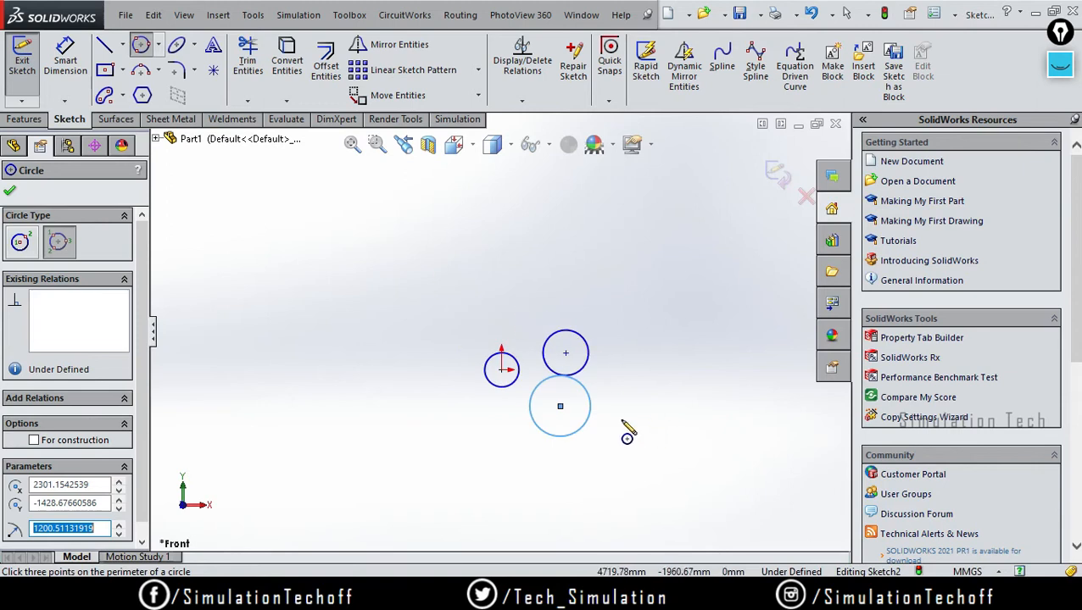
scroll(620, 422, down, 4)
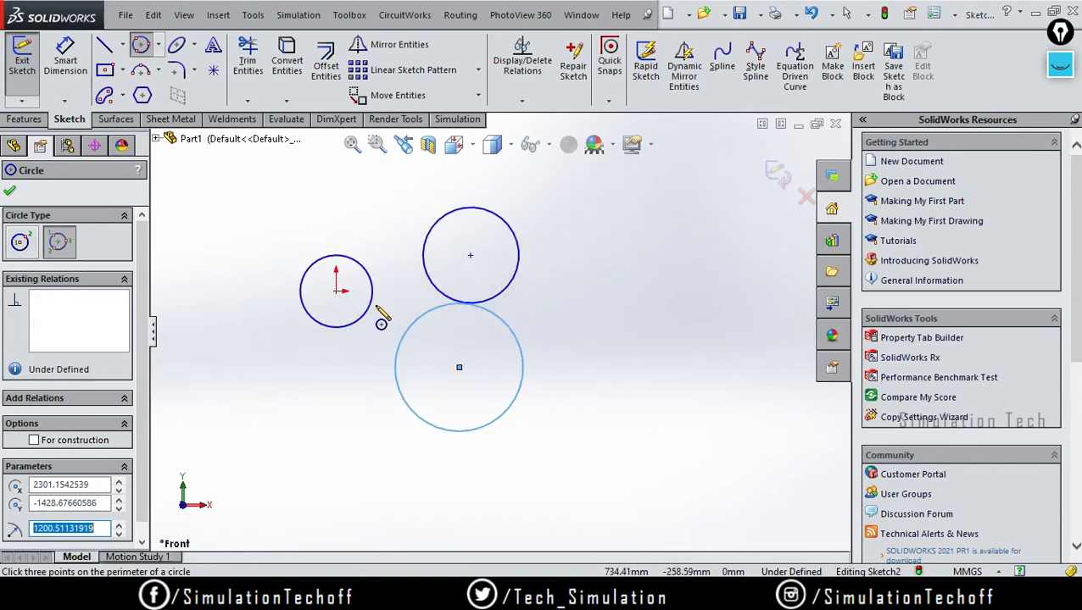
Leave the Circle tool and delete all three circles from the sketch.
key(Escape)
drag(656, 490, 248, 178)
key(Delete)
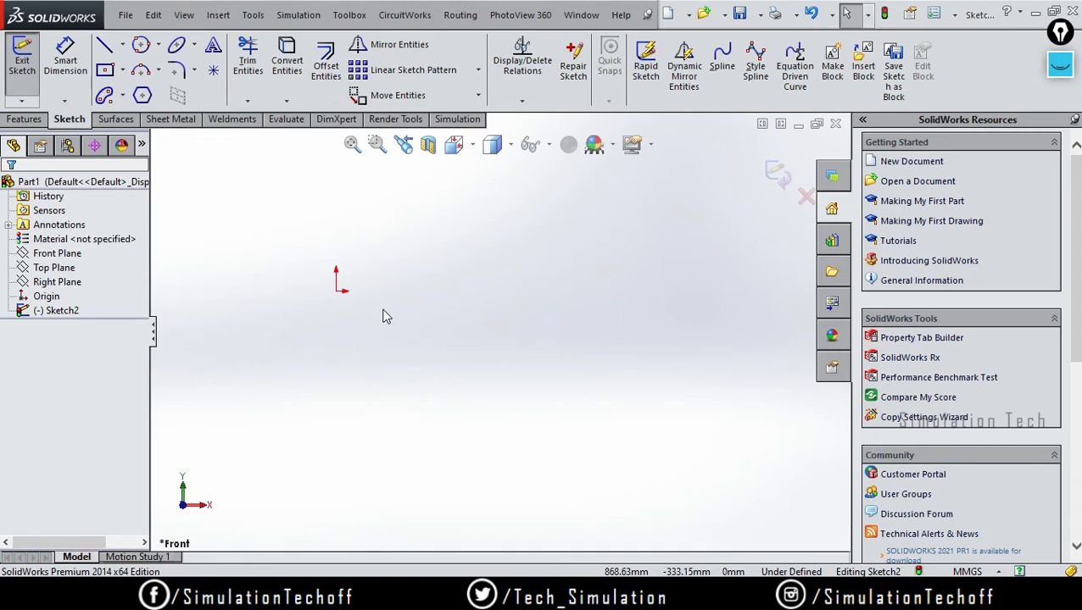
Sketch two overlapping corner rectangles, one running down and right from beside the origin and a wider one overlapping its upper part.
click(124, 71)
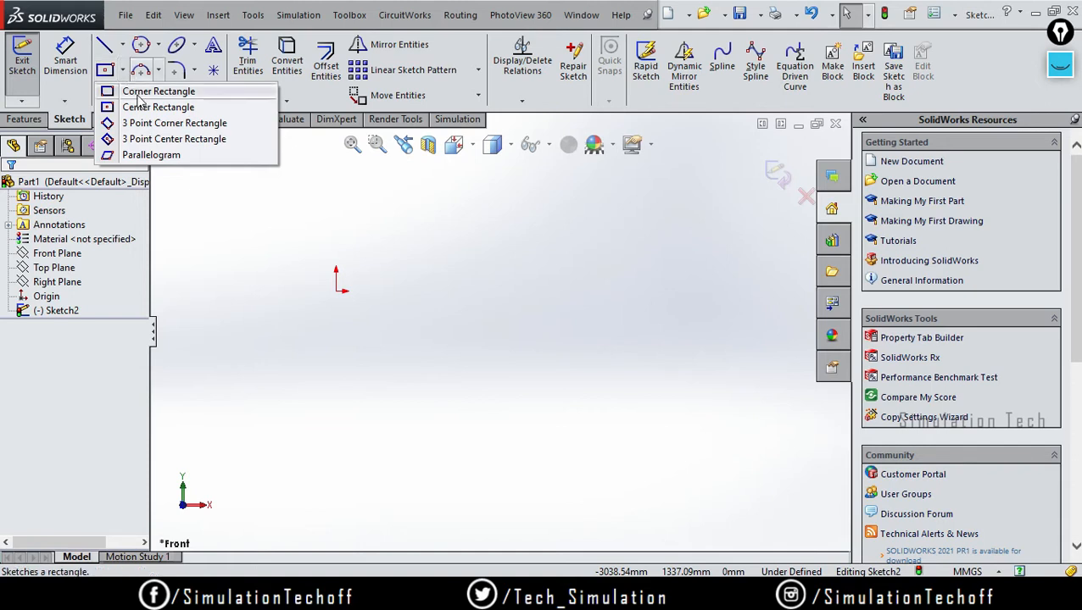
click(146, 90)
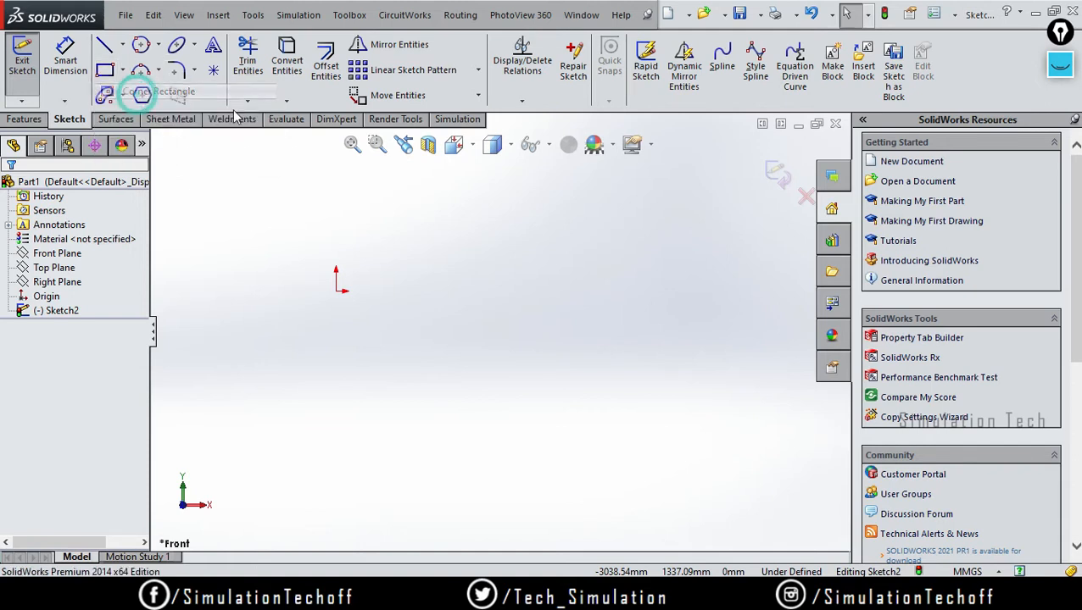
click(335, 429)
click(584, 286)
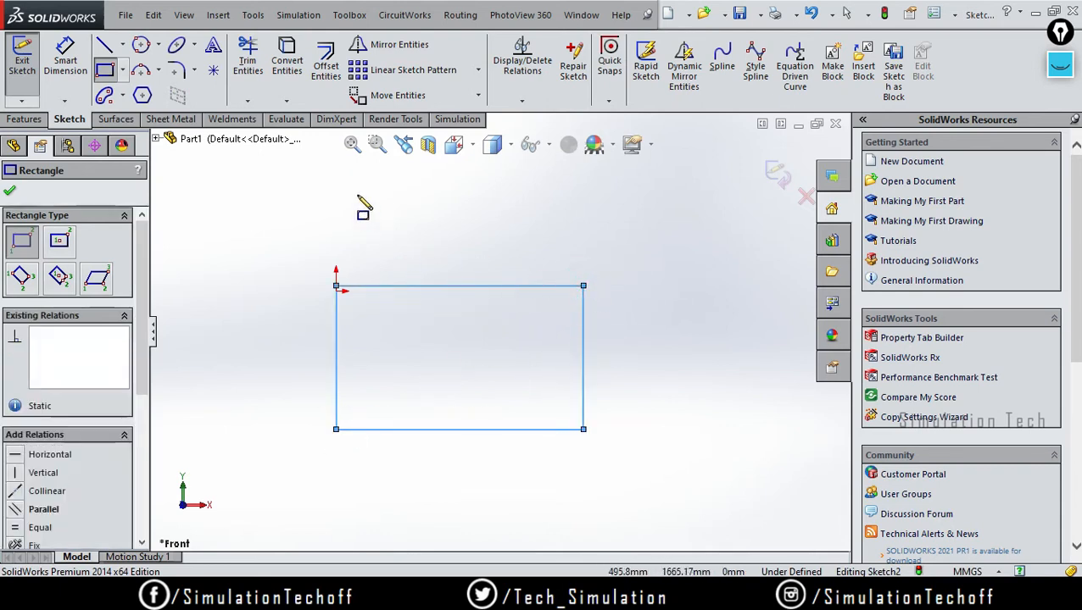
click(343, 183)
click(663, 333)
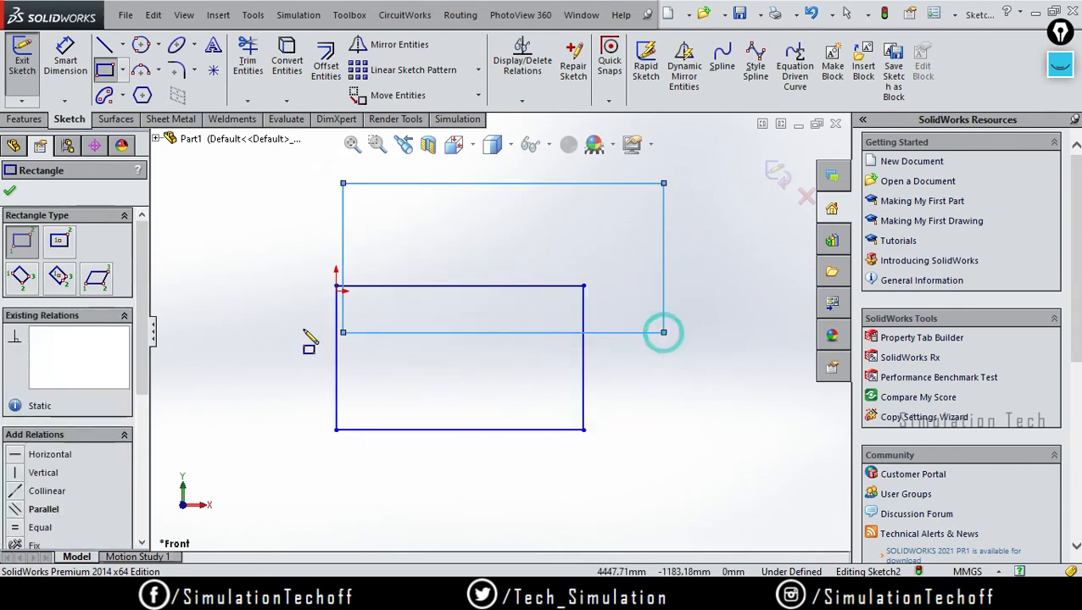
Leave the Rectangle tool and delete both corner rectangles.
key(Escape)
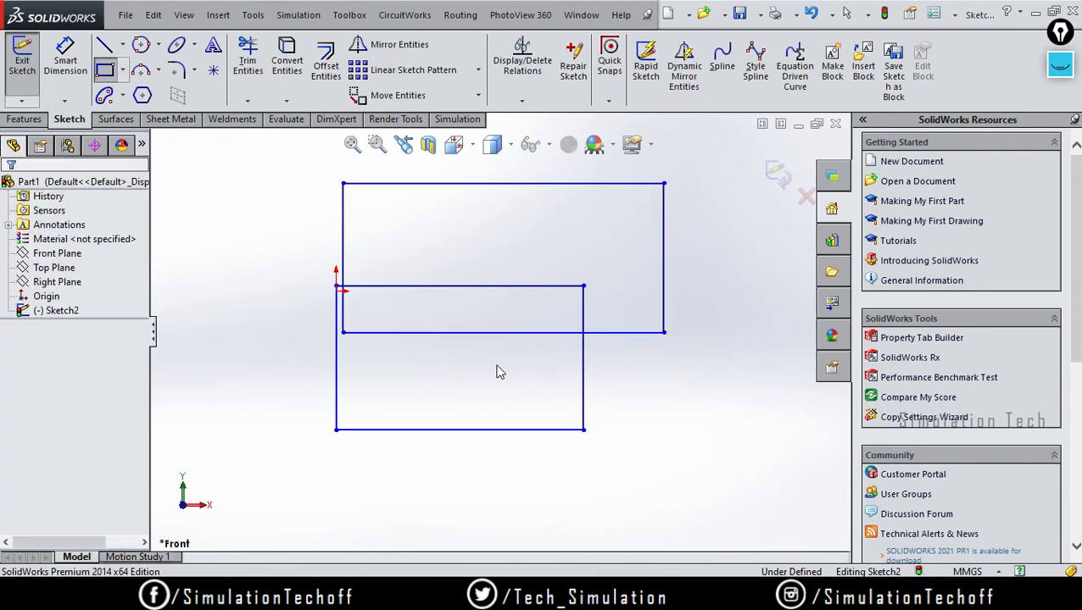
mouse_move(763, 490)
mouse_down()
mouse_move(259, 217)
mouse_move(286, 217)
mouse_up()
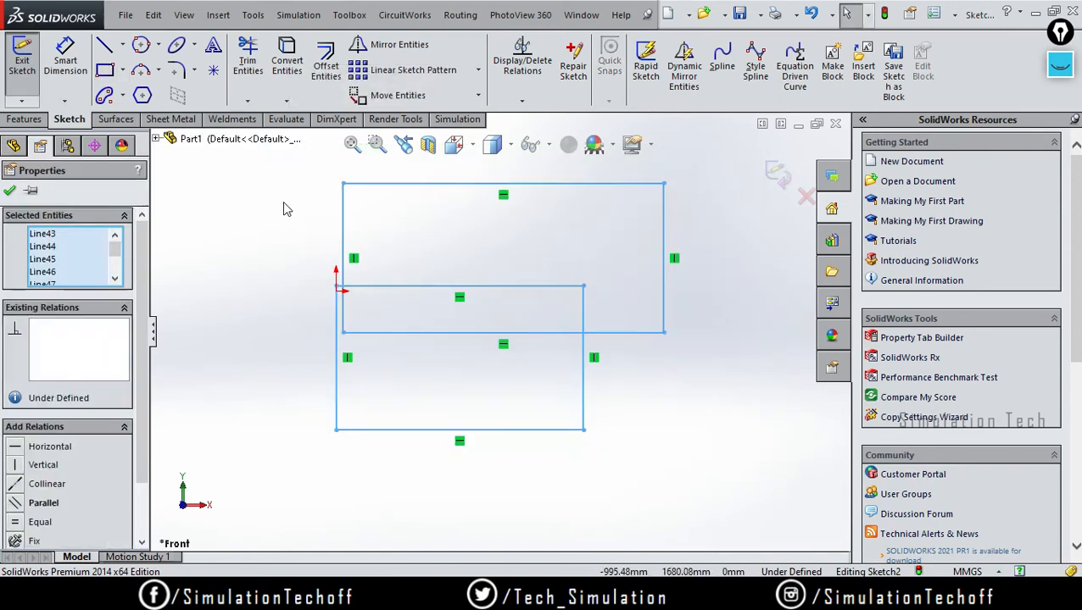
key(Delete)
Sketch a center rectangle about 4832 mm wide and 3370 mm high, centered below and to the right of the origin.
click(124, 69)
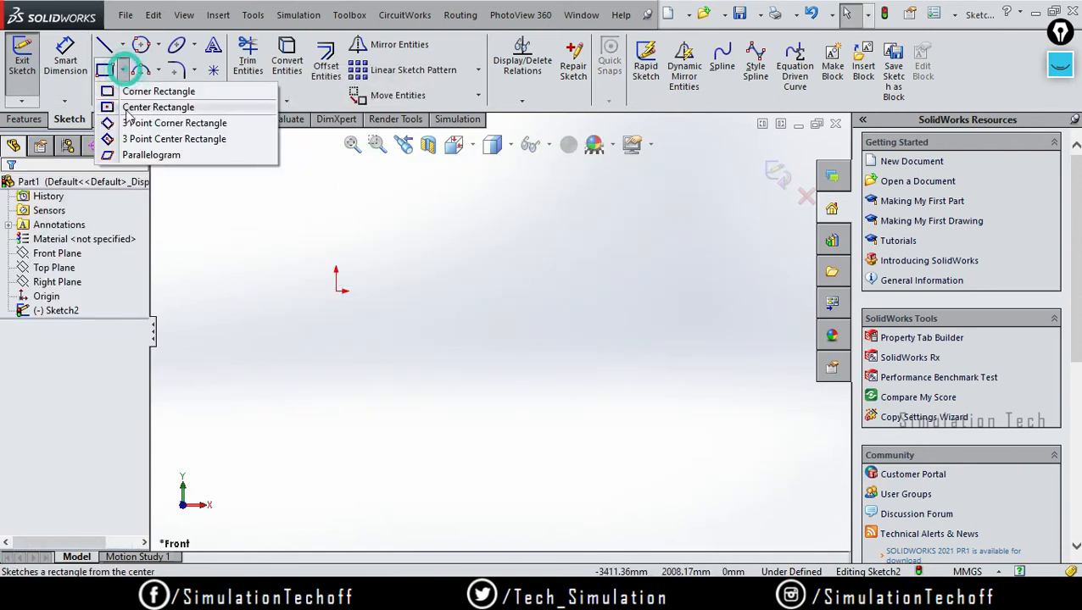
click(169, 108)
click(474, 357)
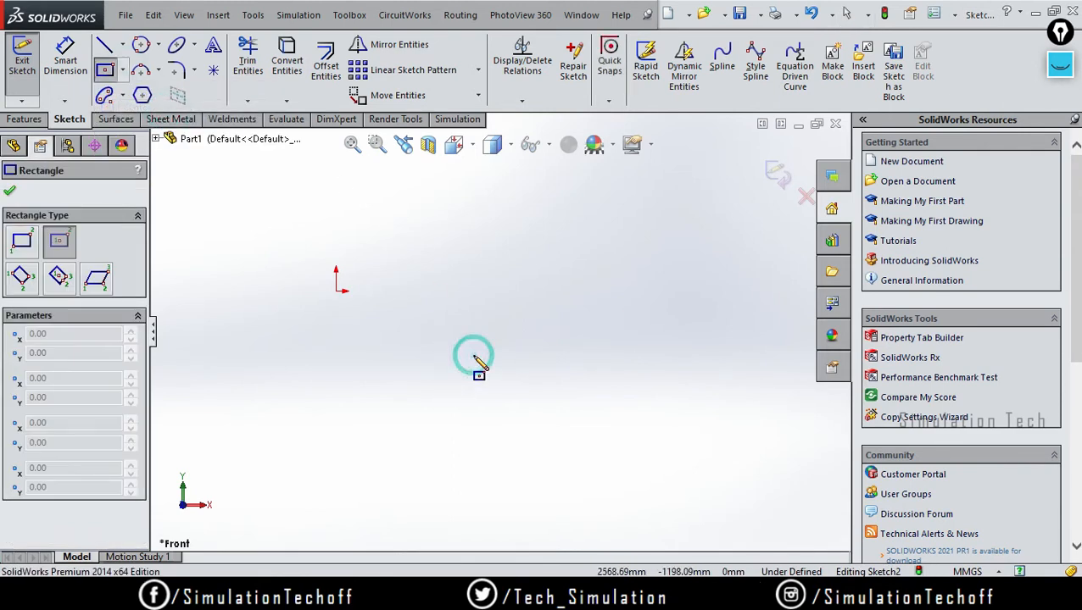
click(601, 266)
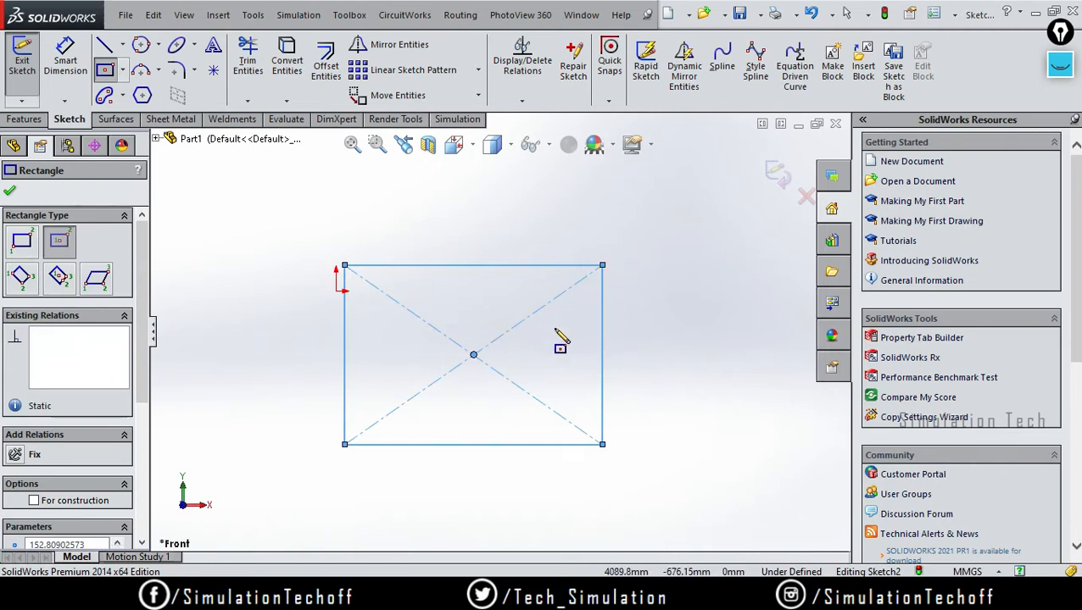
scroll(436, 386, down, 2)
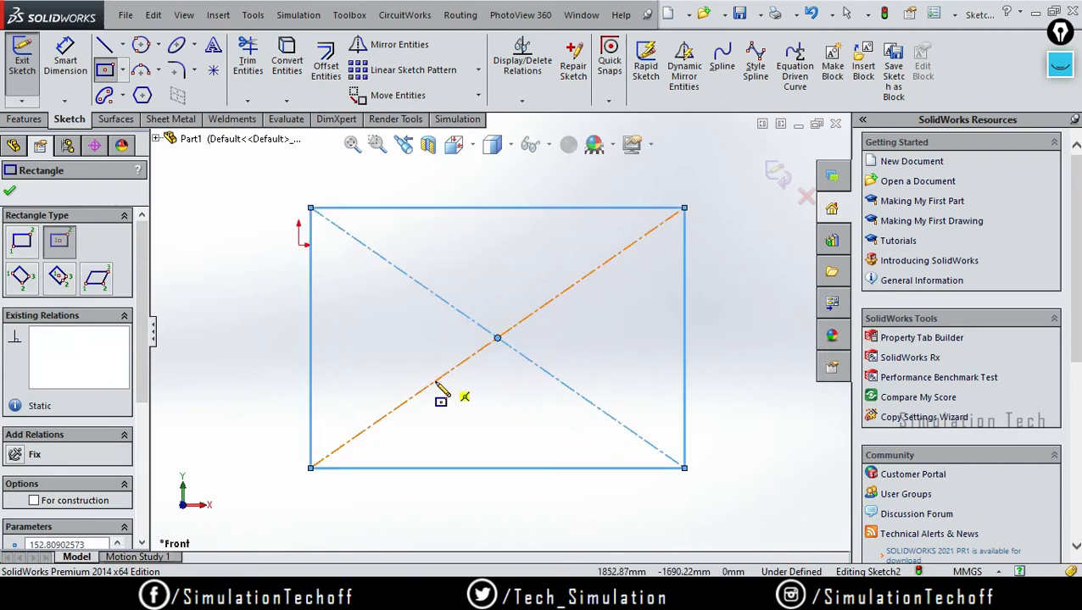
scroll(438, 388, up, 2)
Sketch a tilted 3 Point Corner Rectangle with a first side about 5739 mm long, overlapping the center rectangle from the left.
click(123, 69)
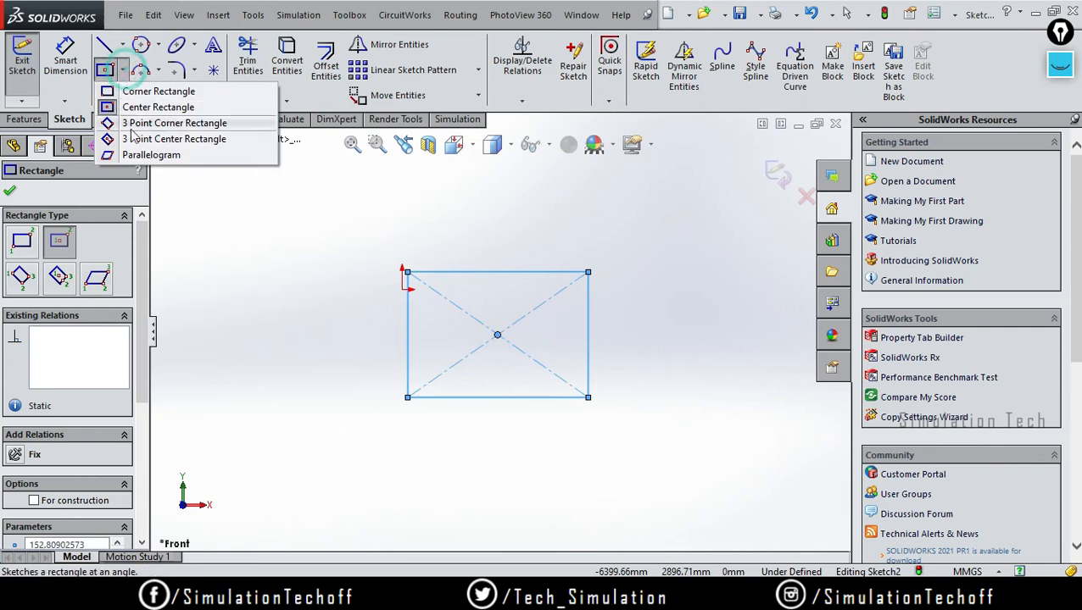
click(133, 123)
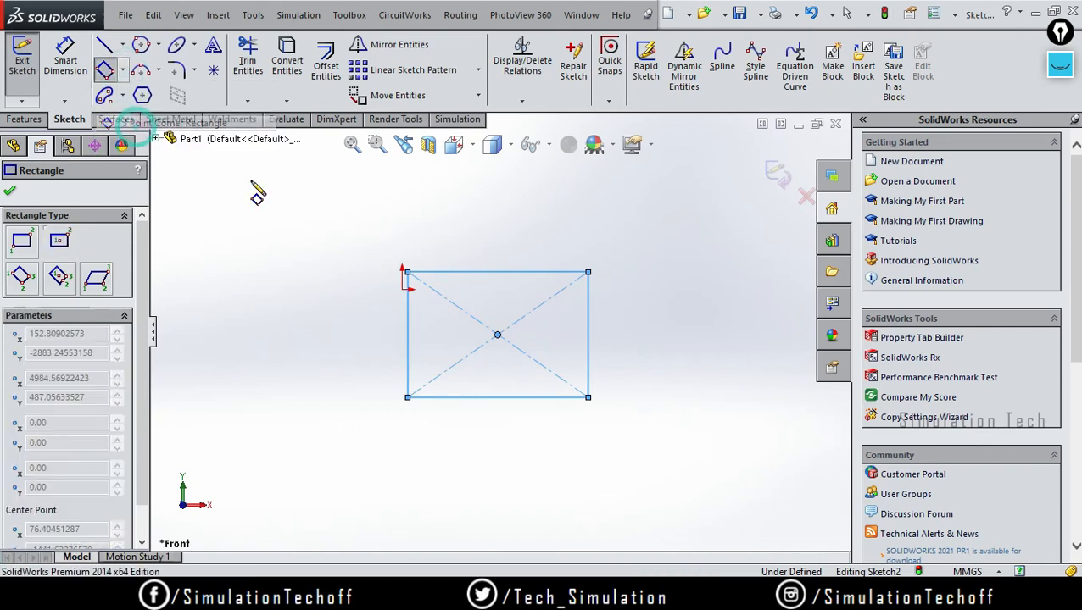
click(212, 373)
click(389, 490)
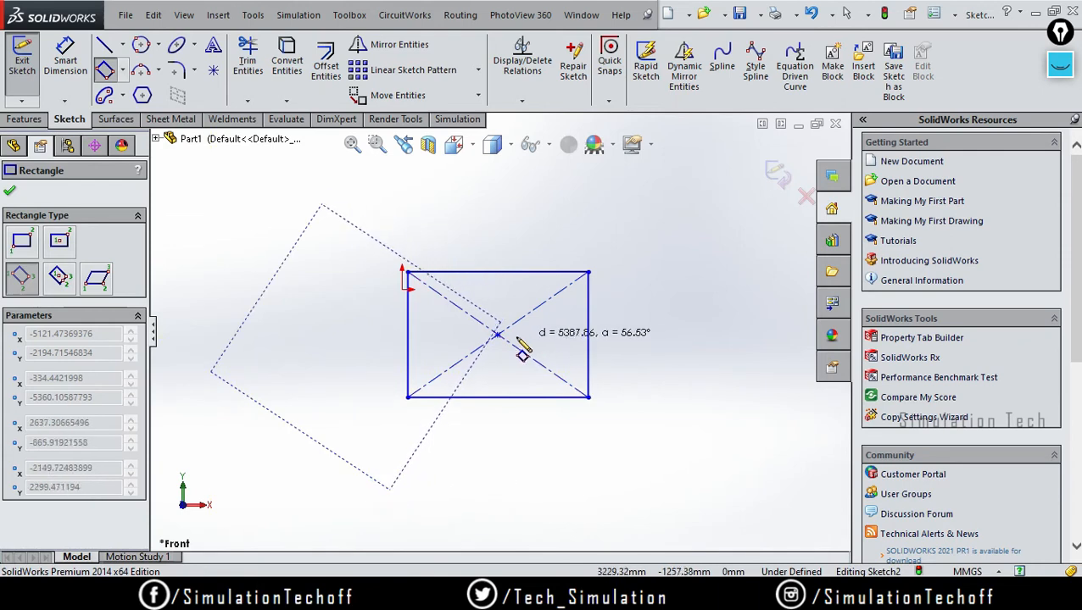
click(501, 321)
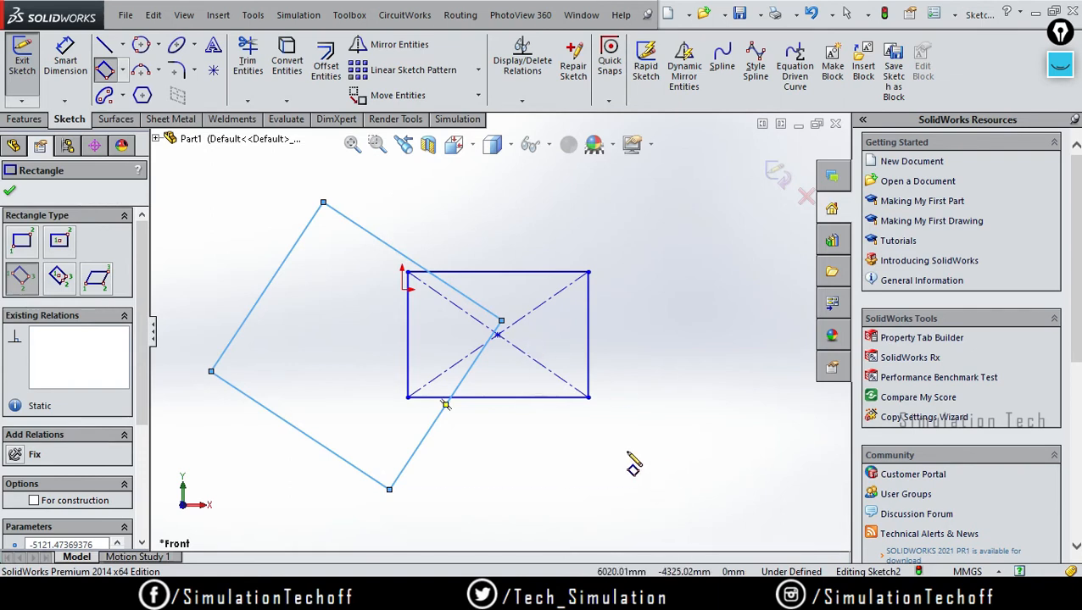
Leave the Rectangle tool and delete the center rectangle and the tilted rectangle.
key(Escape)
drag(657, 512, 238, 188)
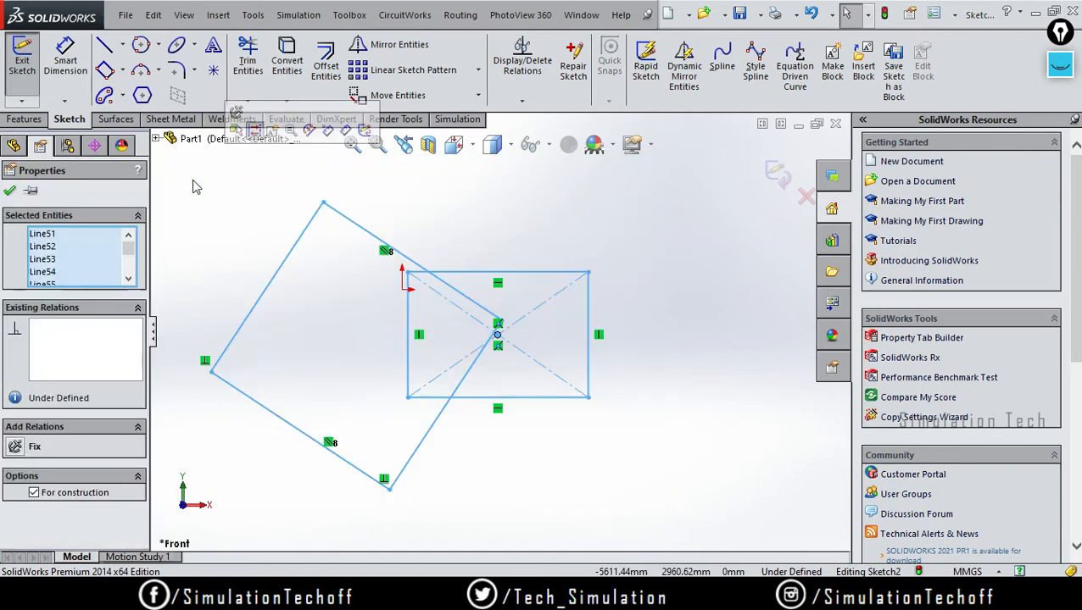
key(Delete)
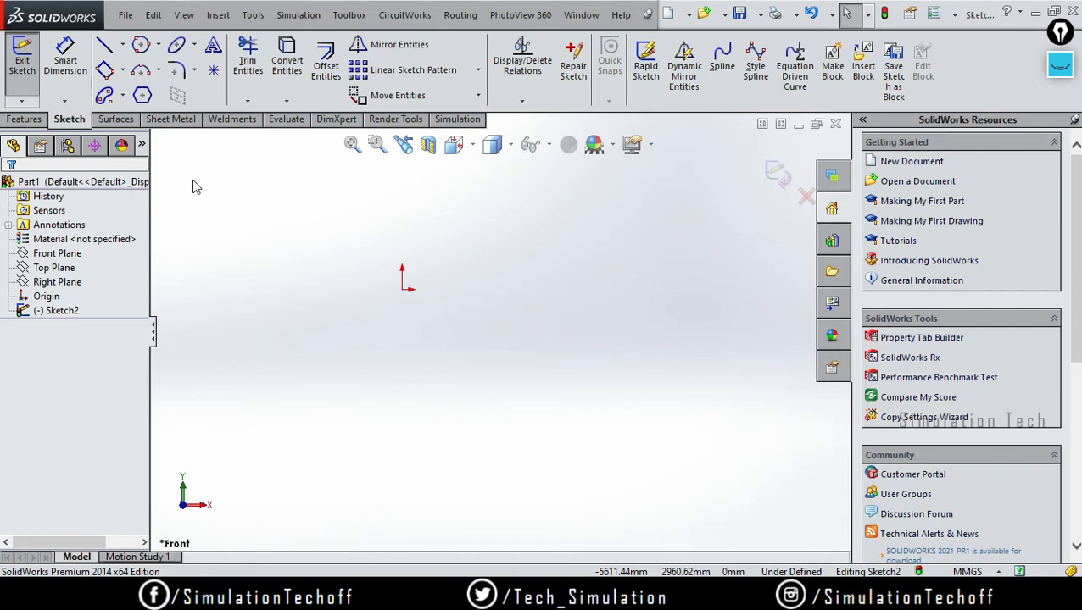
Sketch a horizontal 3 Point Center Rectangle about 8692 mm wide and 4644 mm high, centered below and to the right of the origin.
click(123, 70)
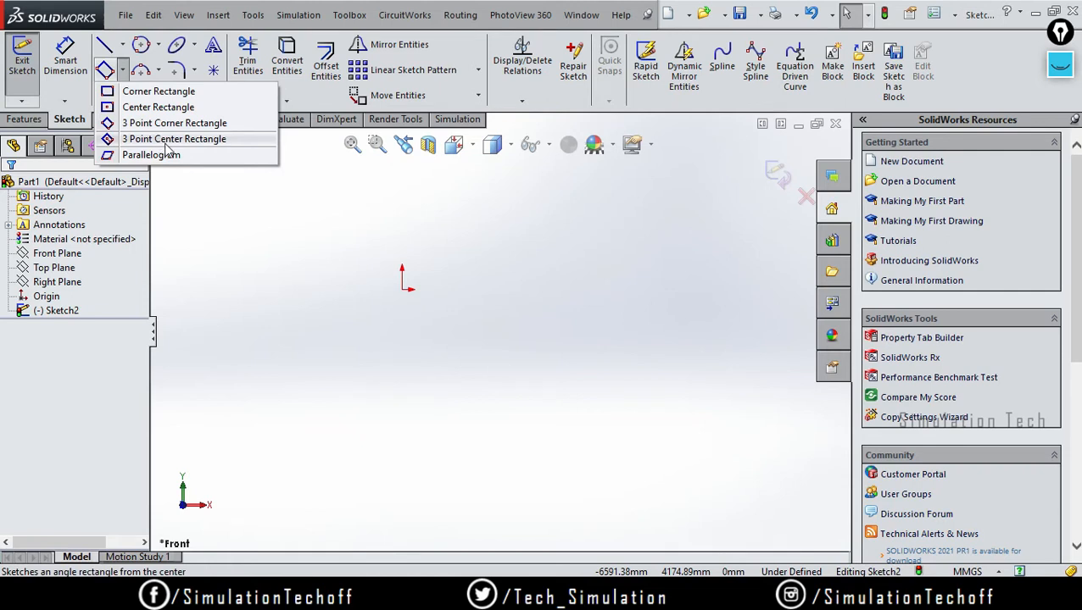
click(166, 145)
click(467, 372)
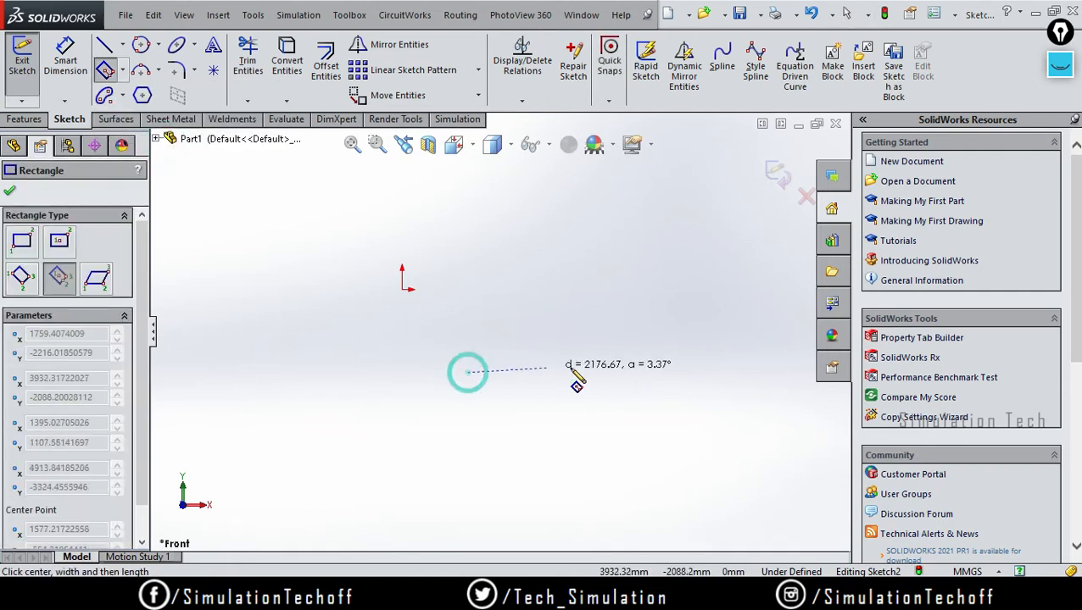
click(630, 373)
click(630, 458)
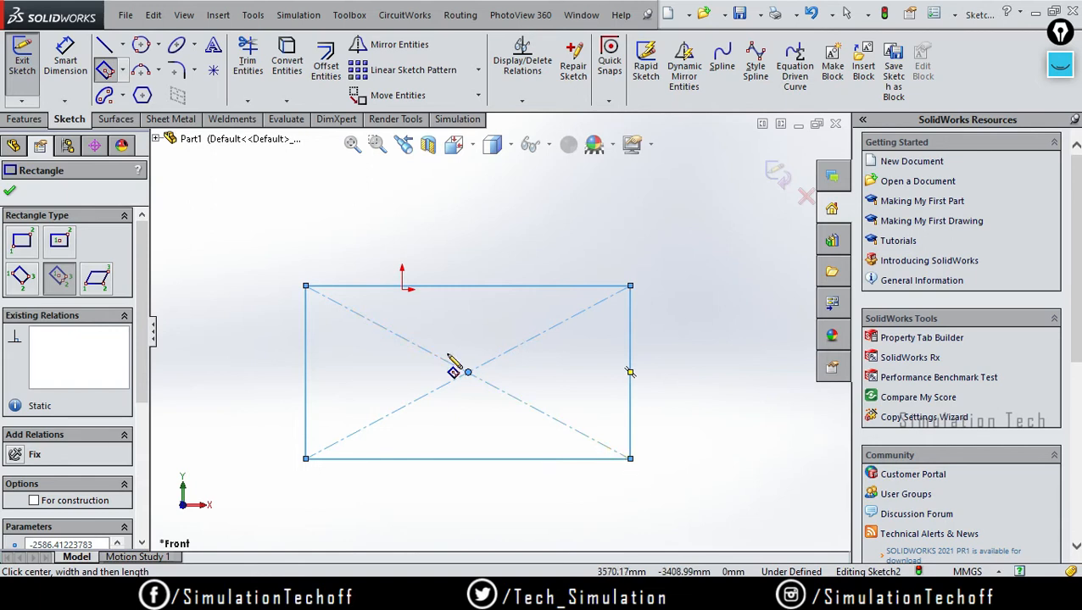
Sketch a right-leaning parallelogram with a horizontal base about 12849 mm long, above and to the left of the origin.
click(122, 70)
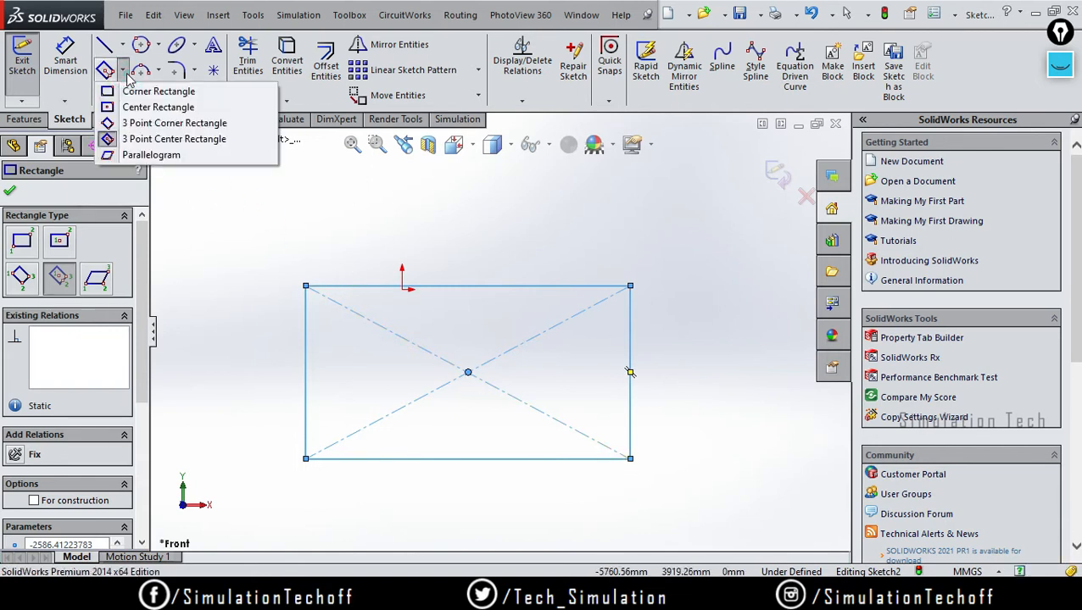
click(151, 155)
scroll(441, 289, up, 4)
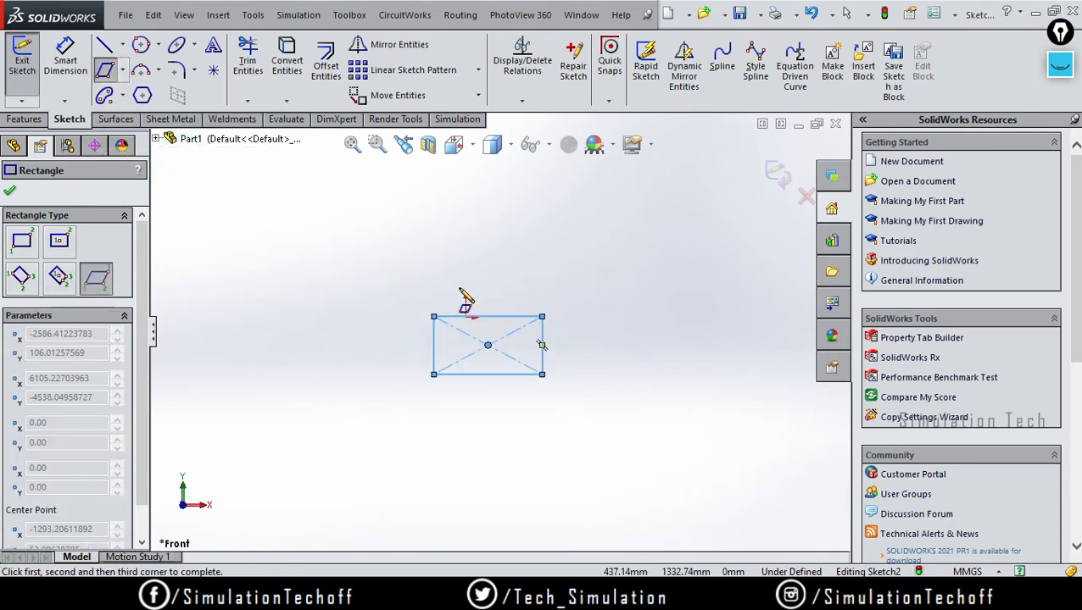
click(242, 268)
click(402, 269)
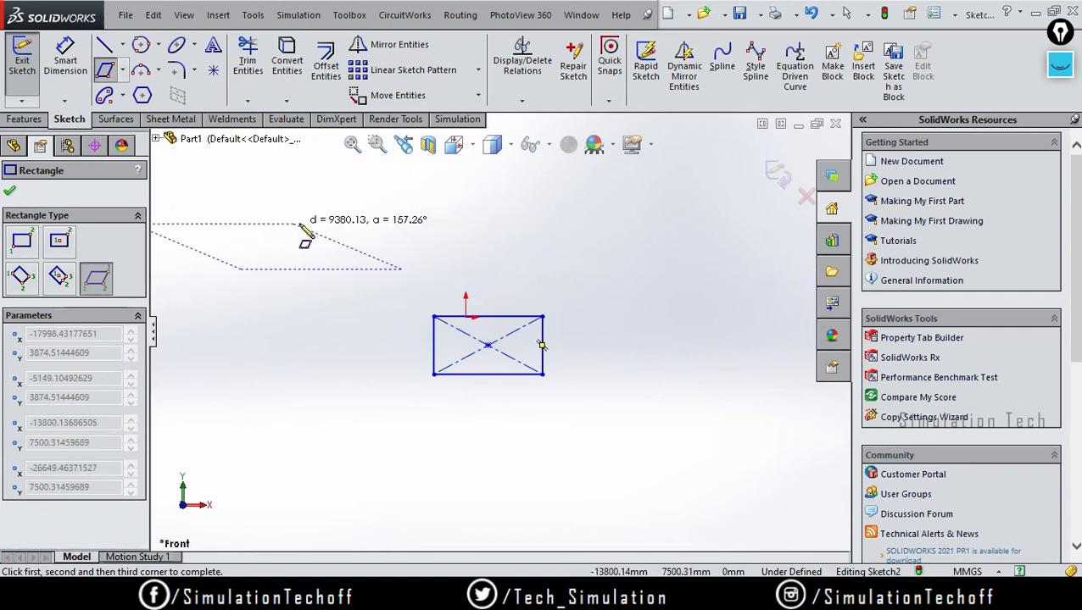
click(451, 226)
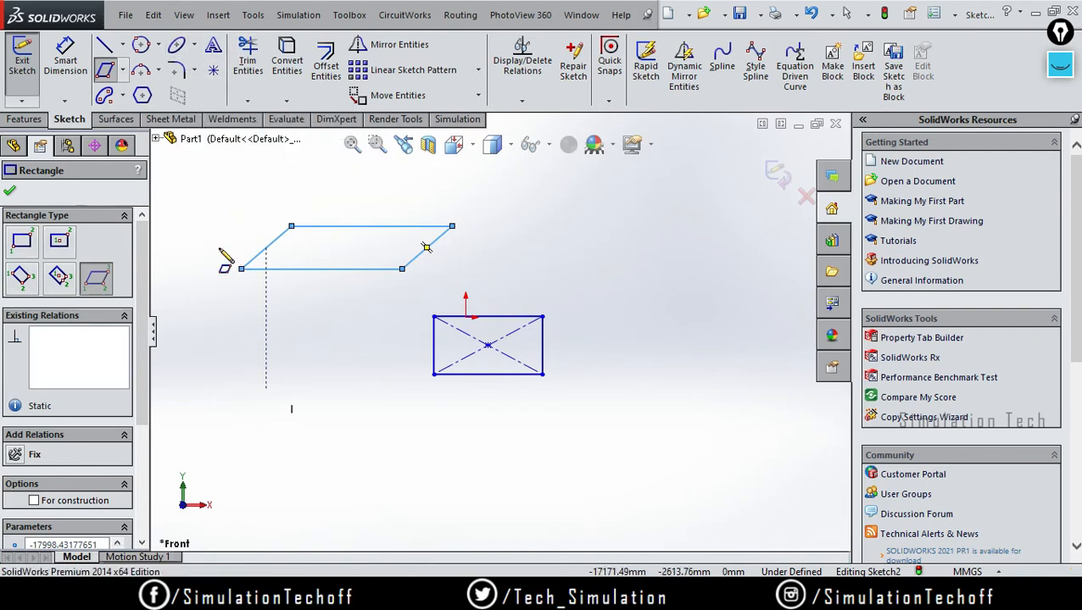
Leave the Parallelogram tool and delete both the parallelogram and the three-point center rectangle.
key(Escape)
mouse_move(219, 178)
mouse_down()
mouse_move(604, 512)
mouse_move(603, 448)
mouse_up()
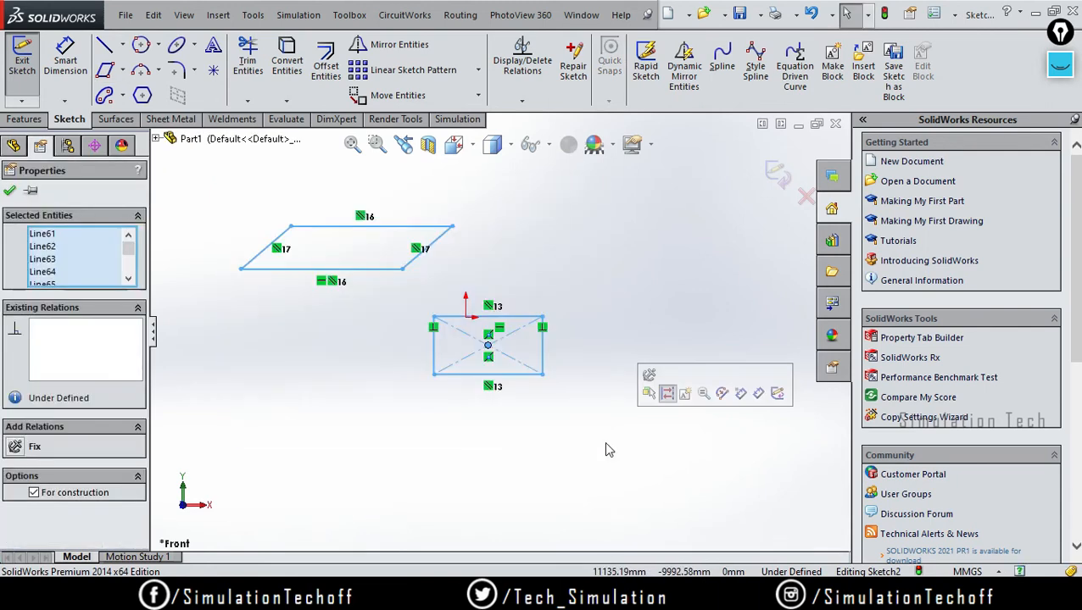
key(Delete)
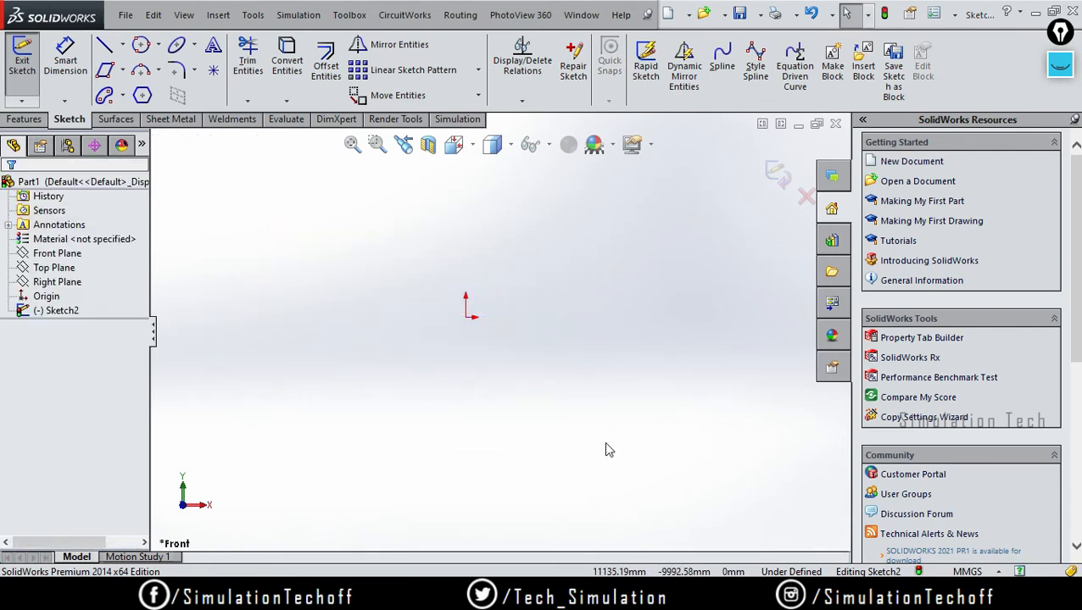
Sketch an ellipse centered on the origin with a horizontal radius of about 13298 mm and a vertical radius of about 7119 mm.
click(177, 44)
click(466, 316)
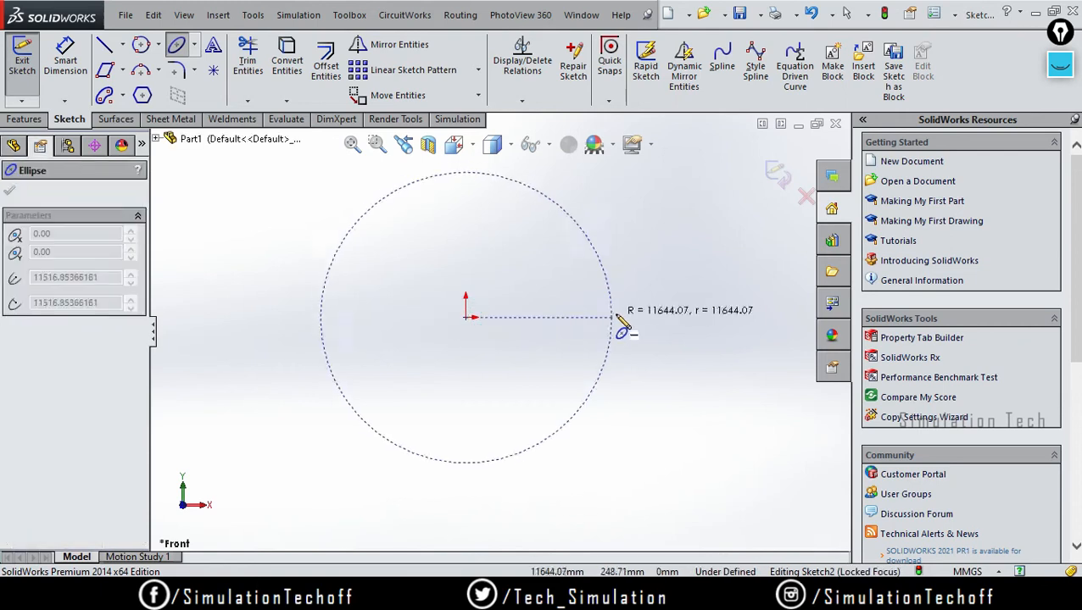
click(632, 317)
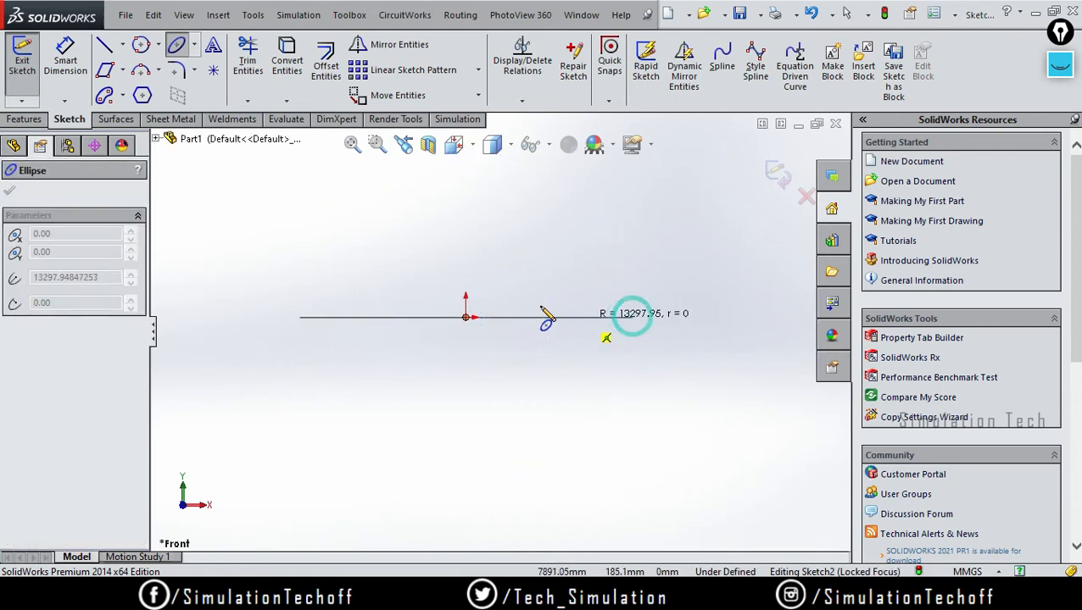
click(467, 231)
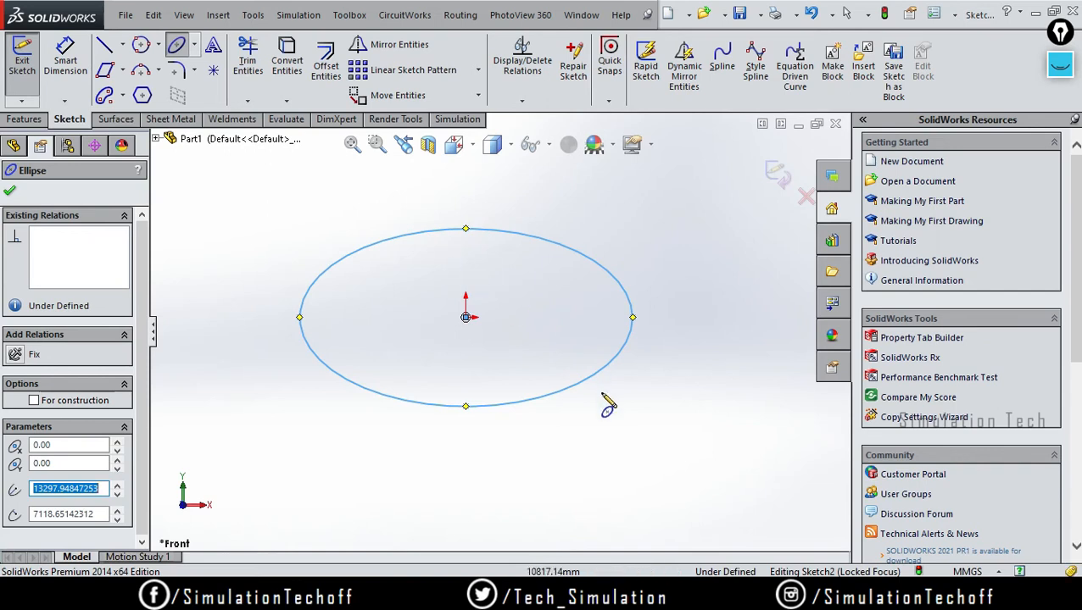
Leave the Ellipse tool and convert the ellipse centered on the origin to construction geometry.
key(Escape)
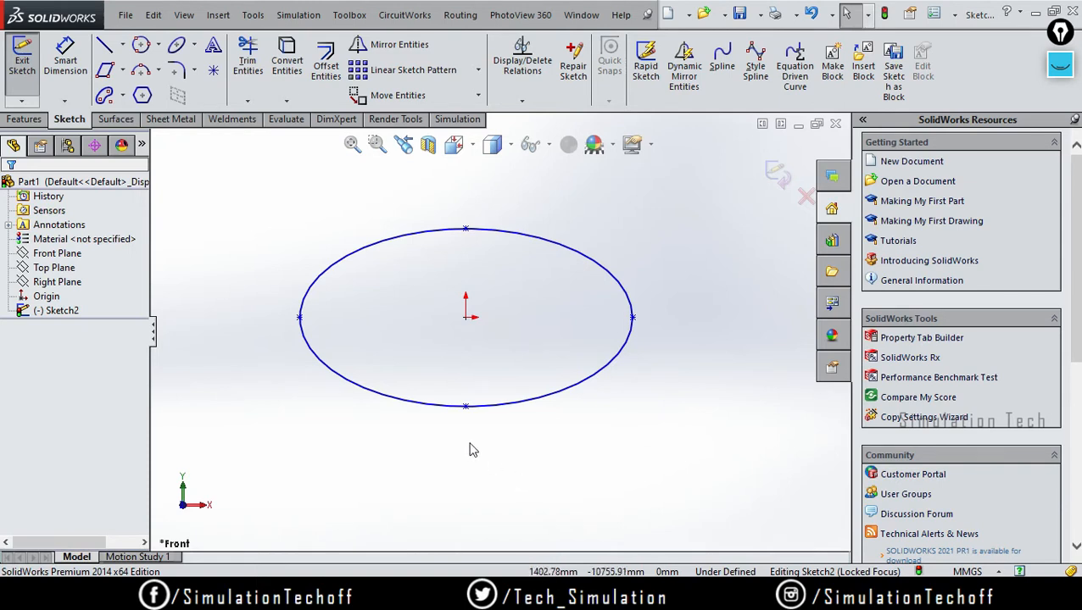
click(547, 396)
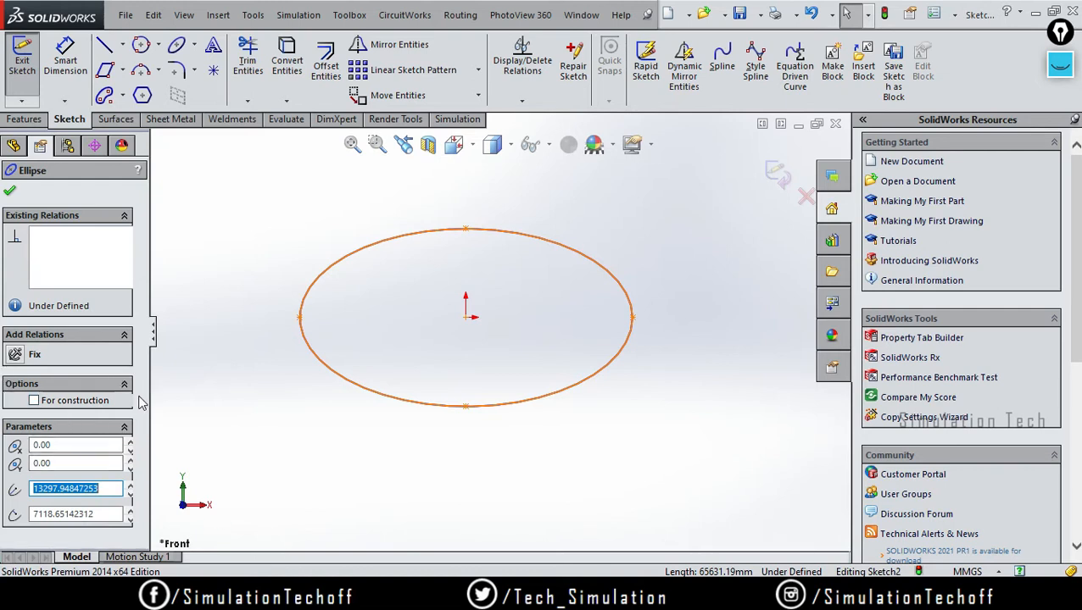
click(34, 401)
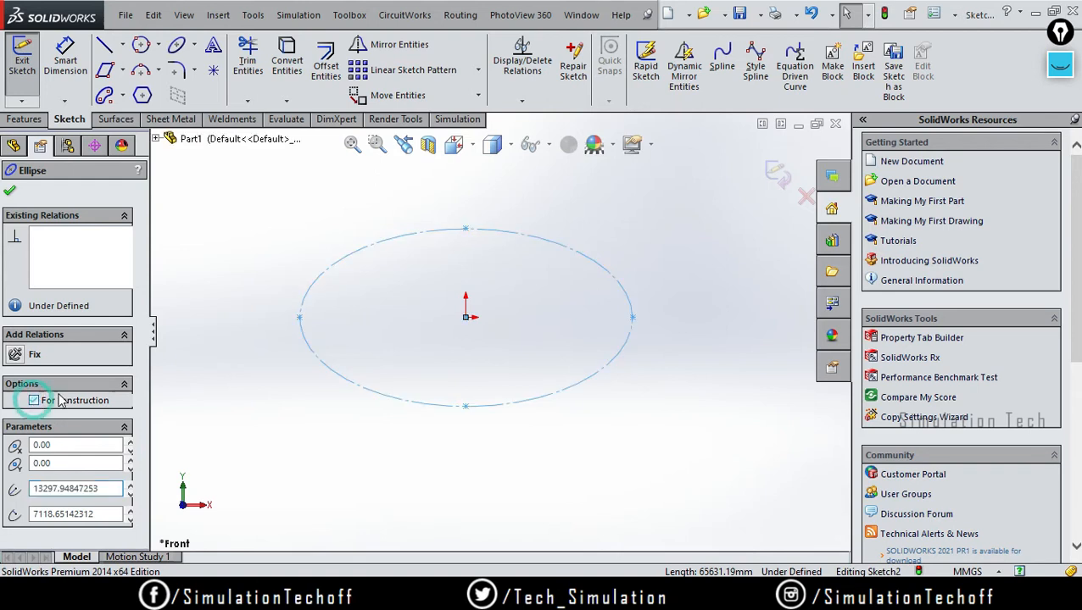
click(9, 190)
click(295, 202)
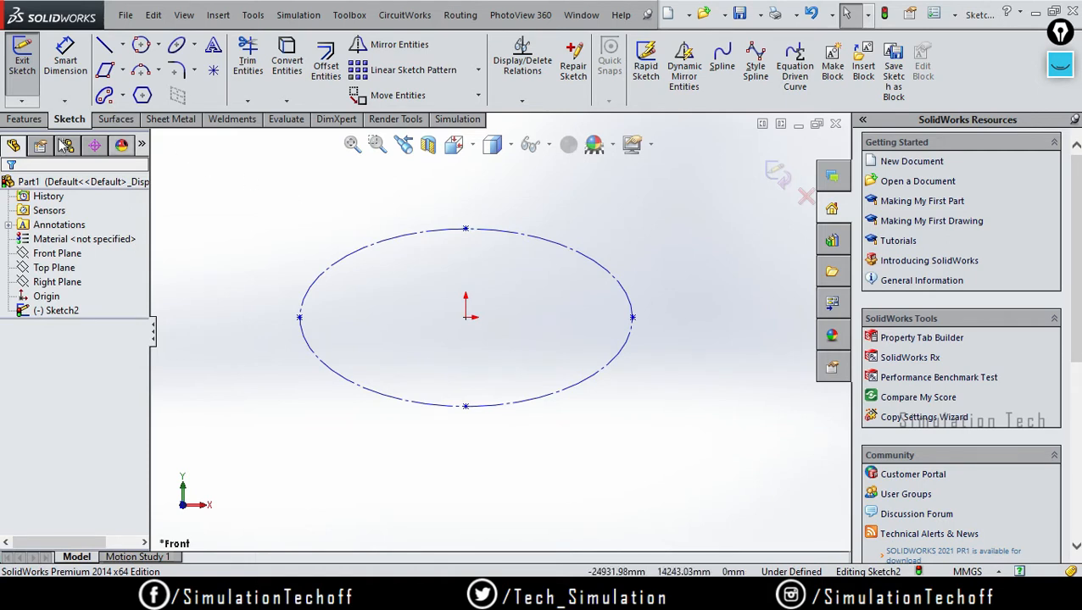
Try to extrude the construction ellipse with Extruded Boss/Base.
click(24, 119)
click(28, 63)
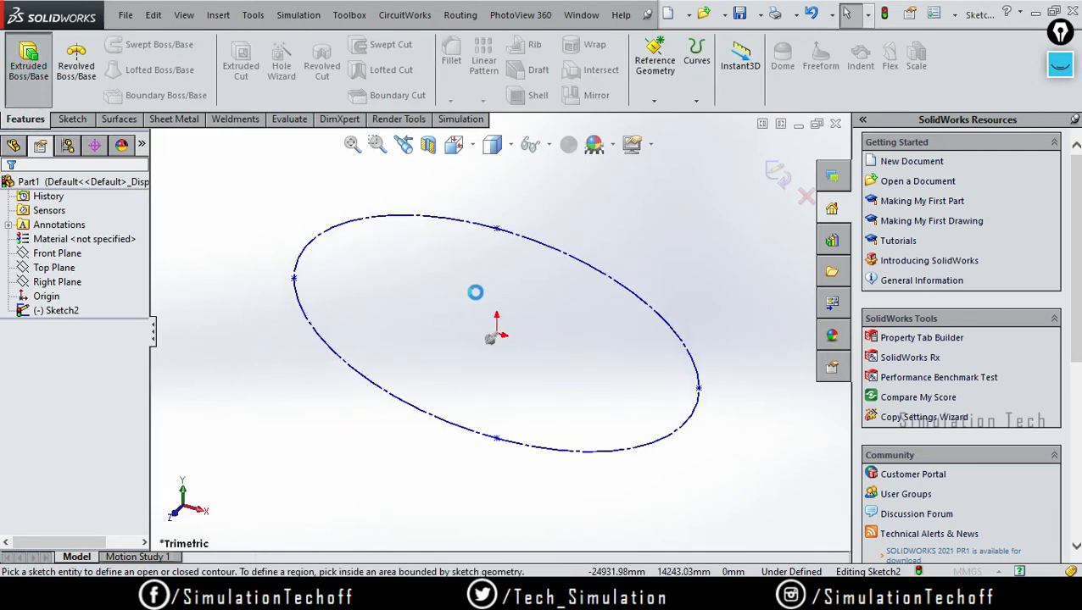
click(28, 191)
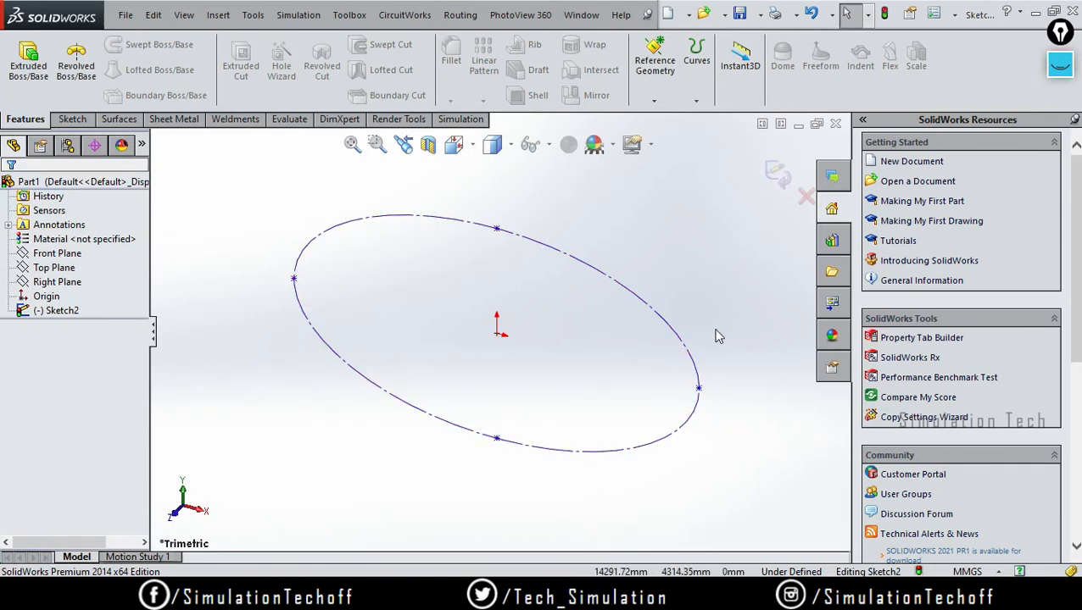
Examine the construction ellipse from rotated, Trimetric and Front view orientations, ending in the Front view.
mouse_move(718, 333)
middle_down()
mouse_move(623, 330)
mouse_move(643, 431)
mouse_move(701, 302)
mouse_move(707, 379)
mouse_move(761, 399)
mouse_move(712, 296)
mouse_move(712, 466)
mouse_move(734, 424)
mouse_move(718, 415)
middle_up()
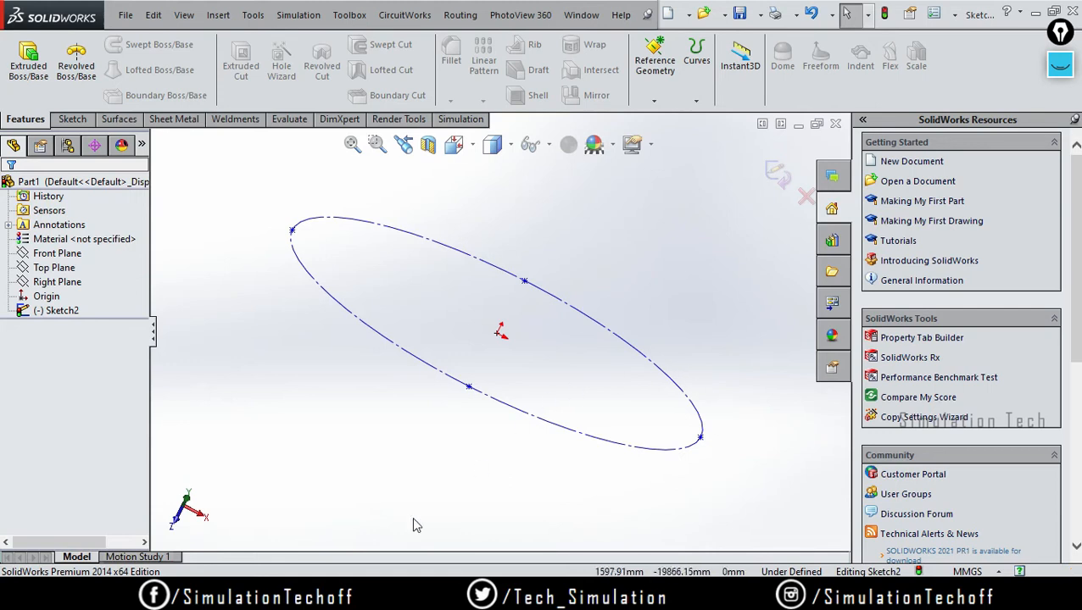
click(175, 520)
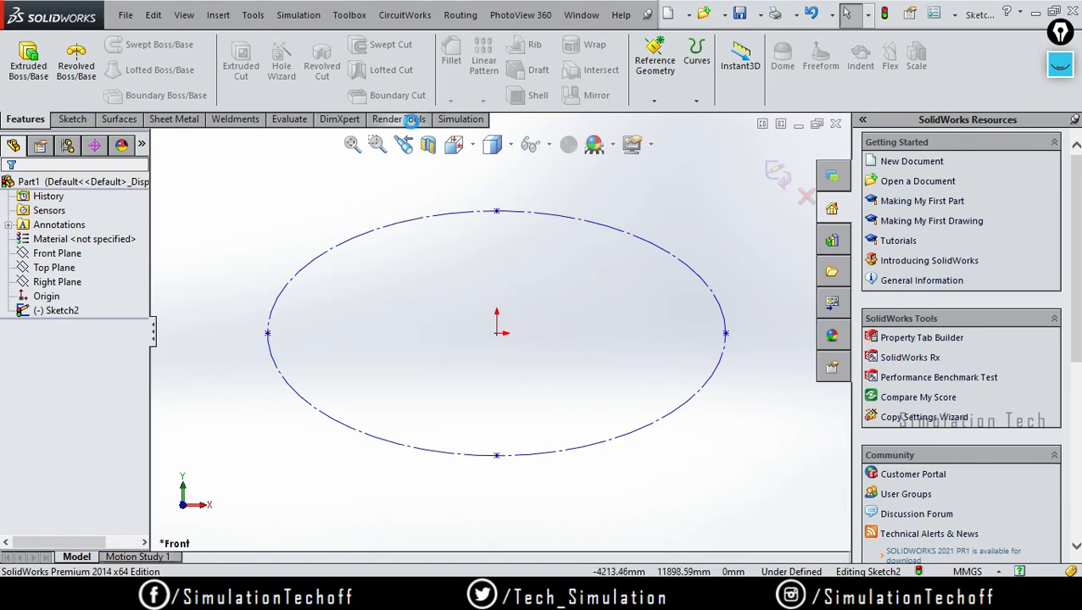
middle_drag(662, 364, 595, 386)
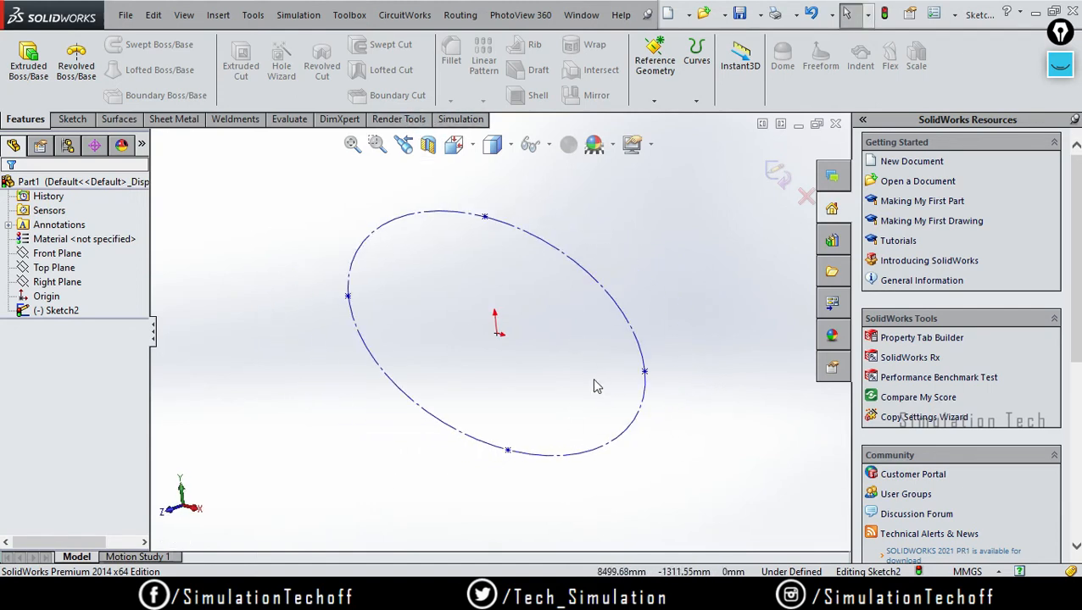
key(space)
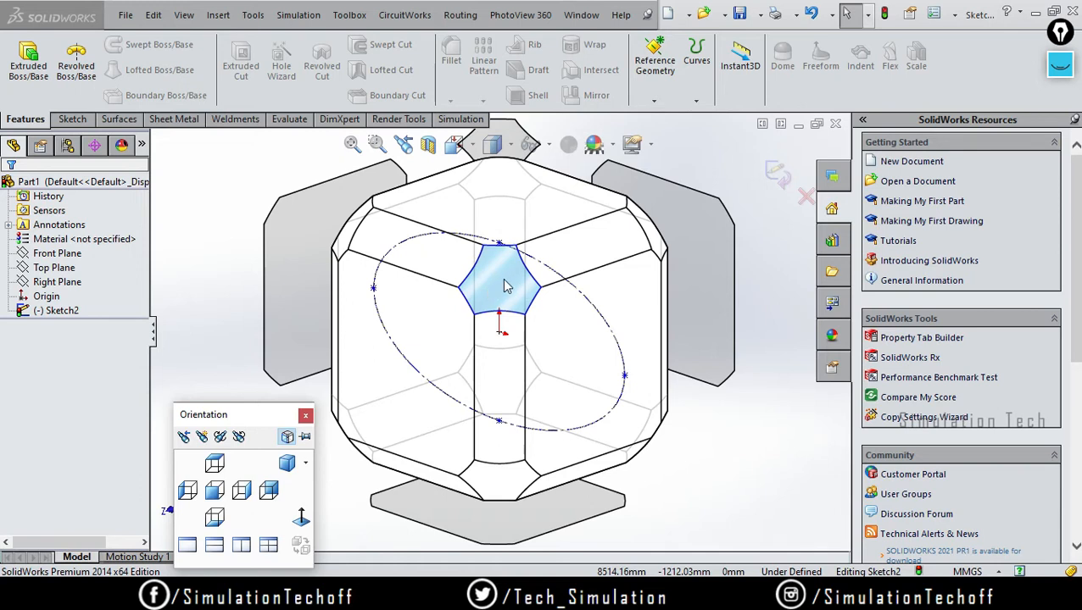
click(504, 292)
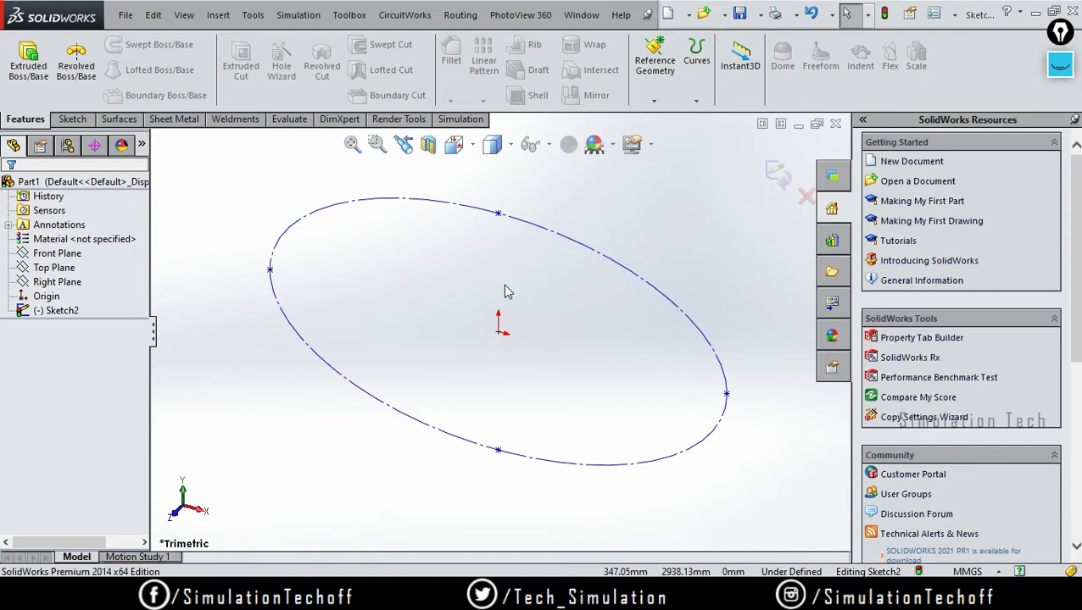
key(space)
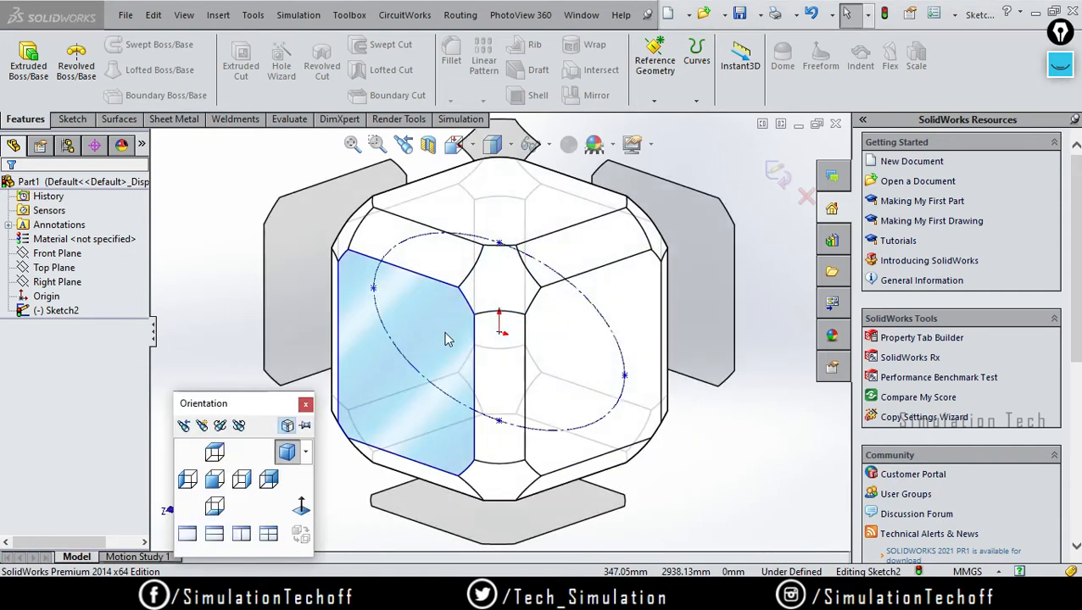
click(441, 335)
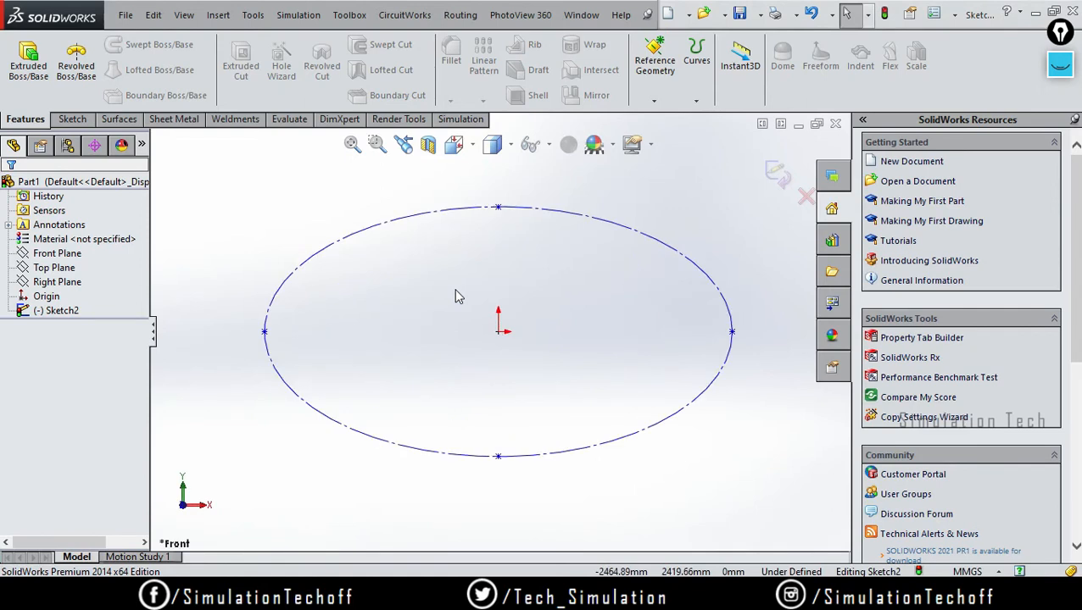
scroll(586, 362, down, 2)
scroll(586, 362, up, 5)
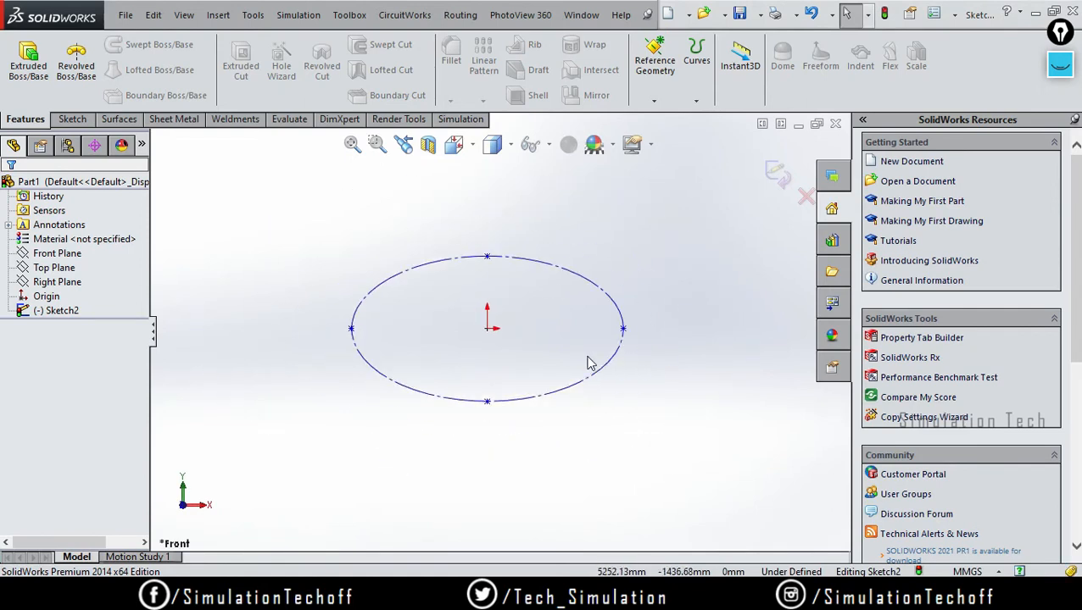
scroll(423, 302, down, 1)
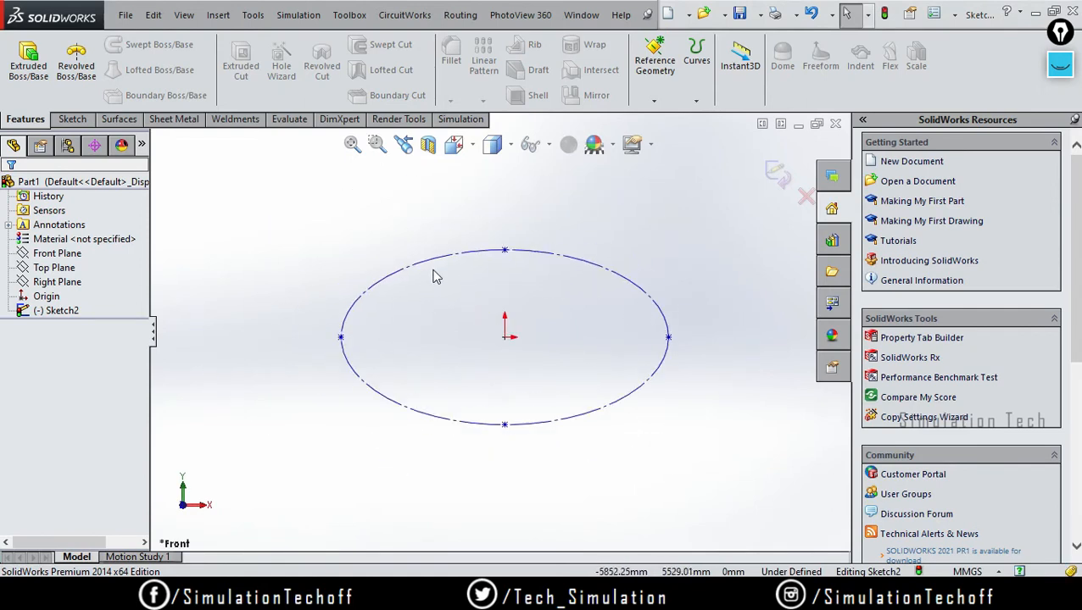
Select the whole construction ellipse and delete it from the sketch.
click(72, 119)
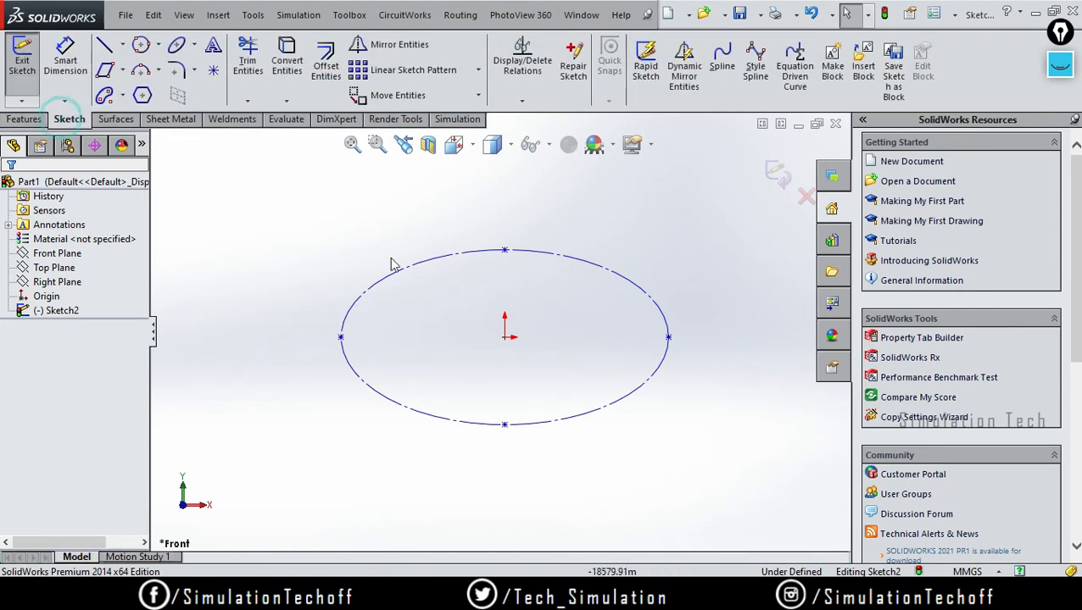
drag(293, 198, 757, 481)
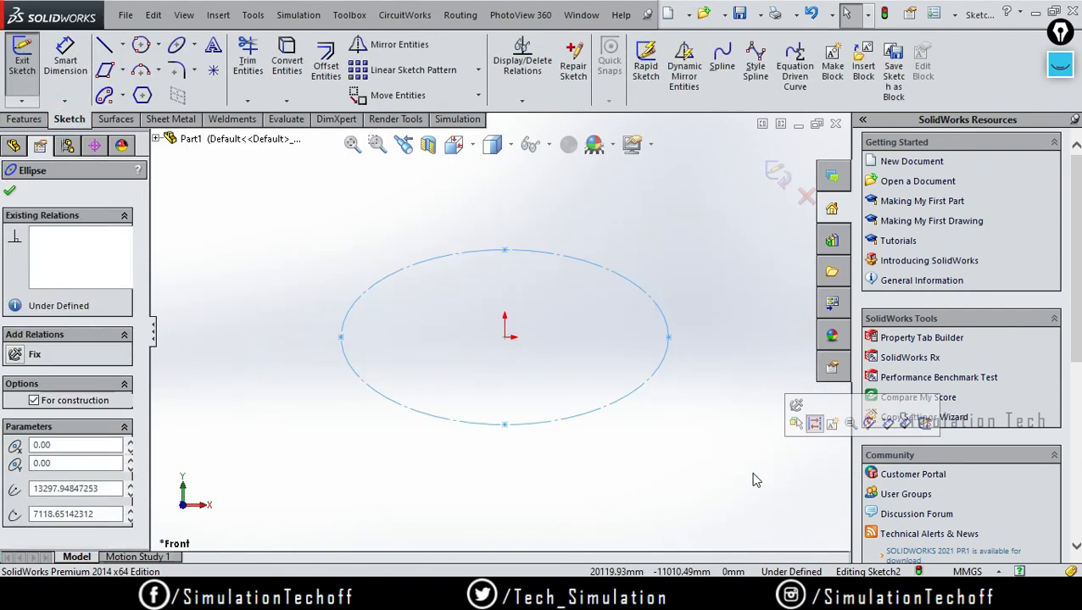
key(Delete)
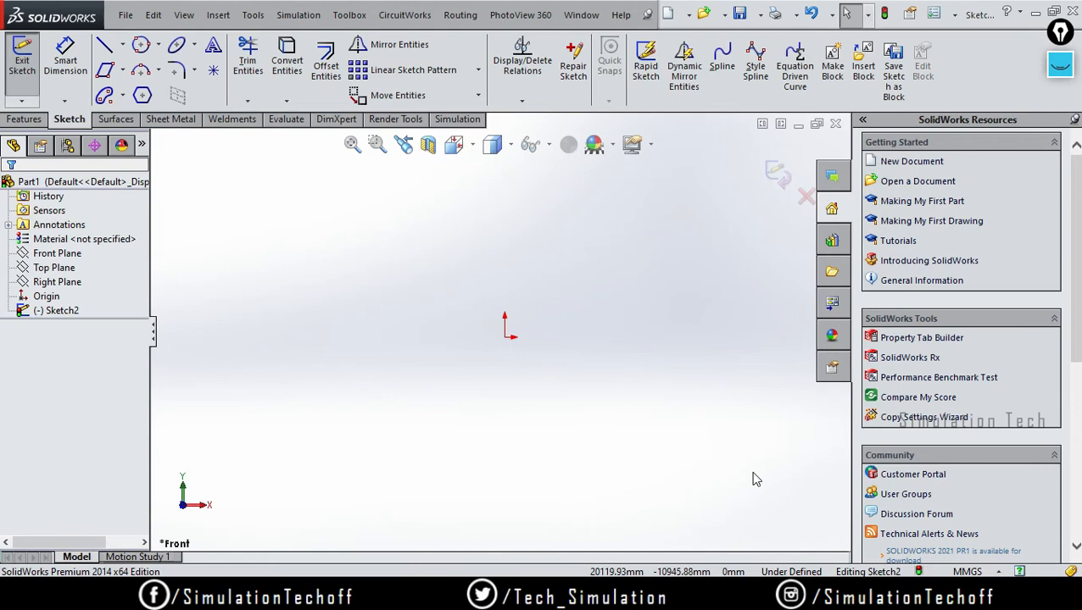
In the Front view, sketch a three-point perimeter circle around the origin with a radius of about 5747 mm, centered slightly below and to the right of it.
click(465, 149)
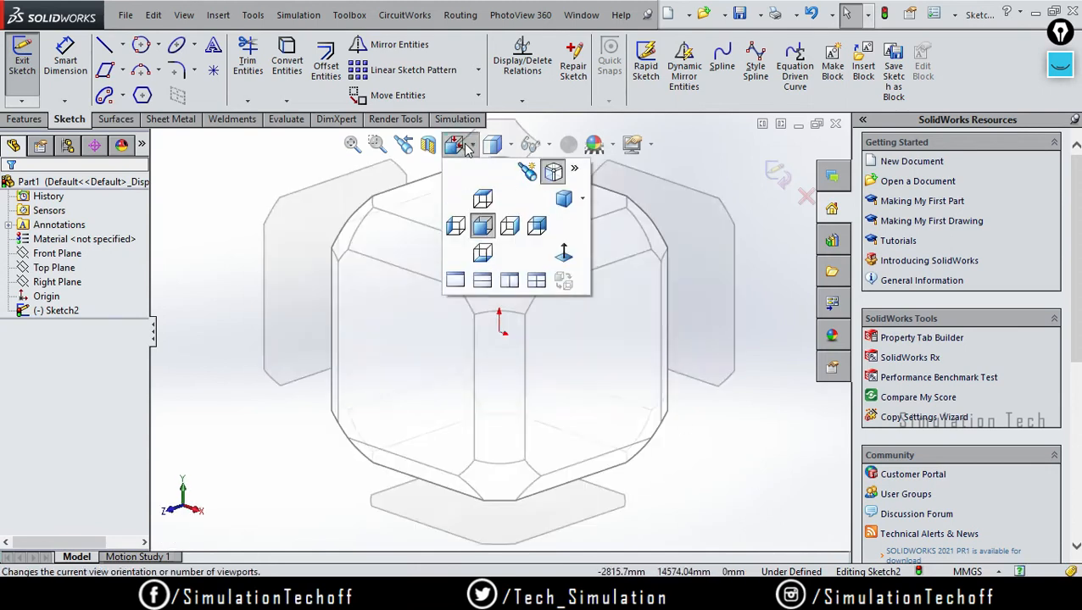
click(432, 346)
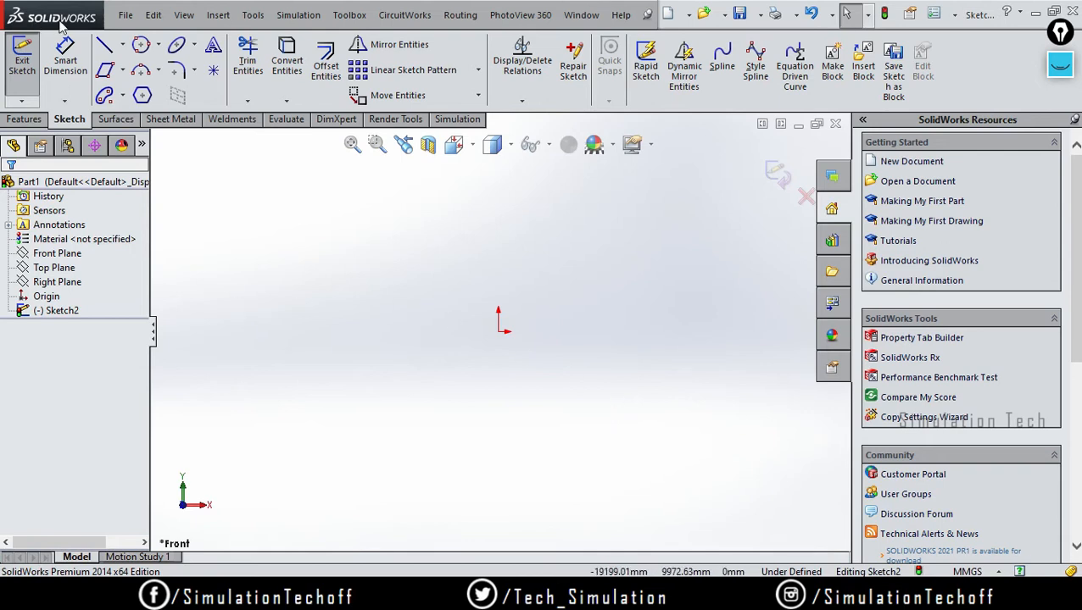
click(140, 44)
click(410, 342)
click(570, 444)
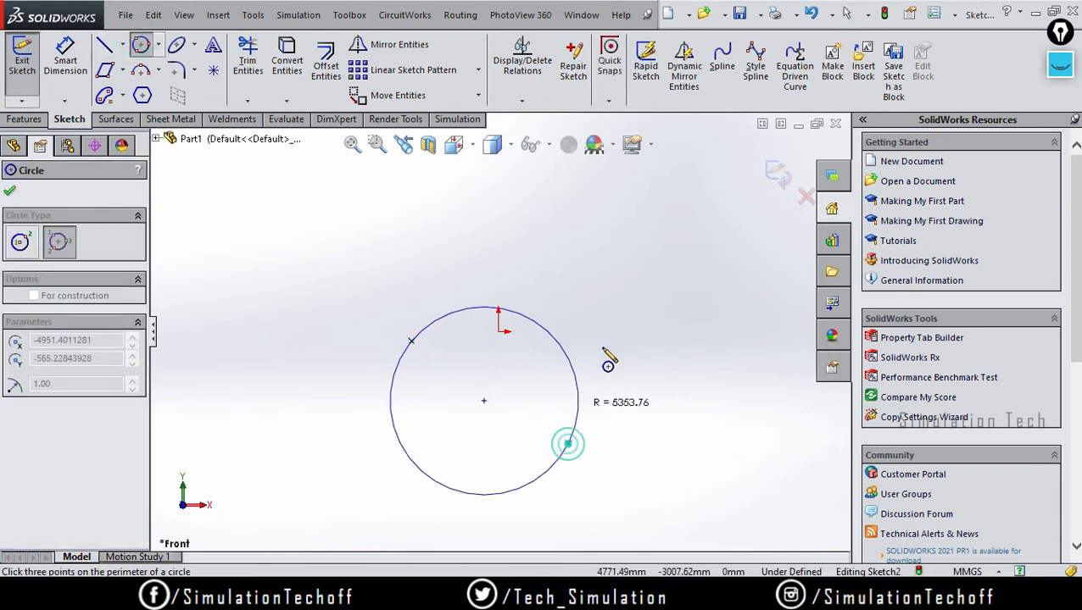
click(608, 328)
middle_drag(733, 339, 676, 391)
key(ctrl+1)
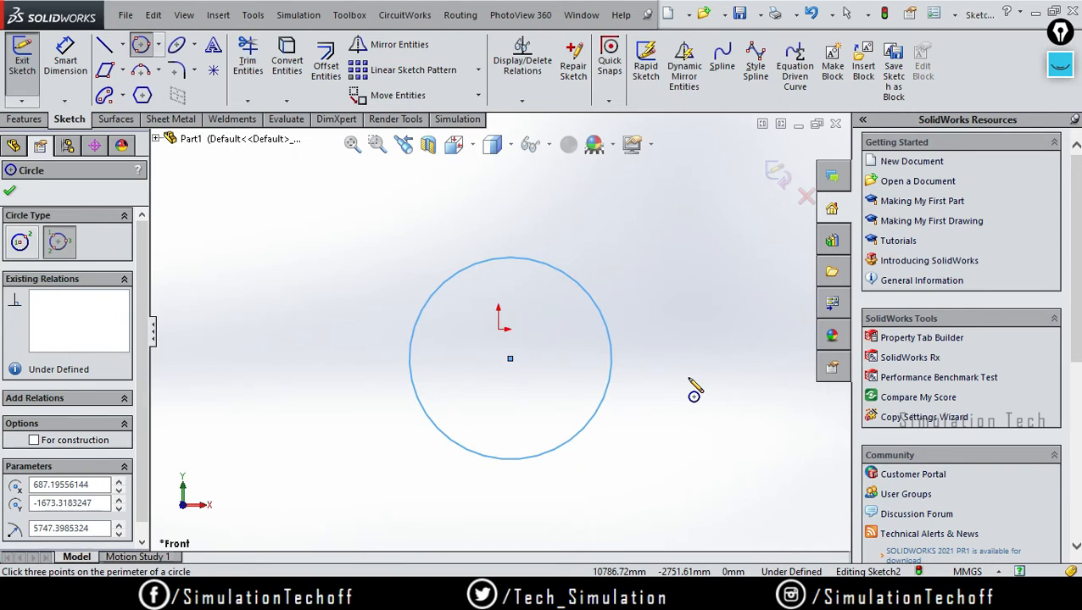
Leave the Circle tool and delete the perimeter circle from the sketch.
key(Escape)
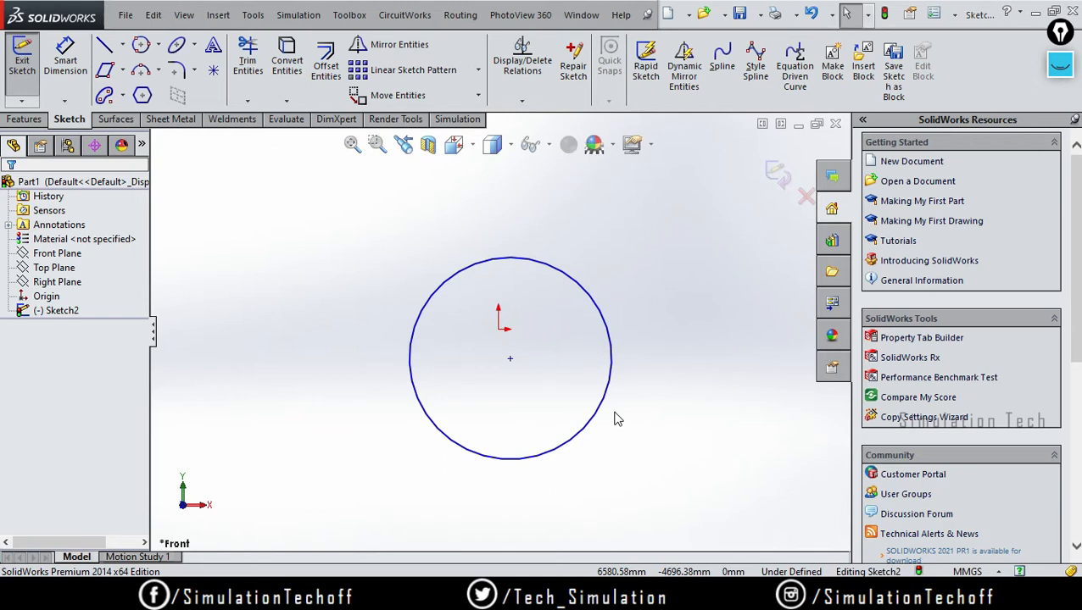
drag(681, 484, 324, 208)
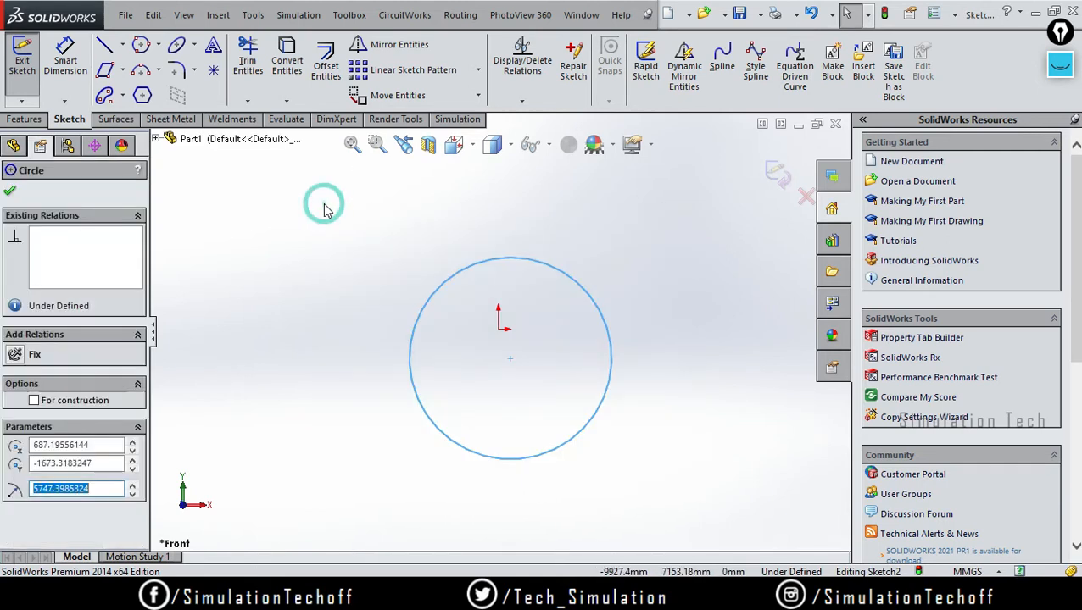
key(Delete)
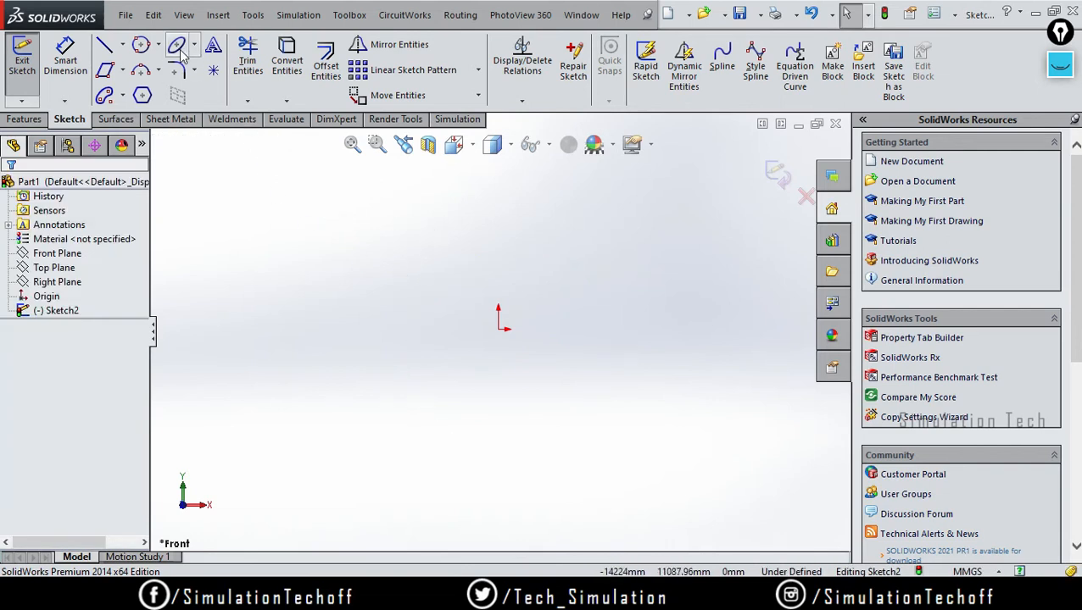
Sketch a partial ellipse centered on the origin with radii of about 8667 mm and 4572 mm, leaving its upper-left portion open.
click(195, 44)
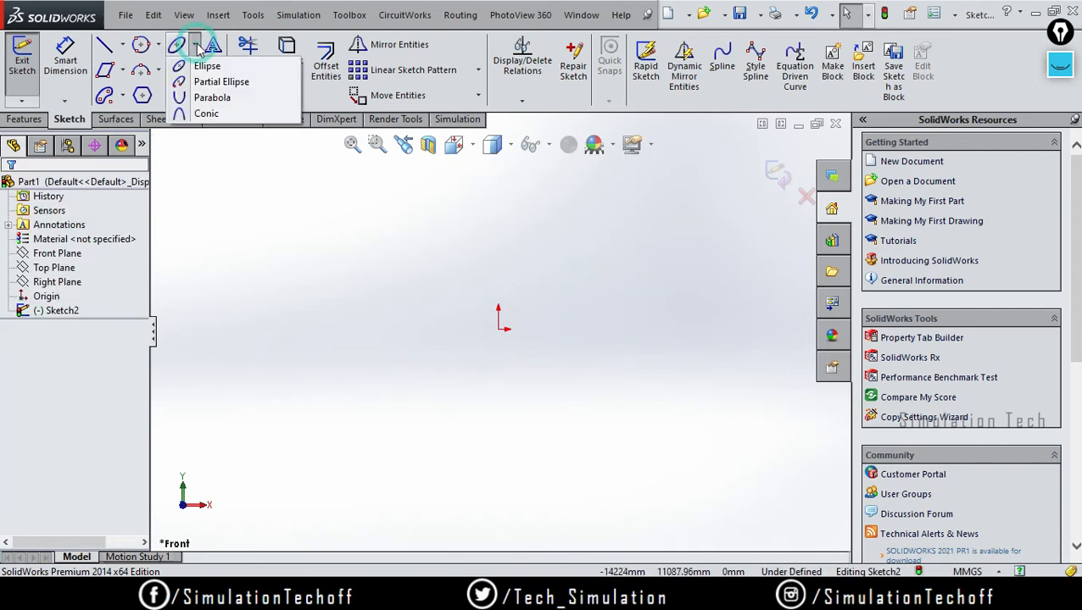
click(212, 83)
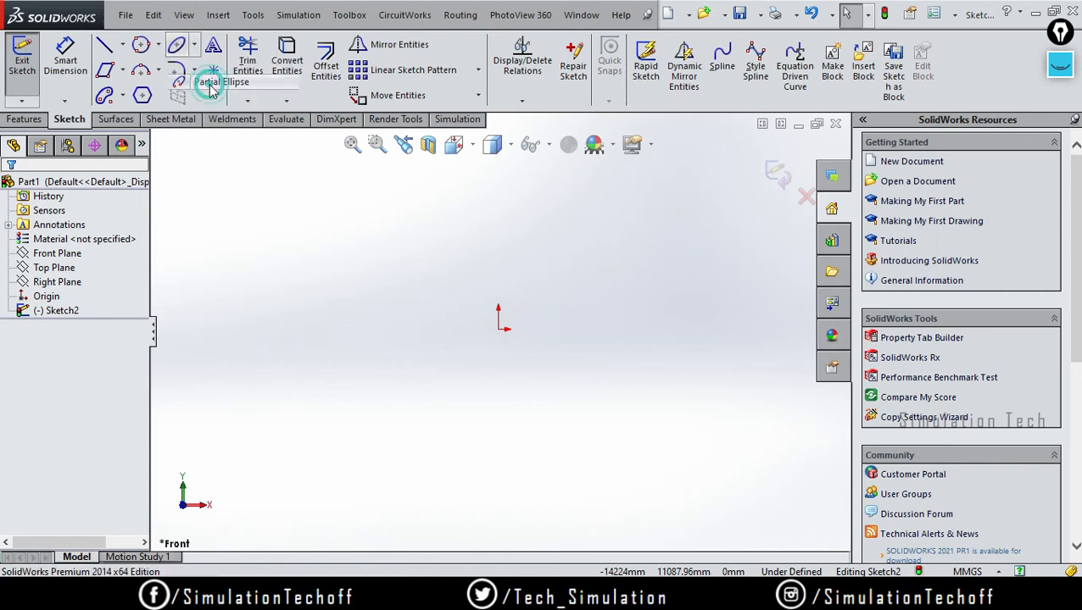
click(499, 329)
click(650, 335)
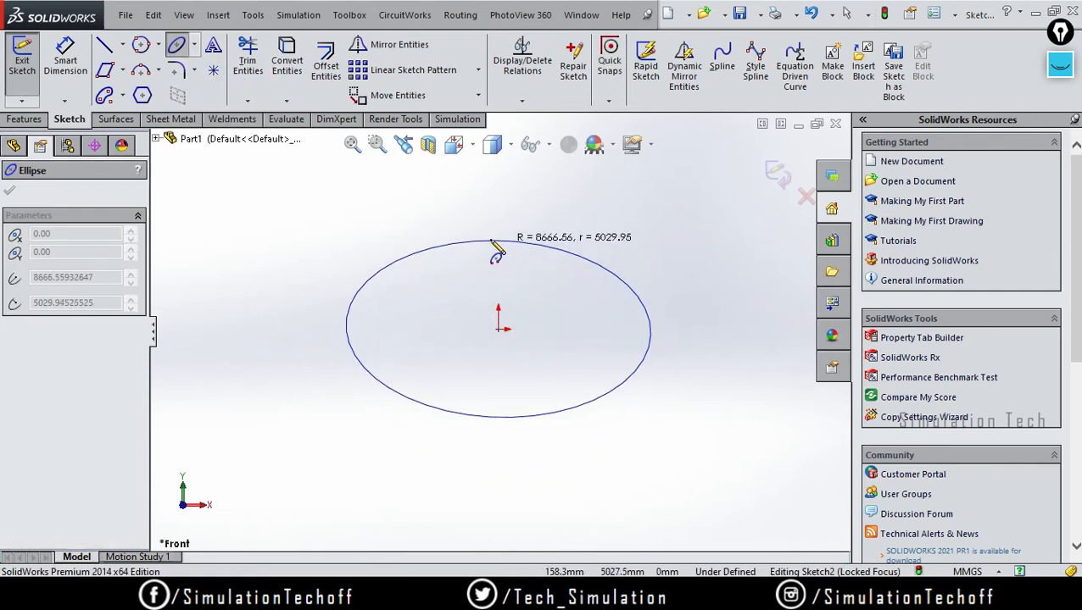
click(432, 250)
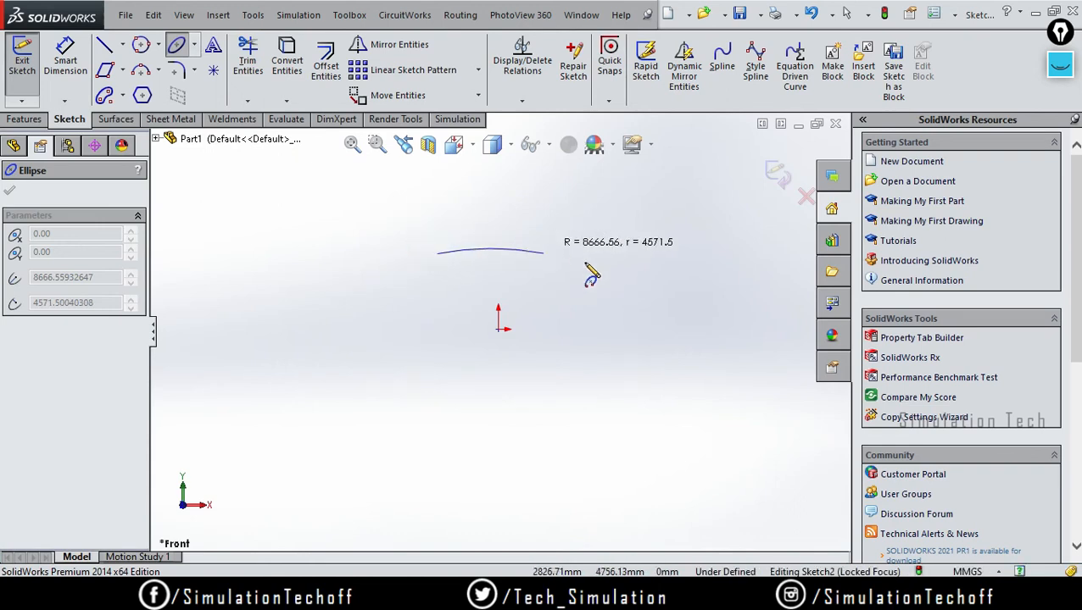
click(356, 353)
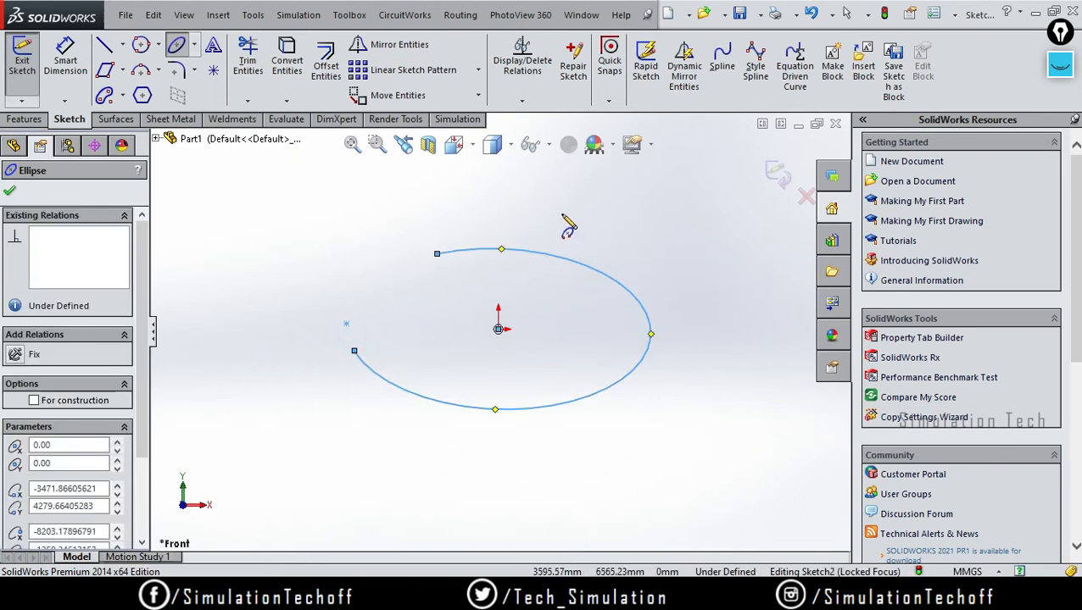
Leave the Partial Ellipse tool and delete the partial ellipse from the sketch.
key(Escape)
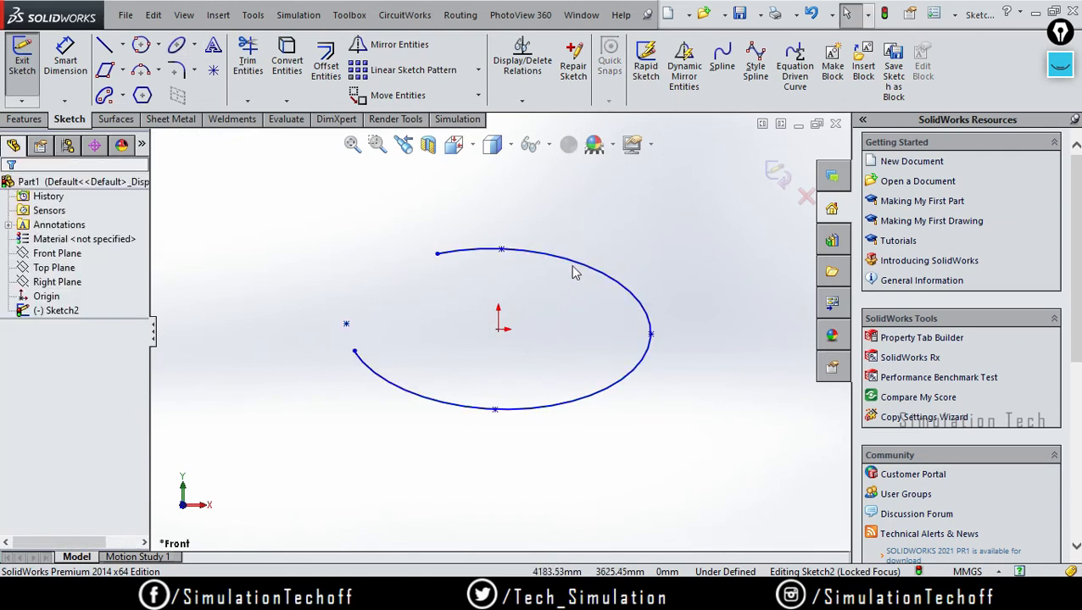
drag(280, 188, 763, 441)
key(Delete)
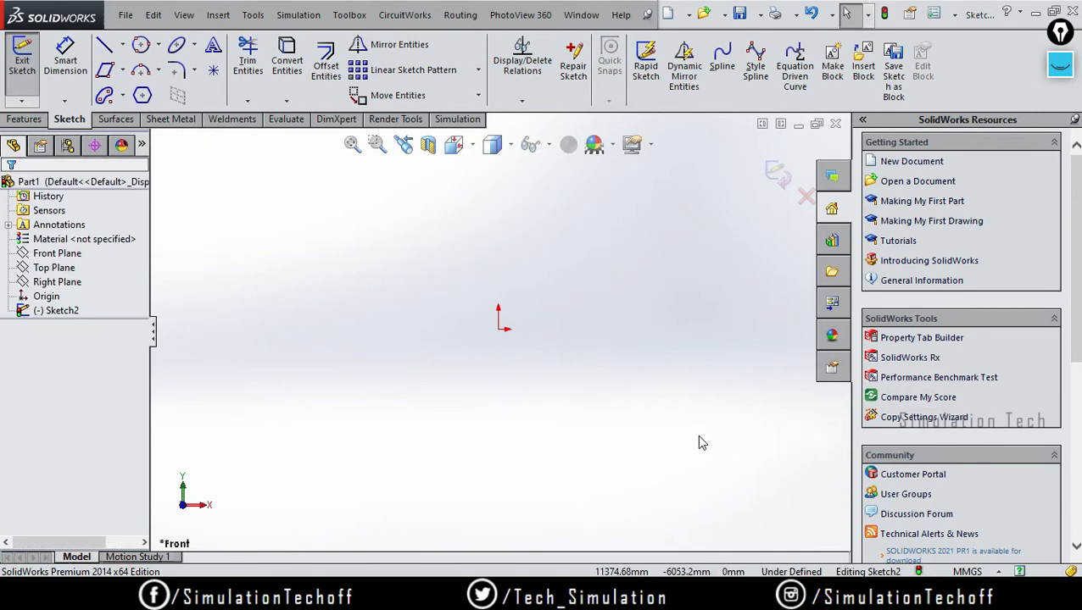
Sketch a parabola with its focus just above the origin, its apex at about X -10334 mm, and ends at about Y 9086 and -10386 mm.
click(194, 45)
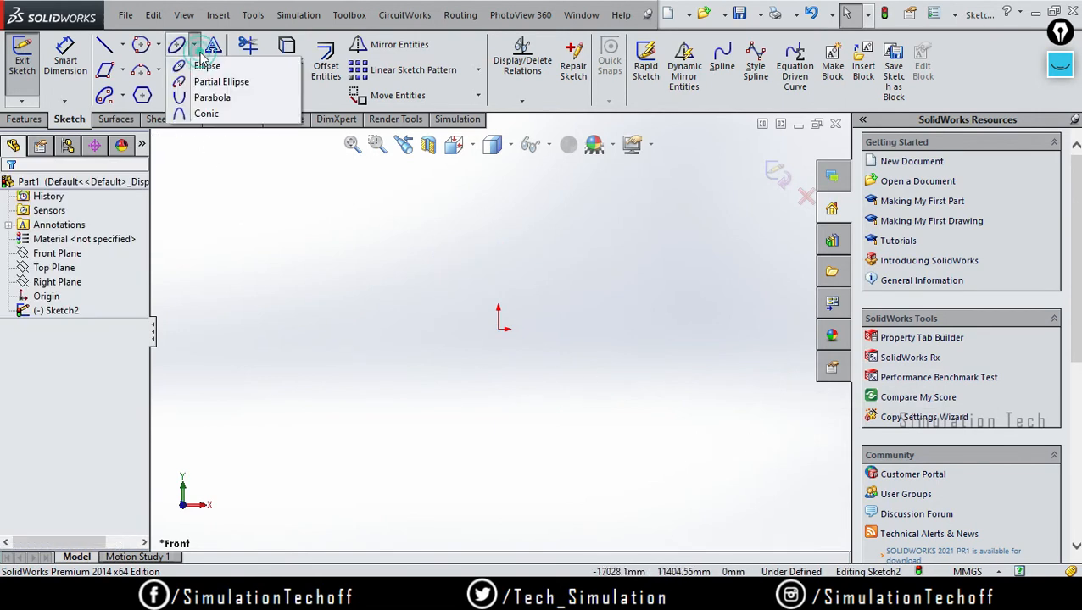
click(213, 101)
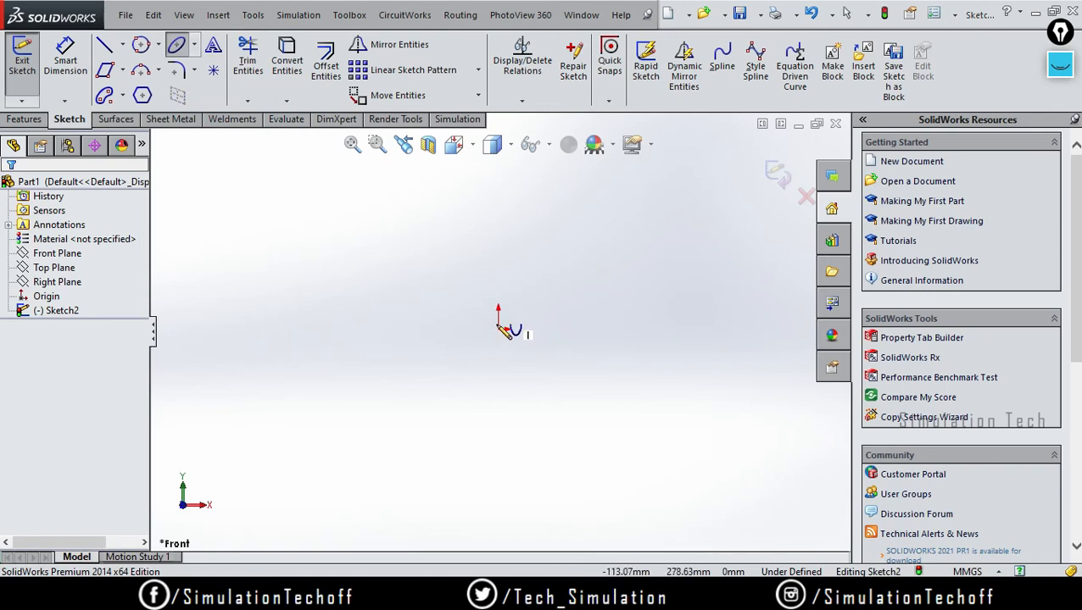
click(498, 323)
click(508, 402)
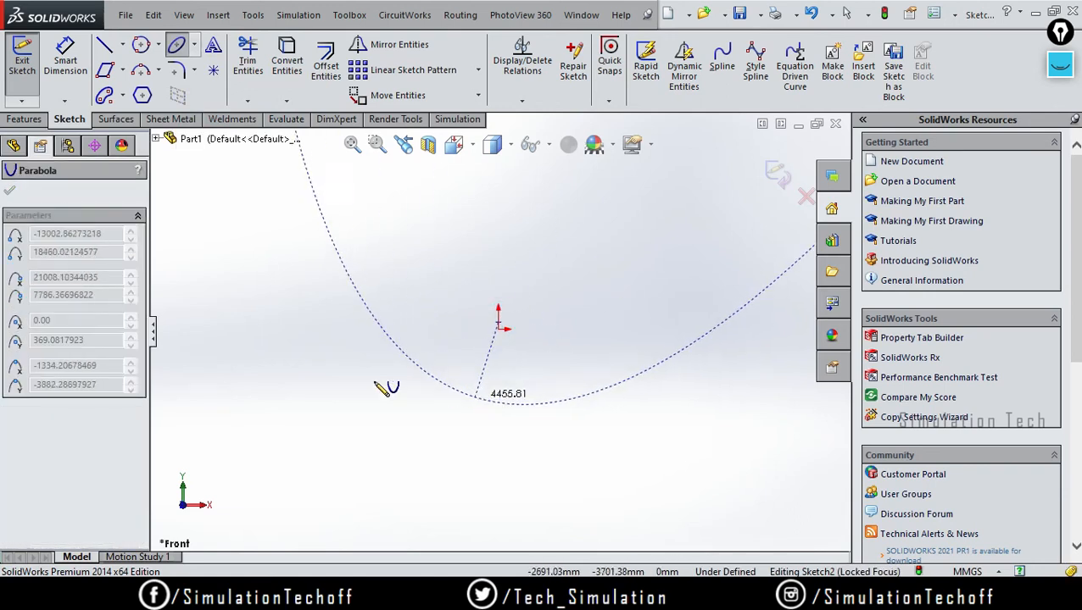
click(319, 323)
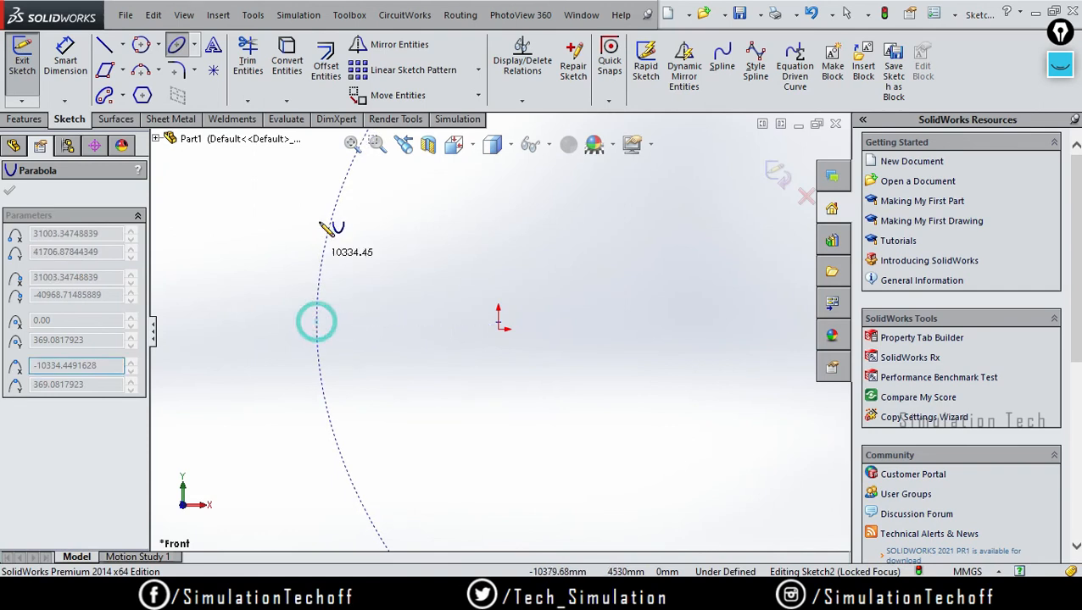
click(348, 171)
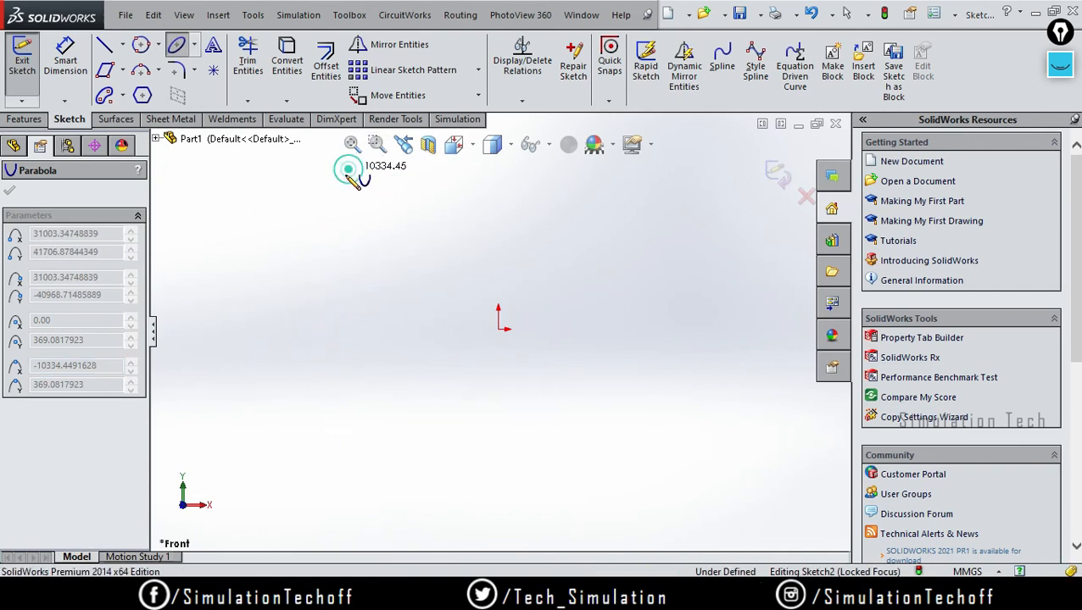
click(434, 471)
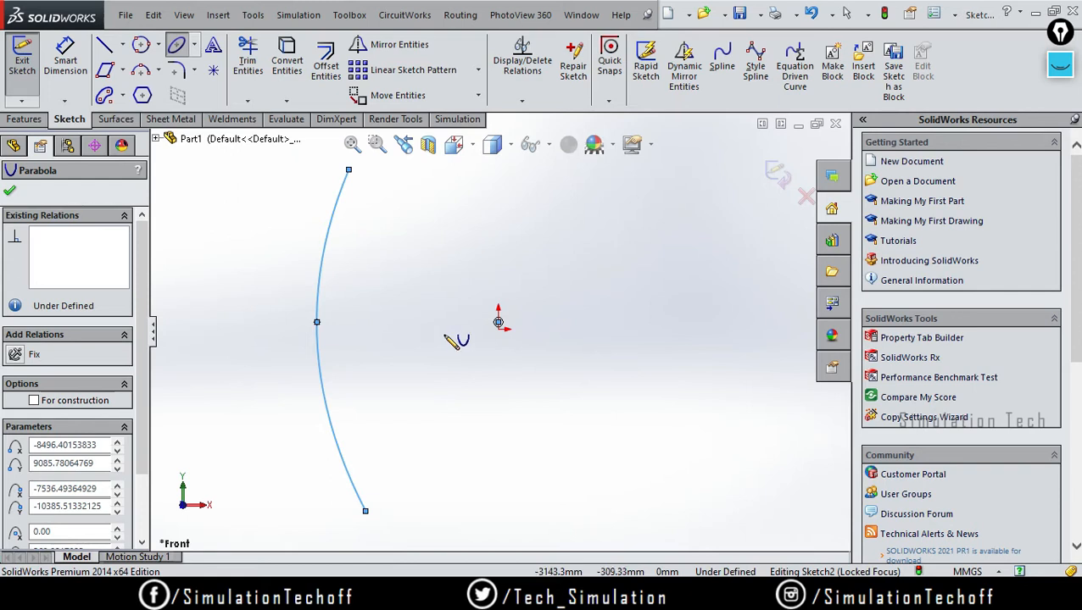
Leave the Parabola tool and delete the parabola from the sketch.
scroll(457, 360, up, 3)
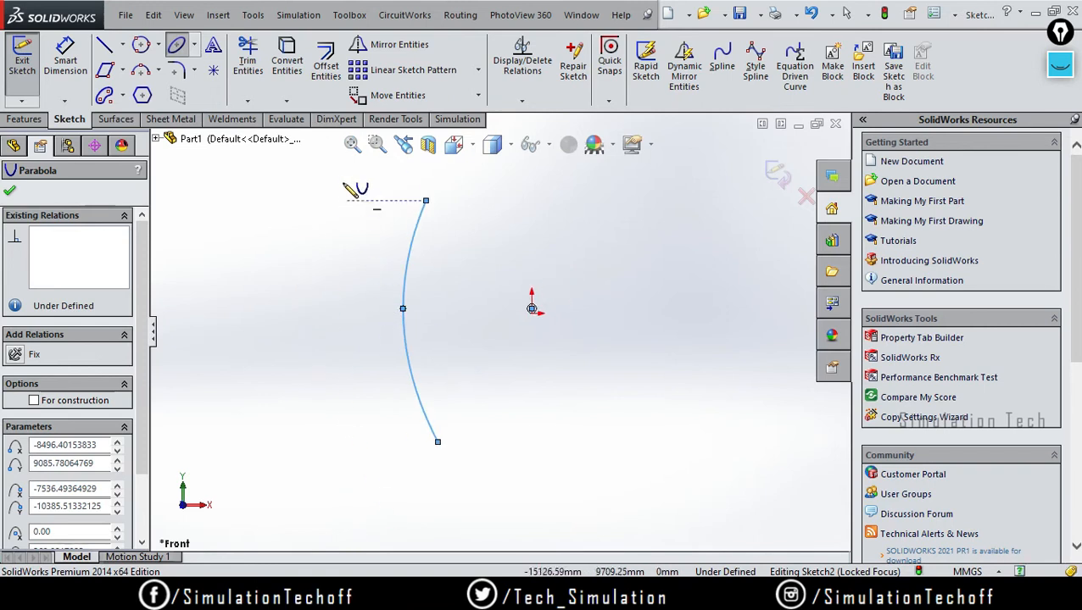
key(Escape)
mouse_move(338, 163)
mouse_down()
mouse_move(430, 313)
mouse_move(630, 470)
mouse_up()
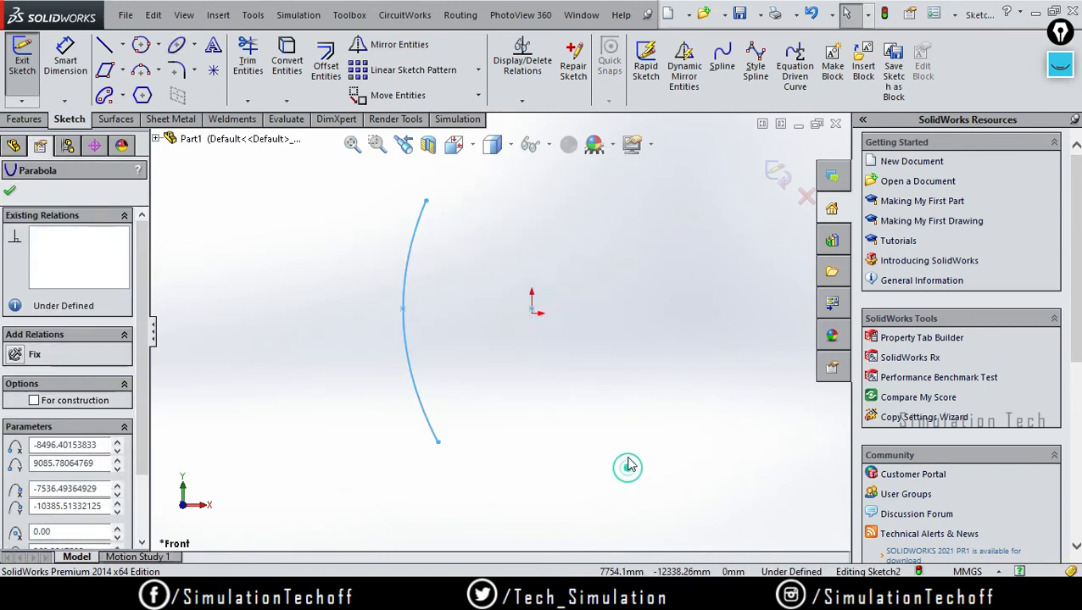
key(Delete)
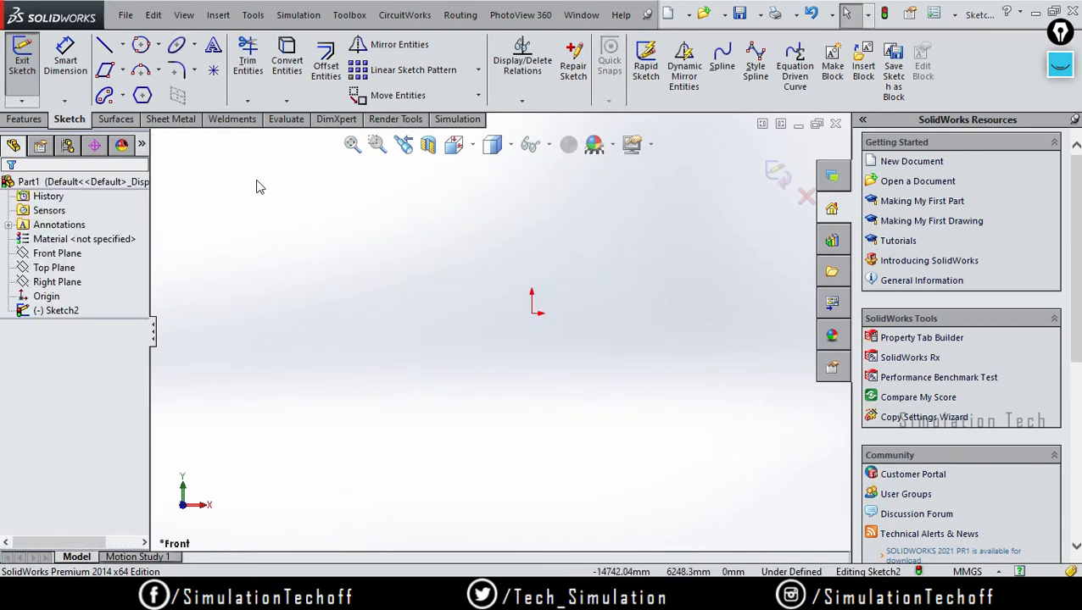
Sketch a sharp conic from the origin to a level endpoint on its left, with the top vertex at about X -5960, Y 9770 mm.
click(194, 44)
click(204, 111)
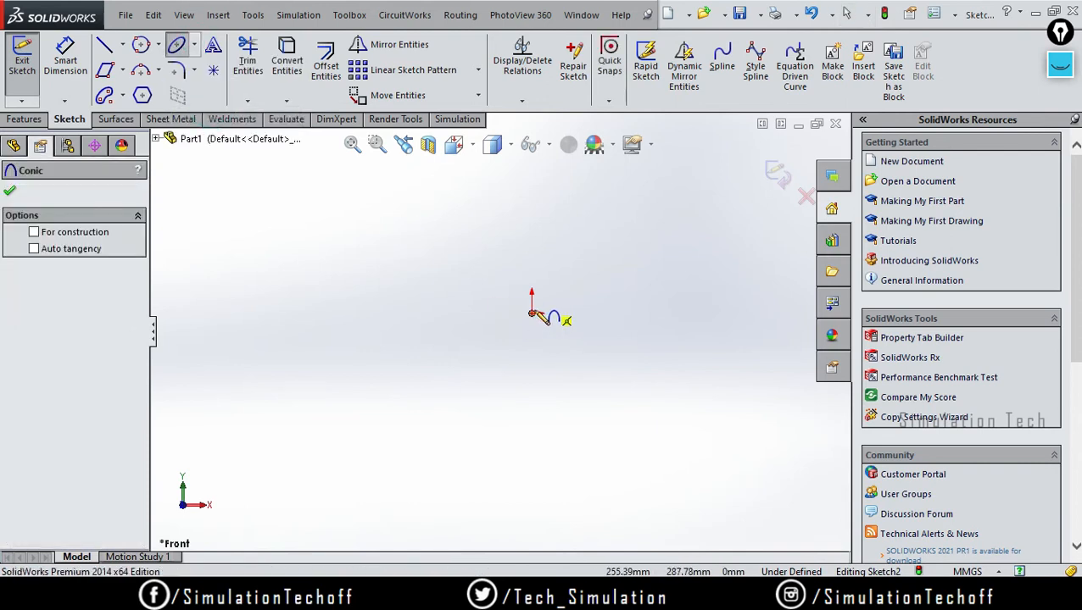
click(532, 312)
click(360, 313)
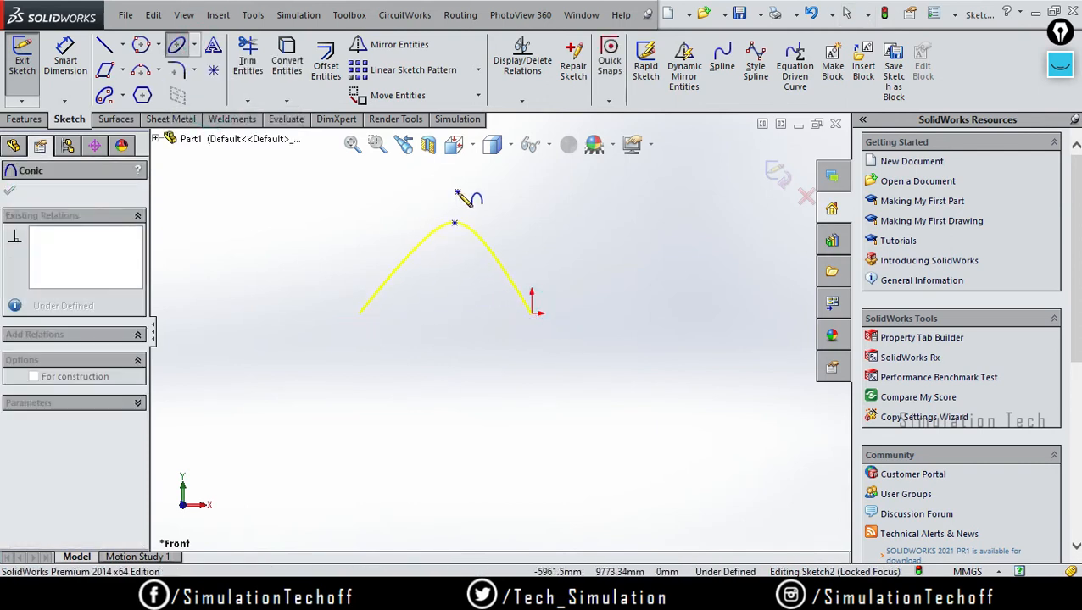
click(456, 196)
click(458, 200)
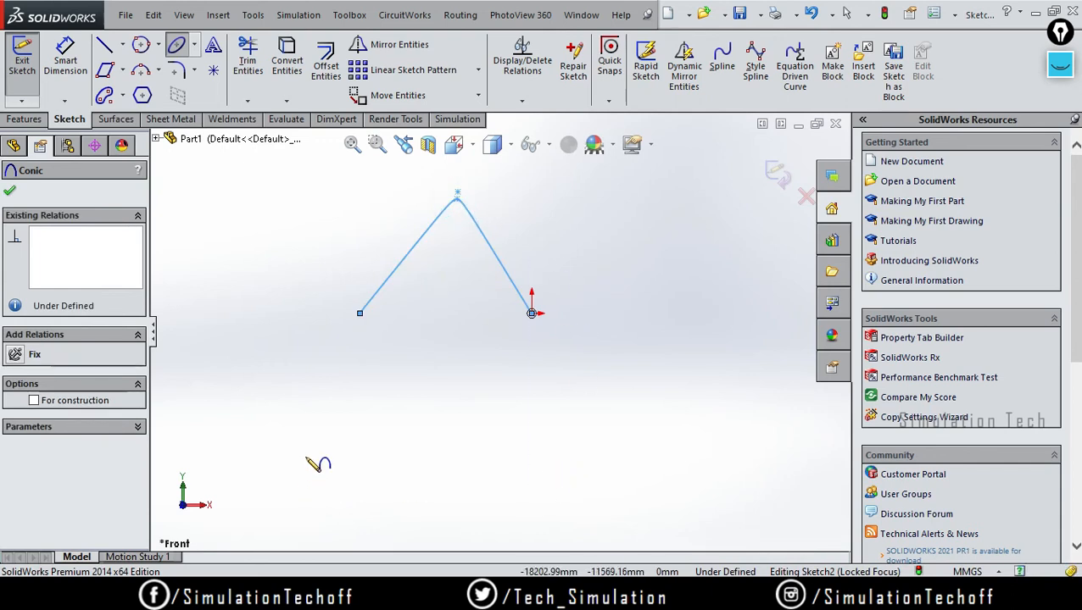
Leave the Conic tool and delete the conic from the sketch.
key(Escape)
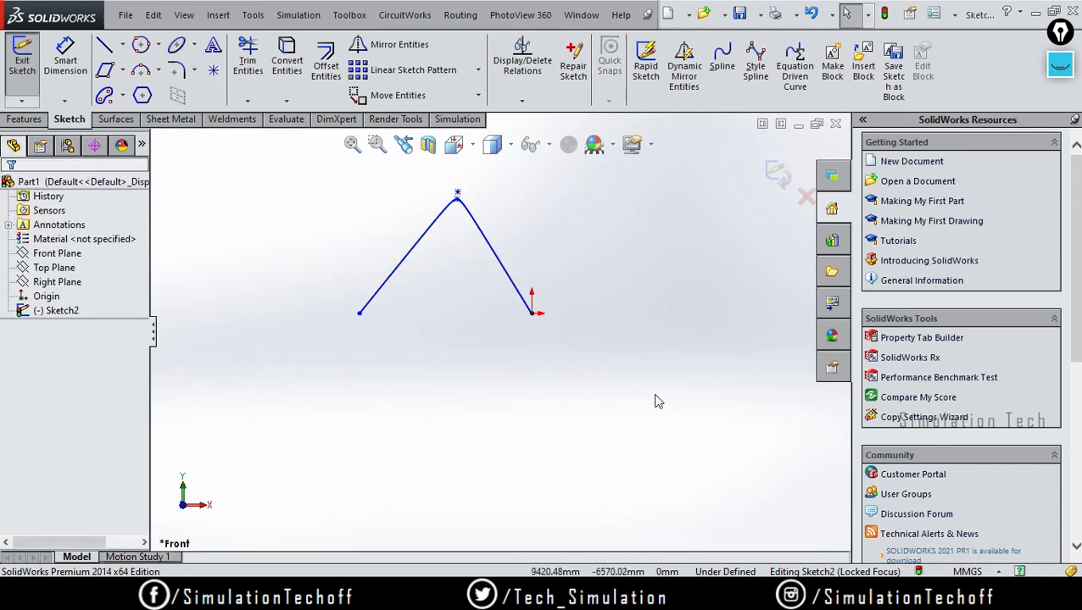
drag(666, 392, 317, 166)
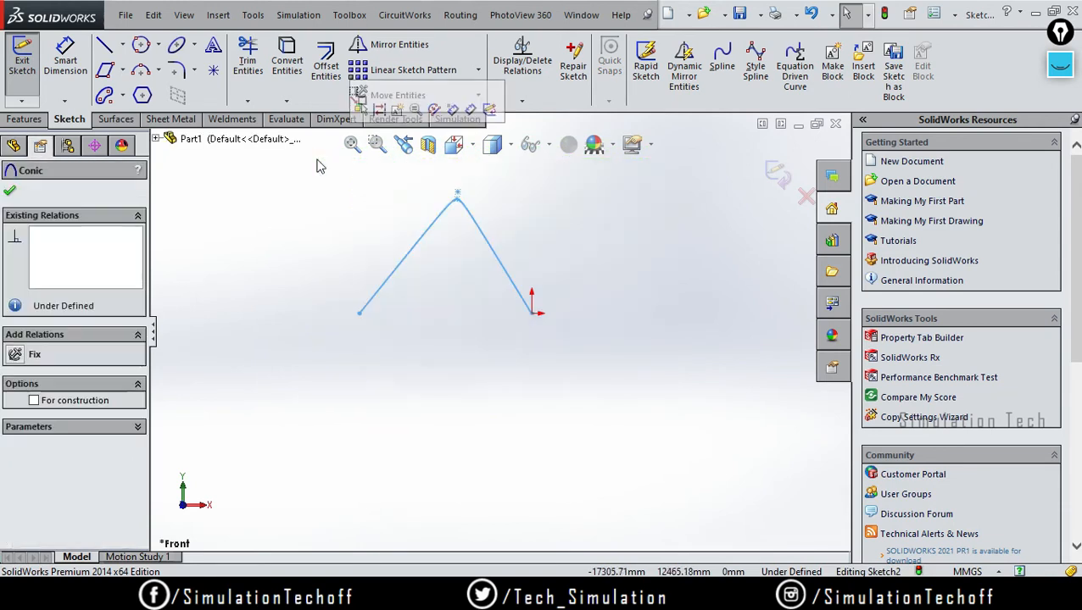
key(Delete)
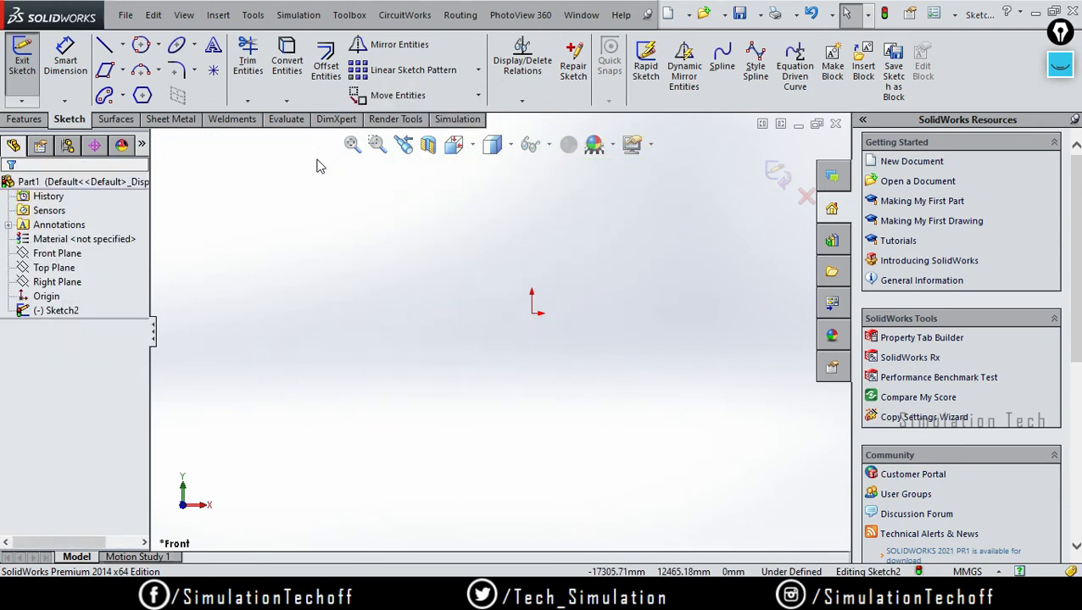
click(195, 46)
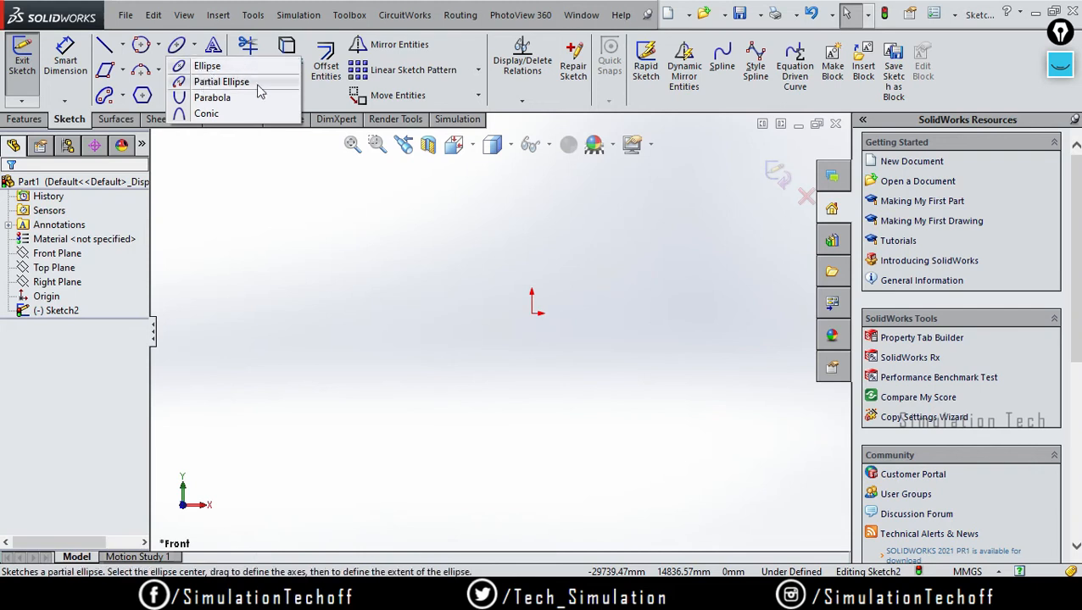
click(276, 239)
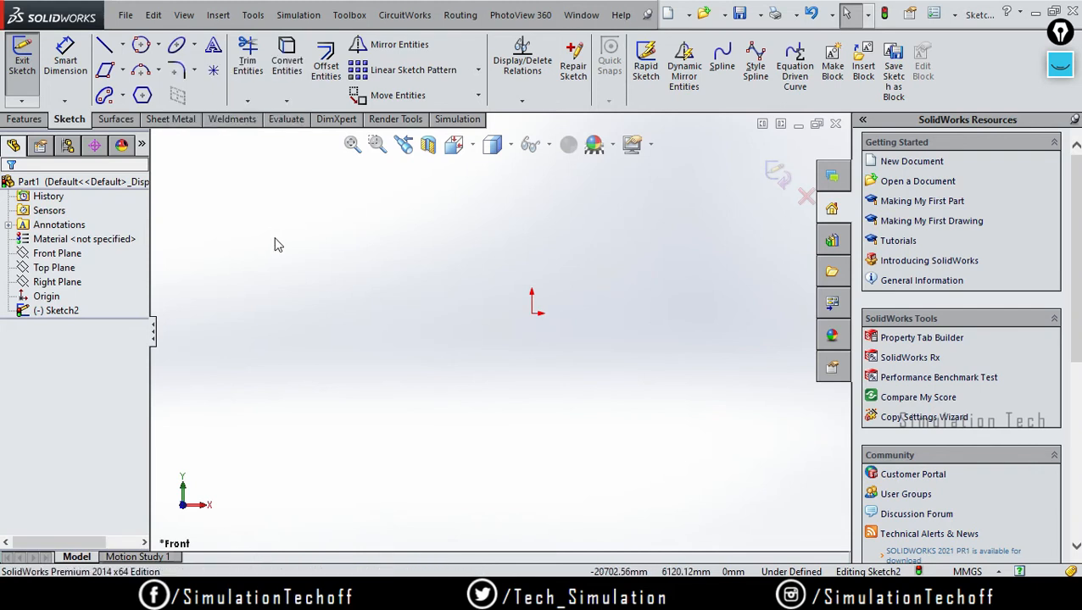
Sketch a centerpoint arc centered at about X -15768, Y -4199 mm, sweeping counterclockwise from its upper right to its lower left.
click(156, 77)
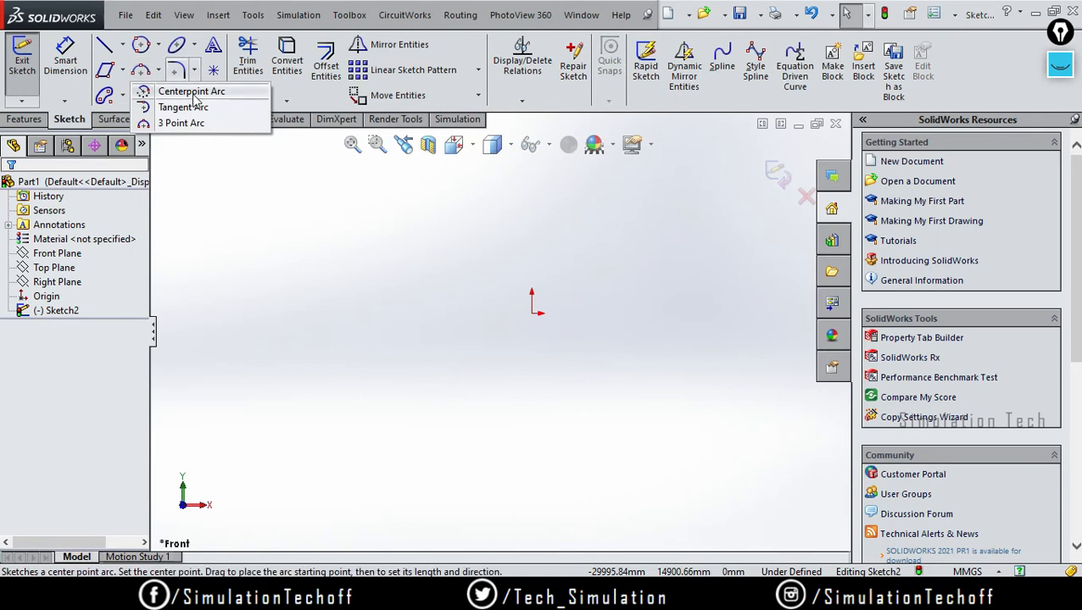
click(194, 96)
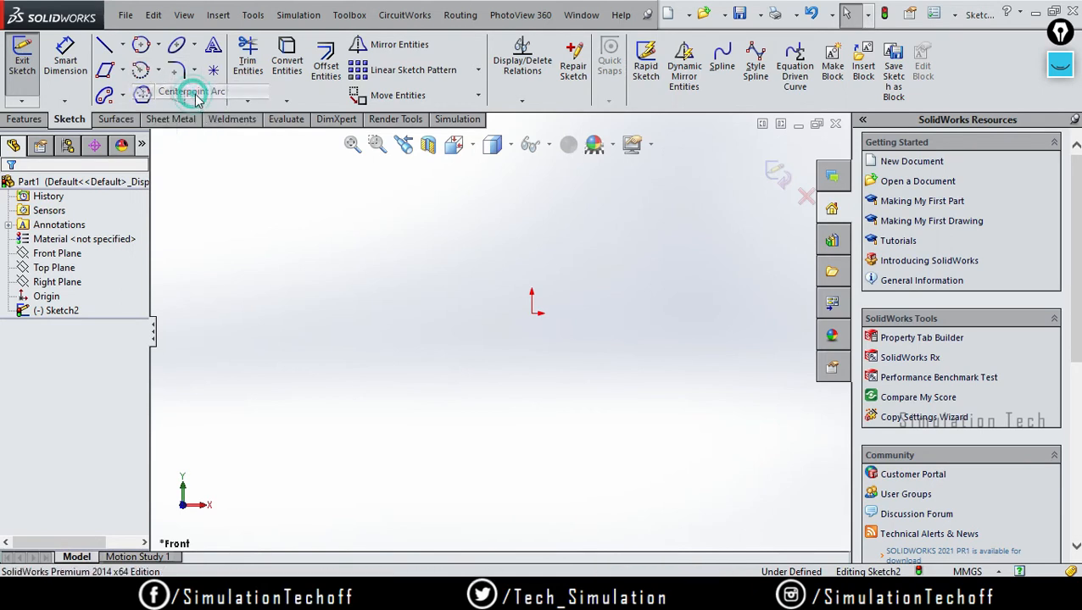
click(335, 364)
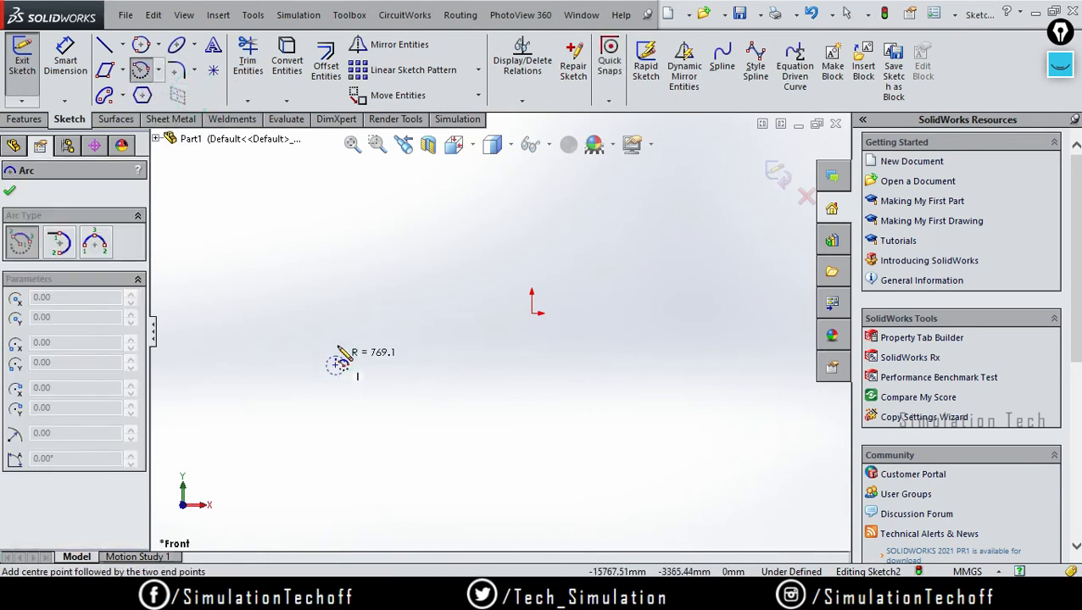
click(394, 267)
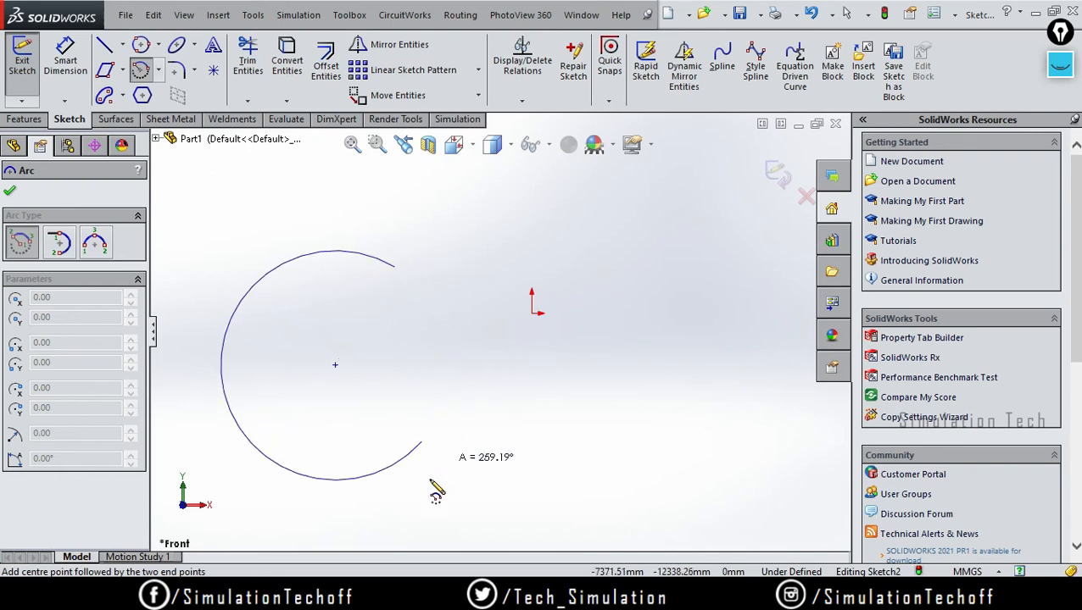
click(233, 417)
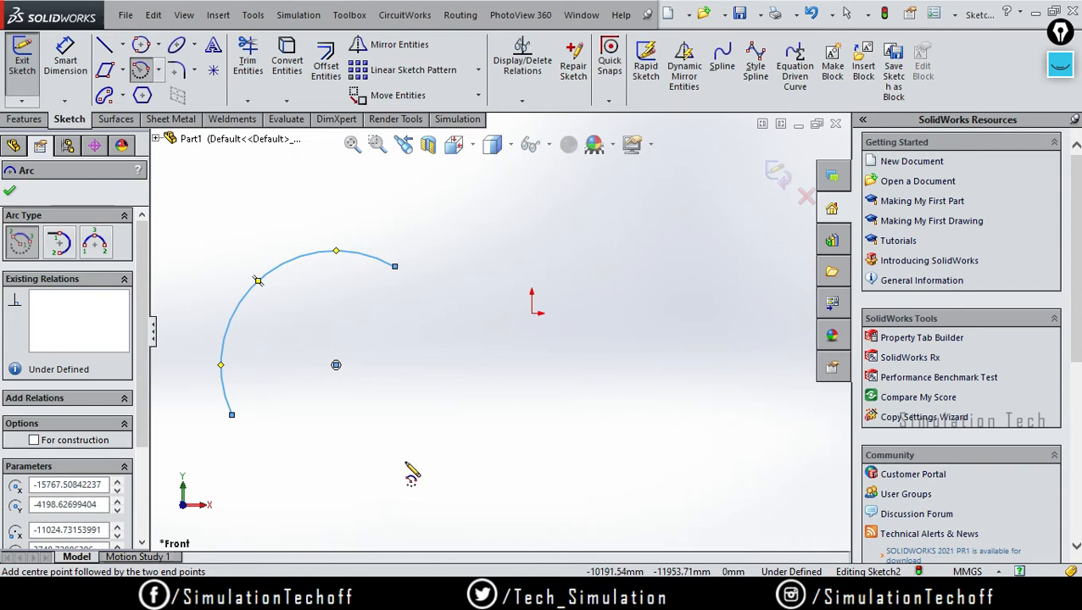
Leave the Arc tool and delete the centerpoint arc from the sketch.
key(Escape)
drag(574, 512, 179, 219)
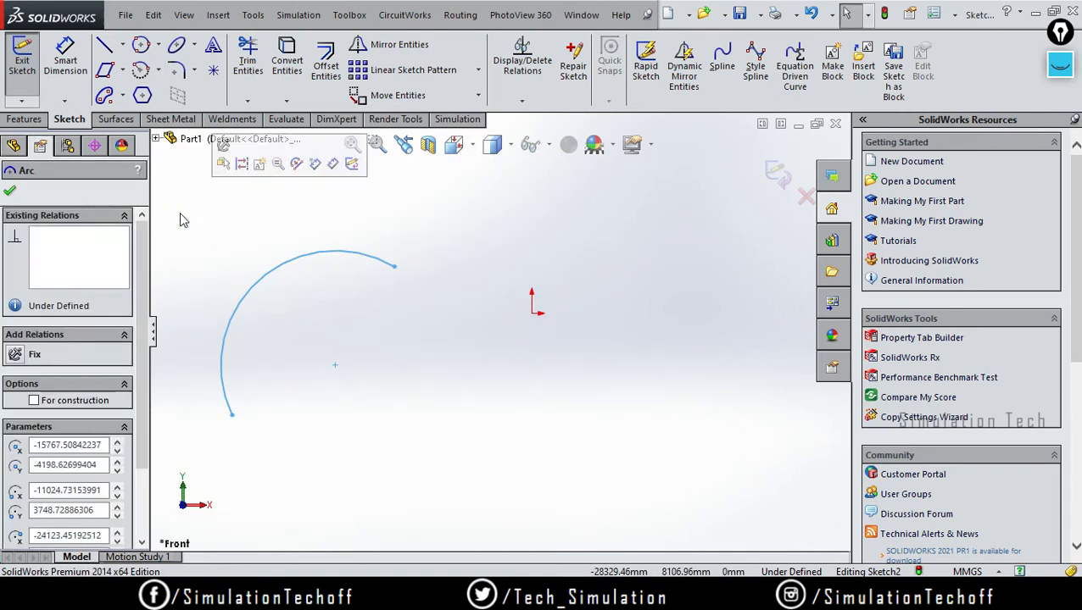
key(Delete)
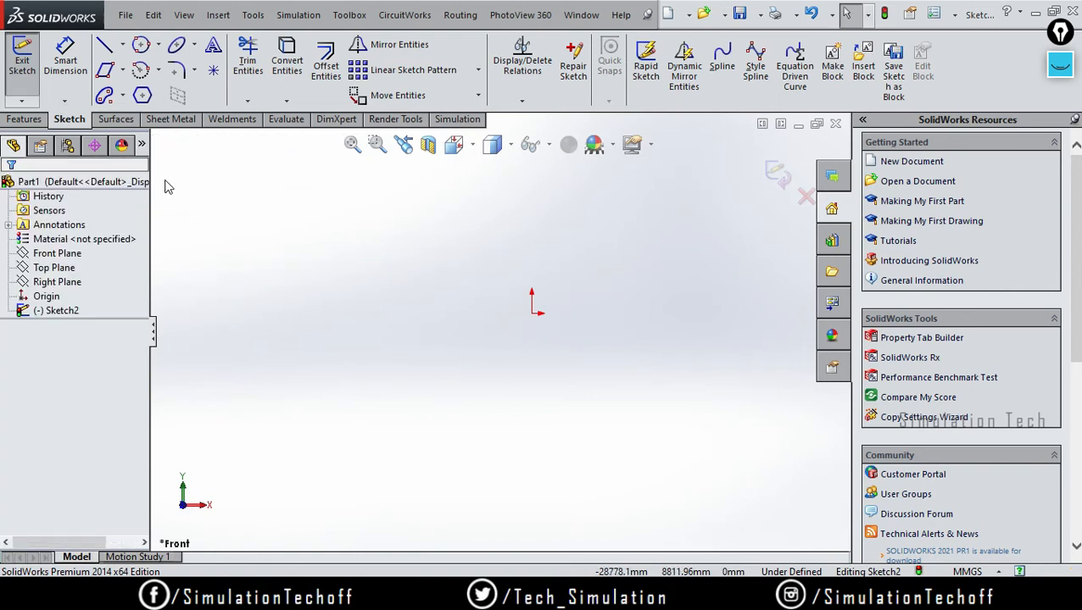
Sketch an upward-bulging 3 Point Arc left of the origin, centered at about X -4907, Y -10702 mm.
click(158, 73)
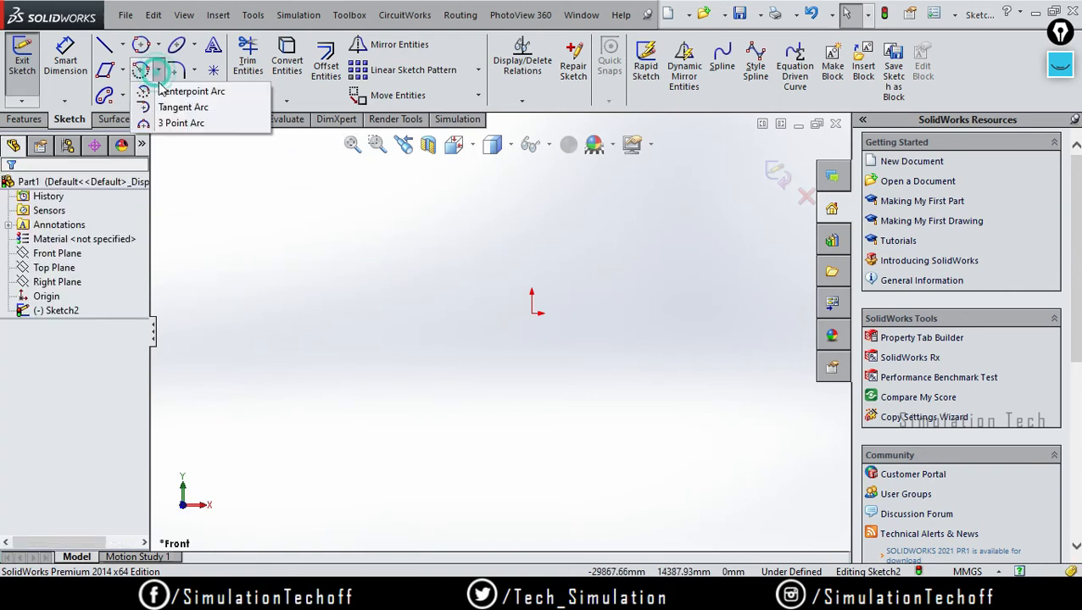
click(181, 124)
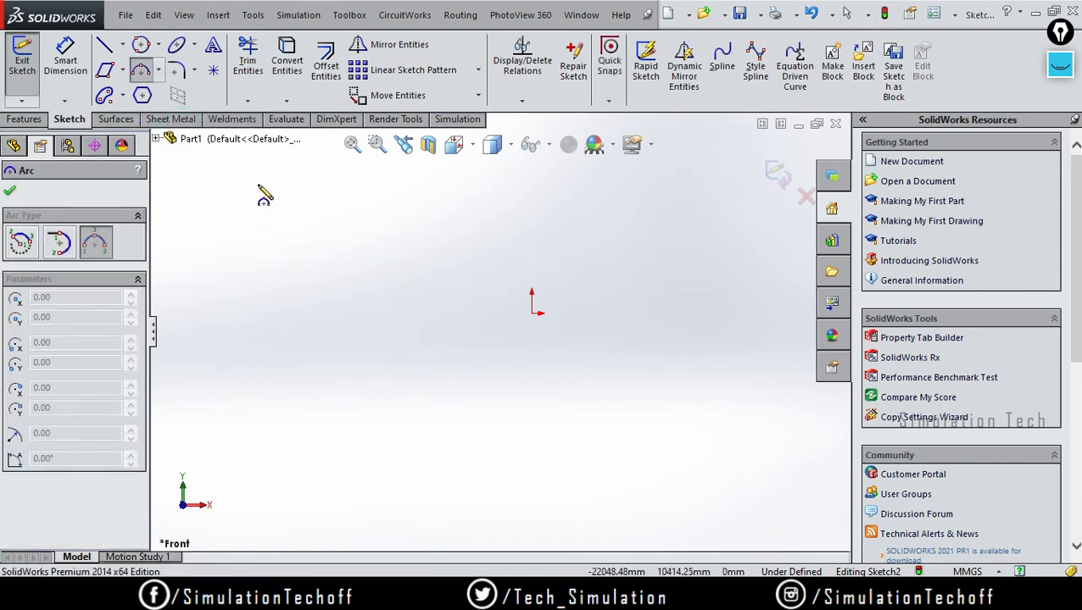
click(300, 398)
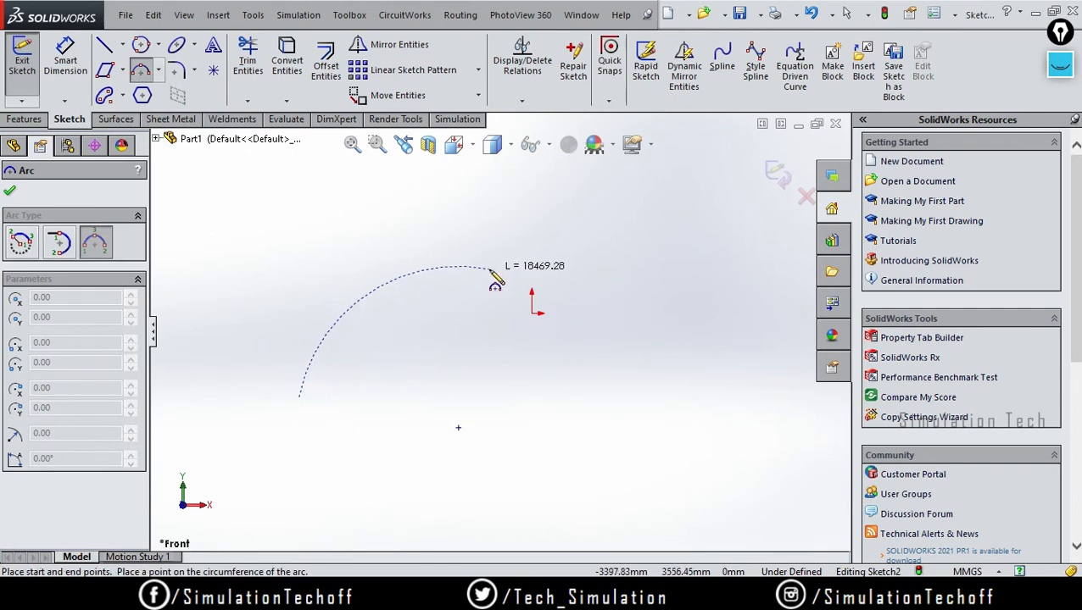
click(490, 270)
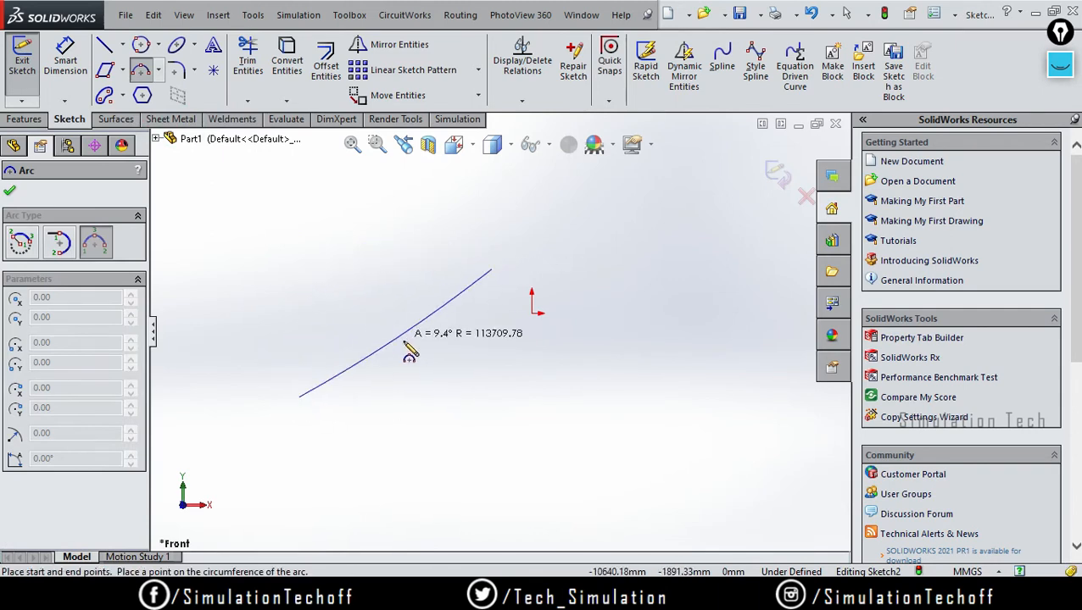
click(370, 302)
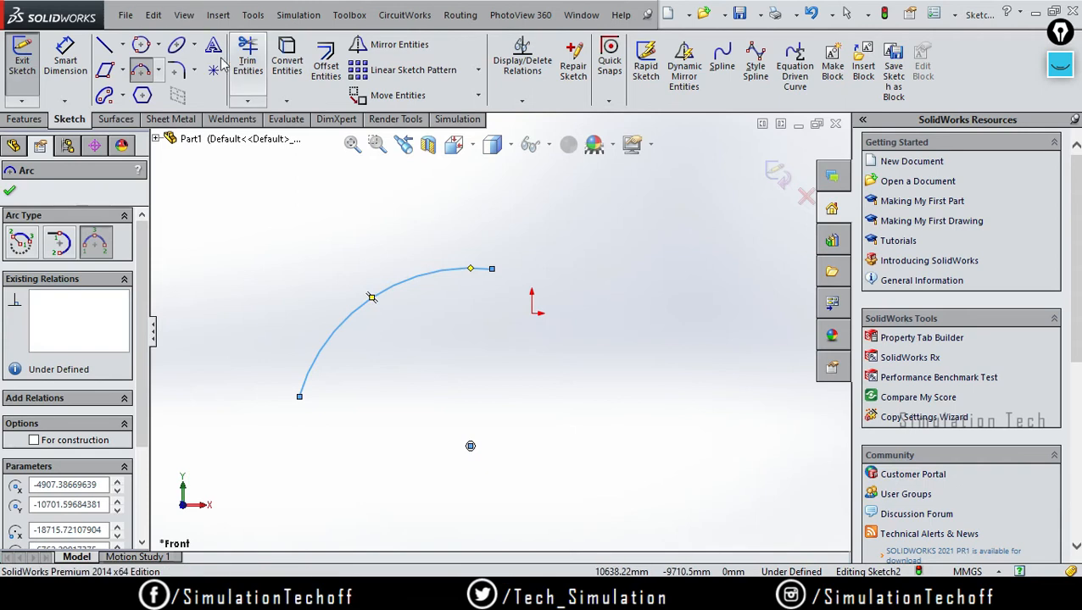
Leave the Arc tool and delete the three-point arc from the sketch.
key(Escape)
drag(629, 485, 249, 234)
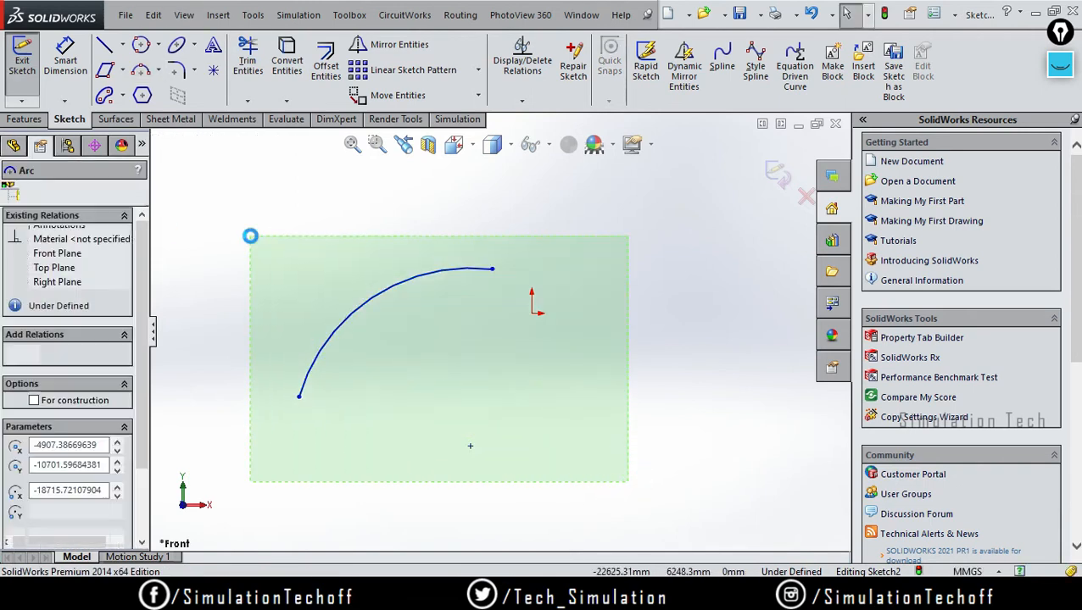
key(Delete)
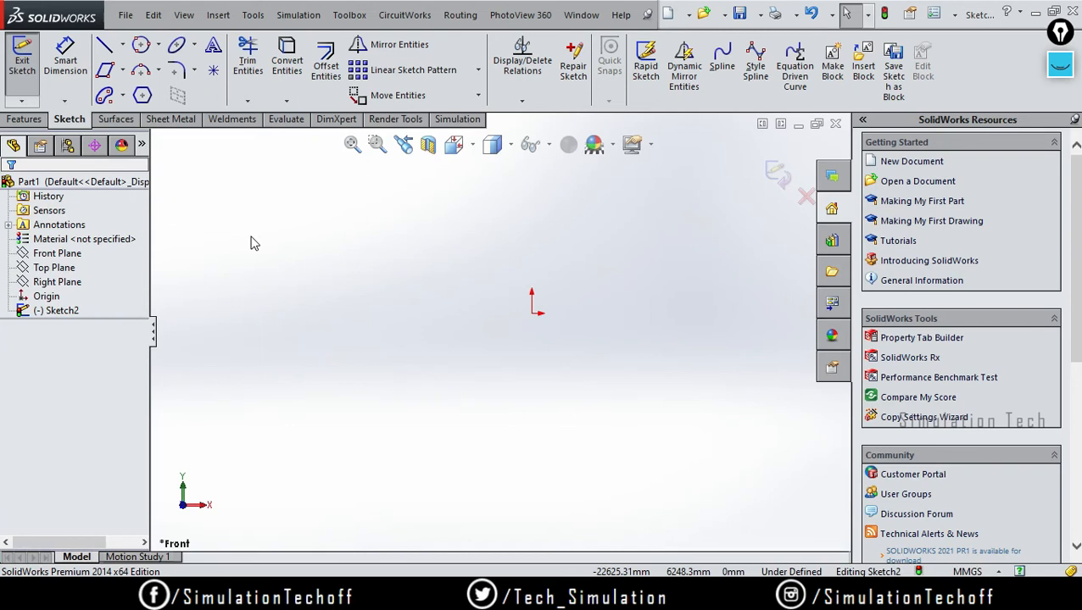
Sketch a line left of the origin, rising to the right and ending at about X -9294, Y 4582 mm.
click(105, 45)
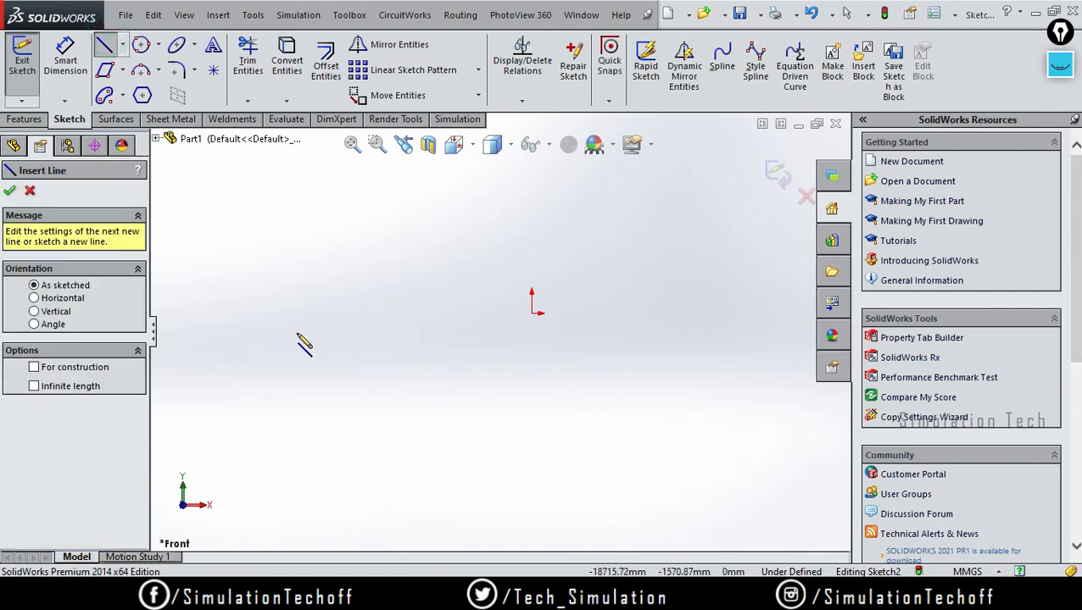
drag(270, 331, 414, 257)
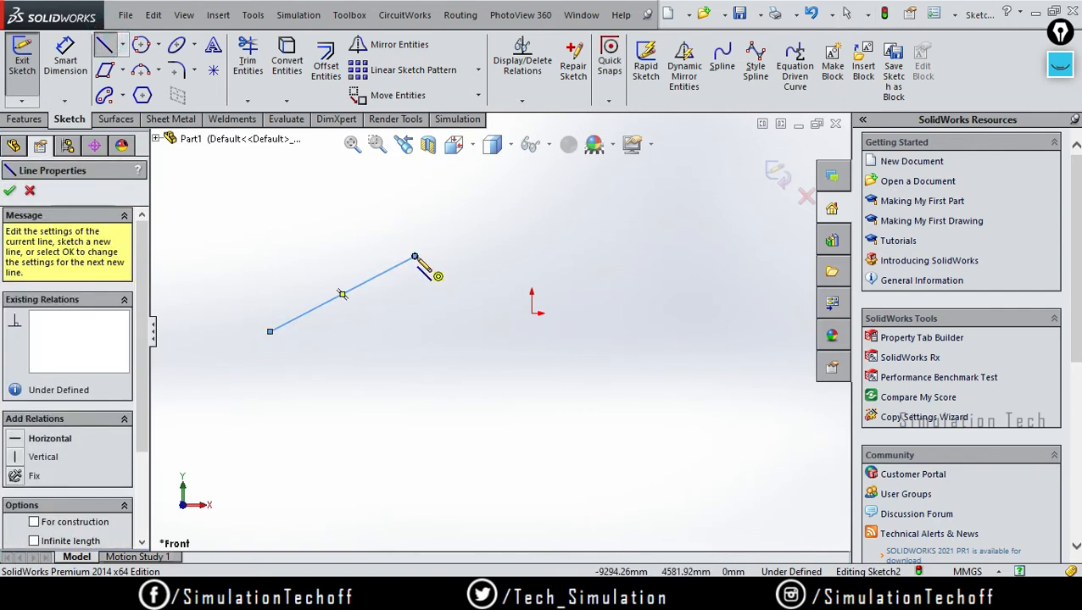
key(Escape)
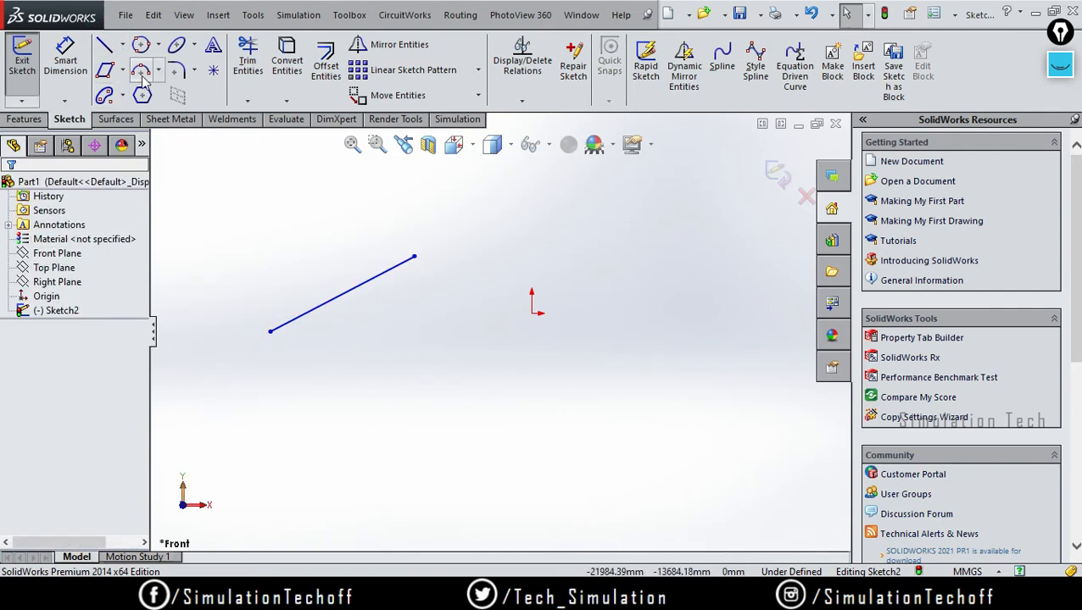
Start a Tangent Arc from the upper end of the sloped line, curving over the origin toward the right.
click(158, 71)
click(174, 107)
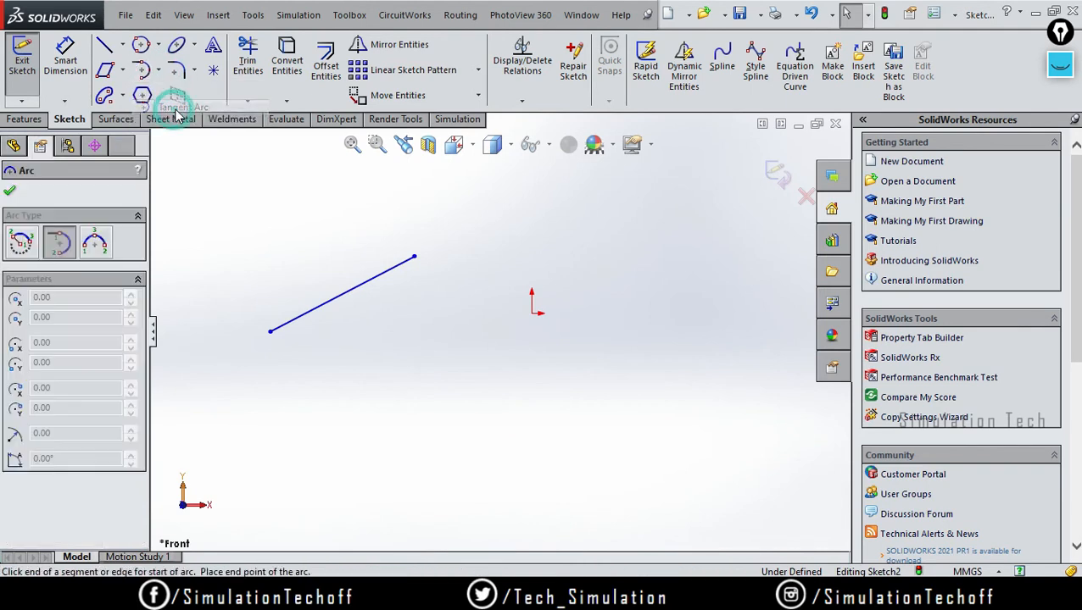
click(415, 257)
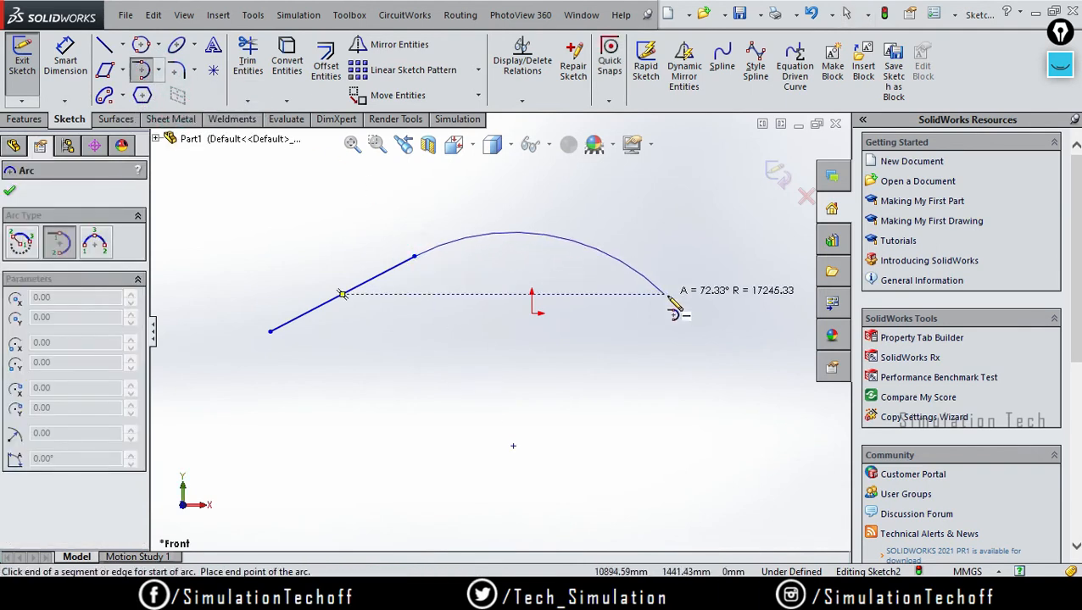
Finish a tangent arc of about 72° and 17245 mm radius from the line's upper end, and inspect the tangent relation between both entities.
click(668, 295)
key(Escape)
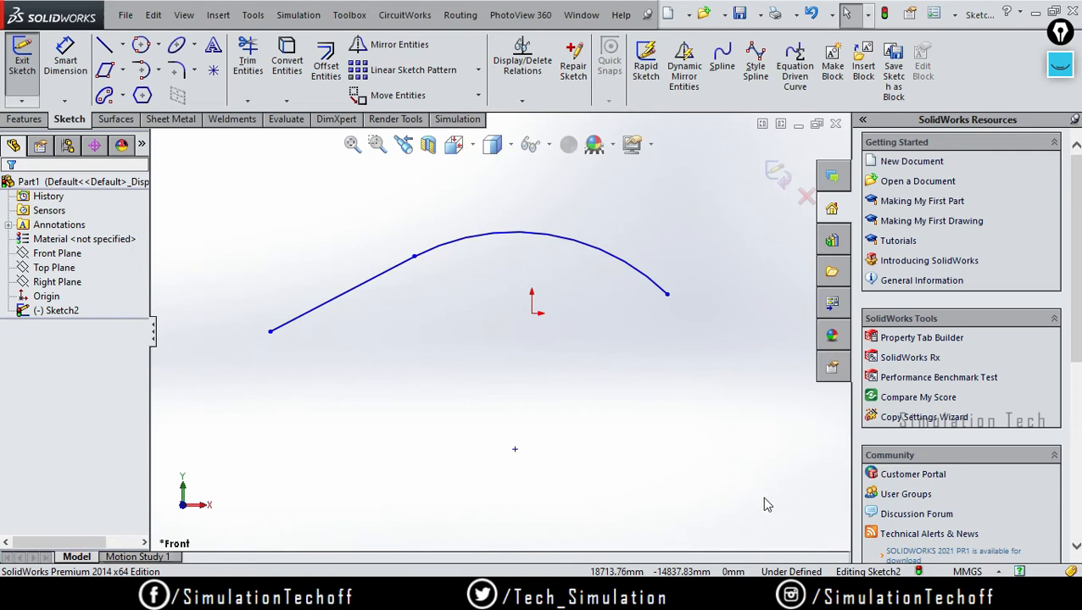
mouse_move(798, 507)
mouse_down()
mouse_move(584, 427)
mouse_move(217, 201)
mouse_move(202, 180)
mouse_up()
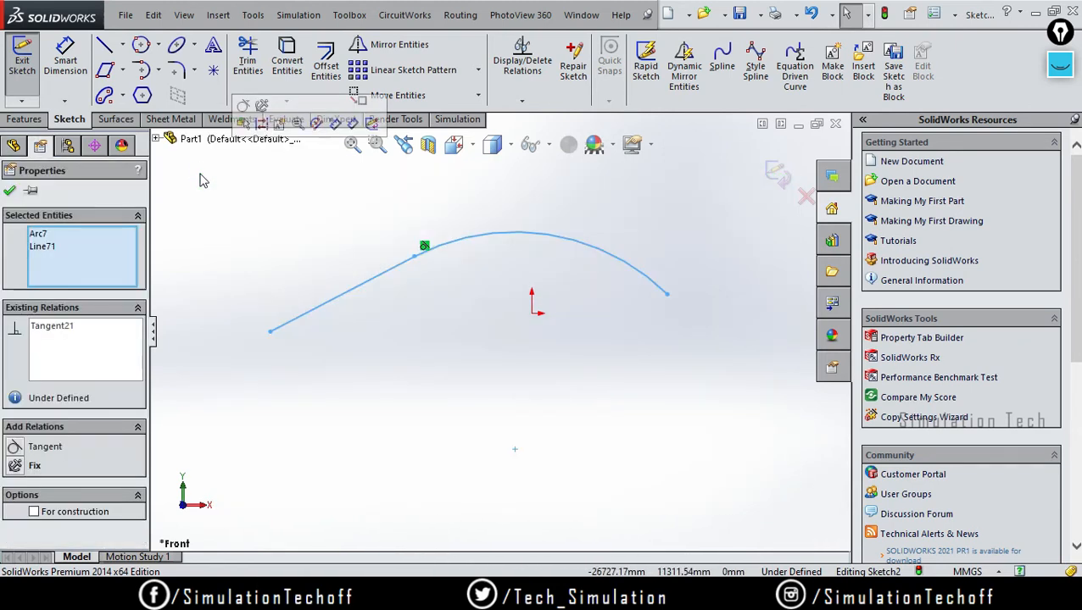
scroll(418, 259, up, 3)
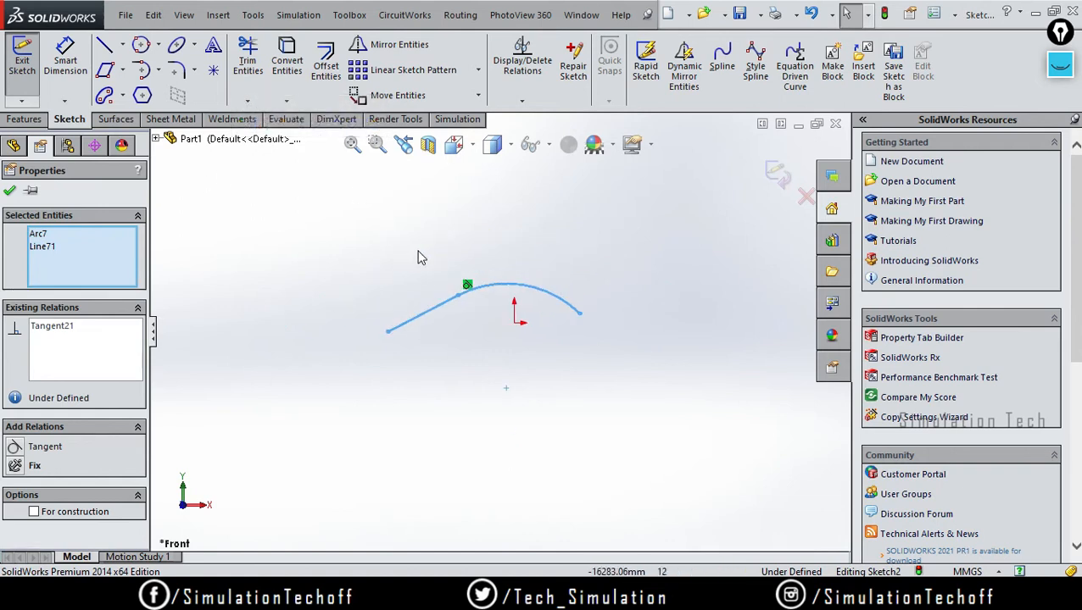
scroll(547, 407, down, 8)
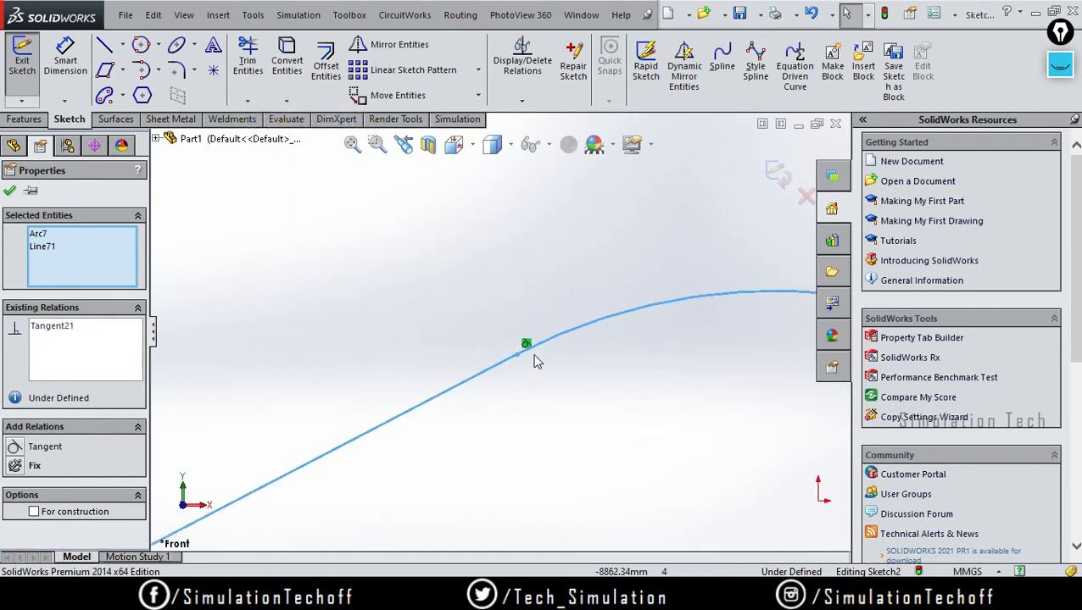
scroll(577, 435, down, 5)
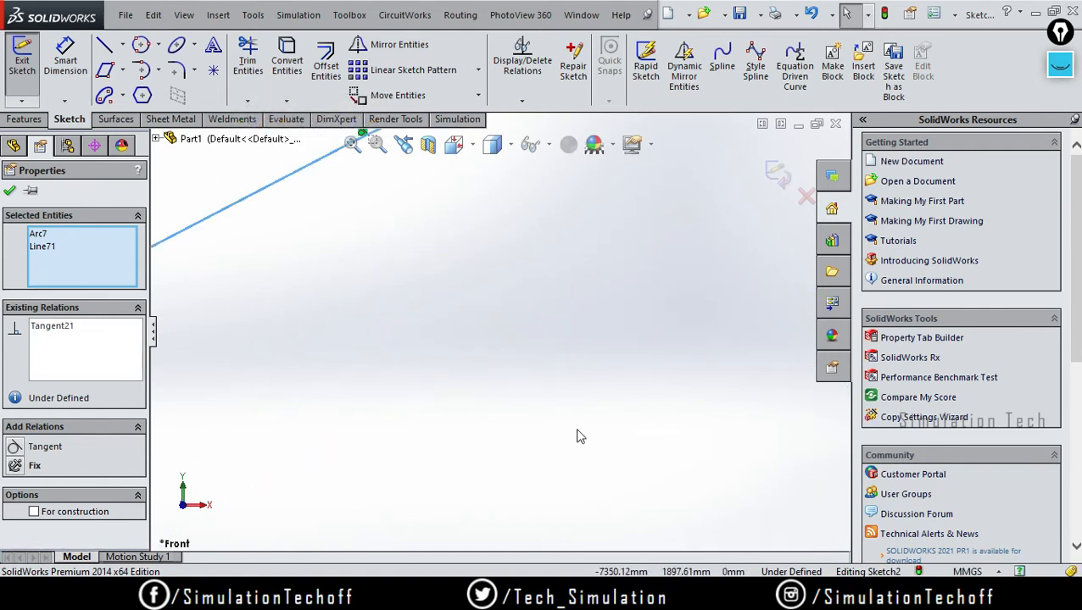
scroll(540, 351, up, 8)
scroll(536, 276, up, 4)
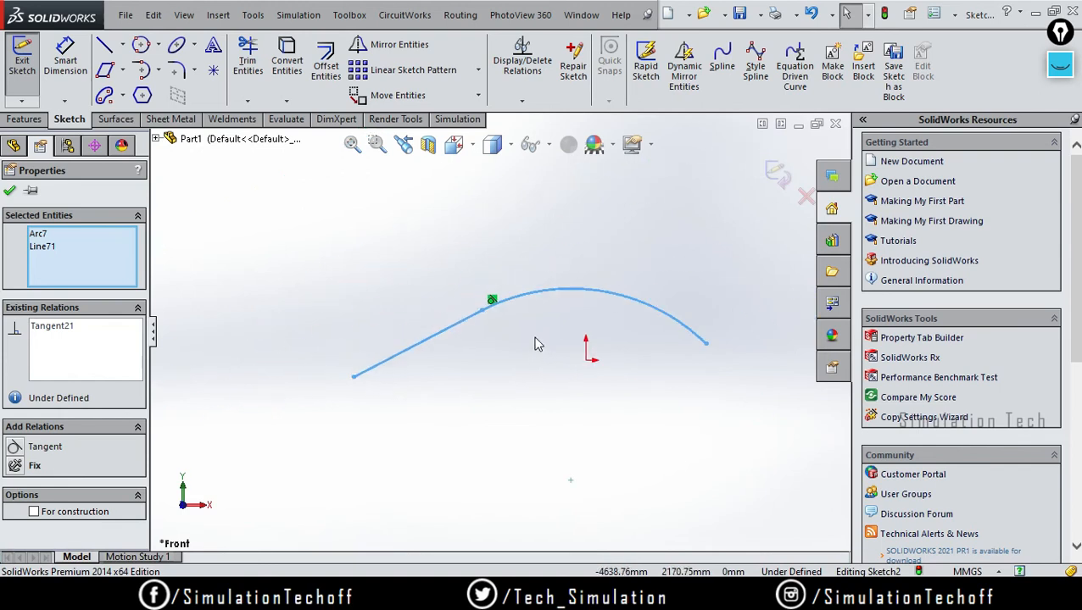
click(597, 223)
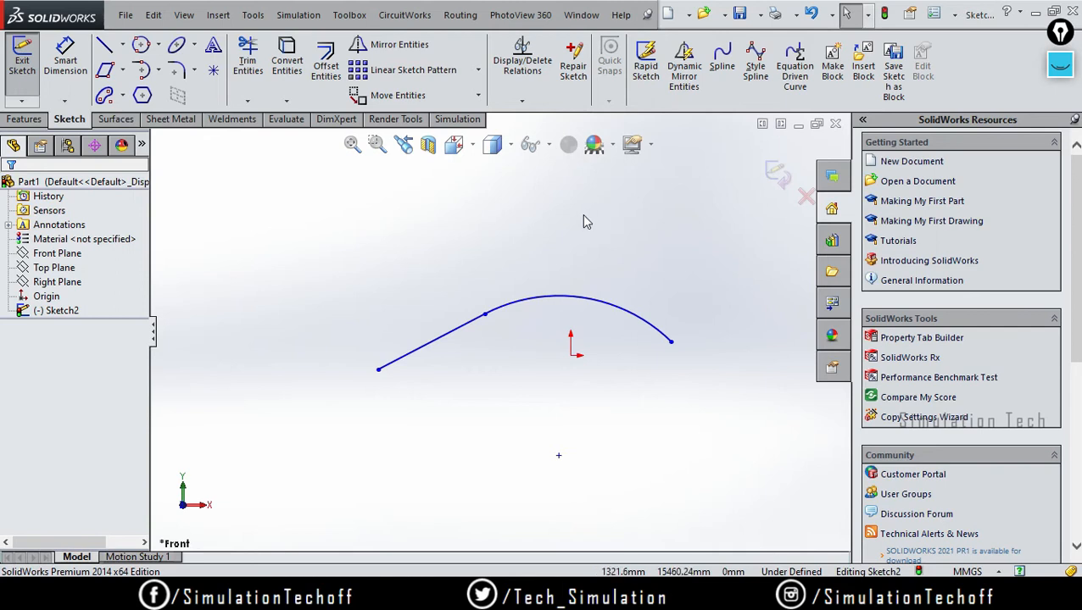
Pull the line's free endpoint upward to test the tangency with the arc, and delete both the line and the arc.
drag(379, 370, 308, 268)
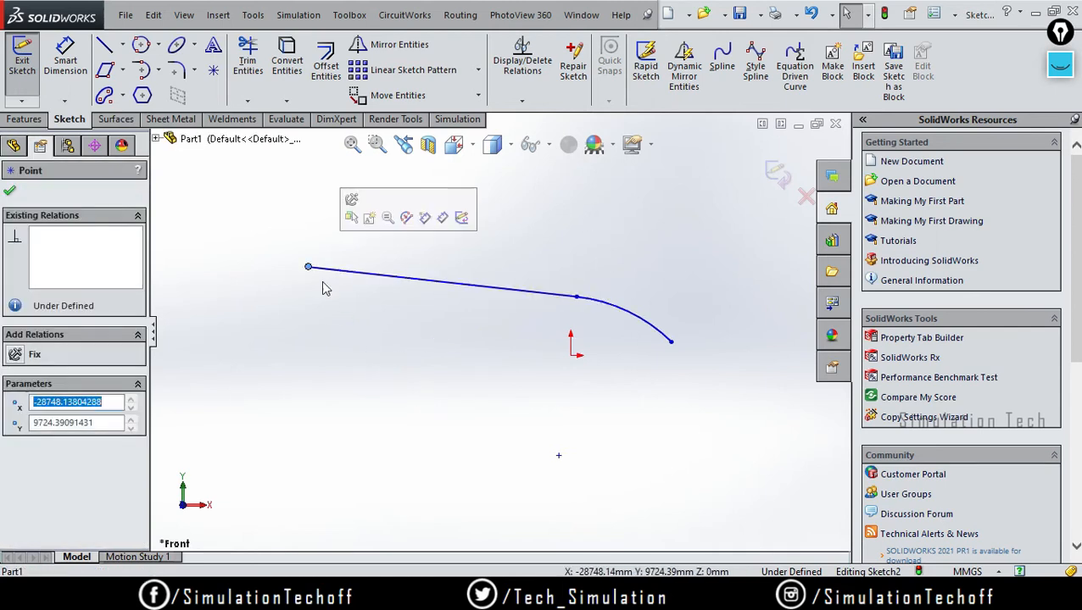
click(429, 390)
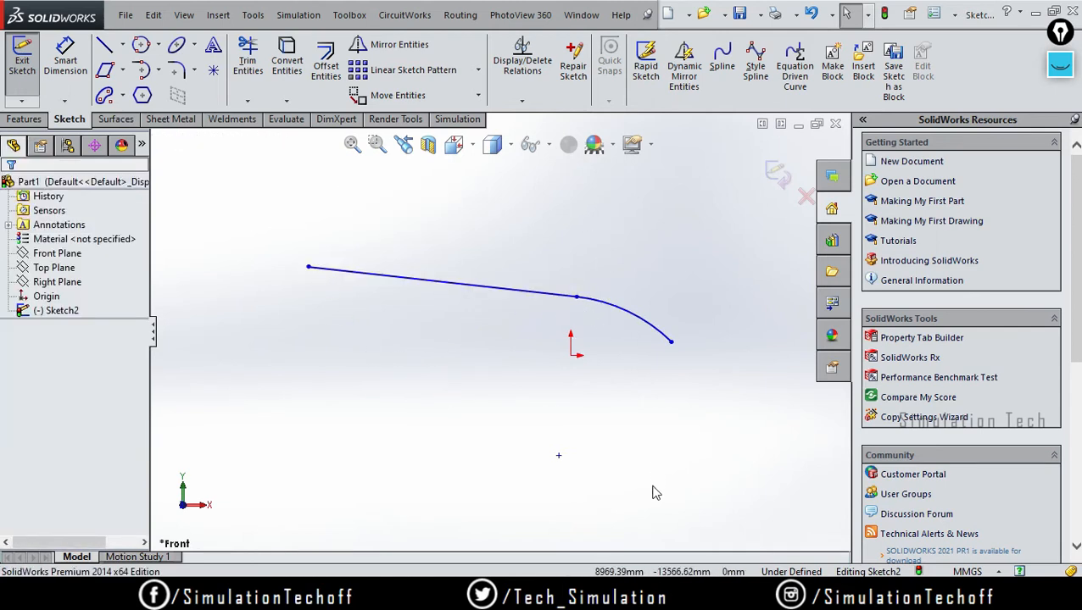
drag(743, 461, 279, 196)
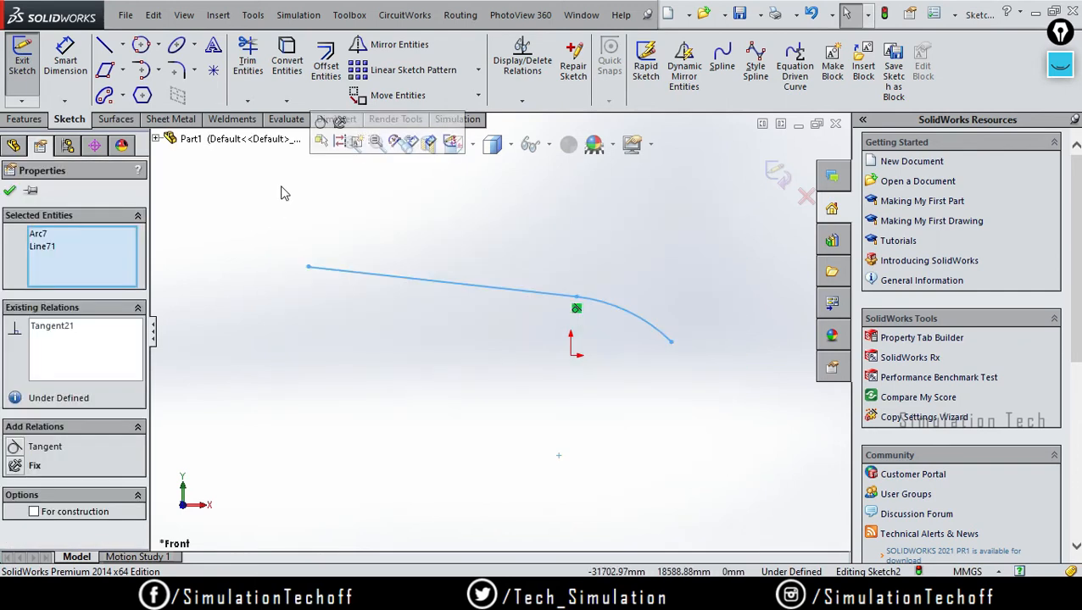
key(Delete)
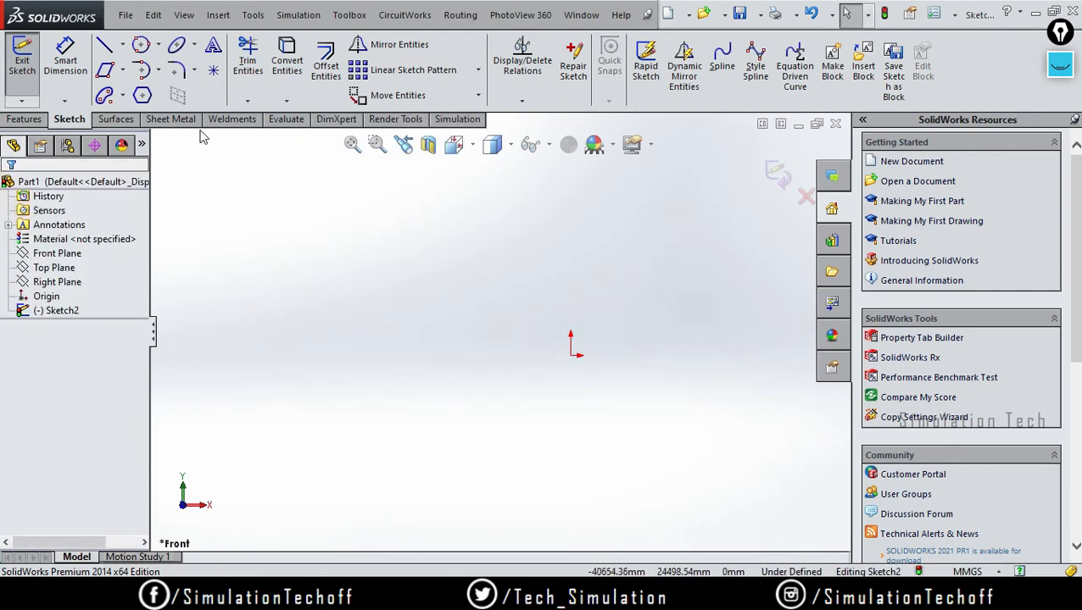
Sketch a corner rectangle about 27636 mm wide, with its upper edge just above the origin.
click(158, 70)
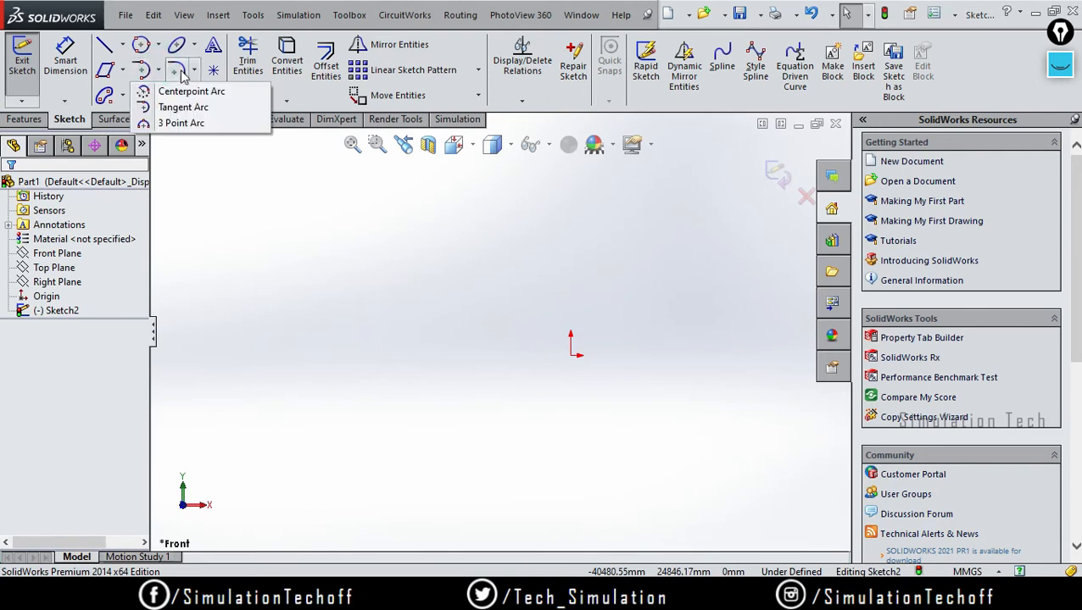
click(194, 72)
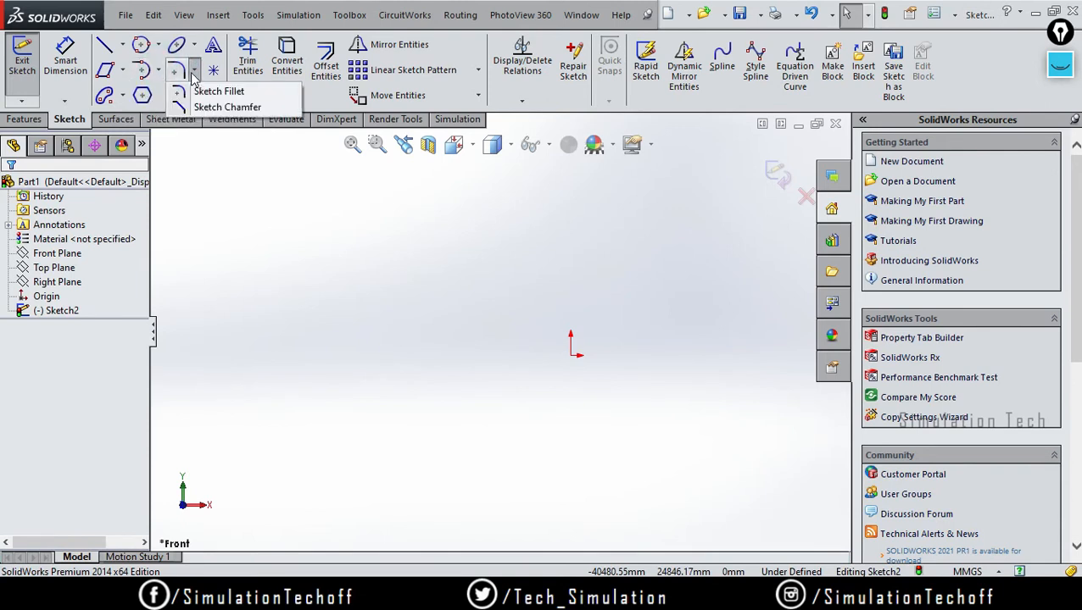
click(122, 70)
click(127, 85)
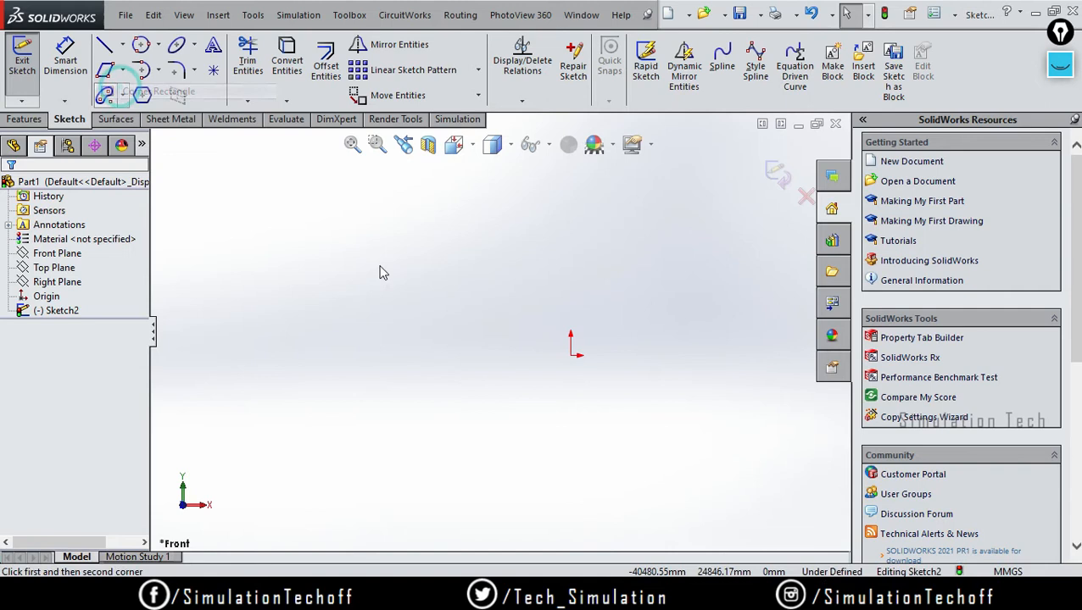
click(480, 332)
click(734, 480)
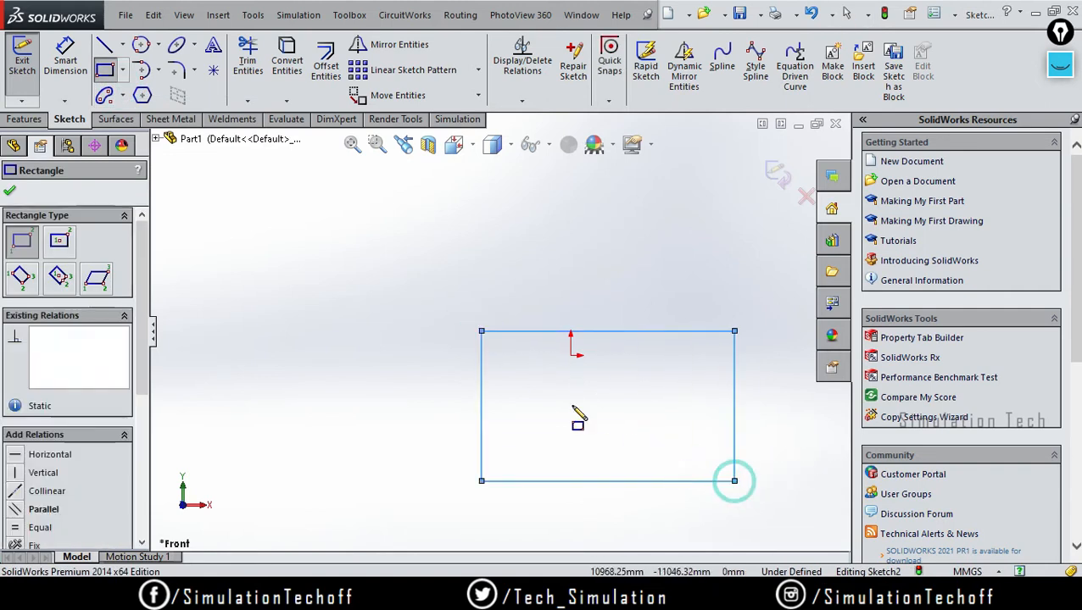
click(481, 332)
click(382, 274)
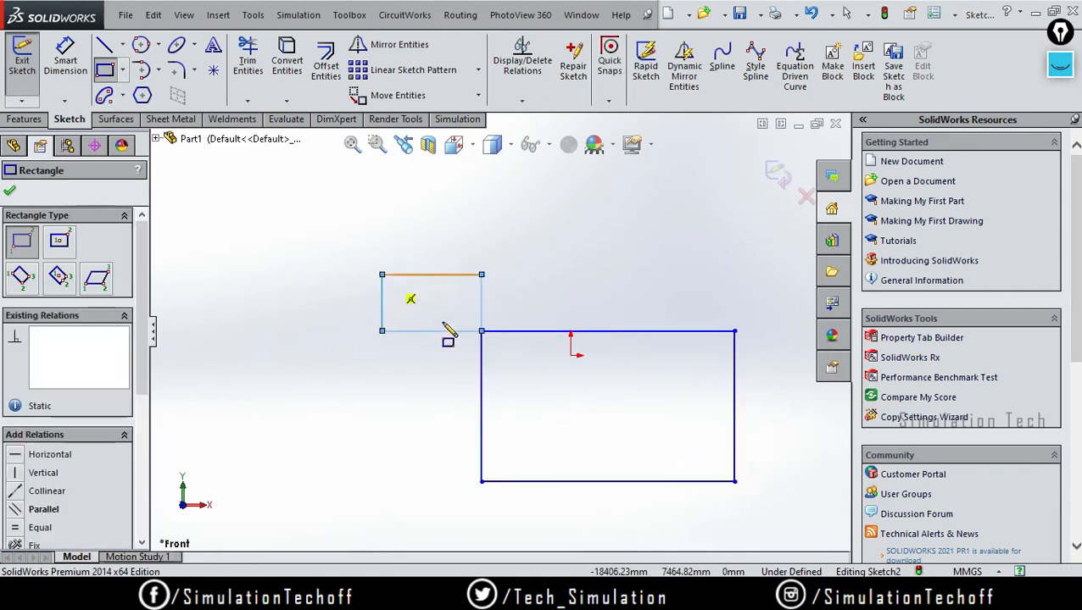
key(Escape)
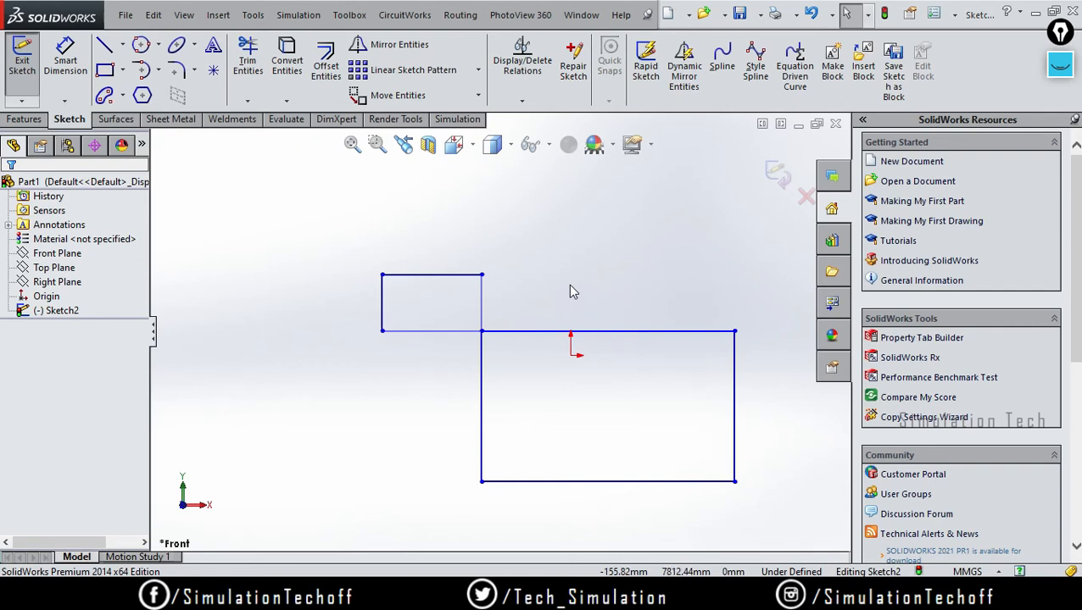
key(ctrl+z)
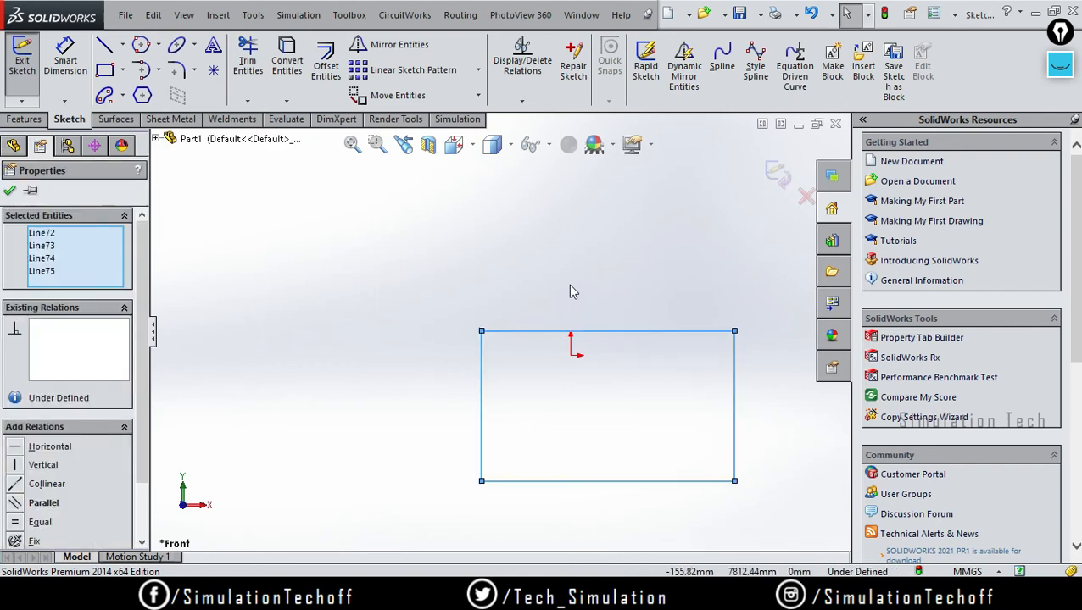
Move the whole rectangle up and to the left so that it surrounds the origin more centrally.
drag(602, 339, 574, 308)
click(329, 321)
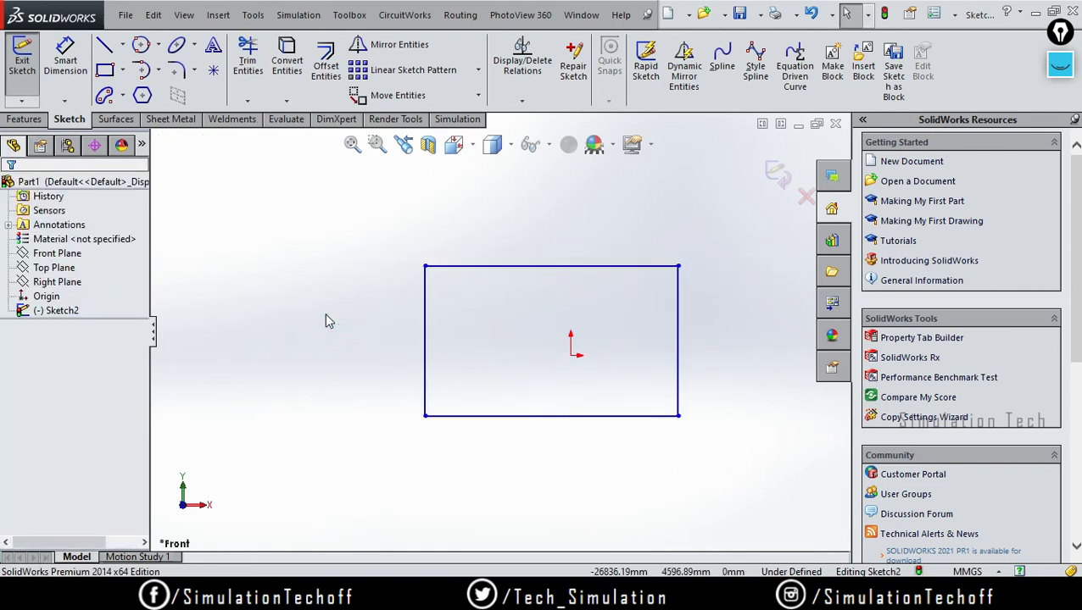
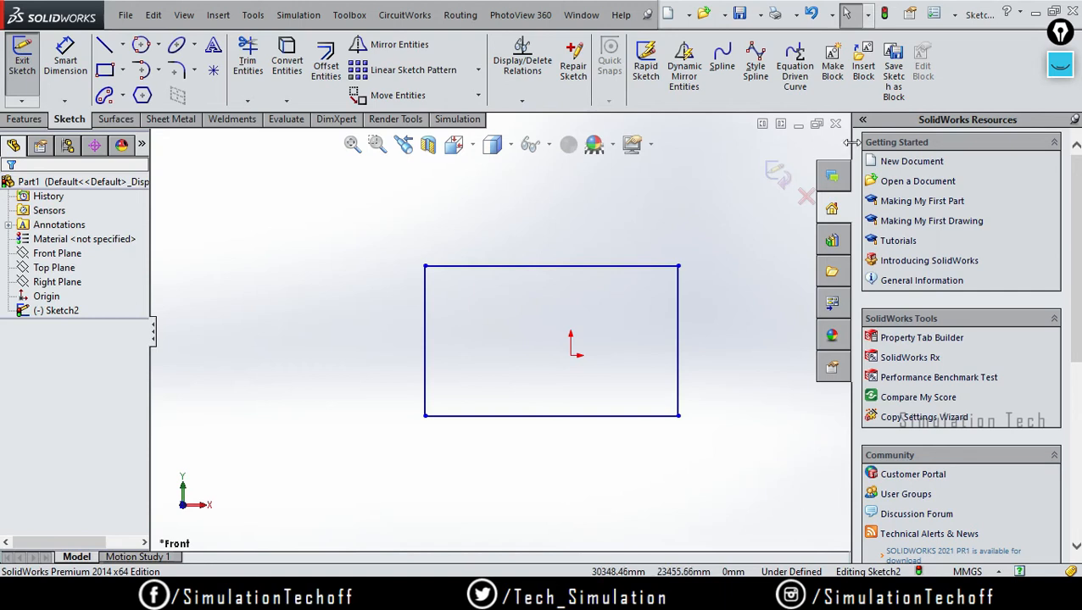
Narrow the task pane and look over the available document unit systems without changing the units.
drag(852, 143, 1060, 151)
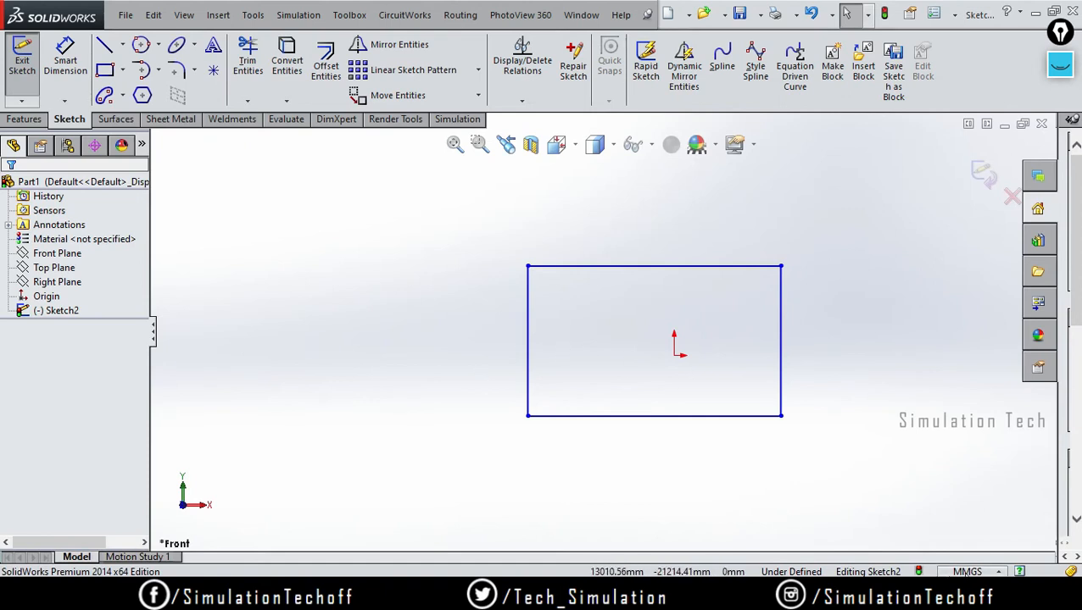
click(968, 572)
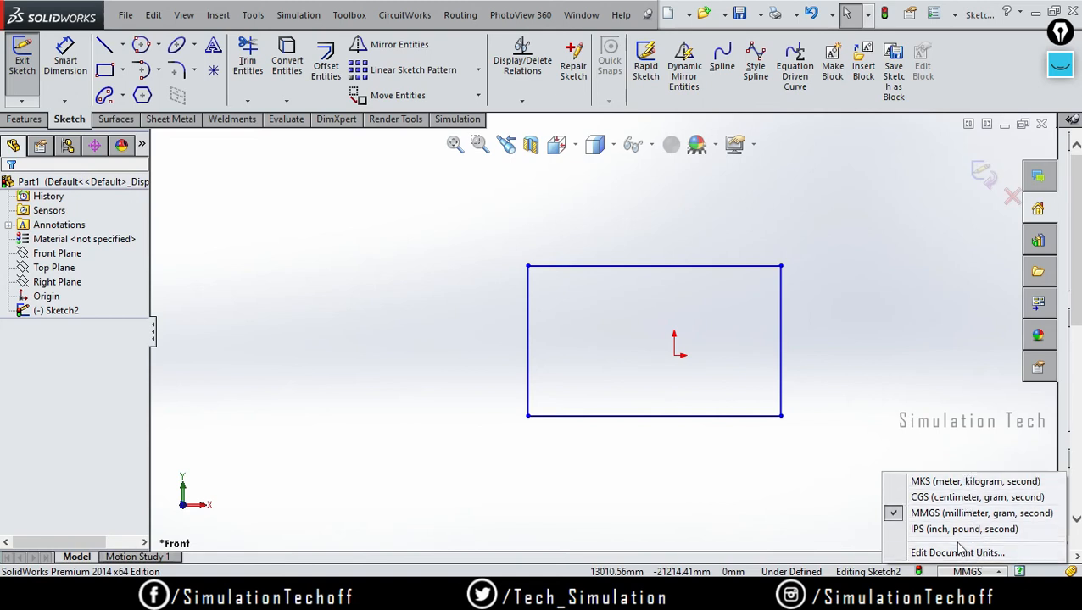
click(911, 232)
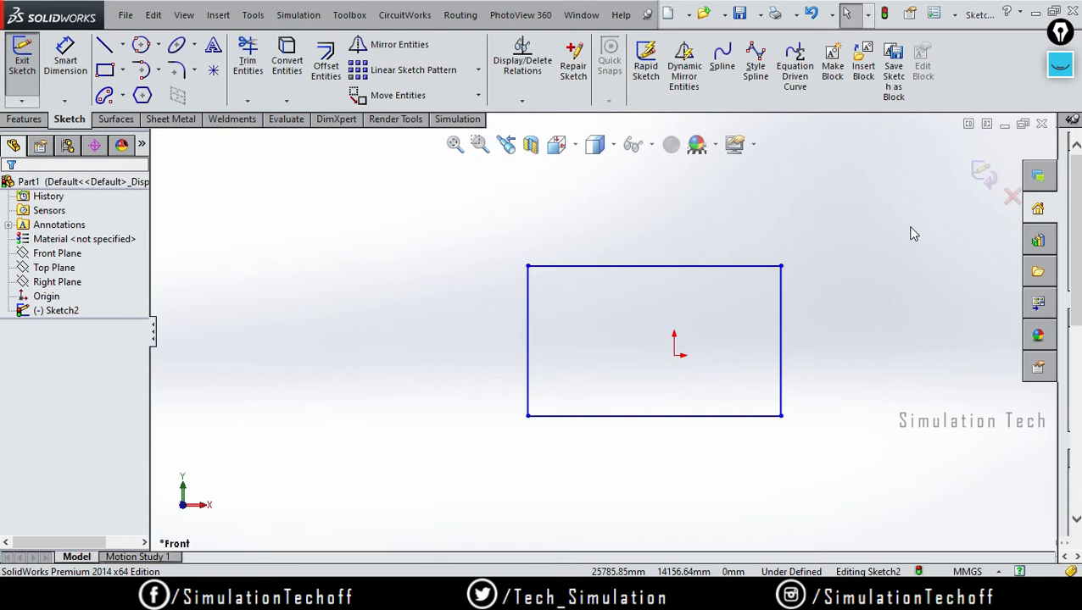
click(176, 69)
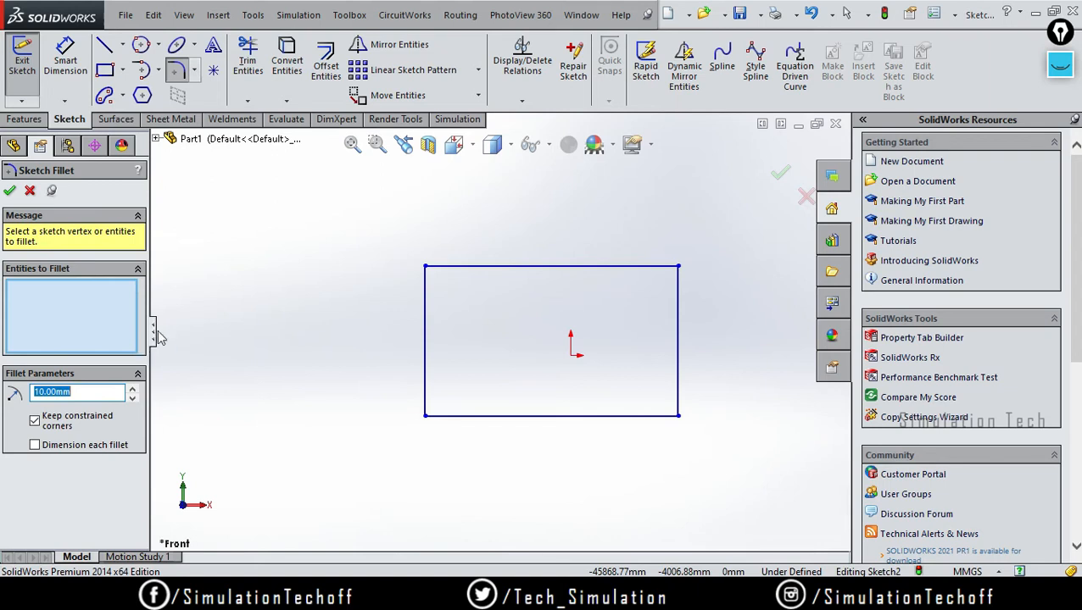
click(425, 270)
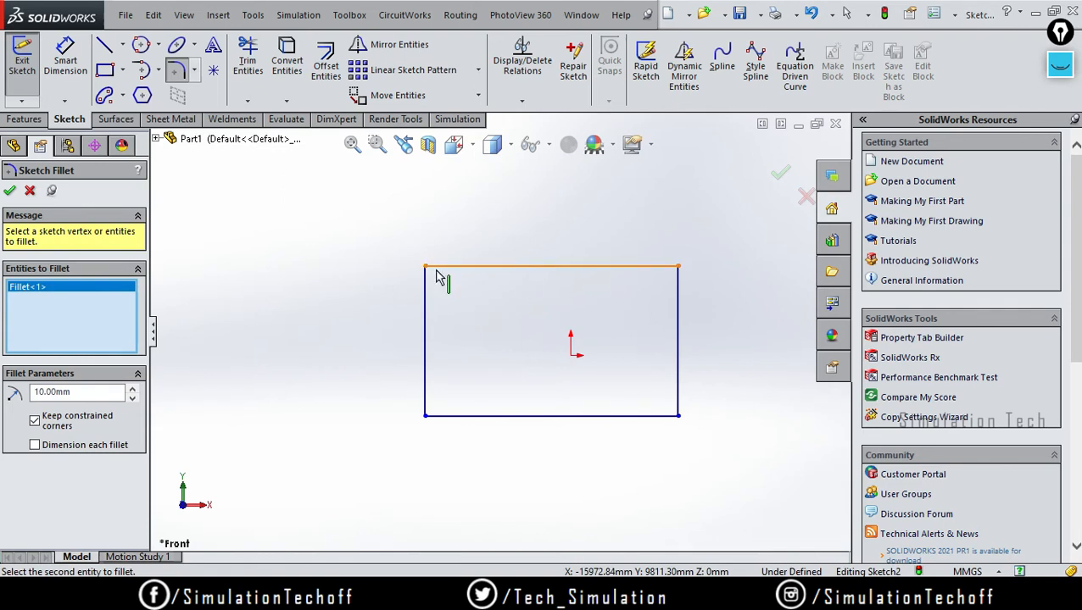
click(30, 191)
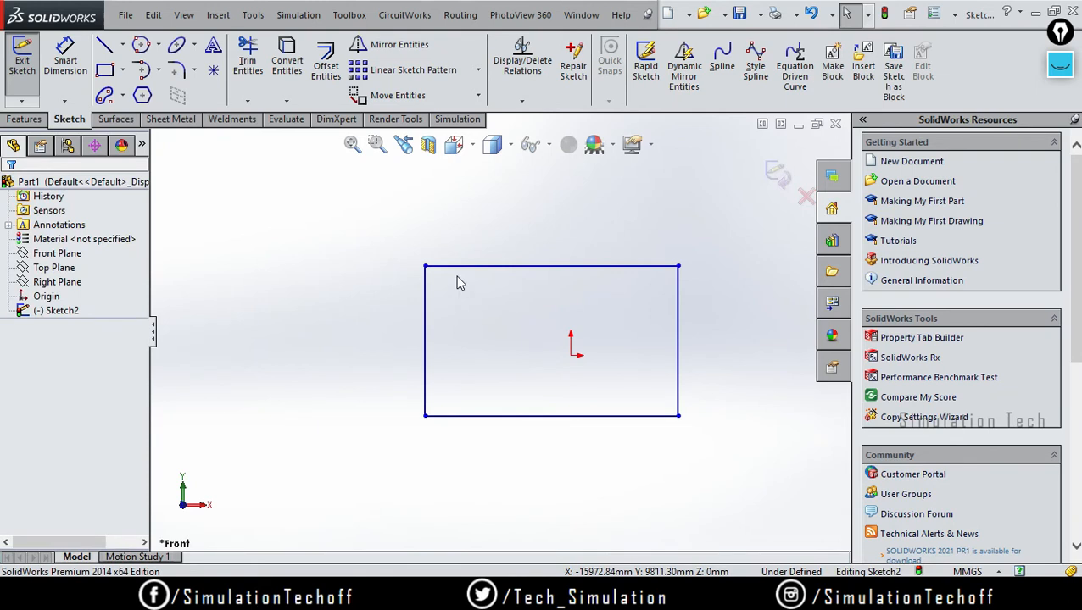
Undo the last move of the rectangle.
key(ctrl+z)
click(581, 402)
middle_drag(581, 402, 582, 471)
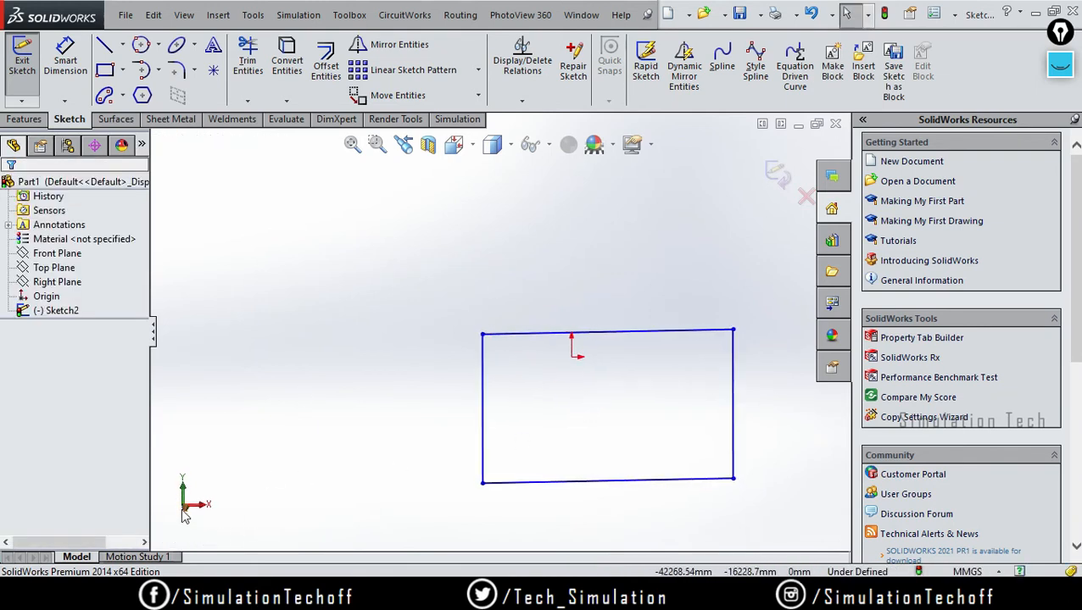
key(ctrl+1)
Add a Smart Dimension to the rectangle's lower horizontal edge and set its length to 20 mm.
click(65, 64)
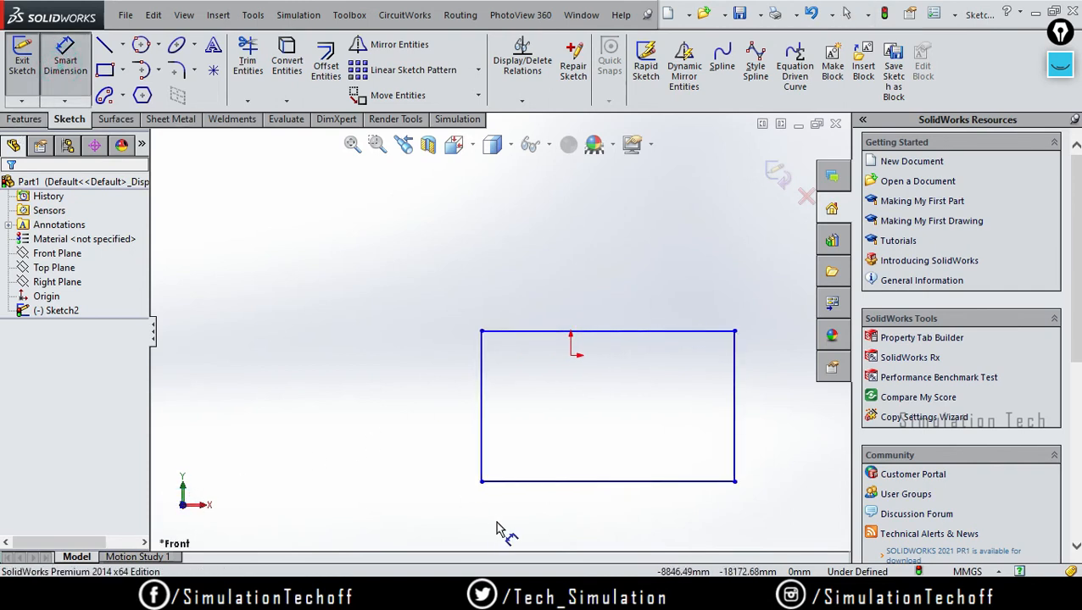
click(546, 481)
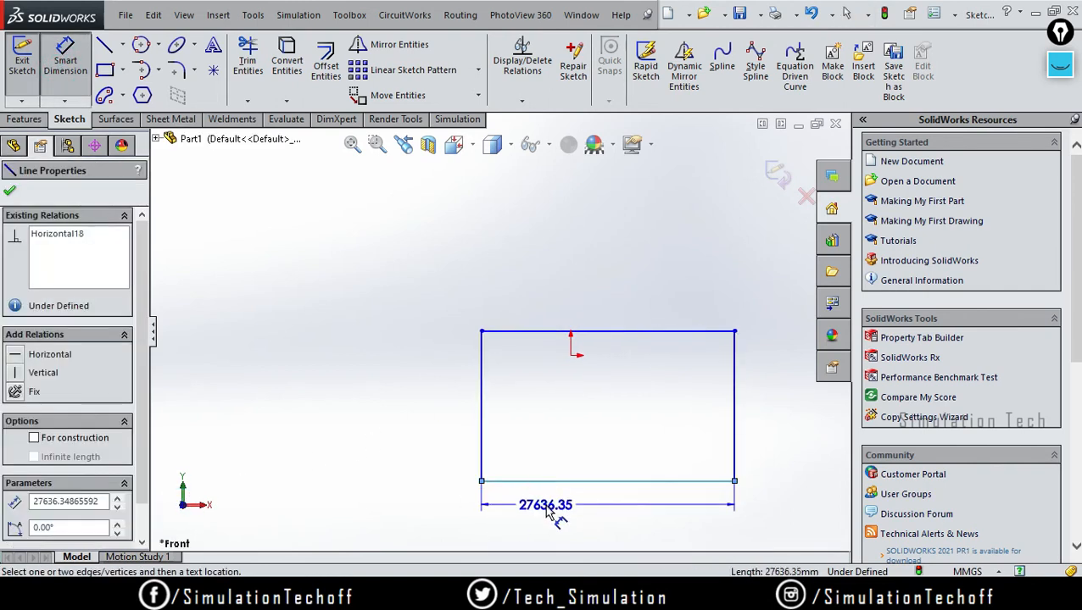
middle_drag(547, 511, 545, 492)
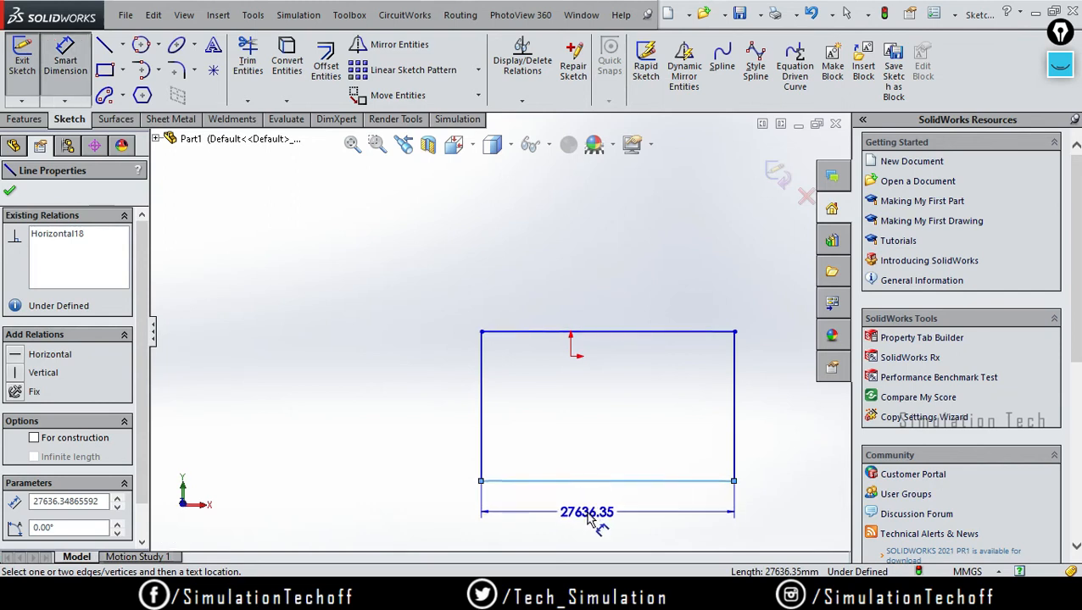
click(589, 516)
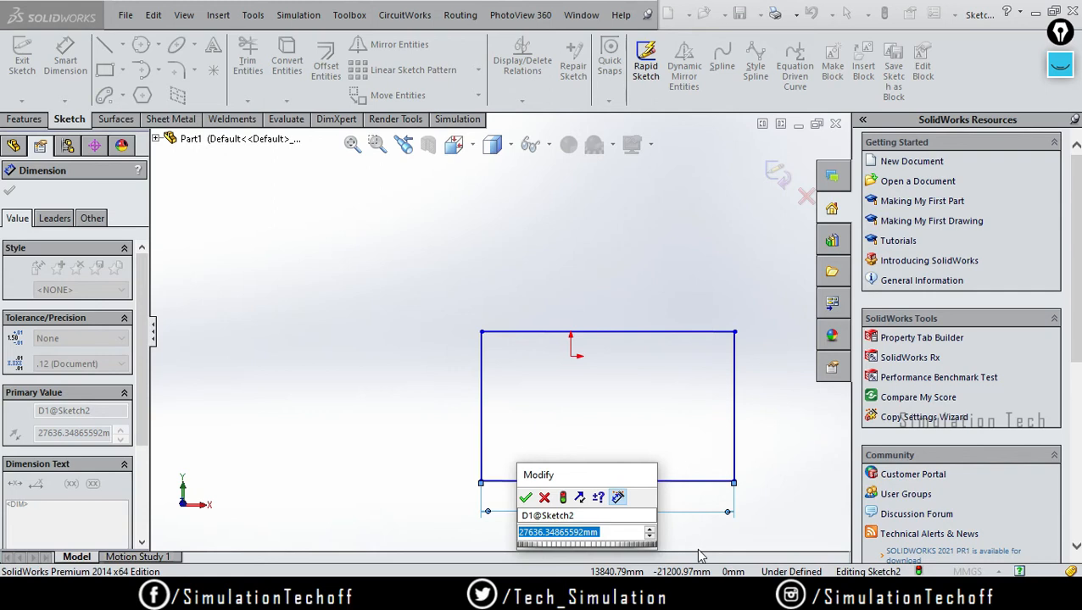
text(20)
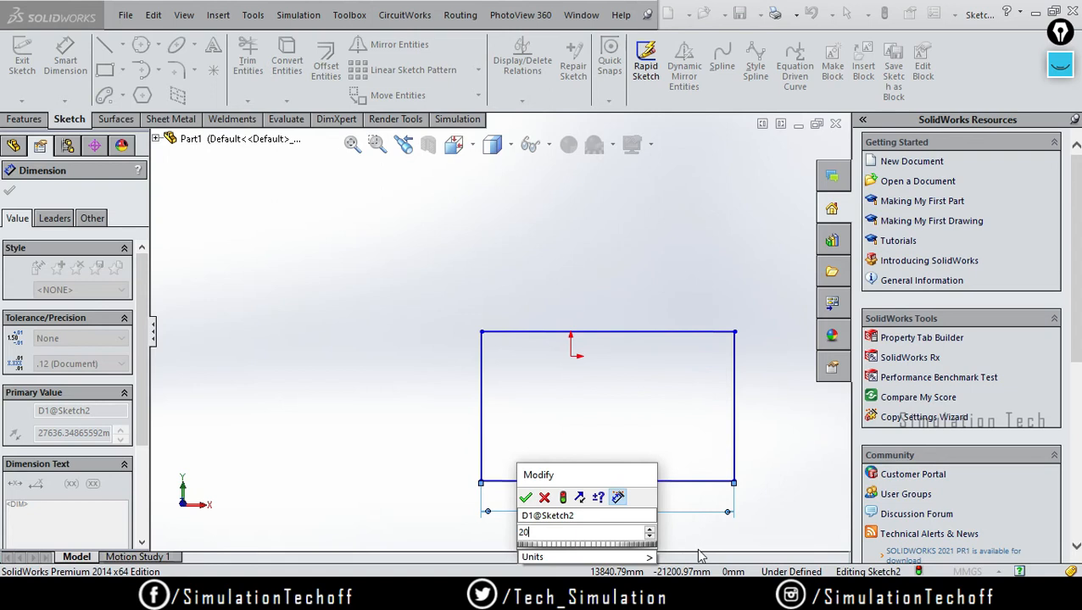
key(Return)
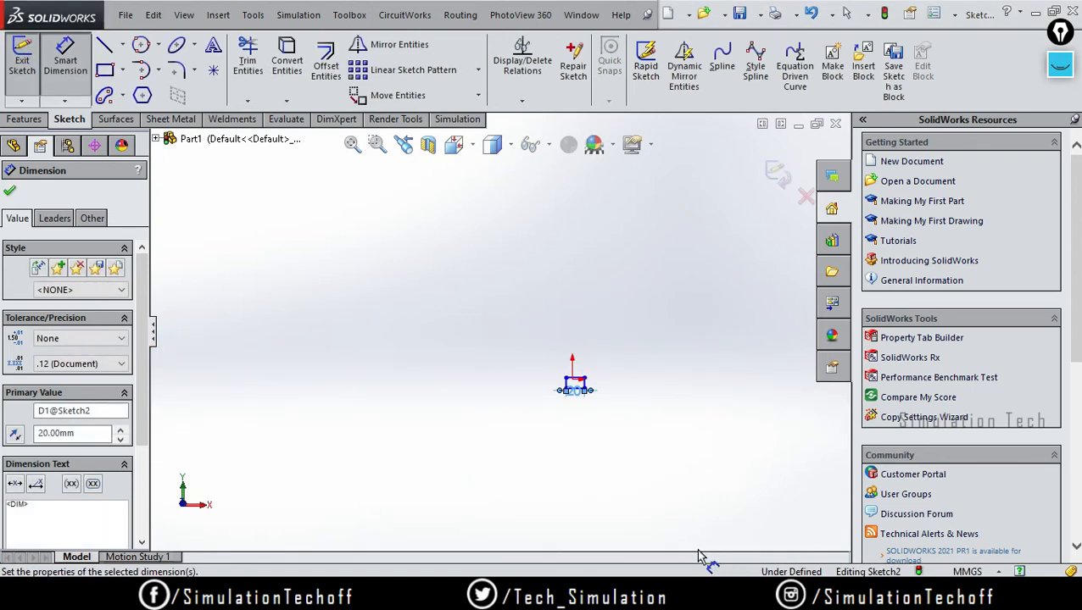
scroll(610, 430, down, 6)
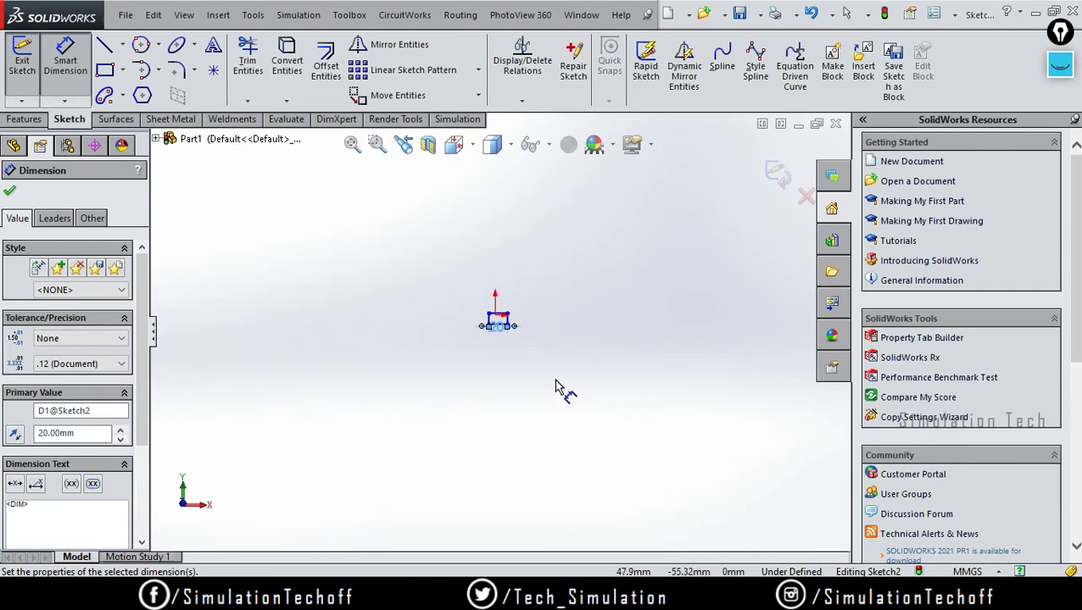
scroll(484, 325, down, 2)
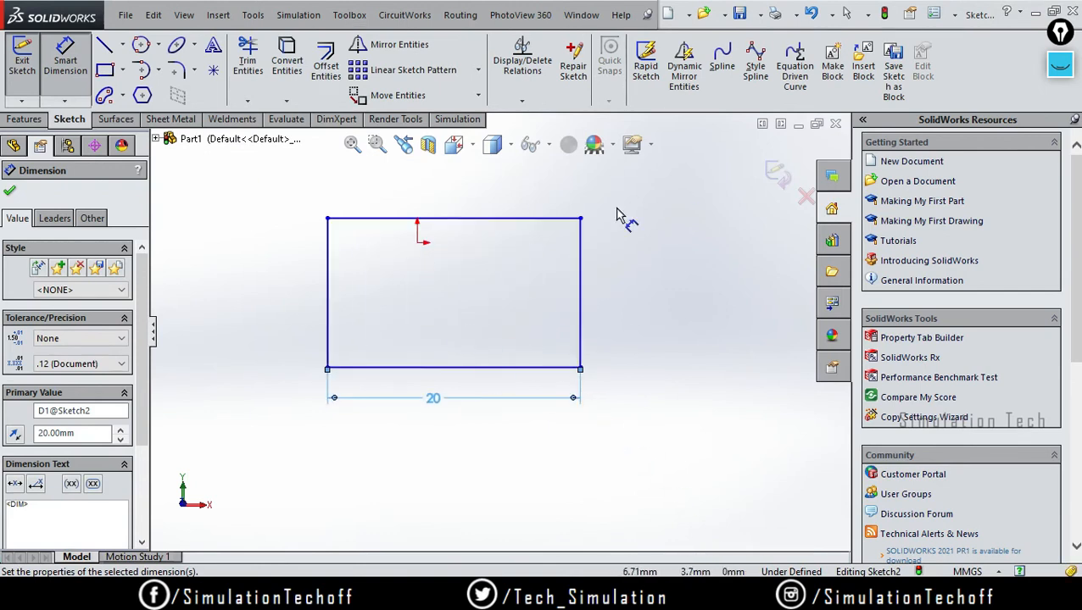
Exit dimensioning and use Sketch Fillet with a 3 mm radius on the rectangle's upper-left and upper-right corner vertices.
scroll(330, 345, down, 2)
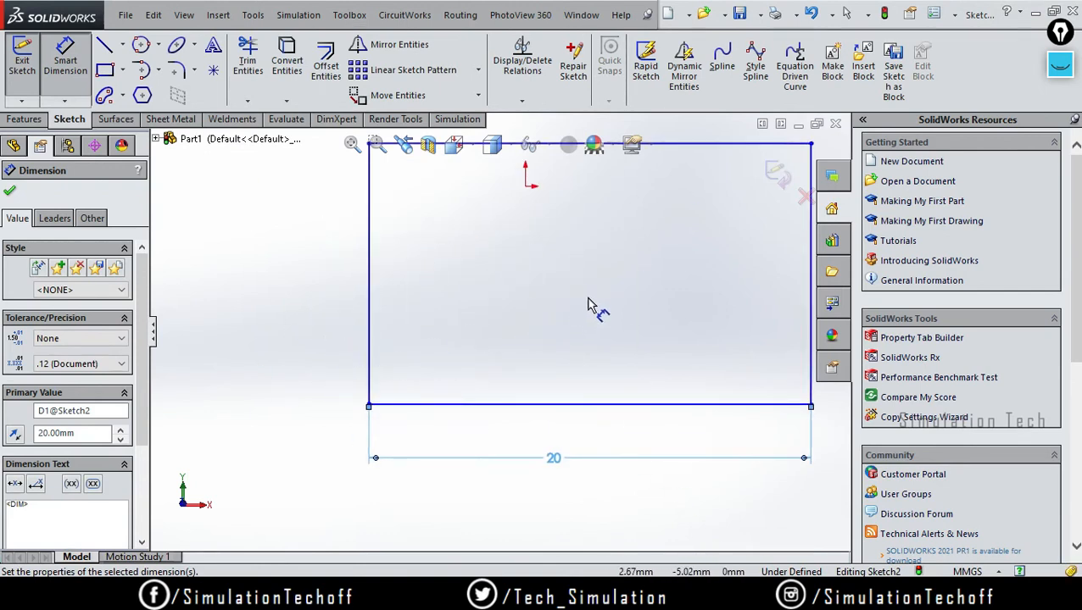
ctrl+middle_drag(604, 314, 497, 323)
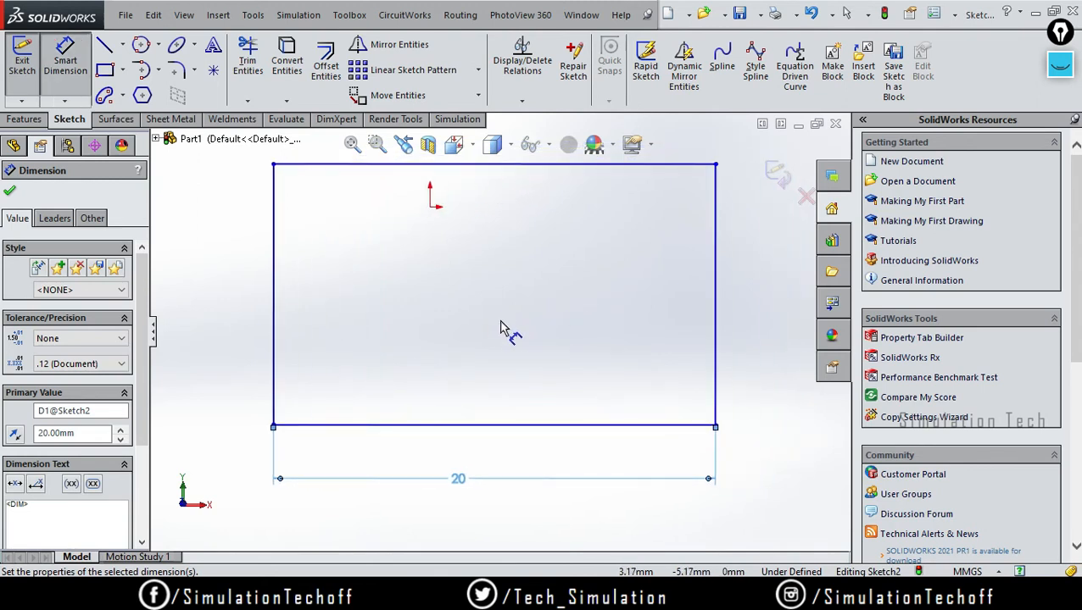
key(Escape)
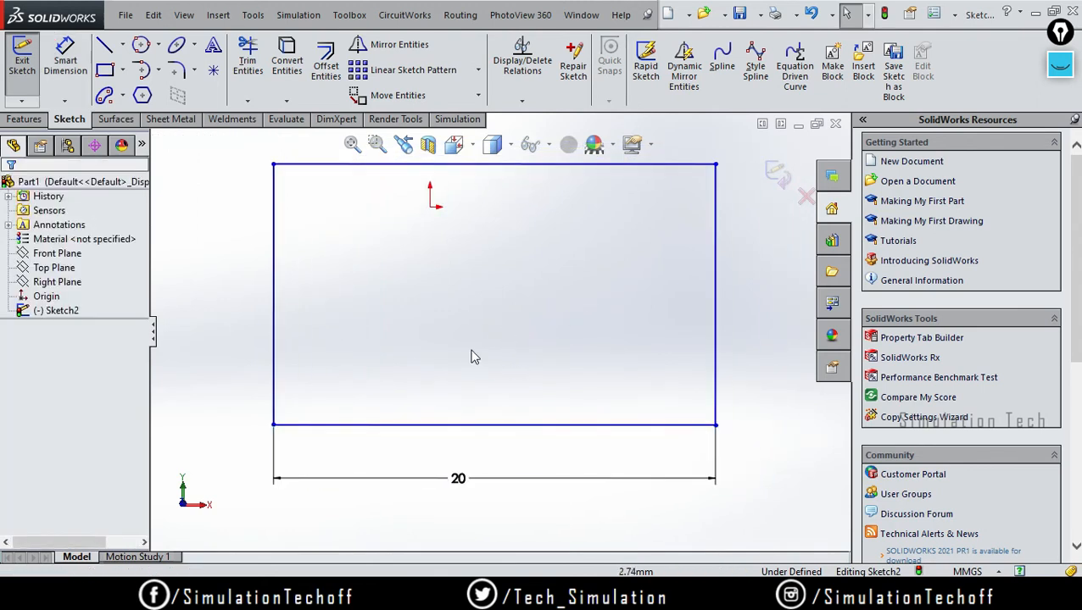
click(177, 69)
ctrl+middle_drag(430, 243, 437, 344)
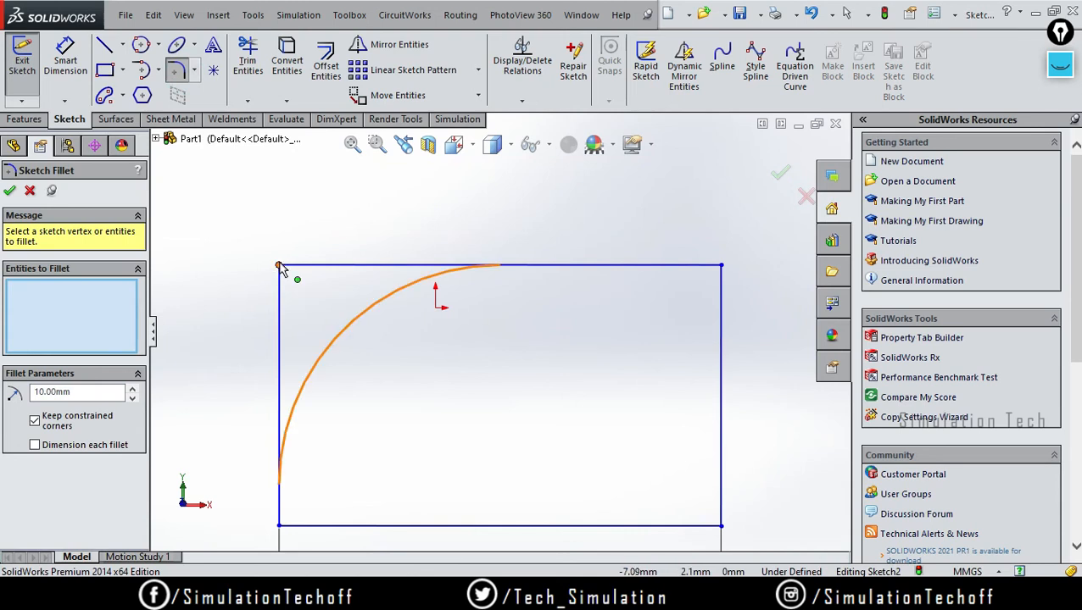
drag(80, 397, 8, 391)
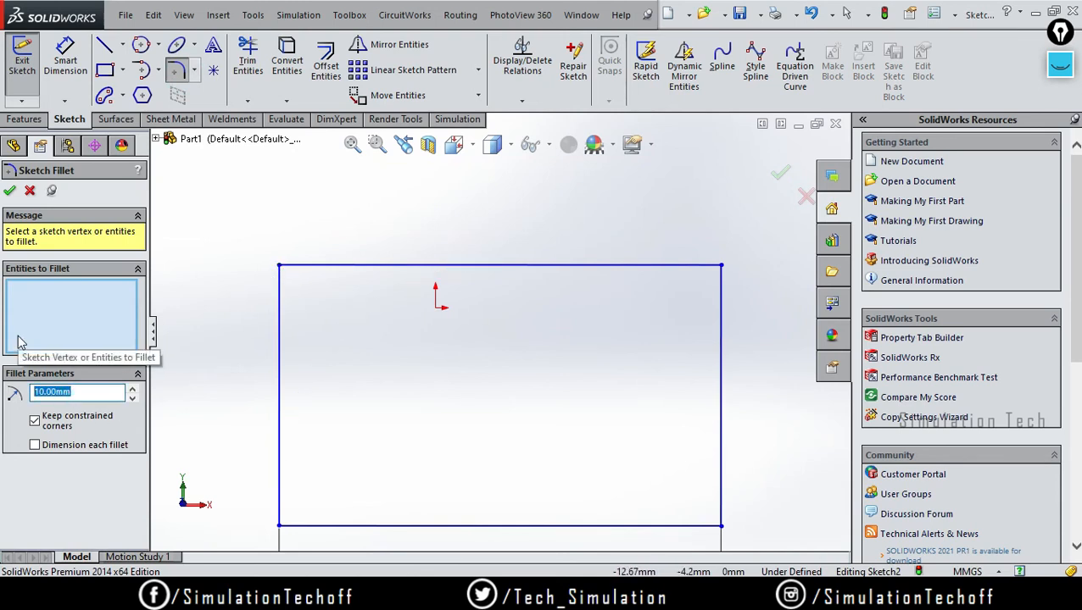
text(3)
click(278, 267)
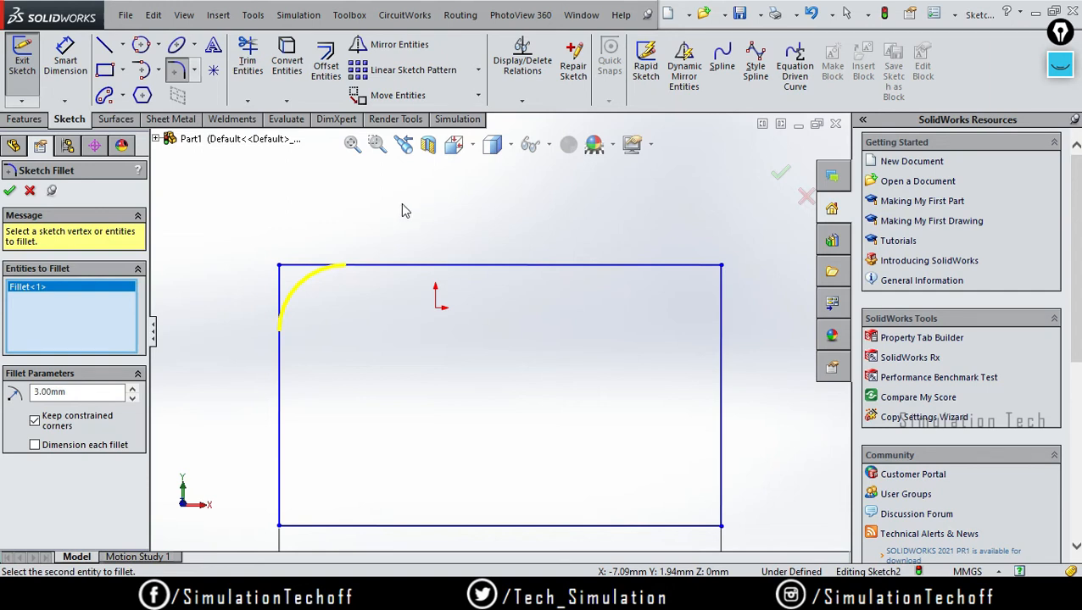
click(720, 267)
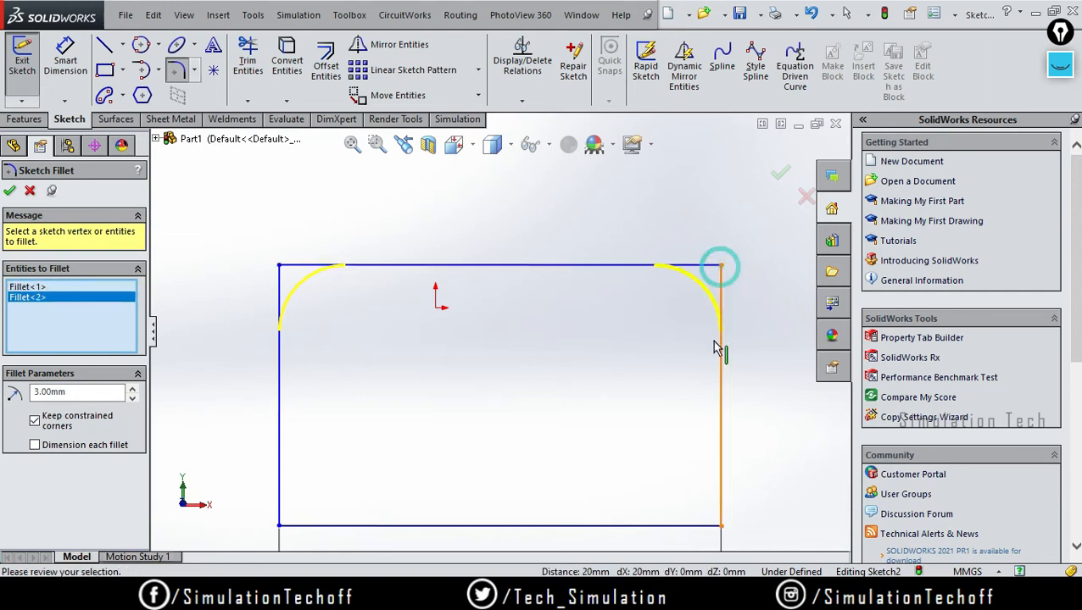
Add a 3 mm fillet at the rectangle's lower-left corner by picking its two adjoining edges, and apply all the fillets.
click(282, 490)
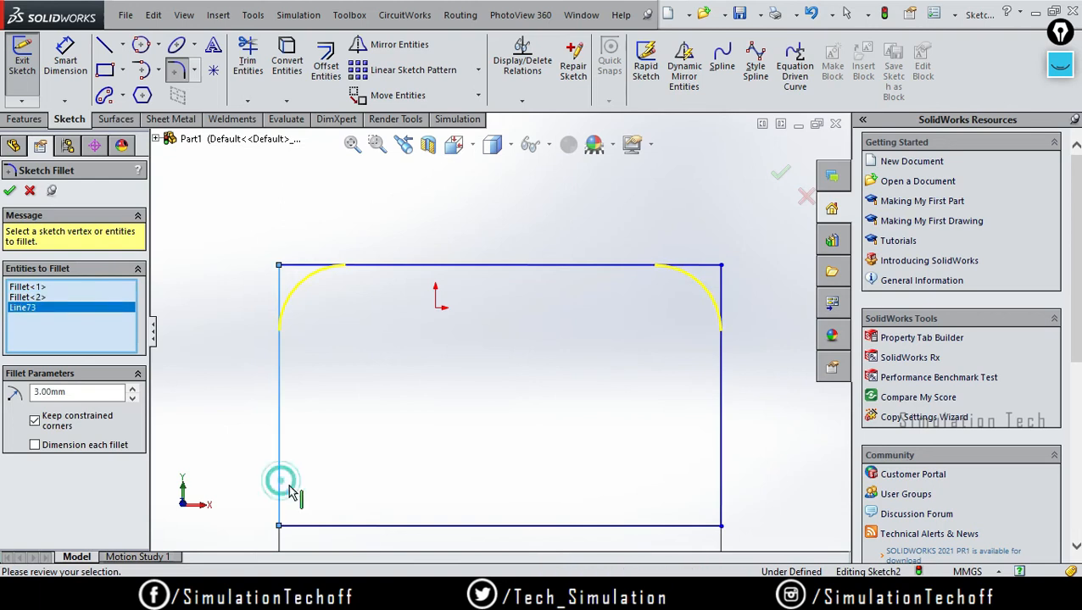
click(362, 524)
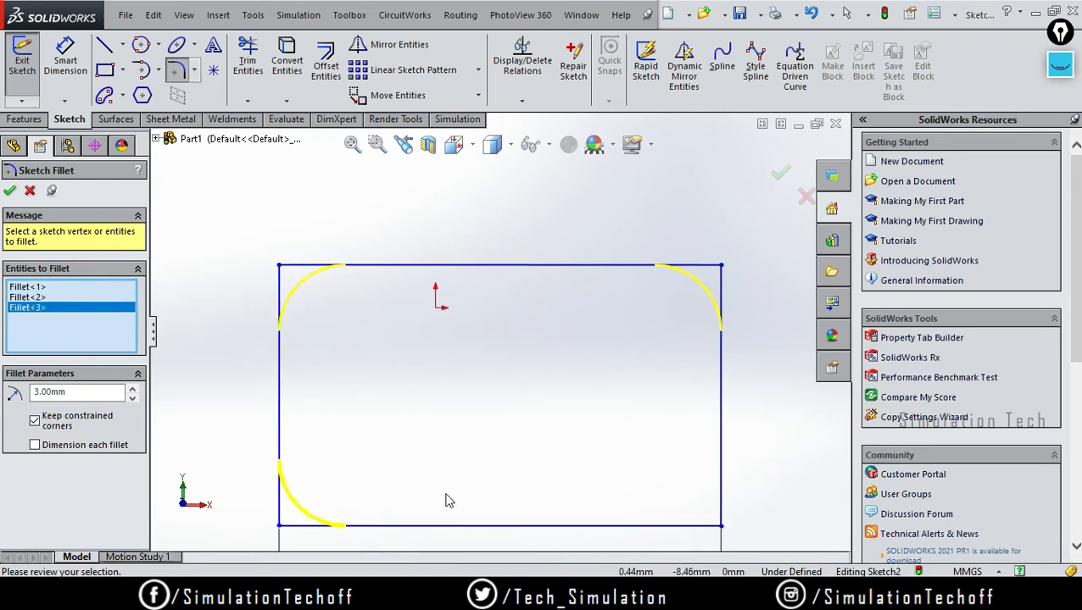
click(10, 191)
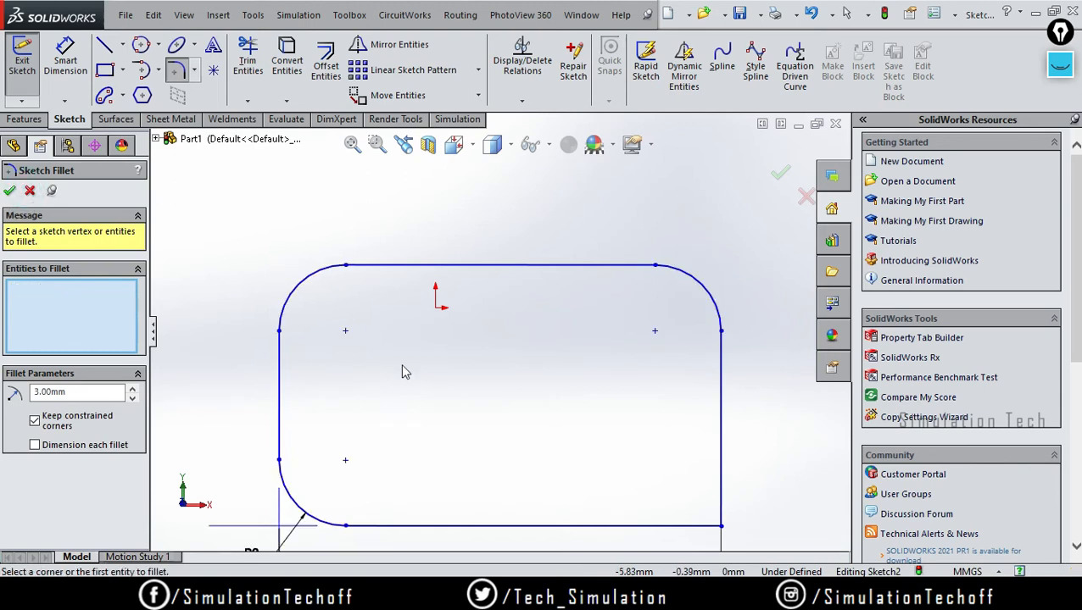
mouse_move(520, 431)
ctrl+middle_down()
mouse_move(535, 326)
mouse_move(524, 336)
ctrl+middle_up()
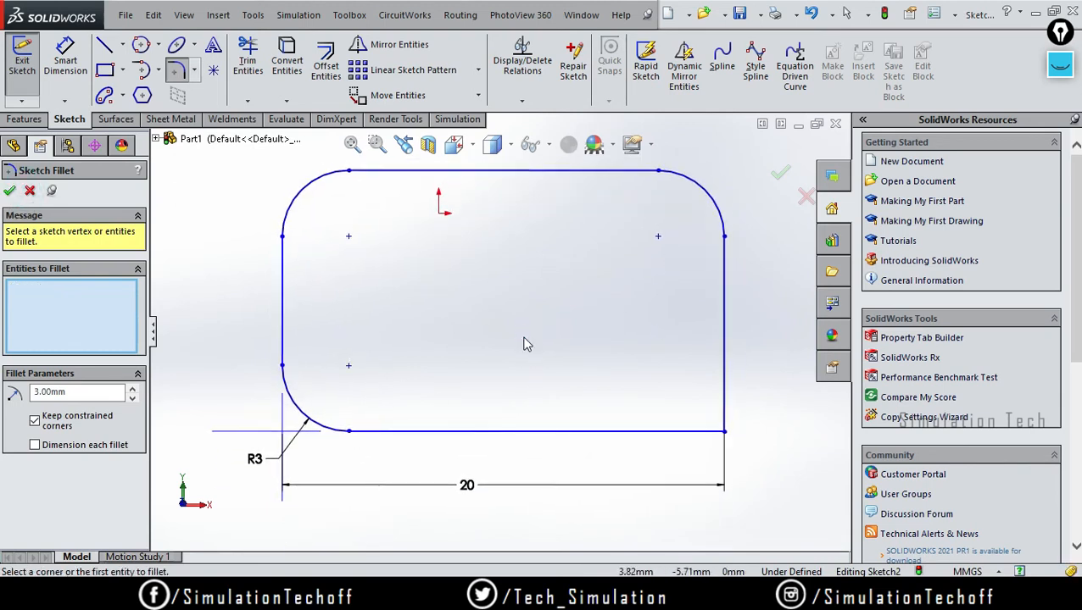
click(10, 190)
Try to chamfer the rectangle's lower-right corner with Sketch Chamfer at an equal distance of 10 mm.
click(194, 70)
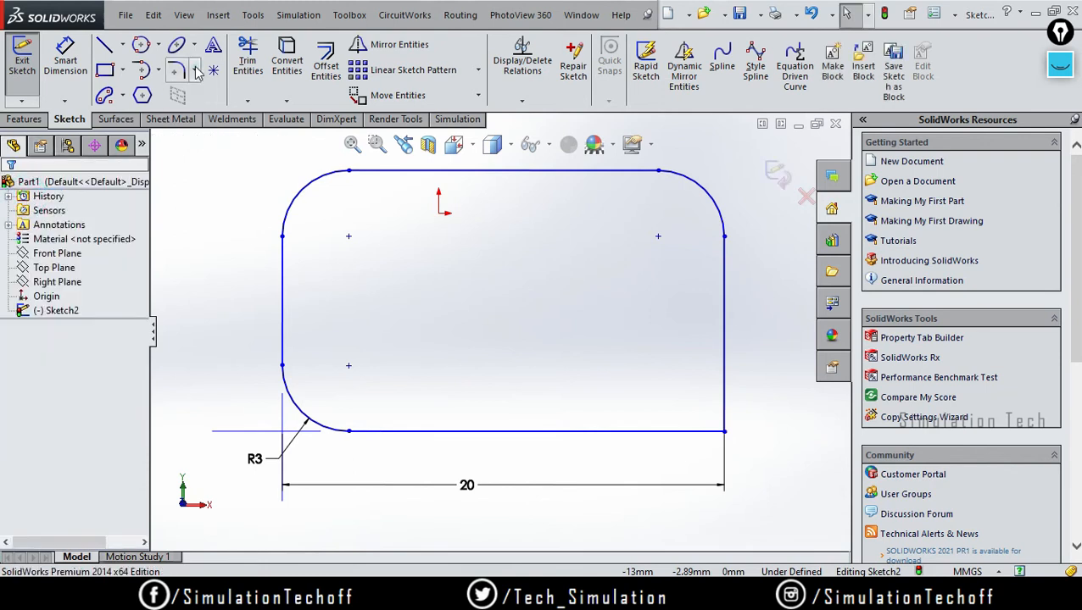
click(212, 120)
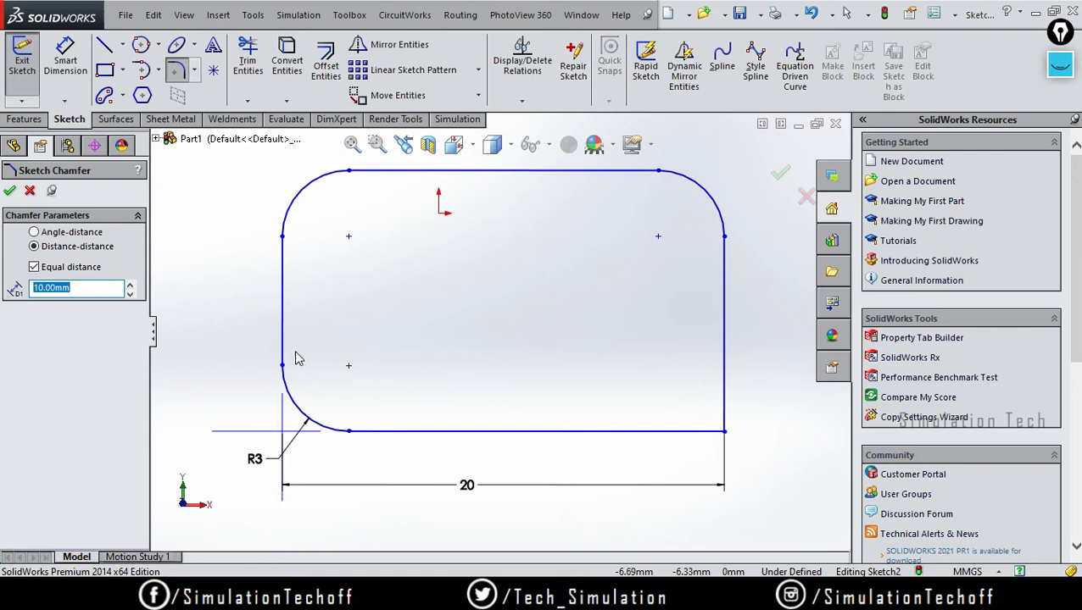
click(725, 432)
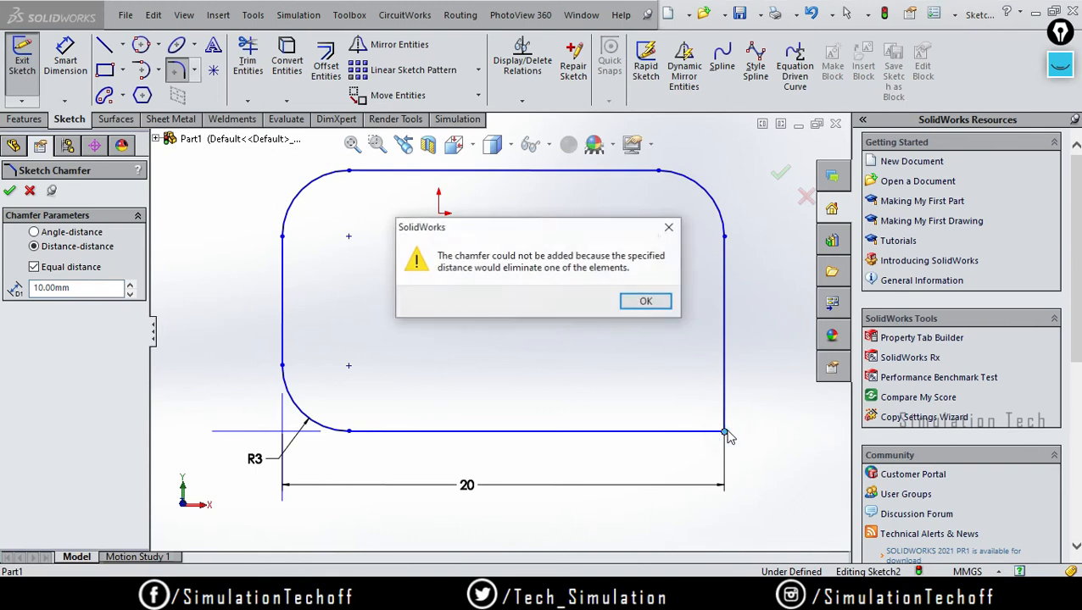
click(646, 302)
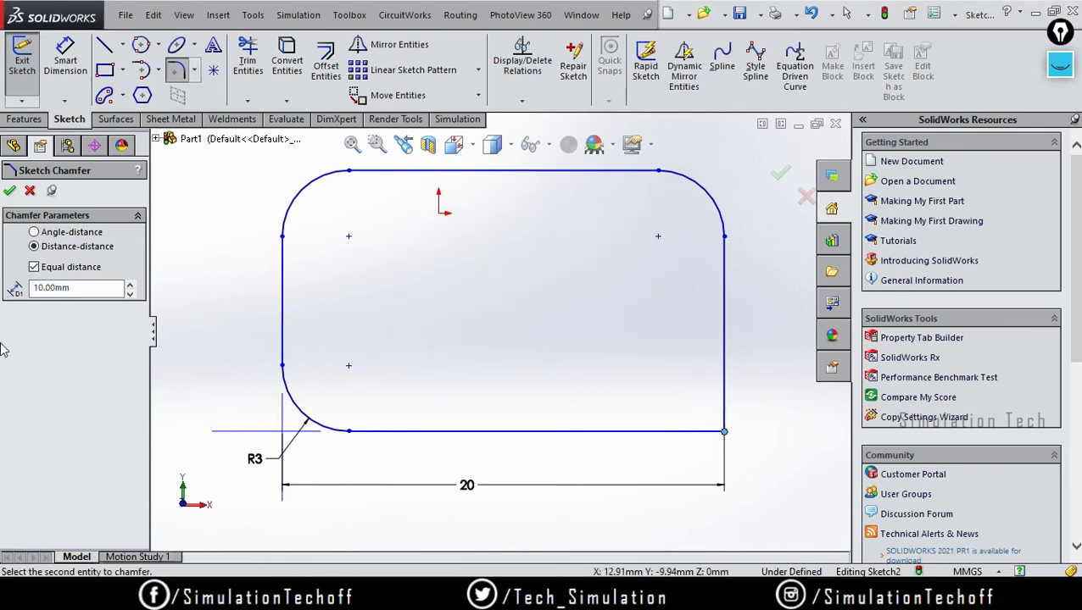
Set the chamfer distance to 2 mm and apply the equal-distance chamfer to the lower-right corner.
double_click(88, 293)
text(2)
key(Return)
click(788, 464)
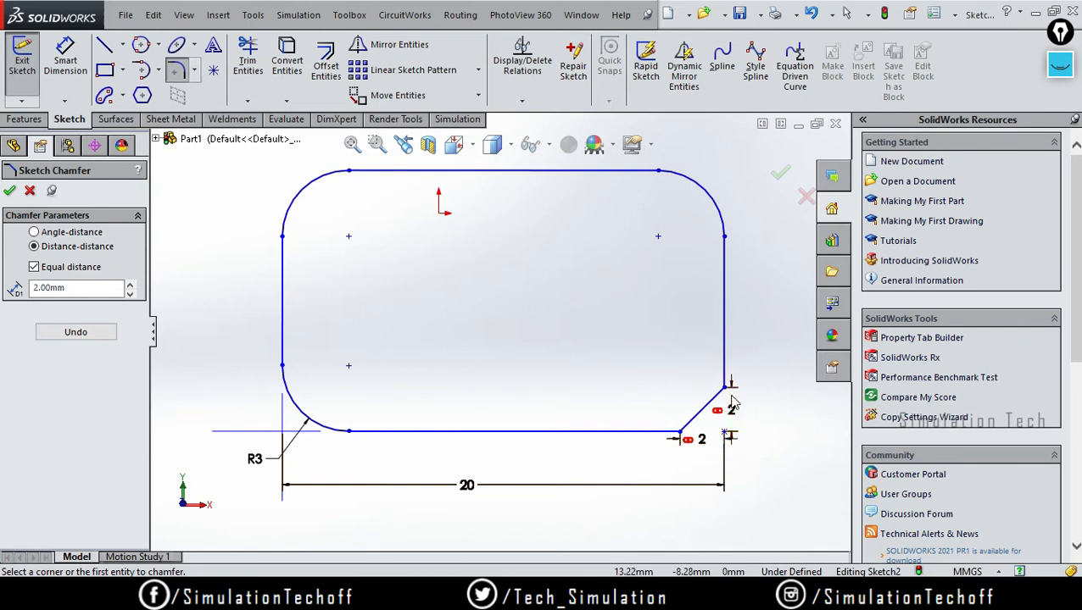
Switch the chamfer type to Angle-distance, leave the command and undo the lower-right corner chamfer.
click(34, 232)
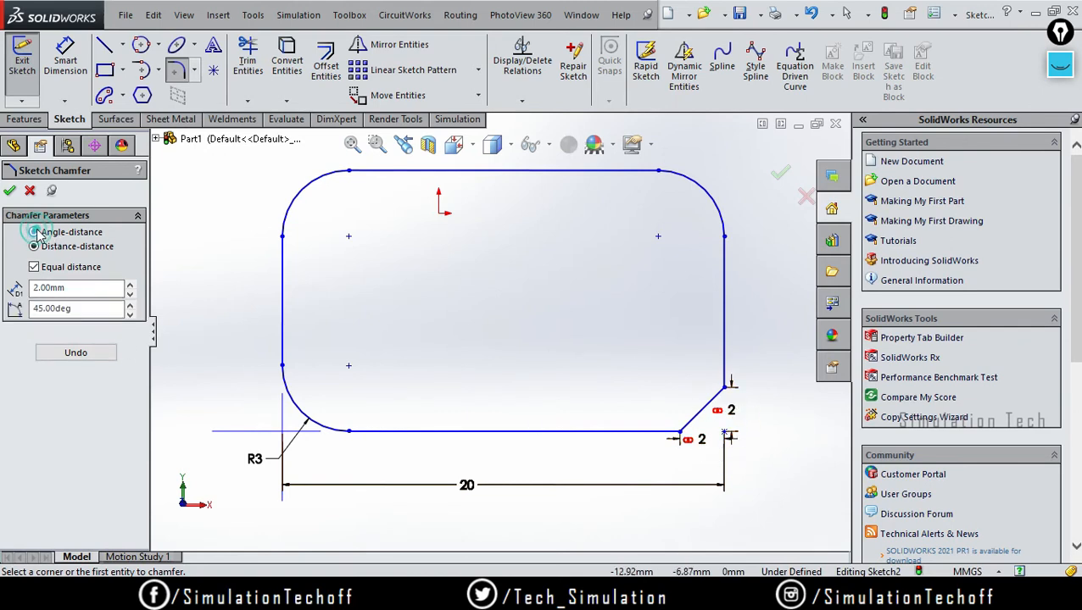
key(Escape)
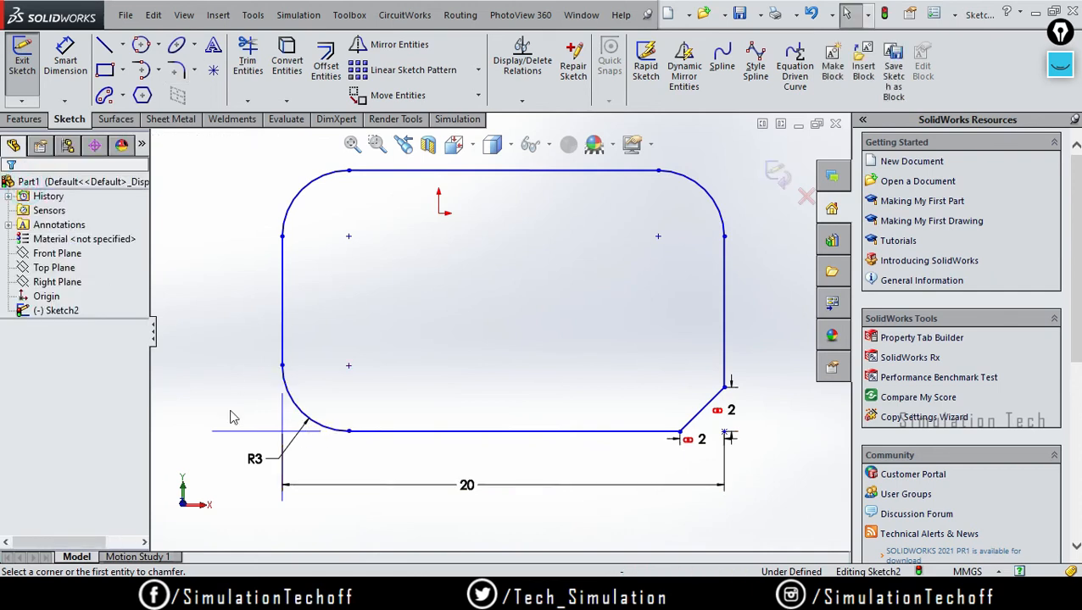
key(ctrl+z)
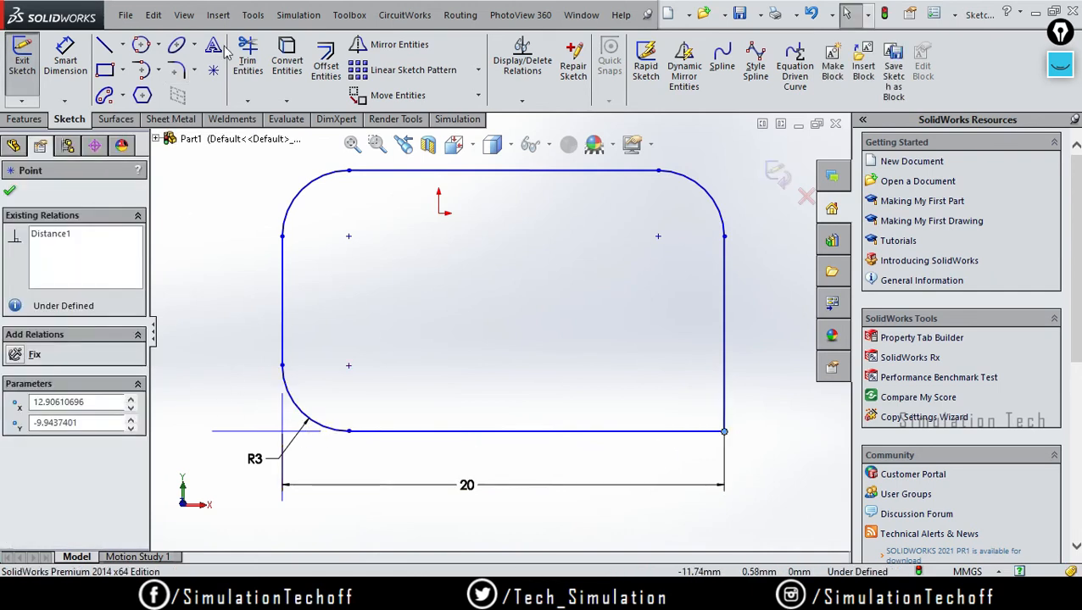
Chamfer the lower-right corner using Angle-distance with a 2 mm distance and a 60° angle.
click(194, 71)
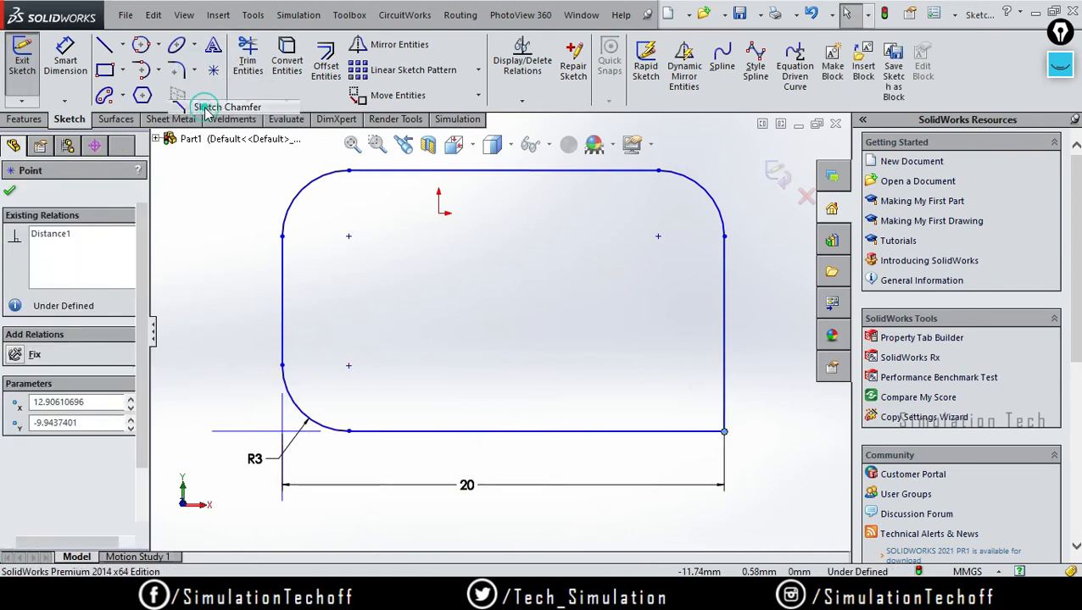
click(208, 106)
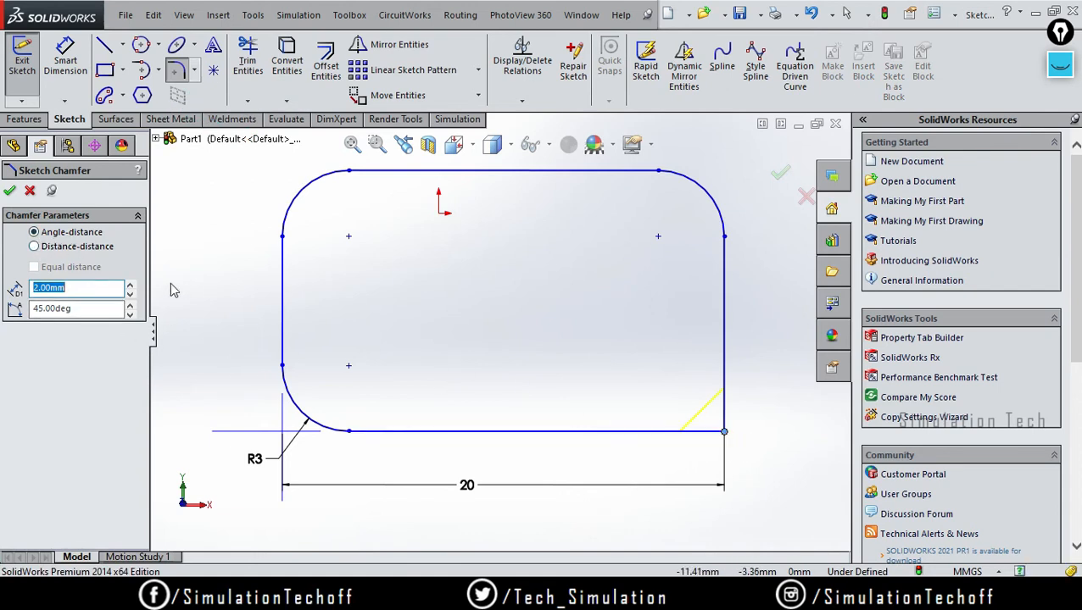
click(89, 307)
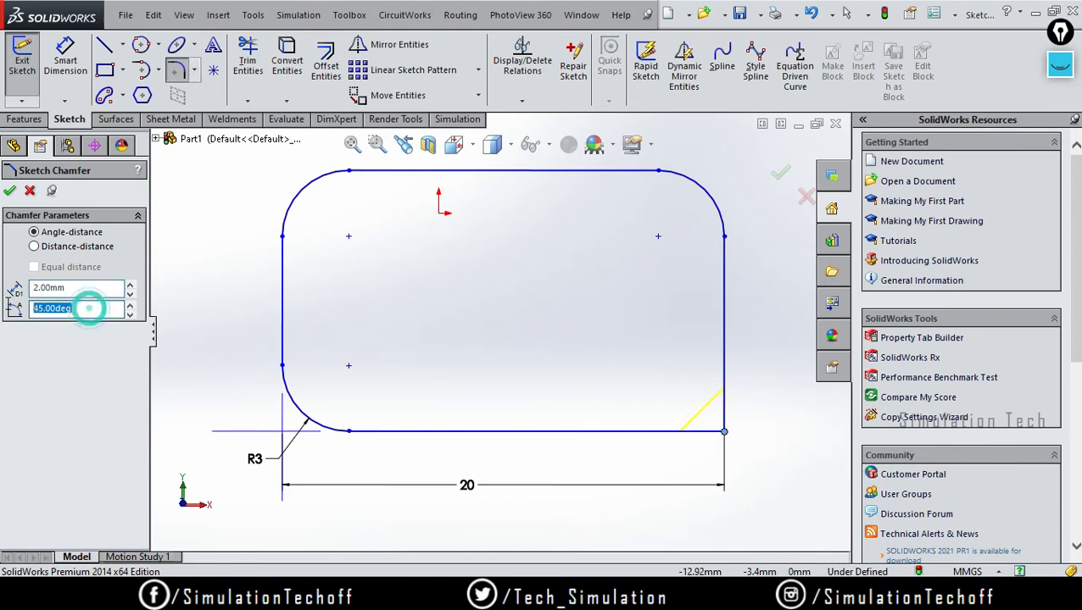
text(60)
key(Return)
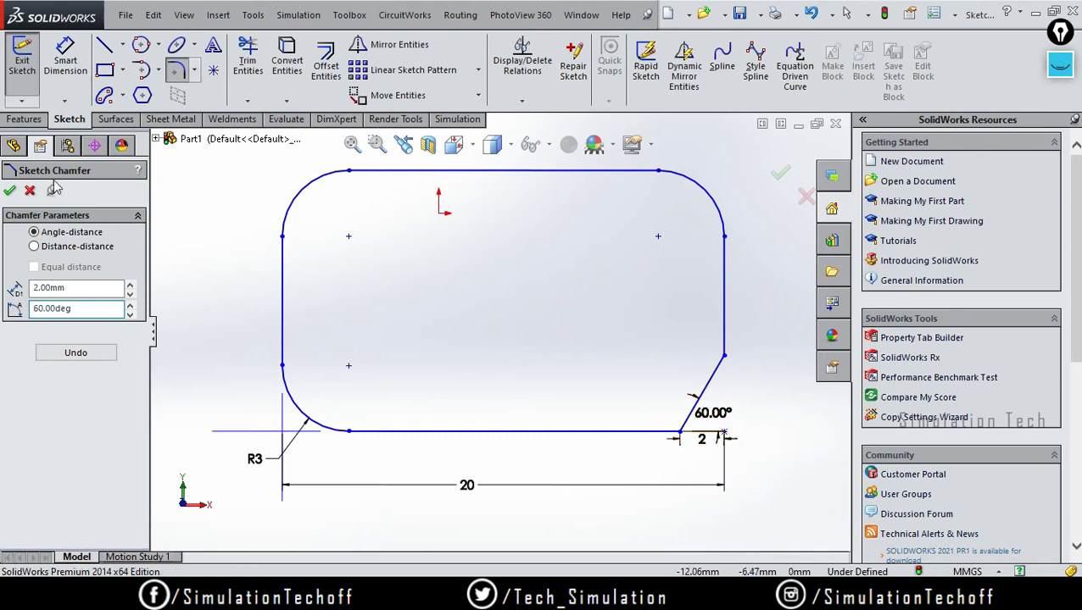
click(10, 190)
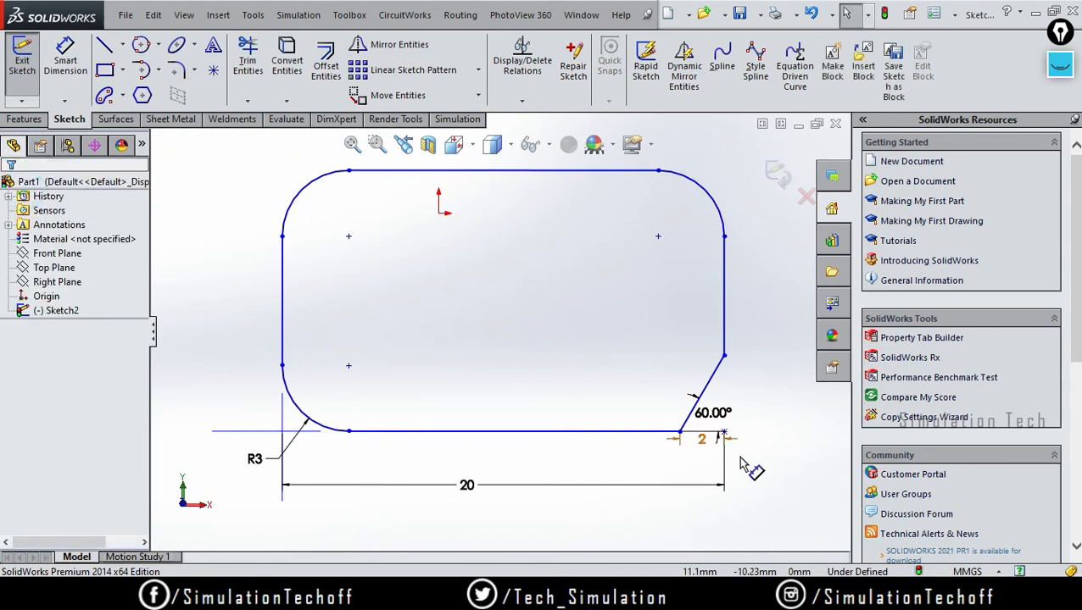
Set the chamfer's angle dimension to 65°.
click(727, 403)
click(726, 404)
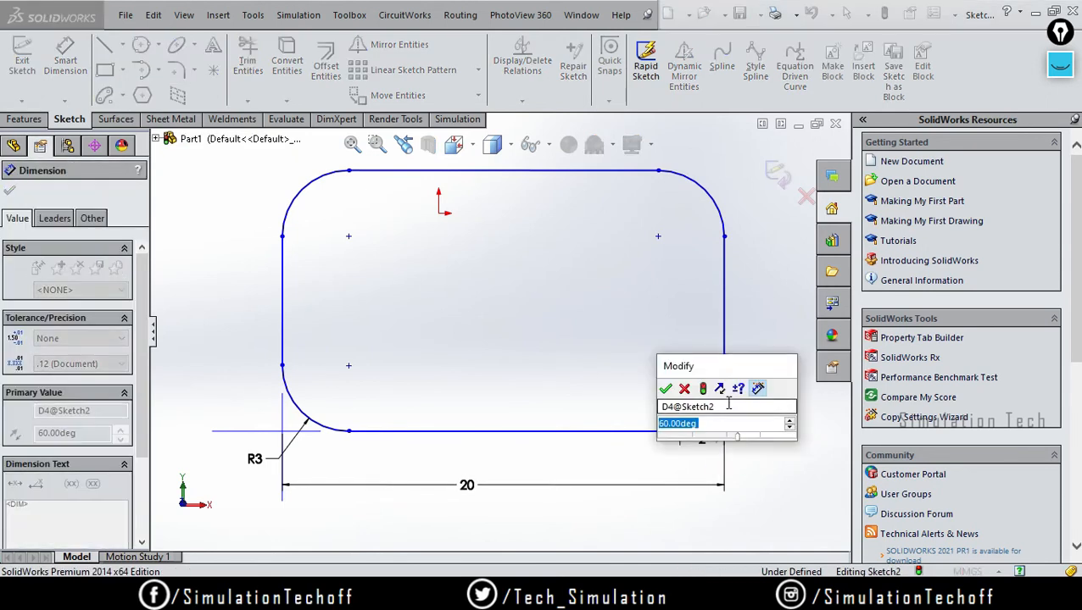
text(65)
key(Return)
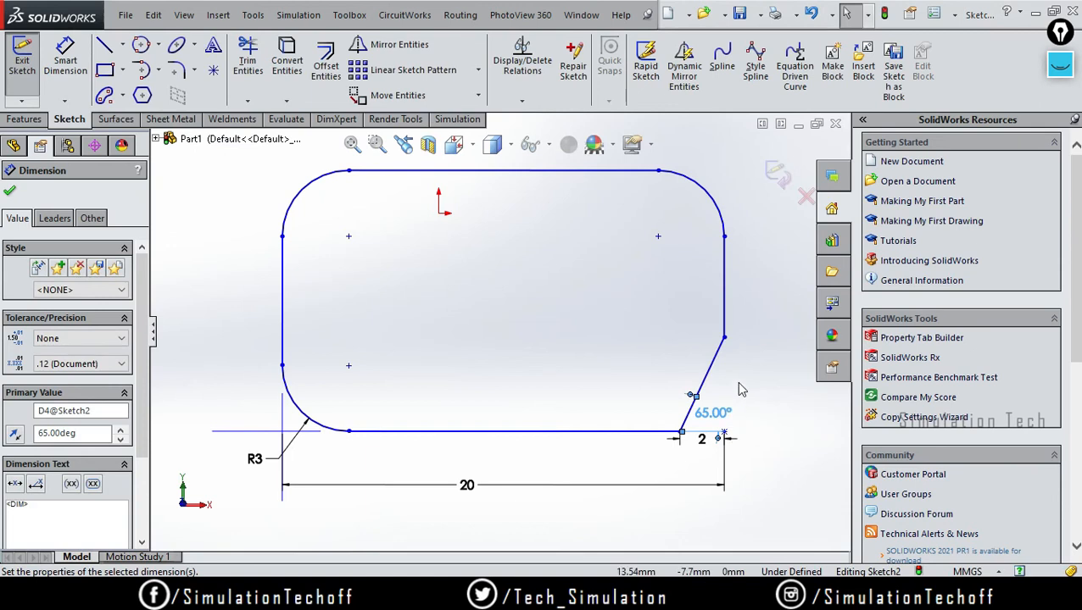
click(738, 389)
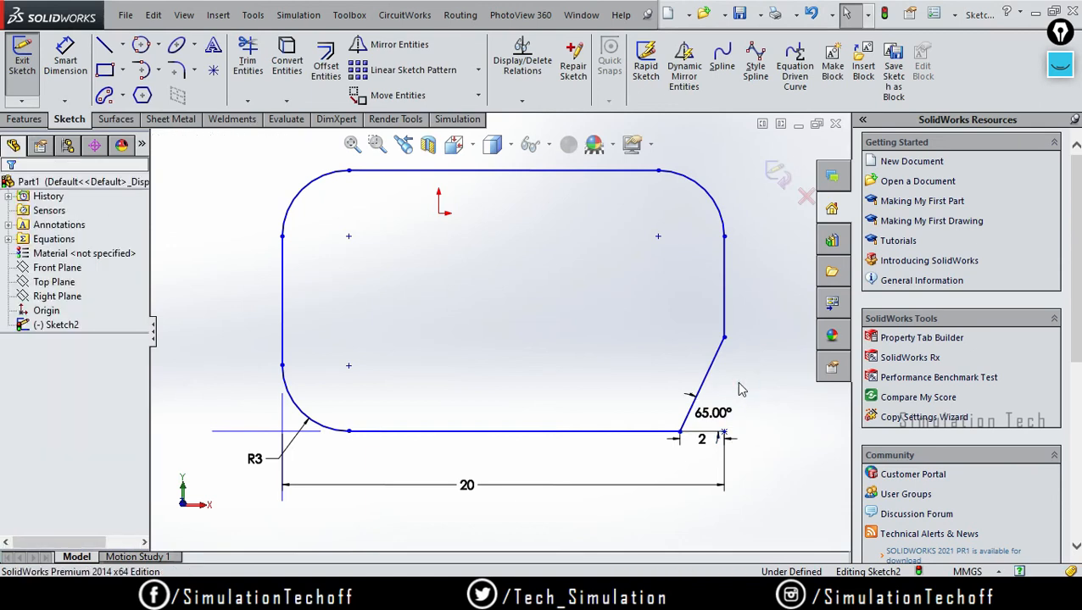
Set the chamfer's angle dimension to 45° and move its label outside the rectangle's lower-right corner.
double_click(716, 411)
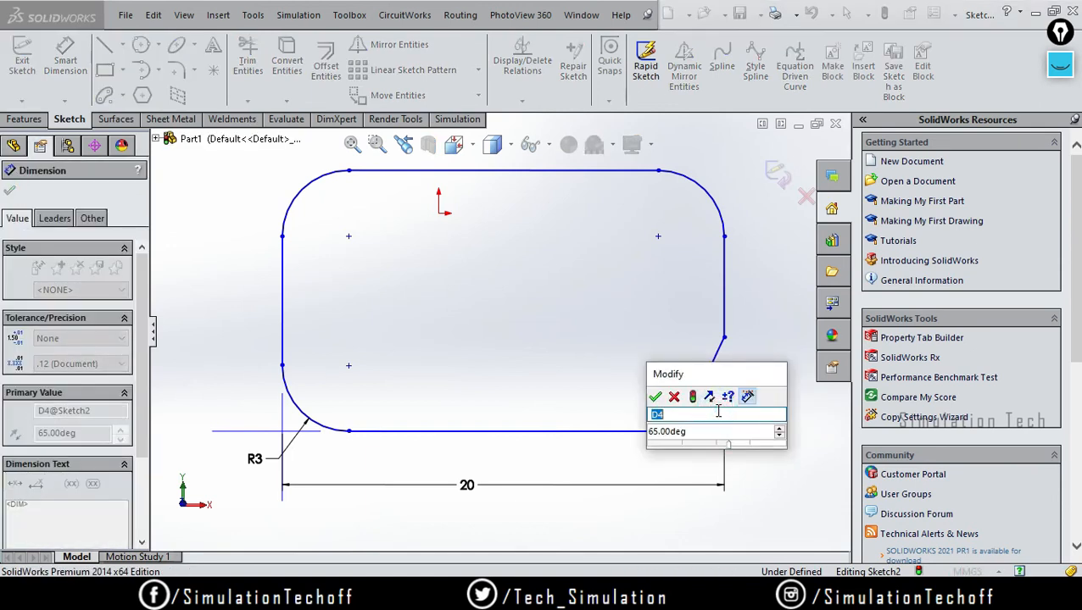
double_click(713, 432)
text(4)
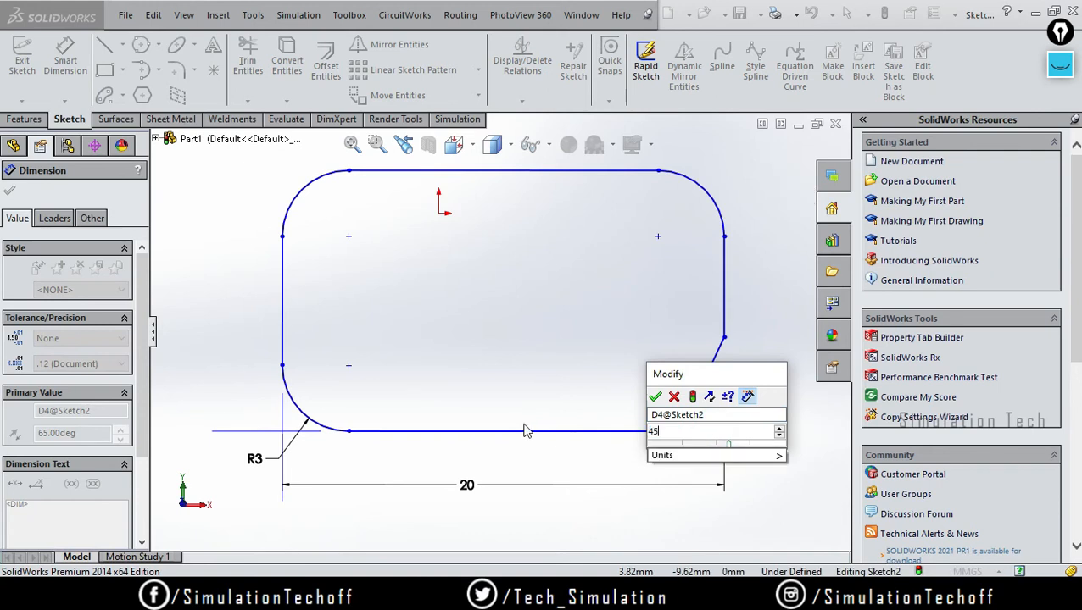
text(5)
key(Return)
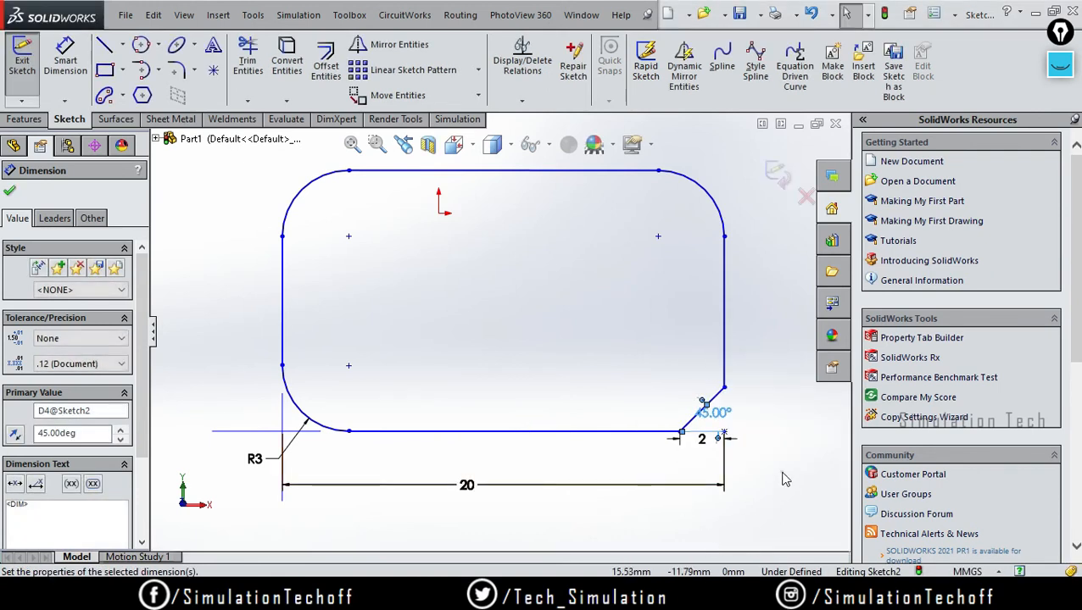
click(782, 473)
drag(721, 415, 778, 417)
click(768, 483)
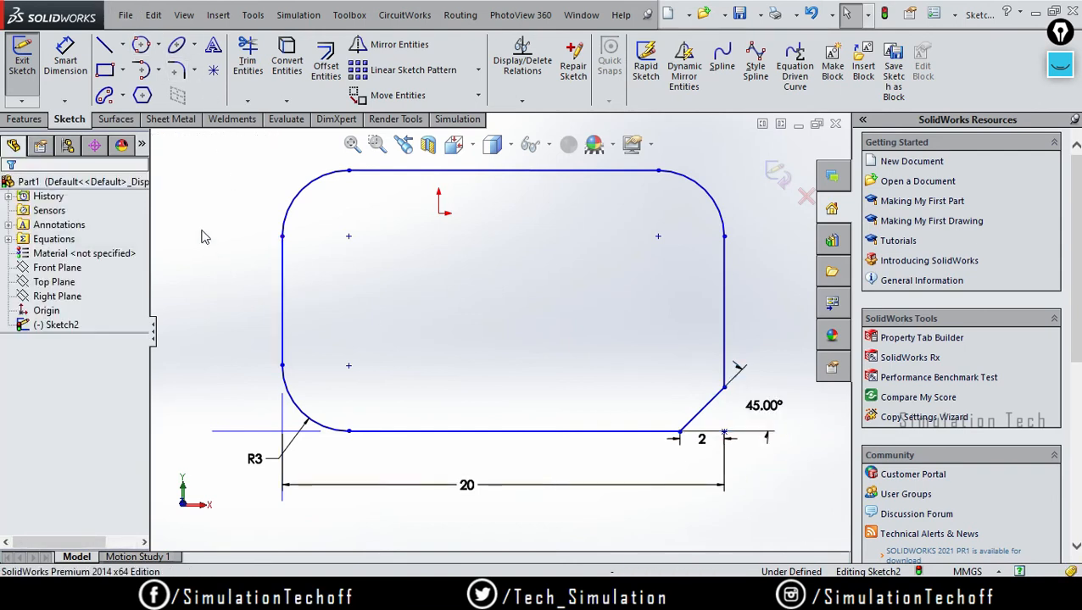
Select the whole filleted and chamfered rectangle with its dimensions and delete it from the sketch.
scroll(455, 310, down, 3)
scroll(456, 308, up, 6)
click(279, 189)
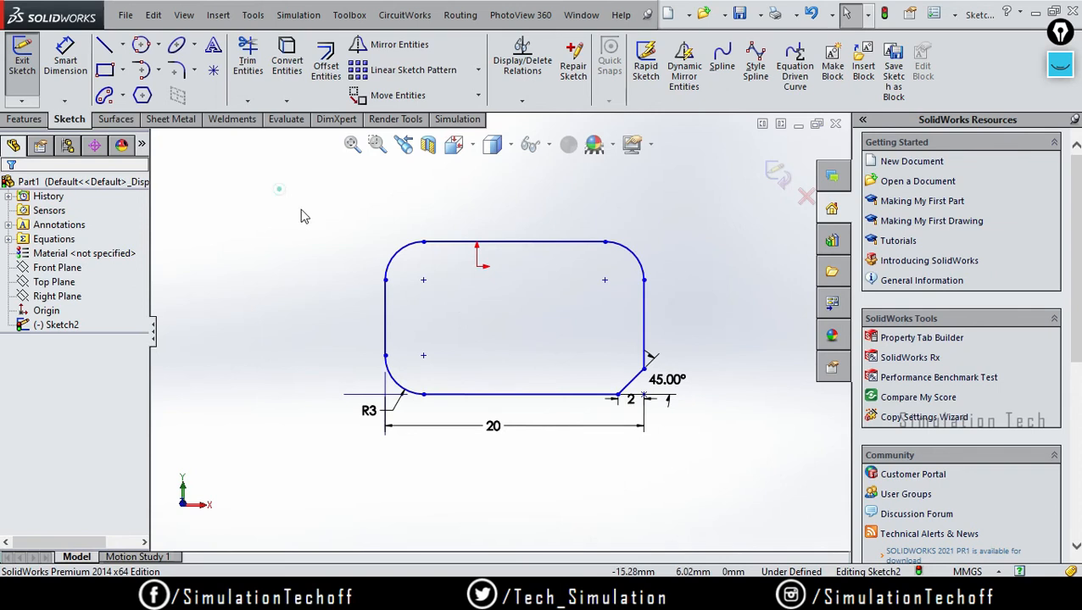
mouse_move(278, 188)
mouse_down()
mouse_move(767, 514)
mouse_move(763, 504)
mouse_up()
key(Delete)
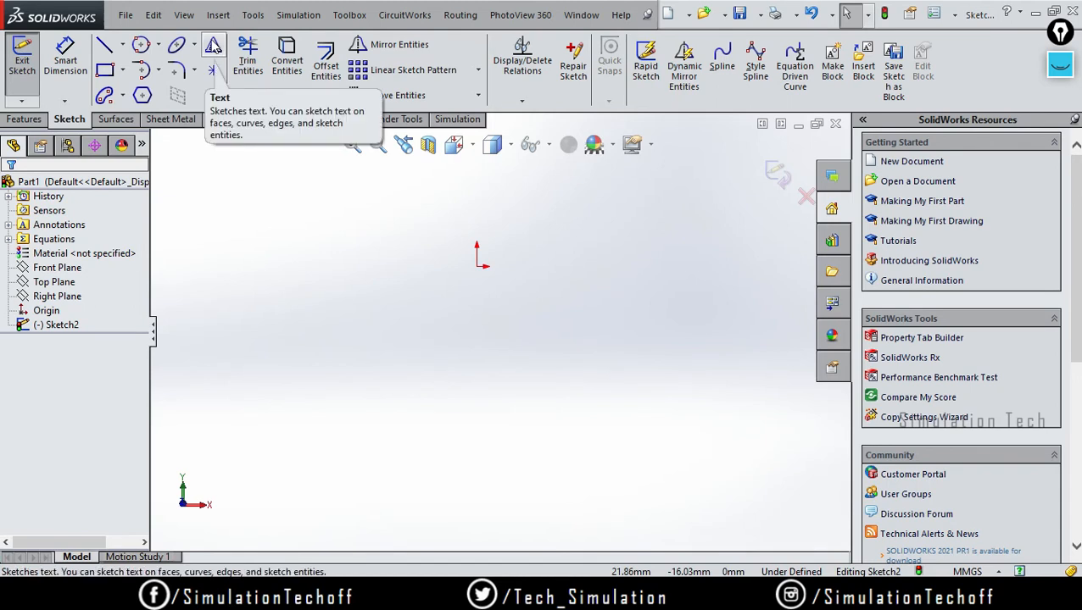
click(23, 119)
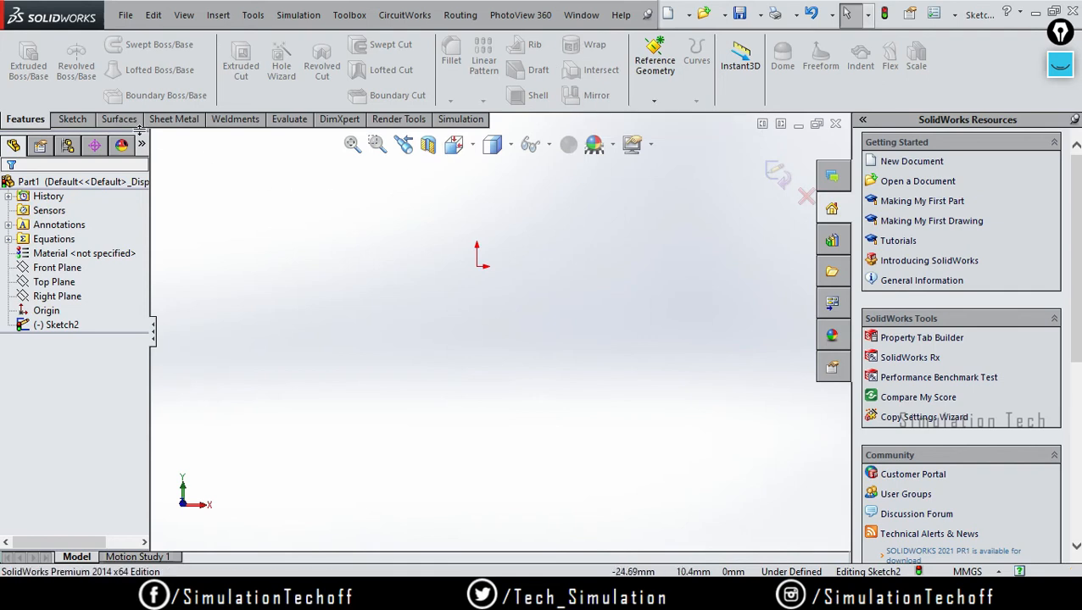
click(68, 120)
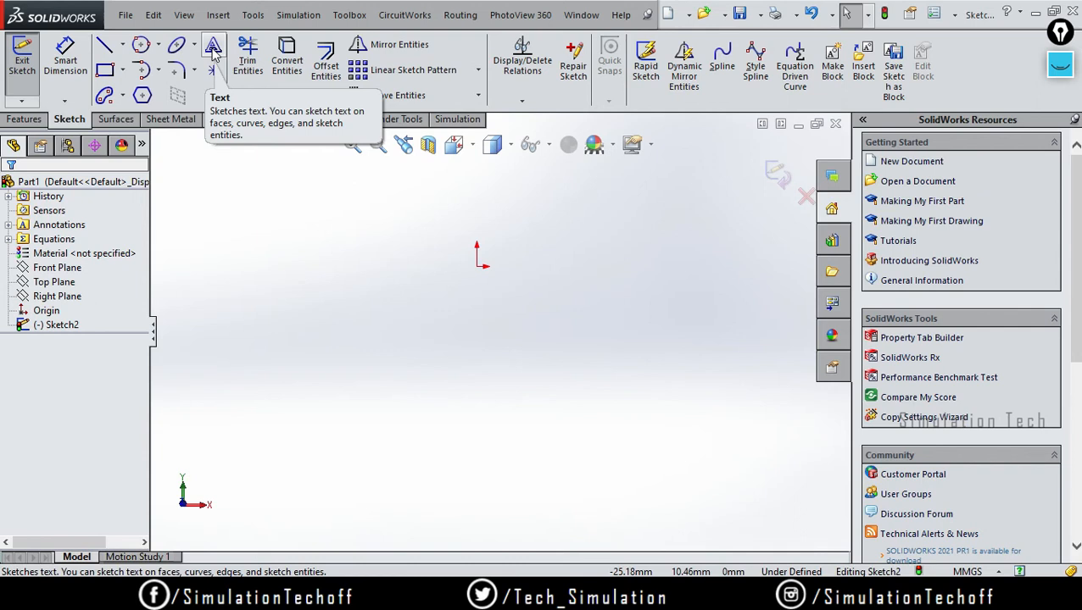
Exit the emptied sketch and return to the part.
click(23, 119)
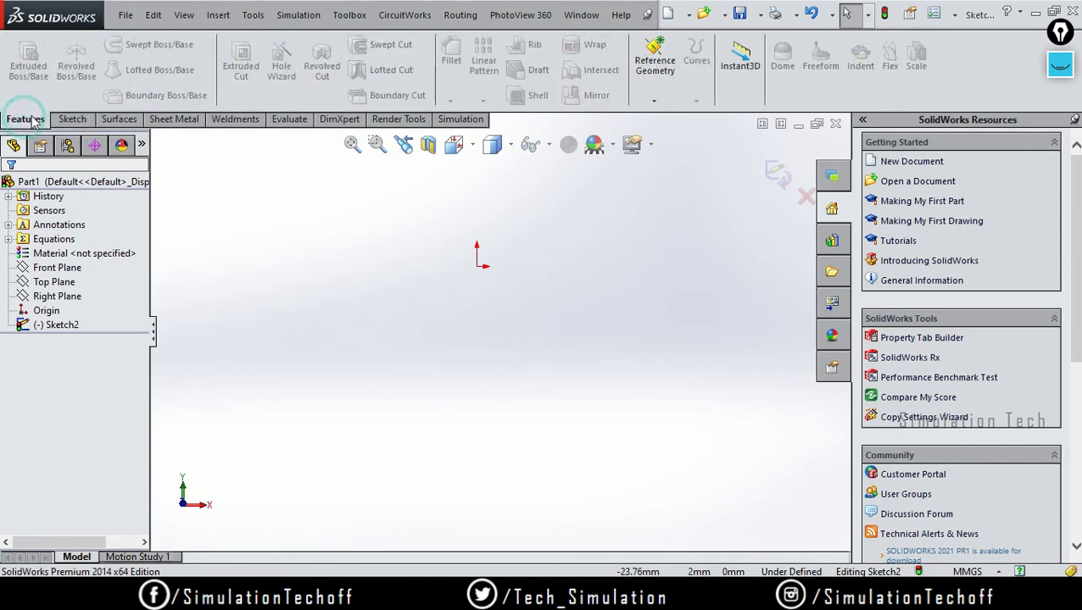
click(54, 283)
click(60, 269)
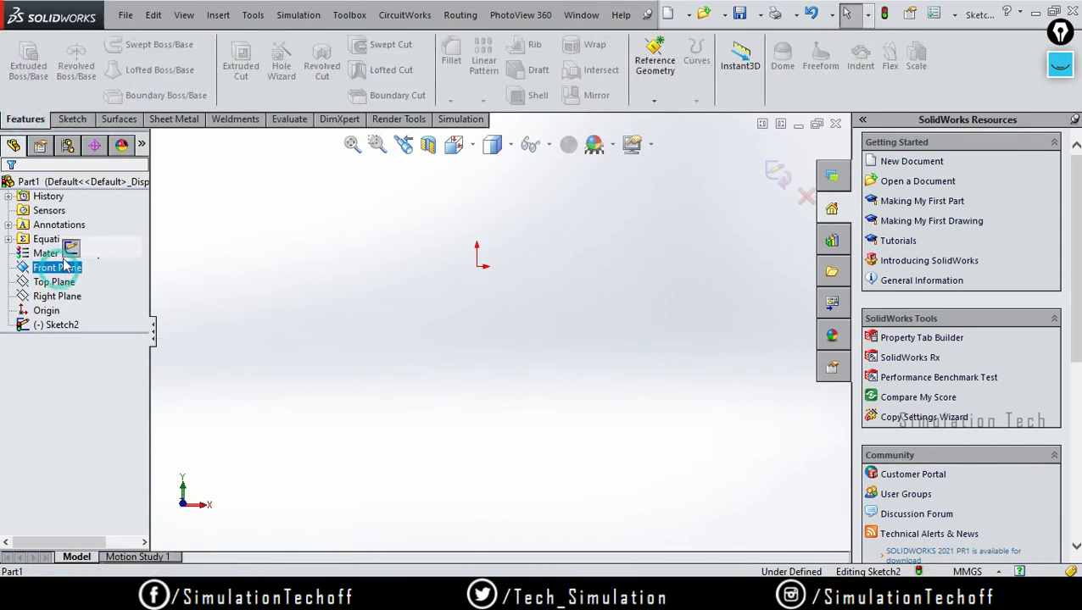
click(72, 248)
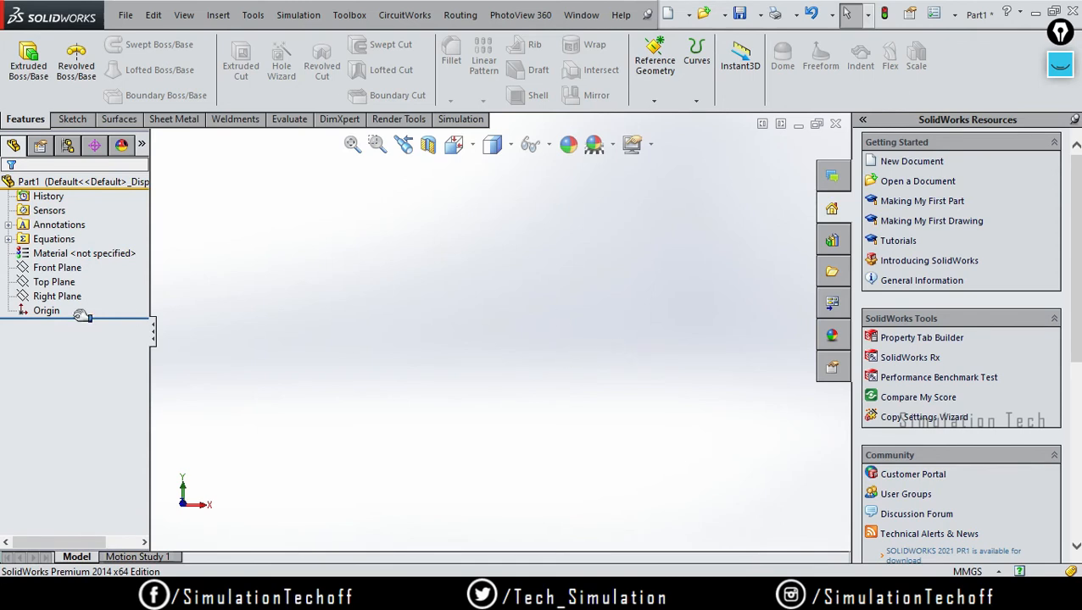
Show the Front Plane in the graphics area.
click(57, 268)
click(544, 360)
click(55, 267)
right_click(53, 263)
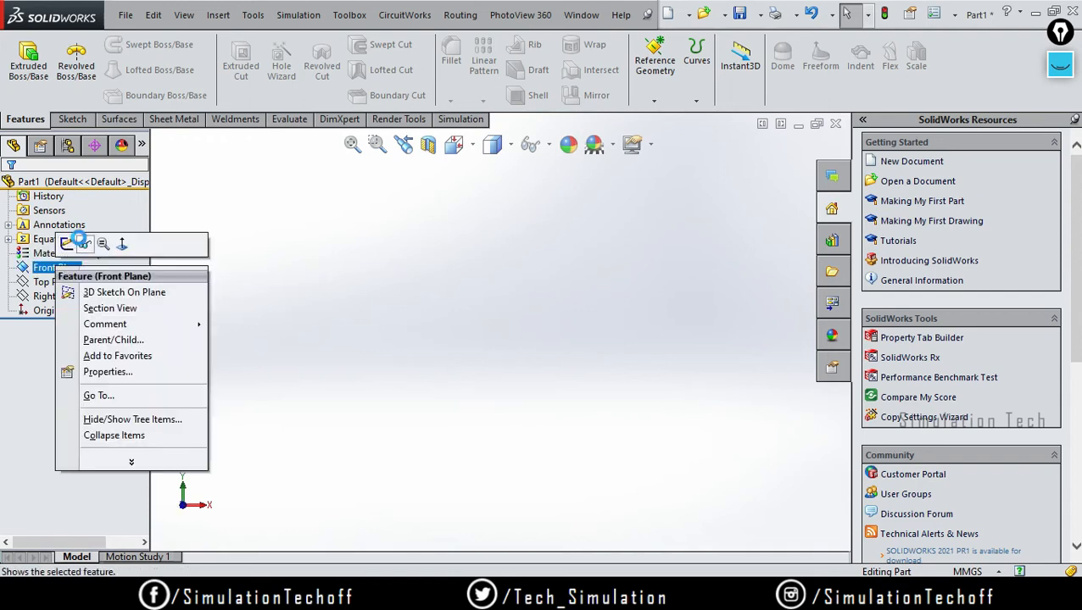
click(81, 242)
click(385, 336)
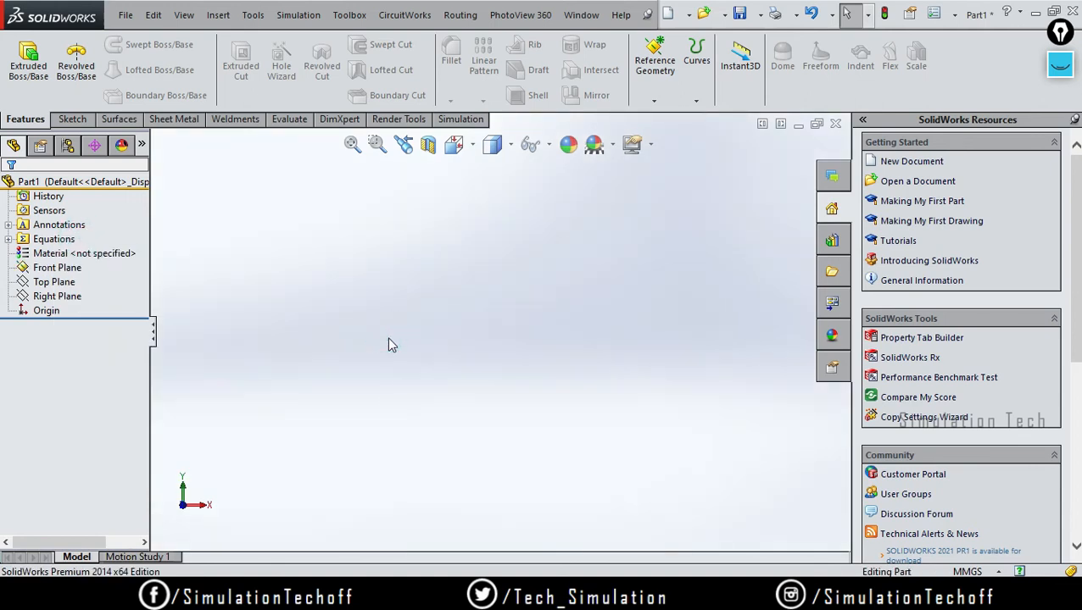
click(400, 341)
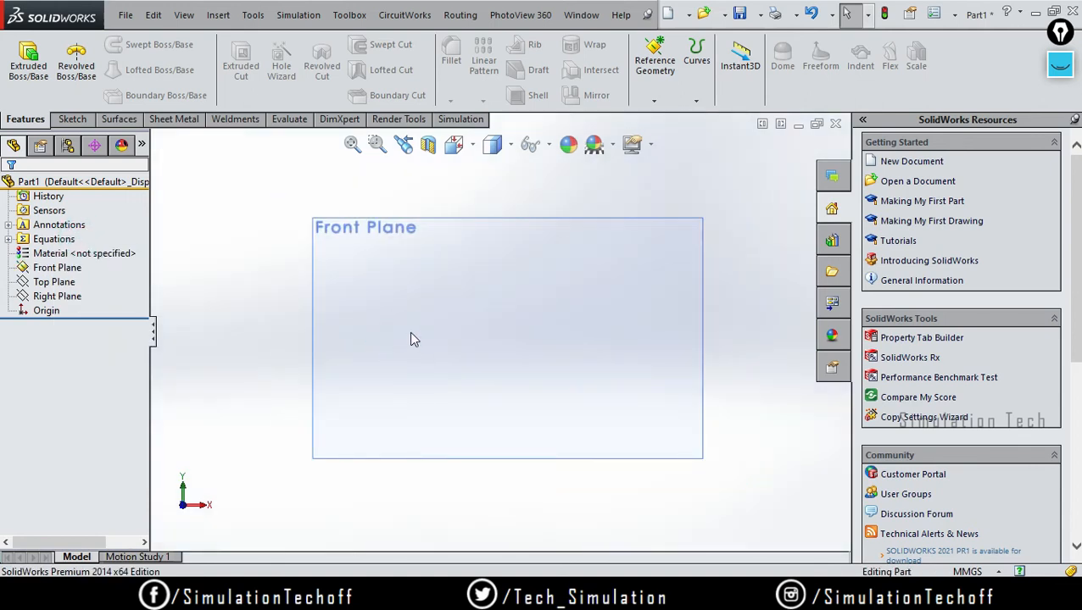
ctrl+middle_drag(566, 333, 546, 348)
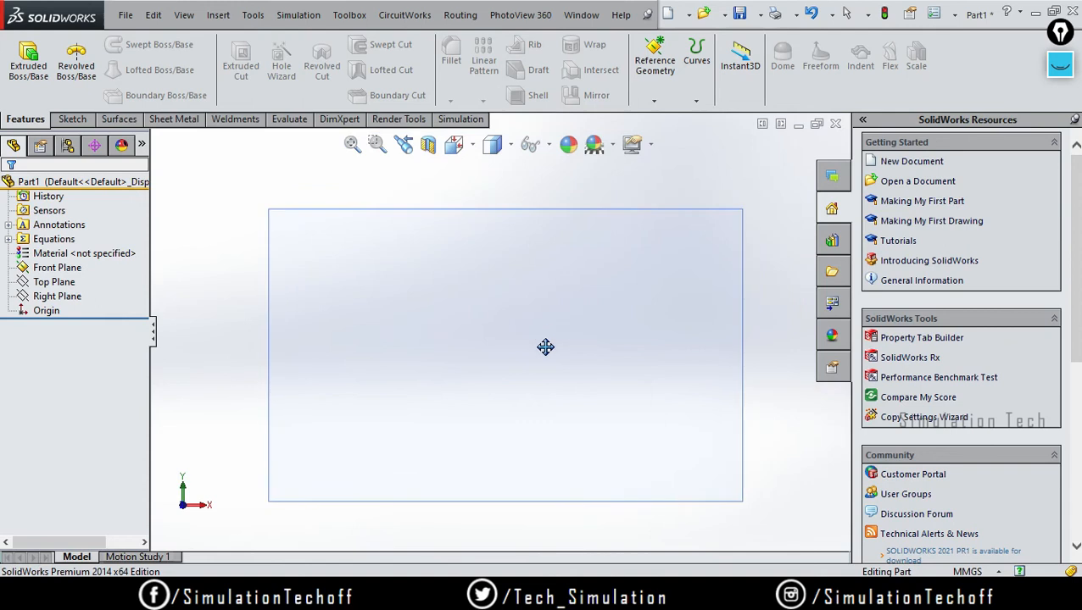
Hide the Front Plane in the graphics area.
click(40, 269)
right_click(40, 272)
click(68, 245)
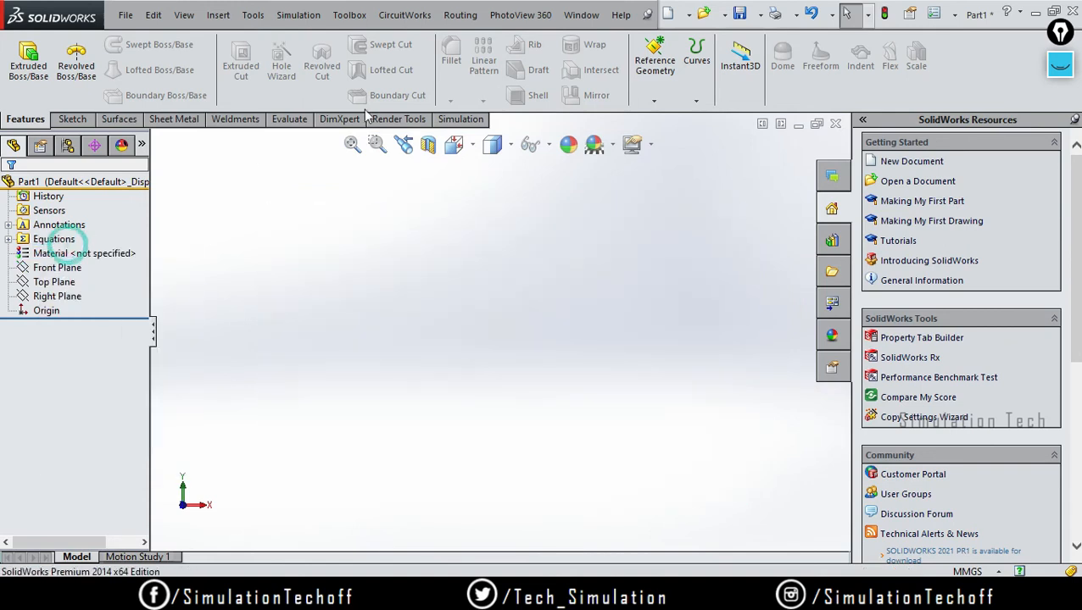
Start a new sketch on the Front Plane.
click(72, 119)
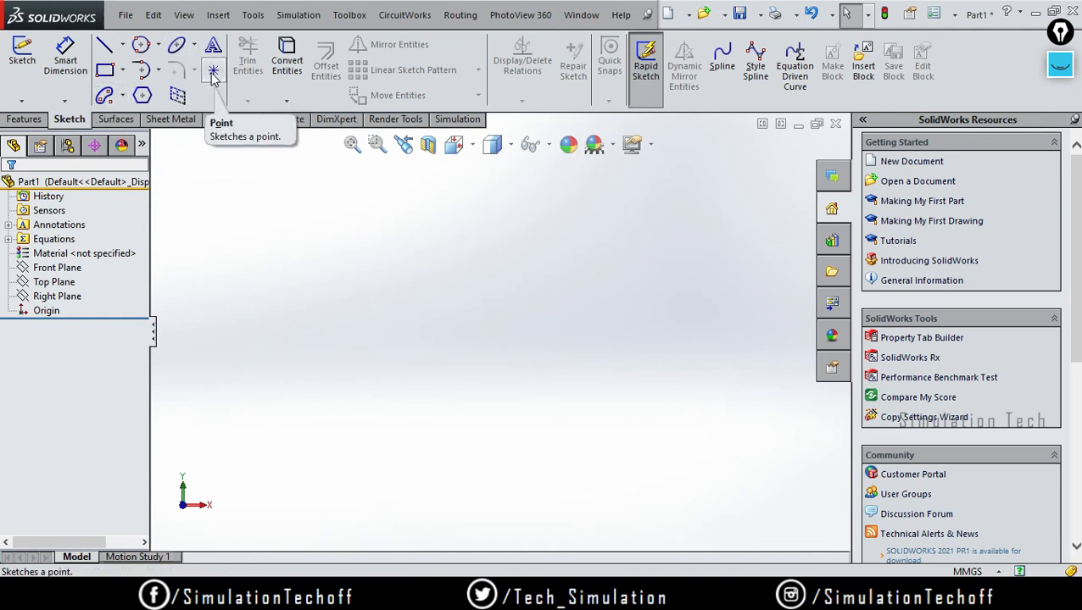
click(105, 96)
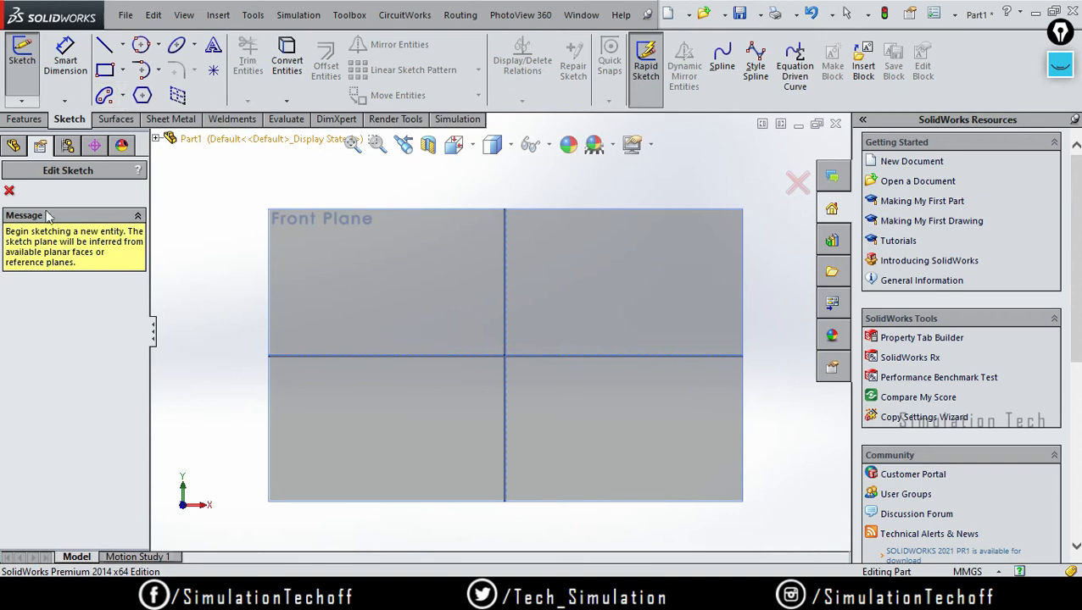
click(9, 192)
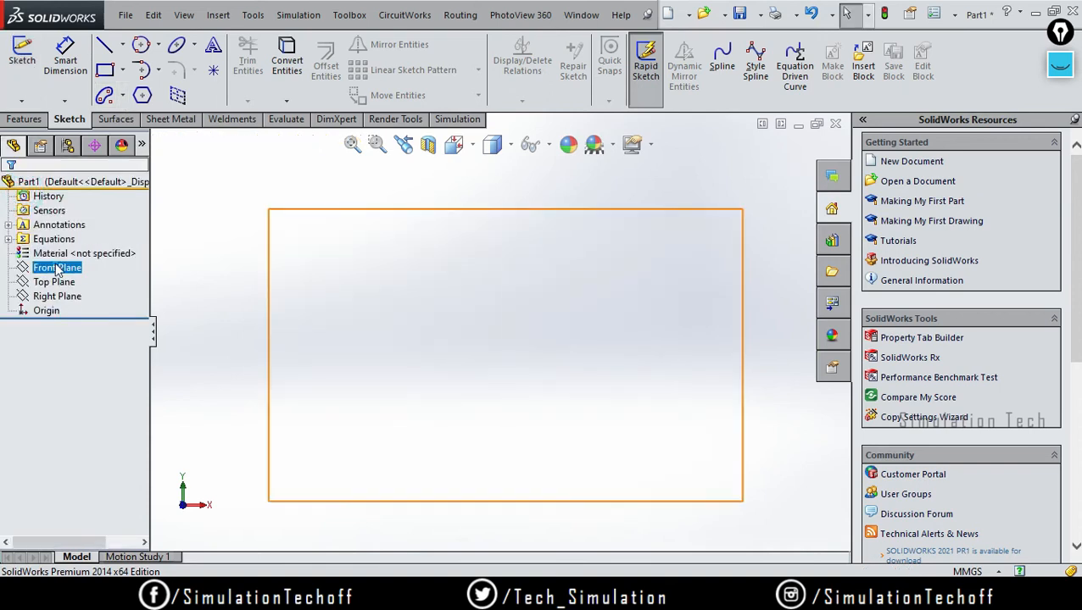
click(56, 267)
click(67, 241)
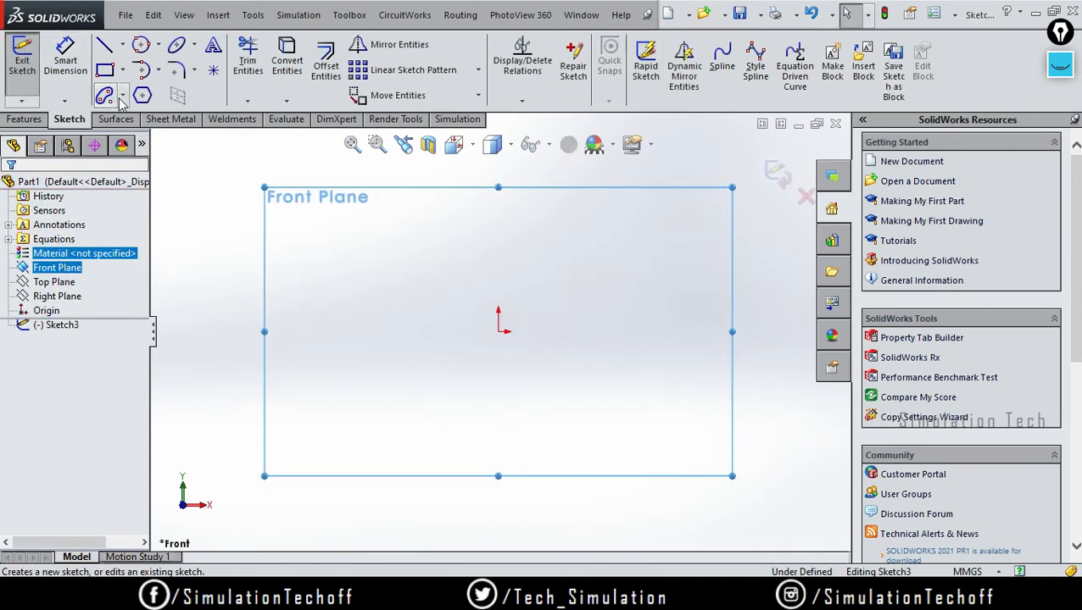
Draw a horizontal straight slot from the origin, about 58 mm between arc centres and 32 mm wide, with dimensions added.
click(121, 96)
click(136, 118)
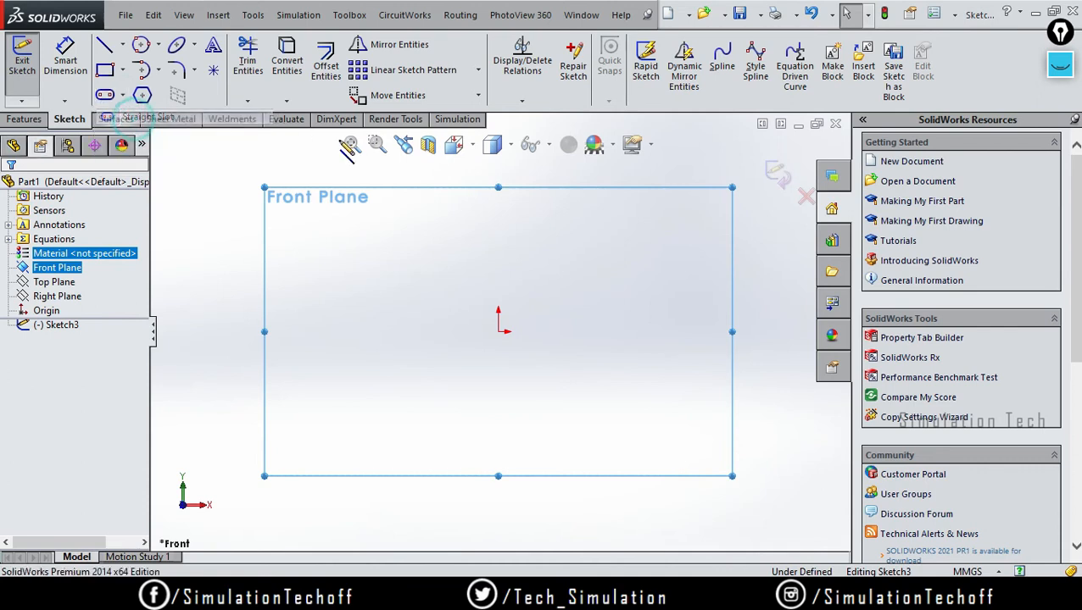
click(499, 332)
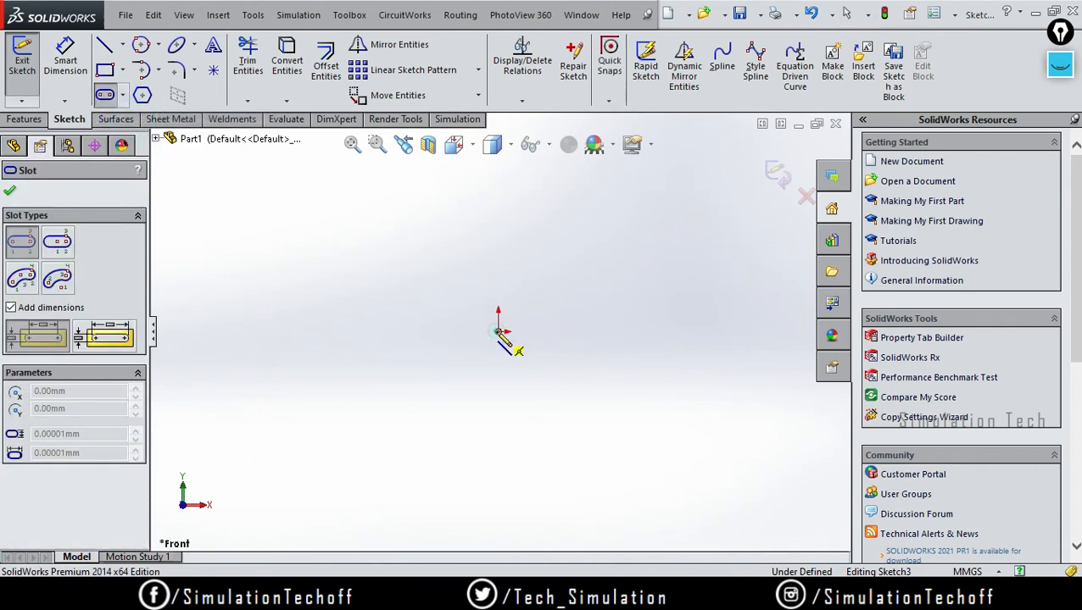
click(652, 331)
click(659, 340)
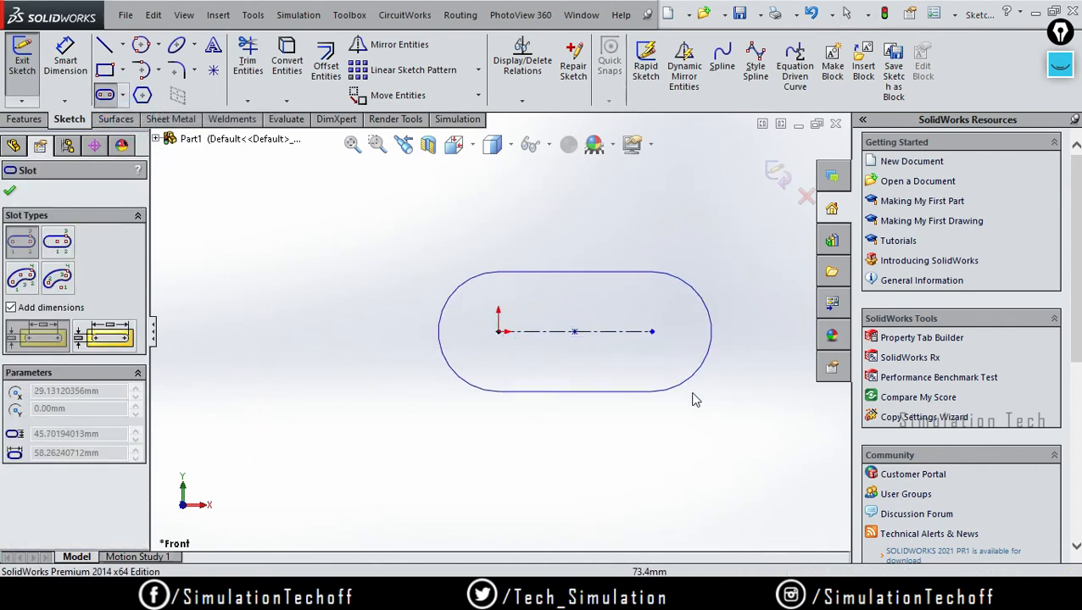
click(685, 374)
click(479, 501)
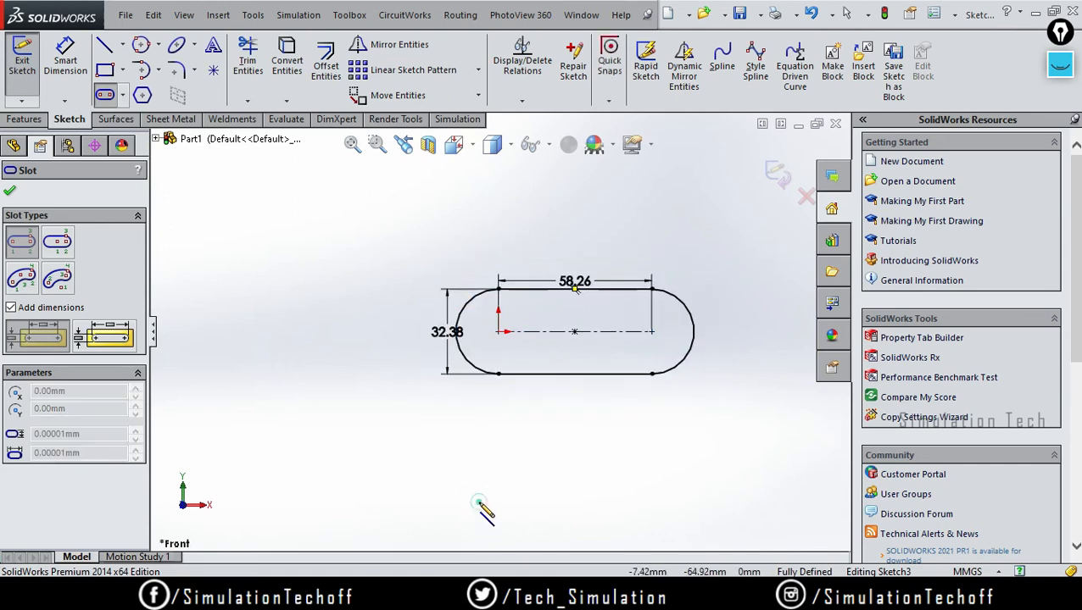
key(Escape)
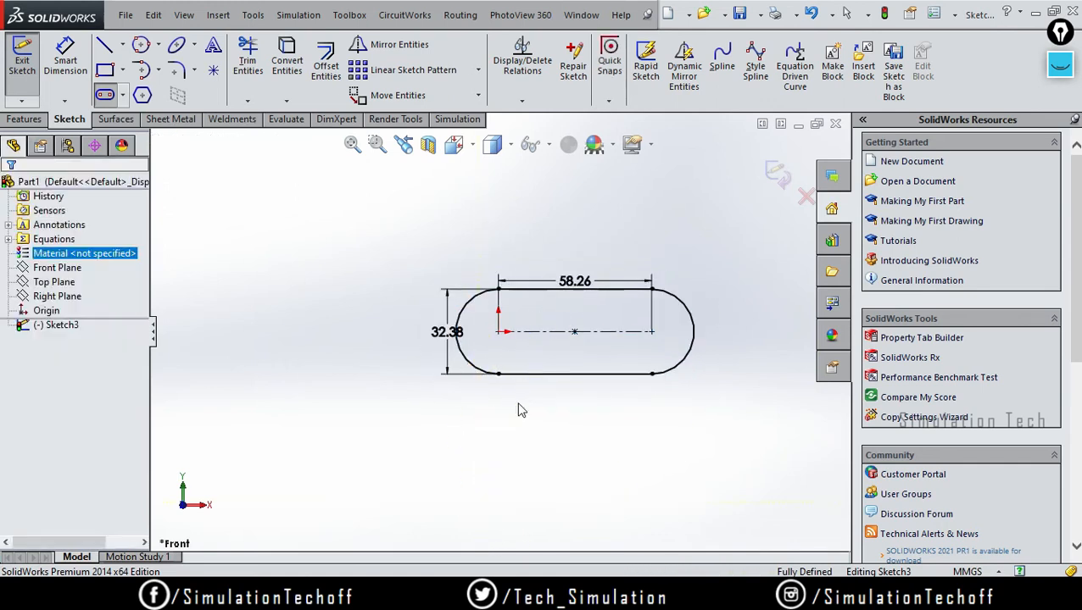
Move the slot's two dimension labels clear of its outline, and delete the whole slot with its dimensions.
drag(575, 281, 578, 243)
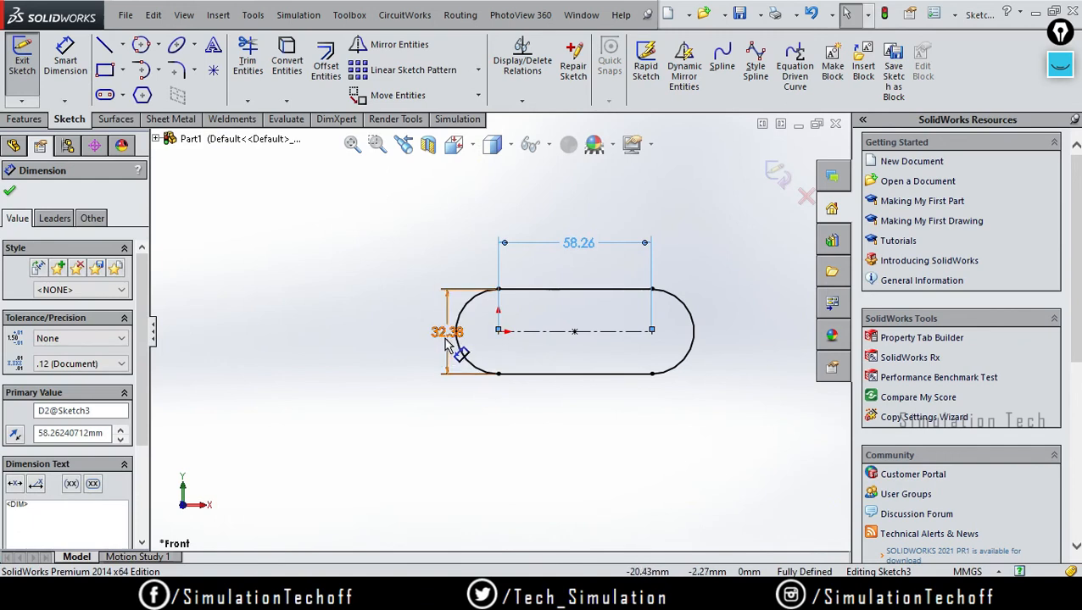
drag(447, 332, 388, 330)
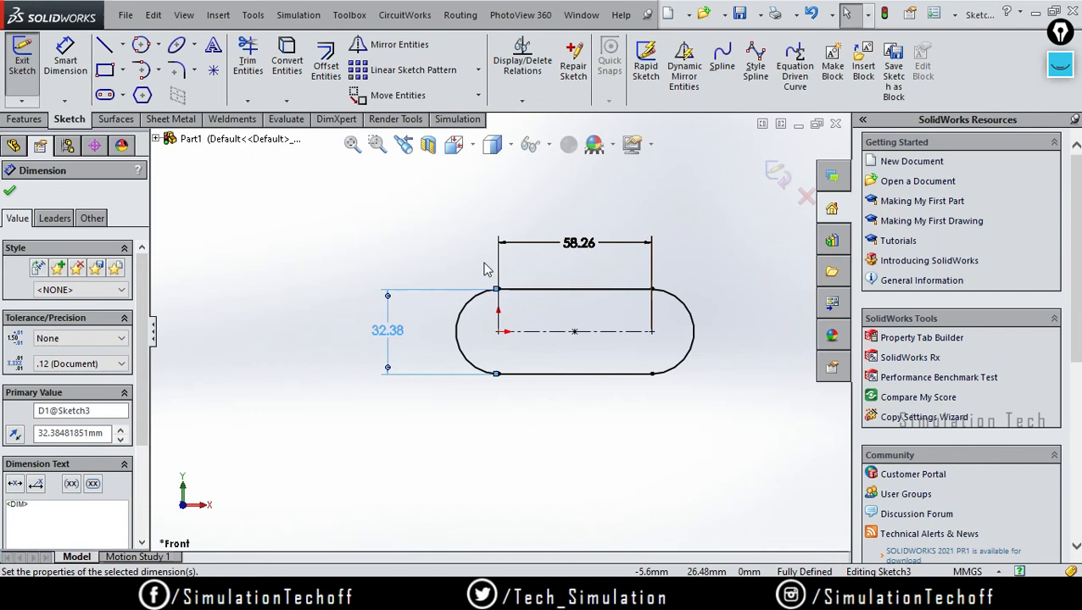
mouse_move(307, 178)
mouse_down()
mouse_move(381, 304)
mouse_move(736, 367)
mouse_move(743, 441)
mouse_up()
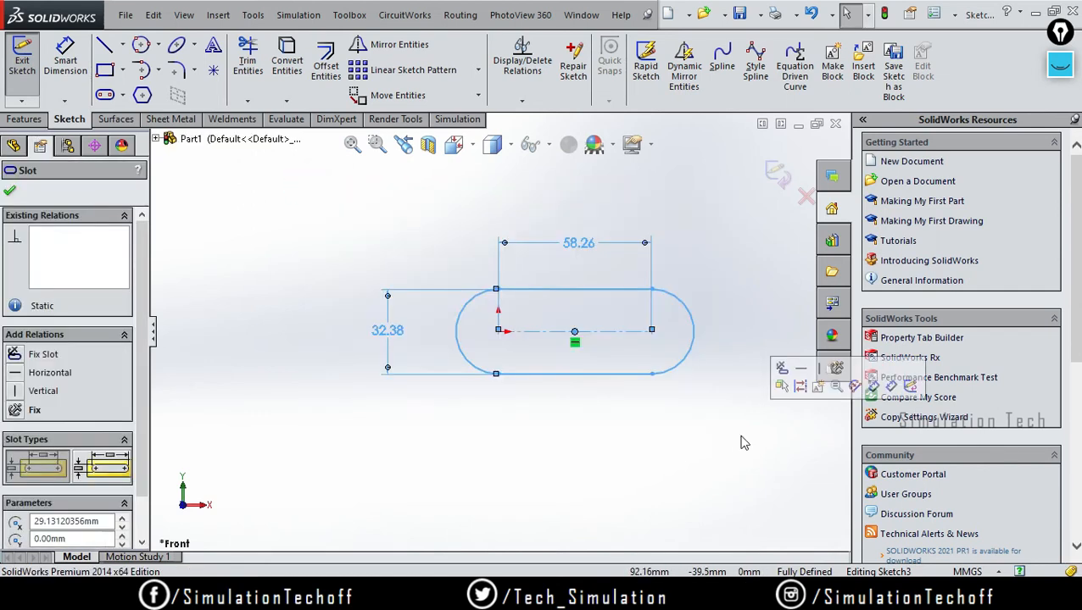
key(Delete)
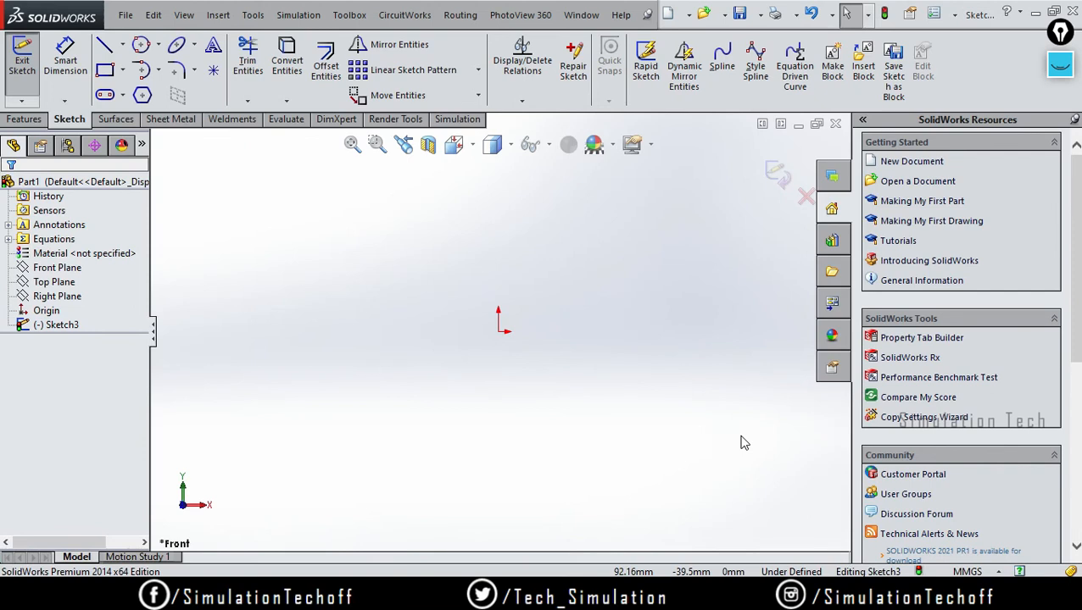
Draw a corner rectangle around the origin, about 131 mm wide and 34.5 mm high.
click(123, 96)
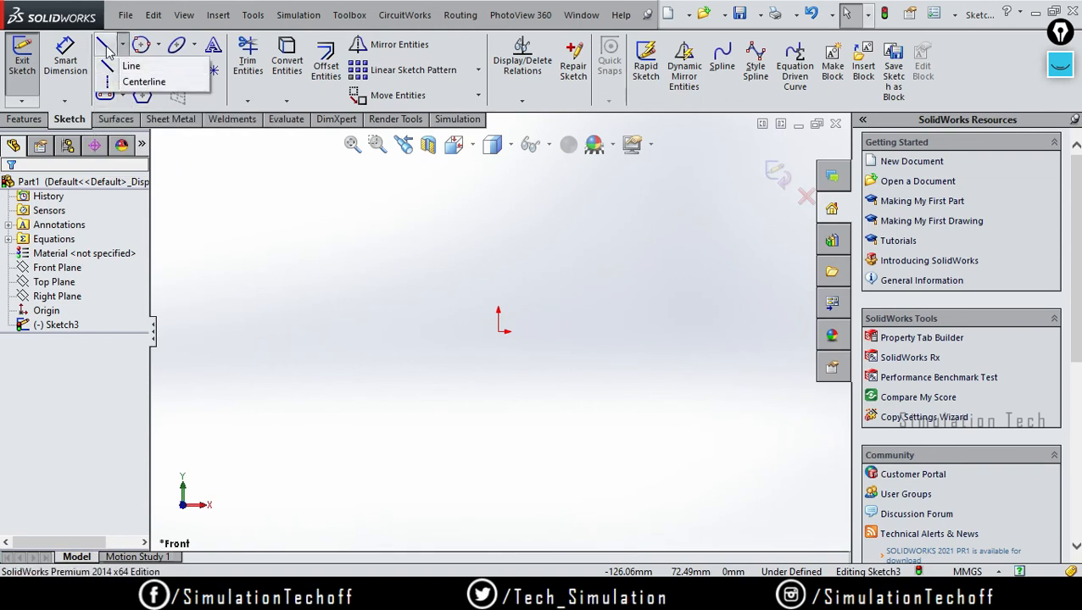
click(105, 70)
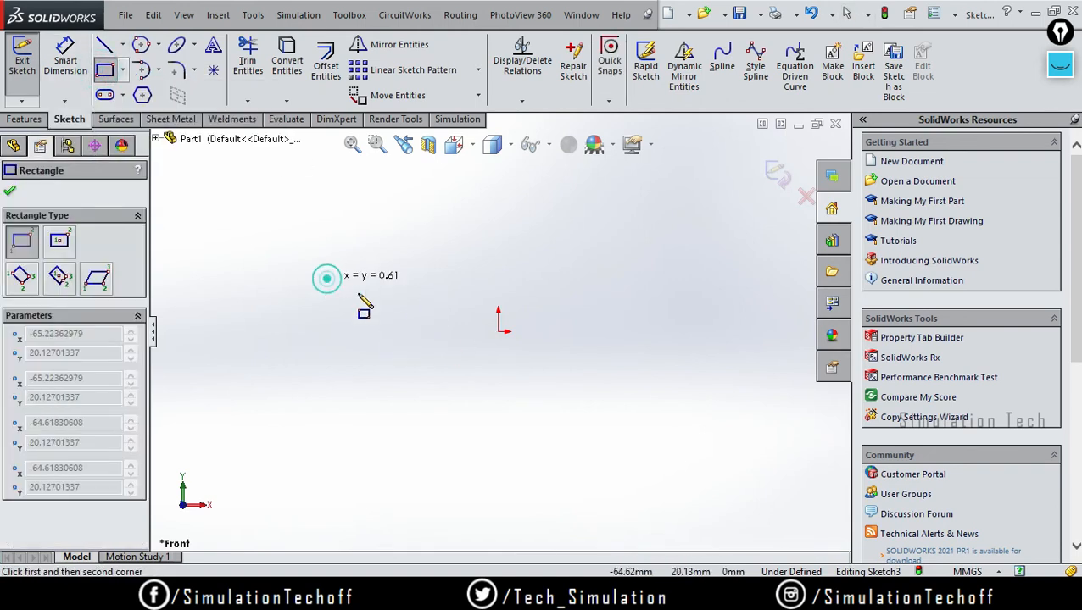
click(326, 279)
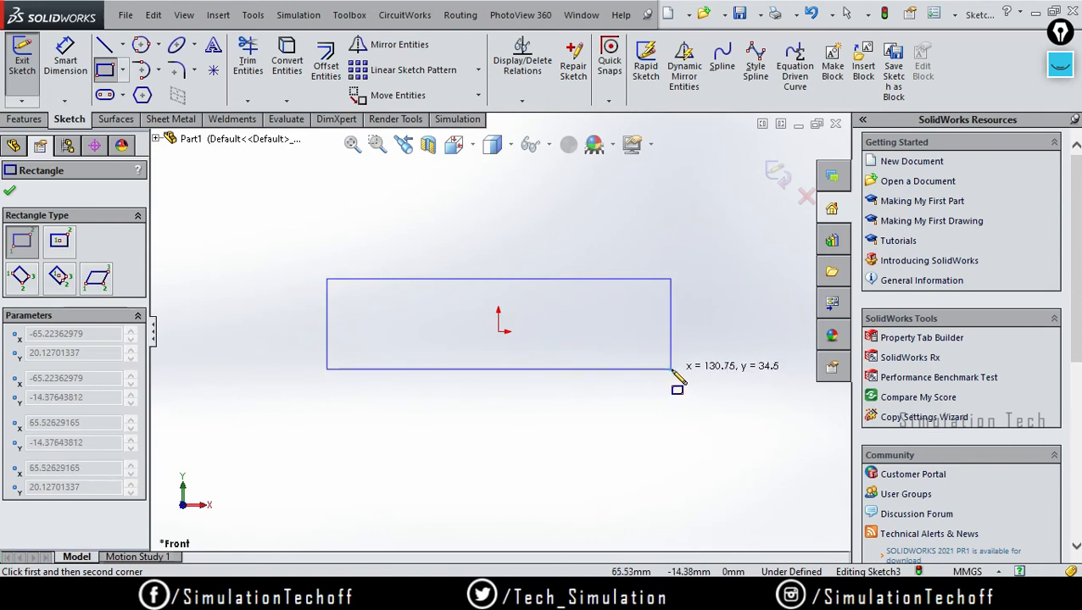
click(670, 369)
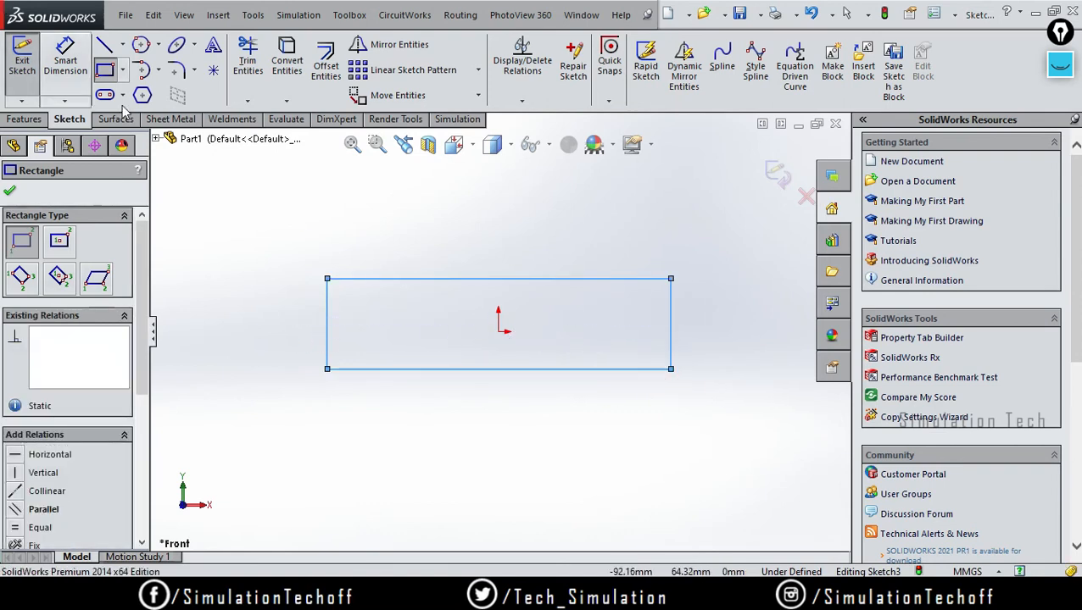
click(122, 70)
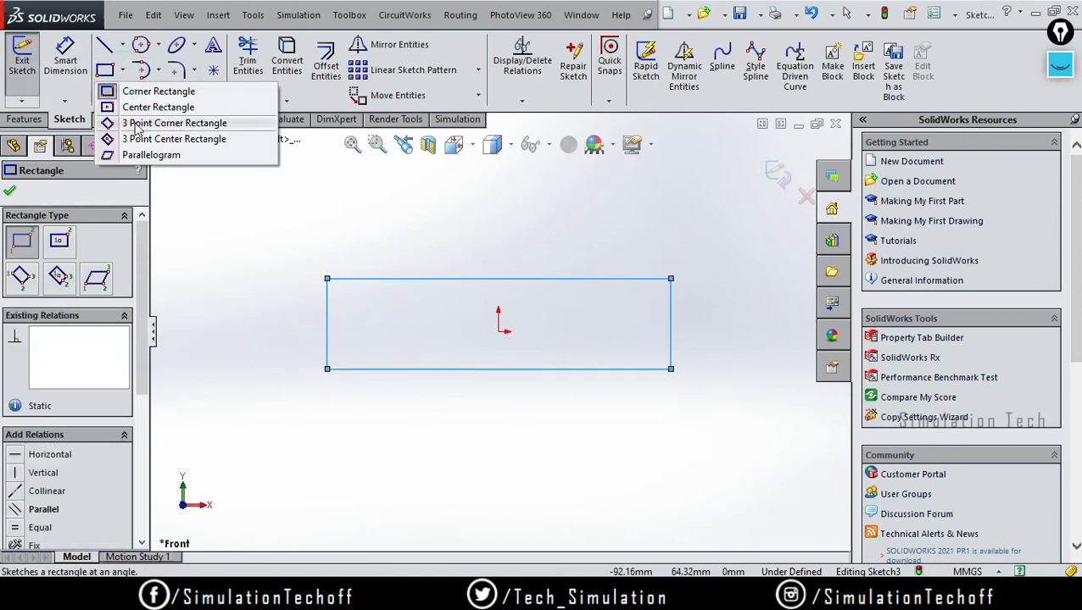
click(225, 243)
Draw a dimensioned centerpoint straight slot on the origin inside the rectangle, about 84 mm between arc centres and 17 mm wide.
click(123, 95)
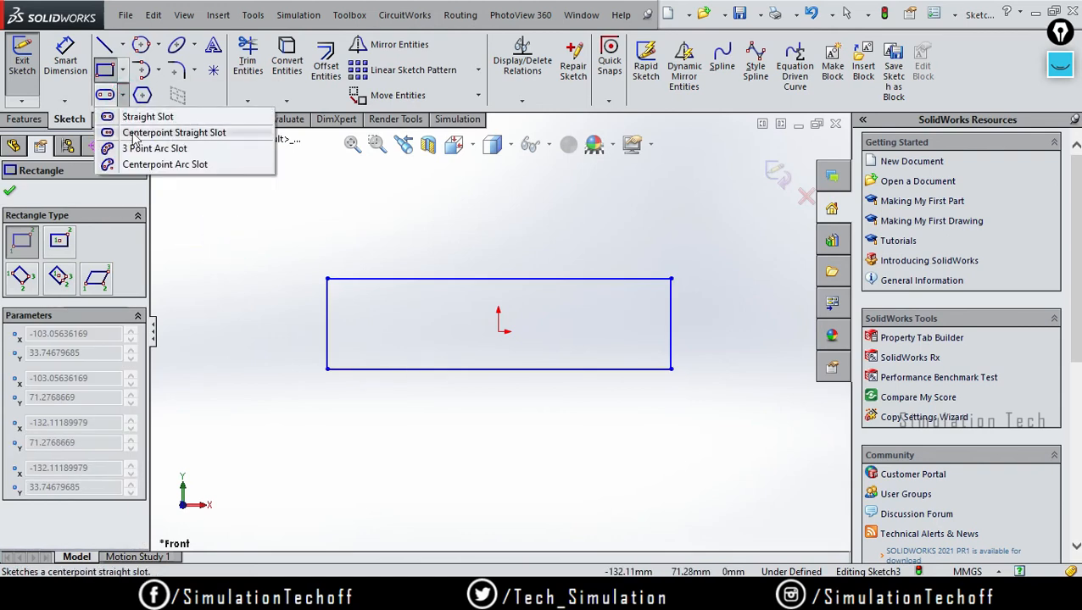
click(136, 134)
click(499, 331)
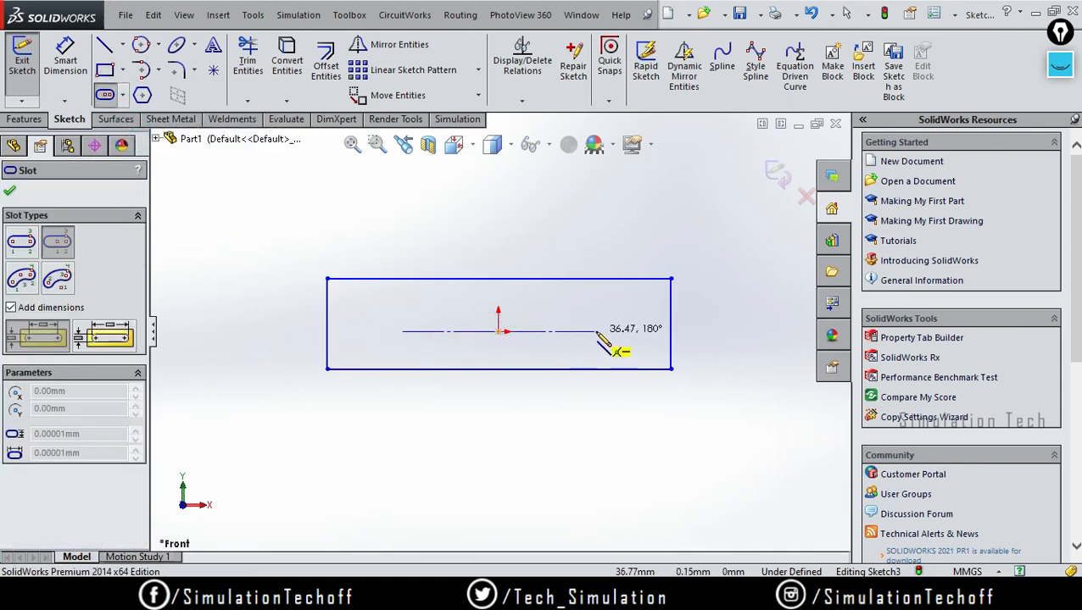
click(609, 326)
click(619, 344)
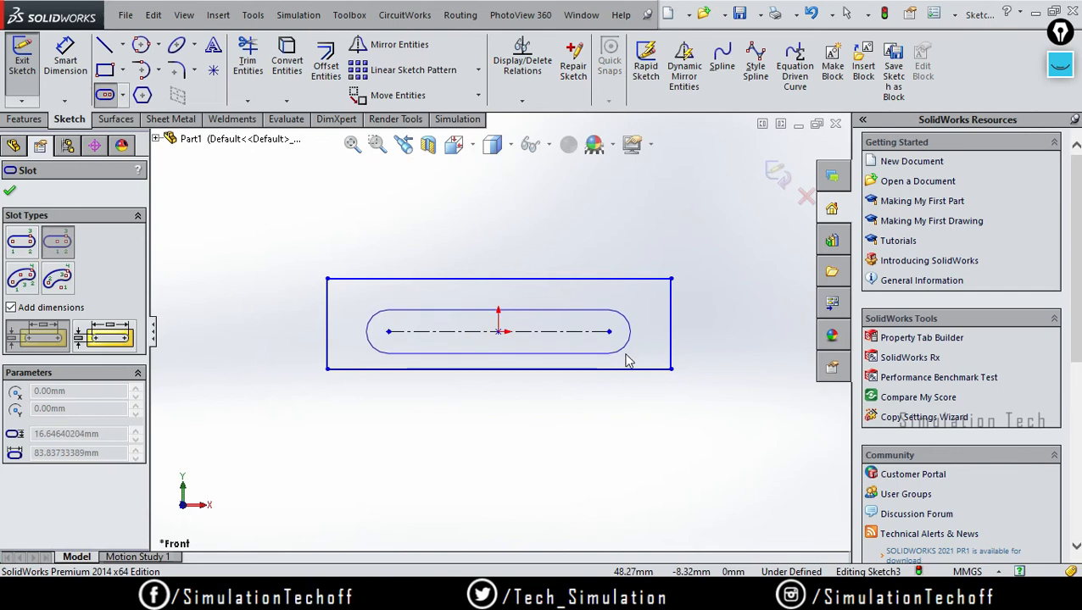
click(623, 353)
key(Escape)
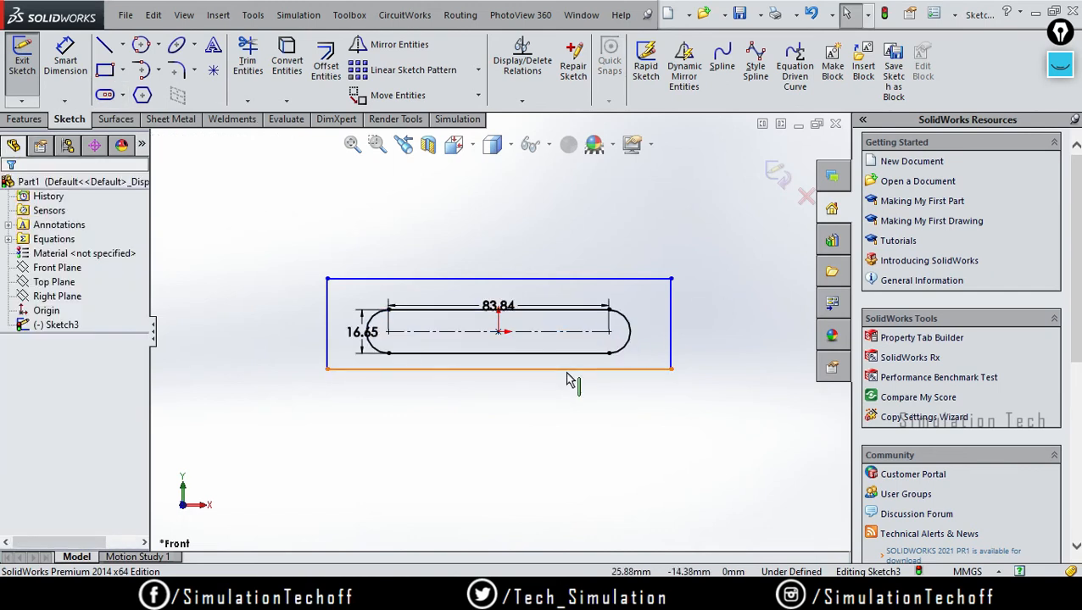
Move the rectangle's bottom edge down to make the rectangle taller.
drag(567, 373, 570, 387)
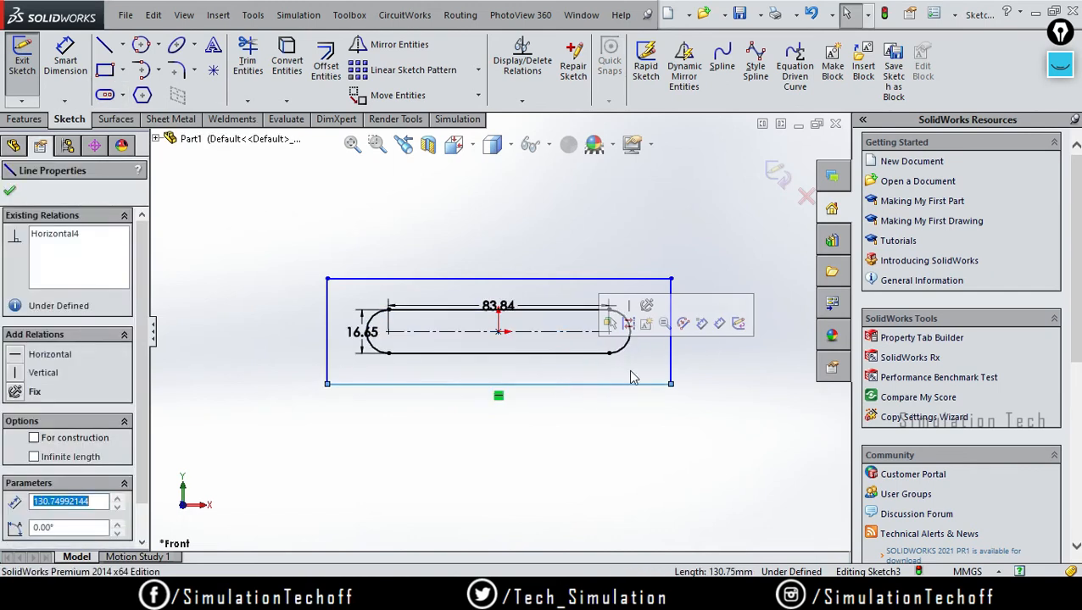
click(727, 333)
click(636, 445)
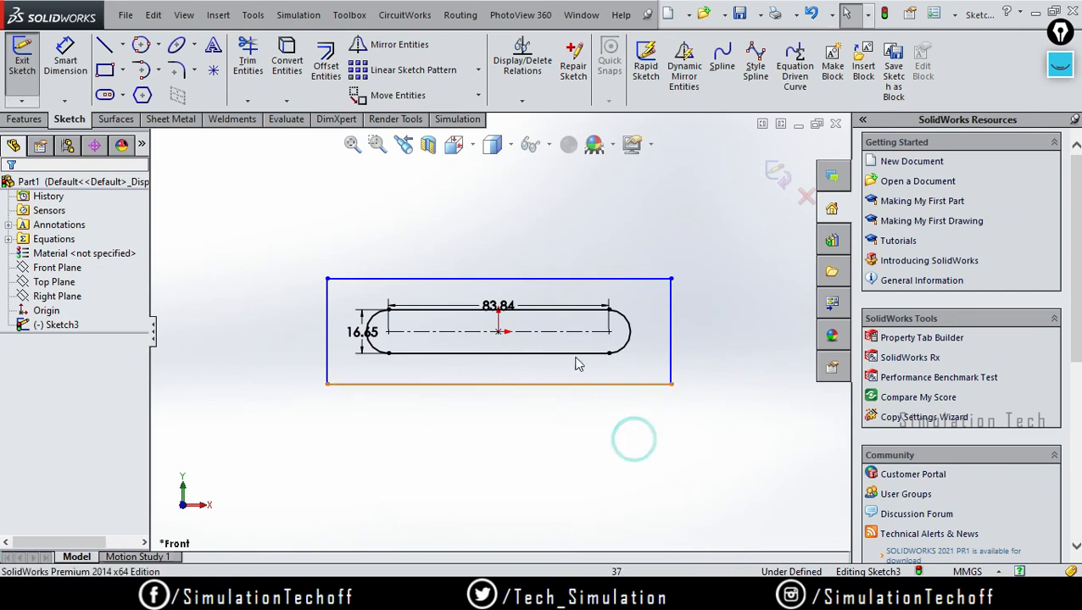
Move the slot's length dimension up into the gap between the slot and the rectangle's top edge.
mouse_move(498, 307)
mouse_down()
mouse_move(505, 273)
mouse_move(500, 290)
mouse_up()
click(721, 301)
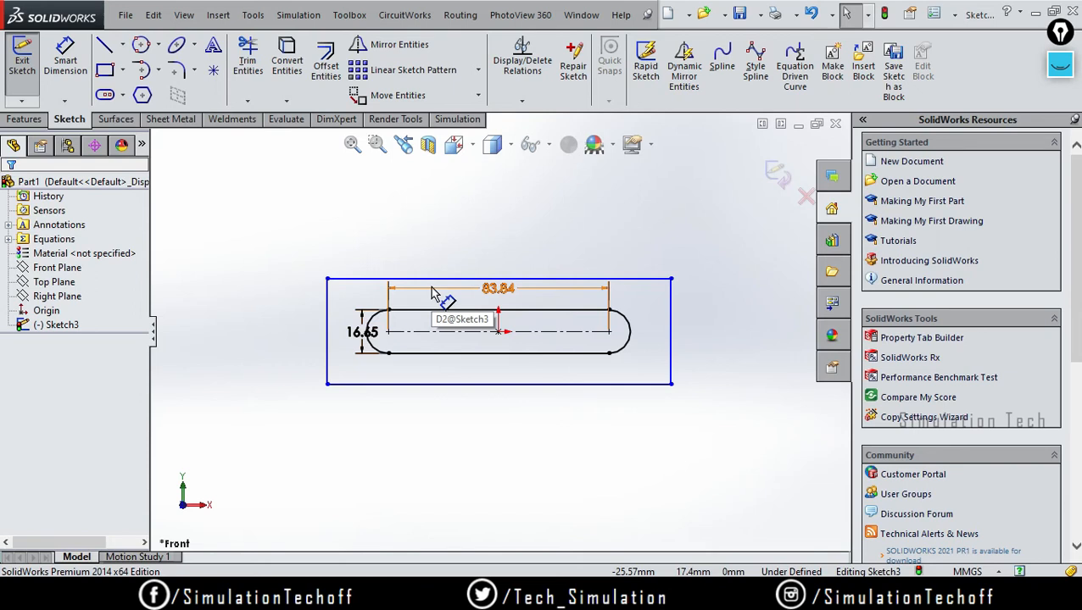
click(752, 433)
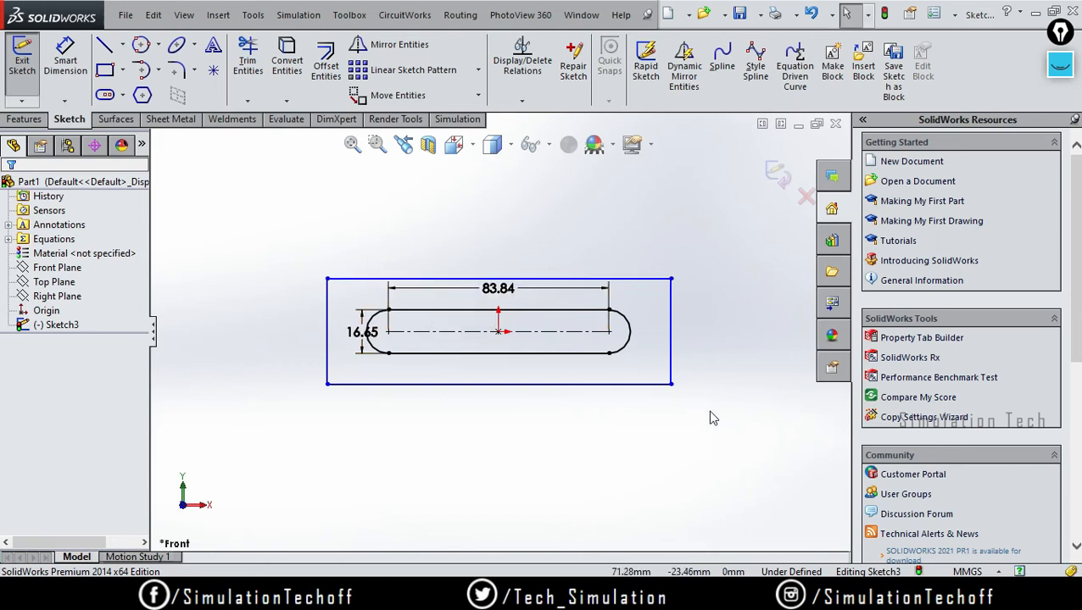
Clear the rectangle and slot from the sketch and draw a dimensioned straight slot above the origin, about 81 mm between arc centres and 30 mm wide.
mouse_move(778, 462)
mouse_down()
mouse_move(569, 287)
mouse_move(169, 202)
mouse_up()
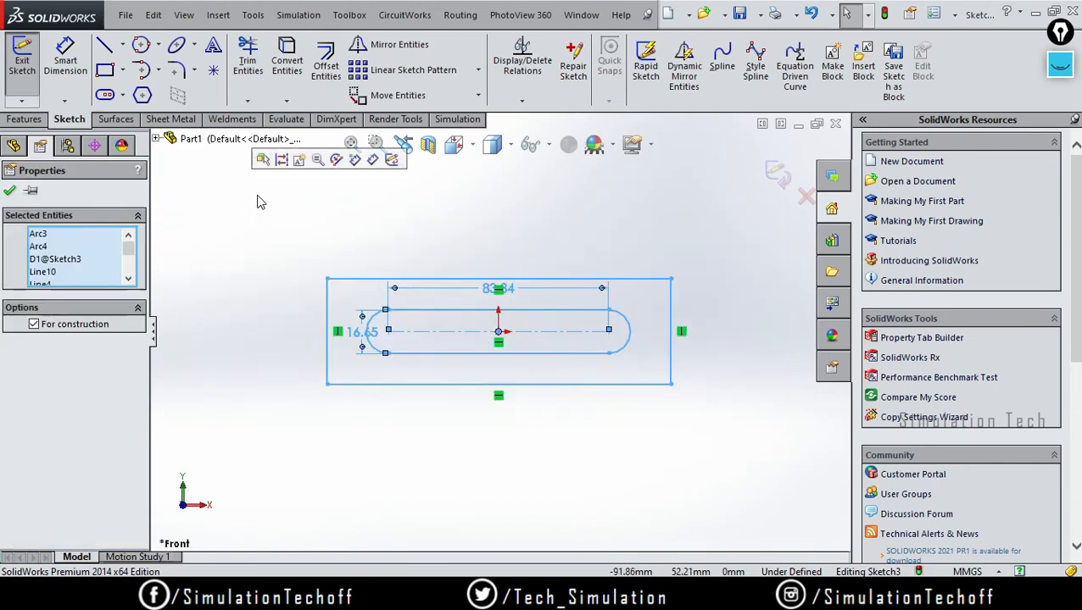
key(Delete)
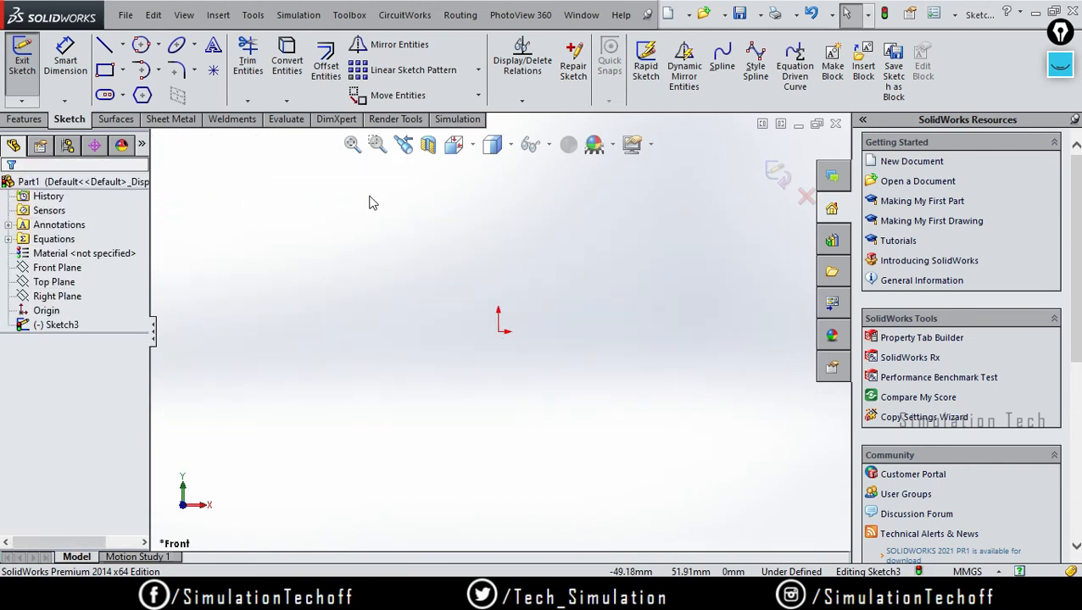
click(122, 95)
click(144, 116)
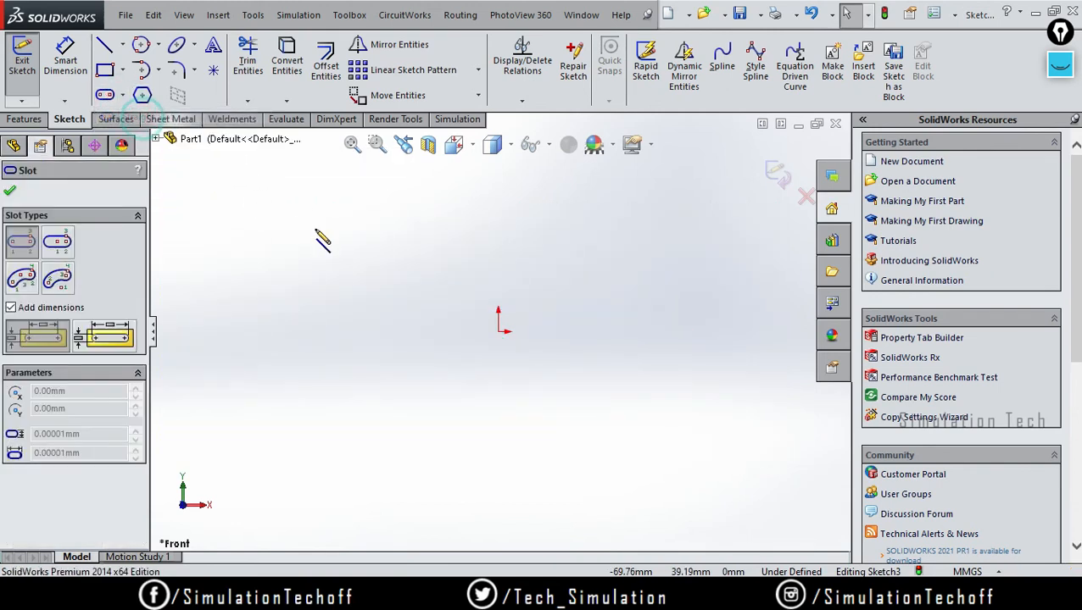
click(315, 229)
click(529, 235)
click(531, 277)
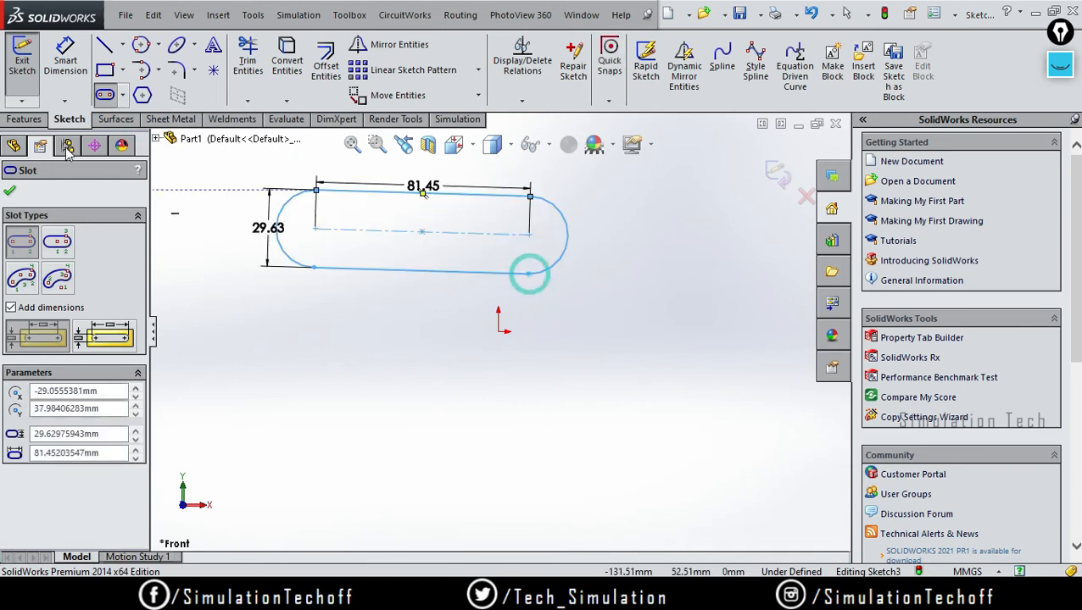
Draw a dimensioned horizontal centerpoint straight slot below the first slot, about 101 mm between arc centres and 25 mm wide.
click(123, 95)
click(133, 137)
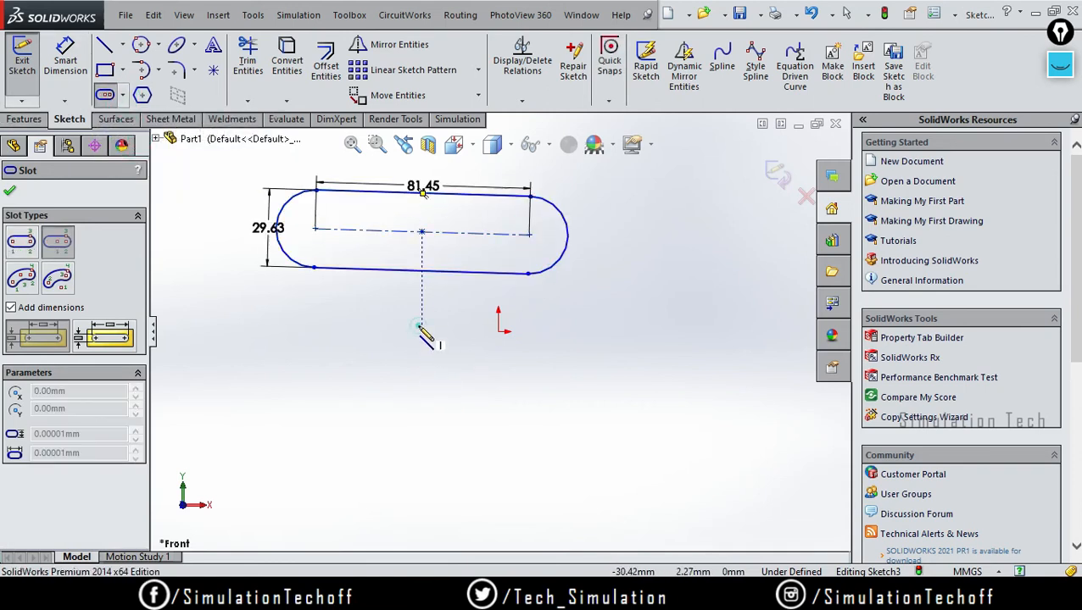
click(421, 326)
click(553, 325)
click(556, 359)
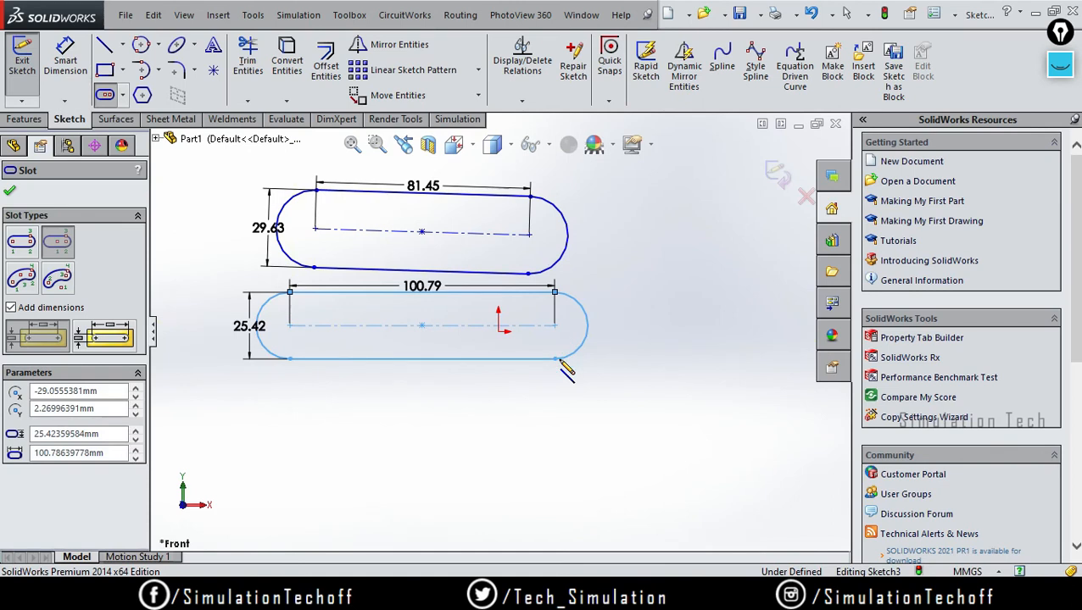
key(Escape)
Draw a dimensioned 3 point arc slot below the straight slots, about 176 mm in radius, 36° in sweep and 34 mm wide.
click(123, 94)
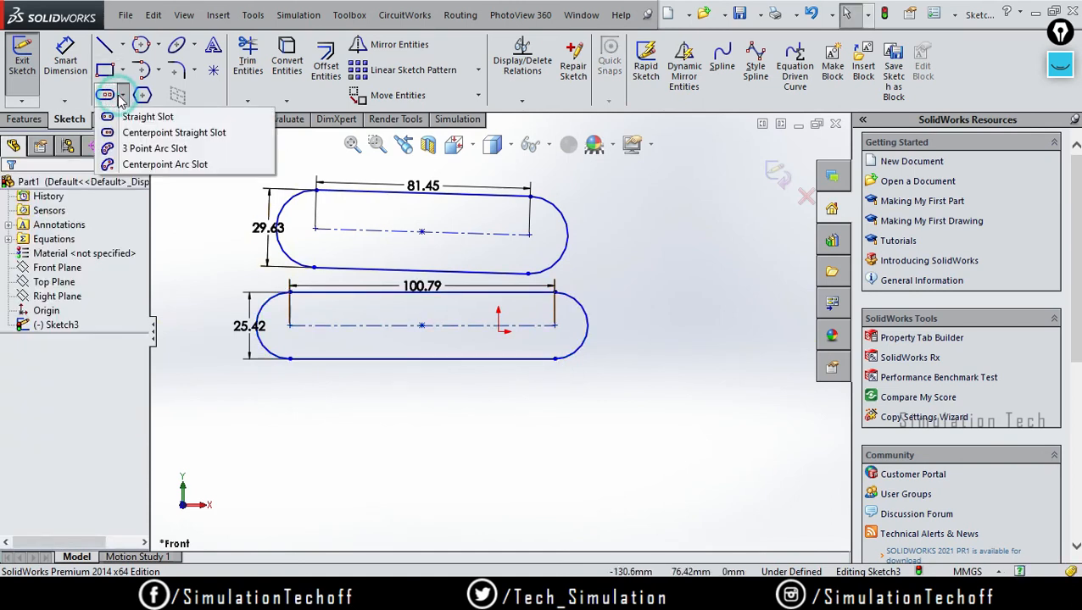
click(157, 149)
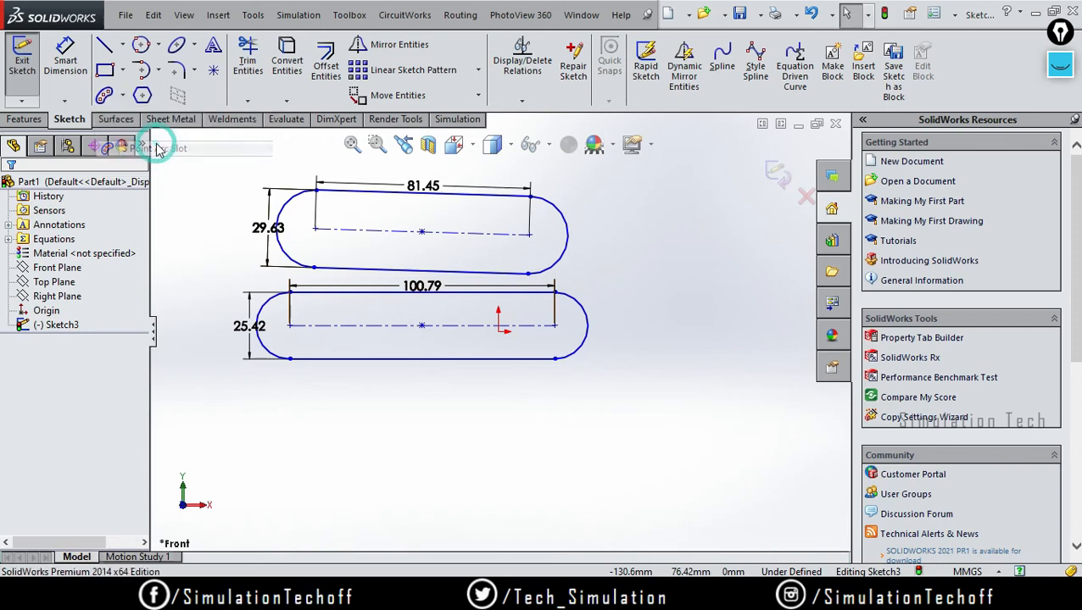
click(406, 475)
click(678, 391)
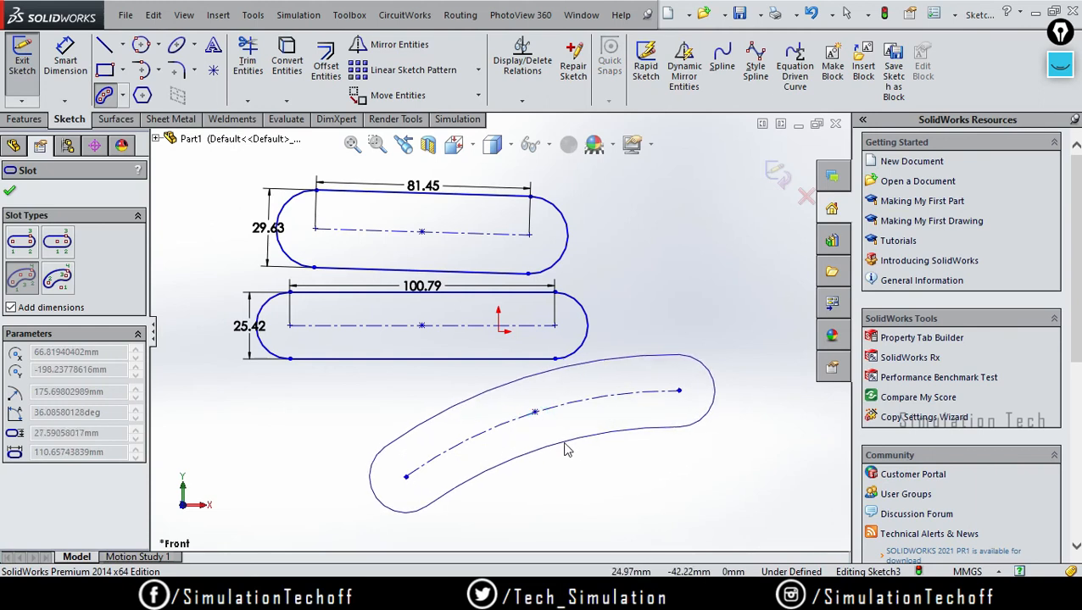
click(568, 453)
ctrl+middle_drag(591, 480, 437, 393)
scroll(445, 404, down, 1)
scroll(444, 405, up, 5)
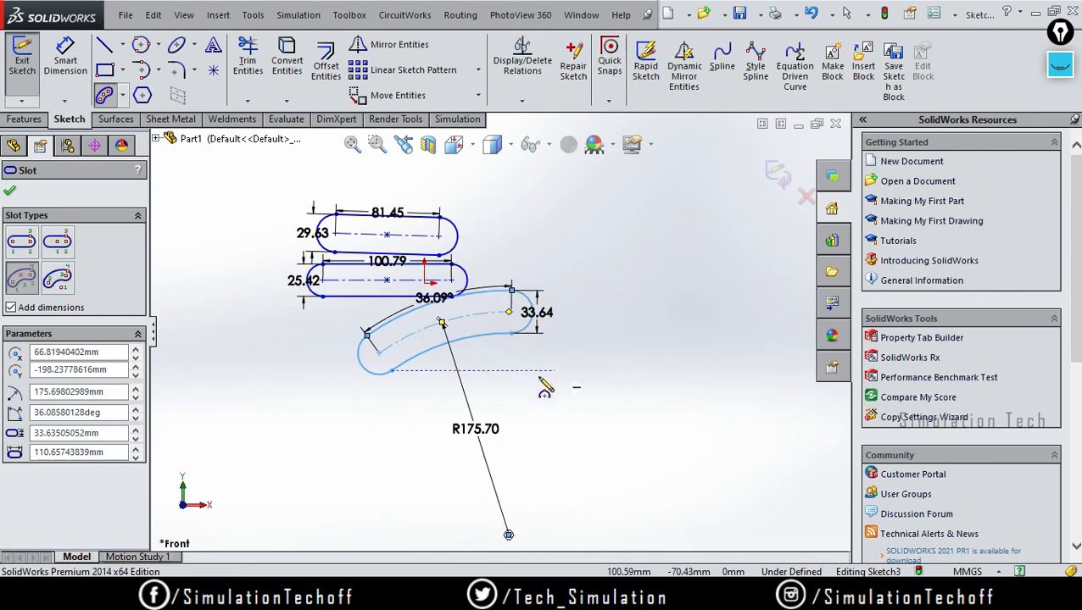
key(Escape)
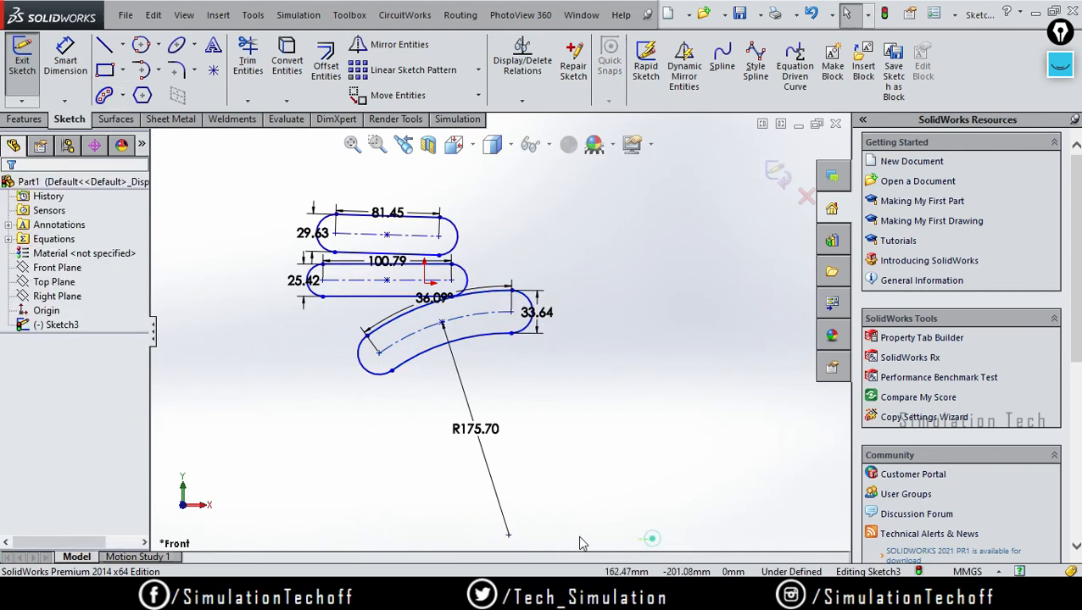
Delete all three slots and draw a dimensioned centerpoint arc slot below the origin, about 105 mm in radius, 220° in sweep and 88 mm wide.
mouse_move(652, 537)
mouse_down()
mouse_move(200, 168)
mouse_move(208, 161)
mouse_up()
key(Delete)
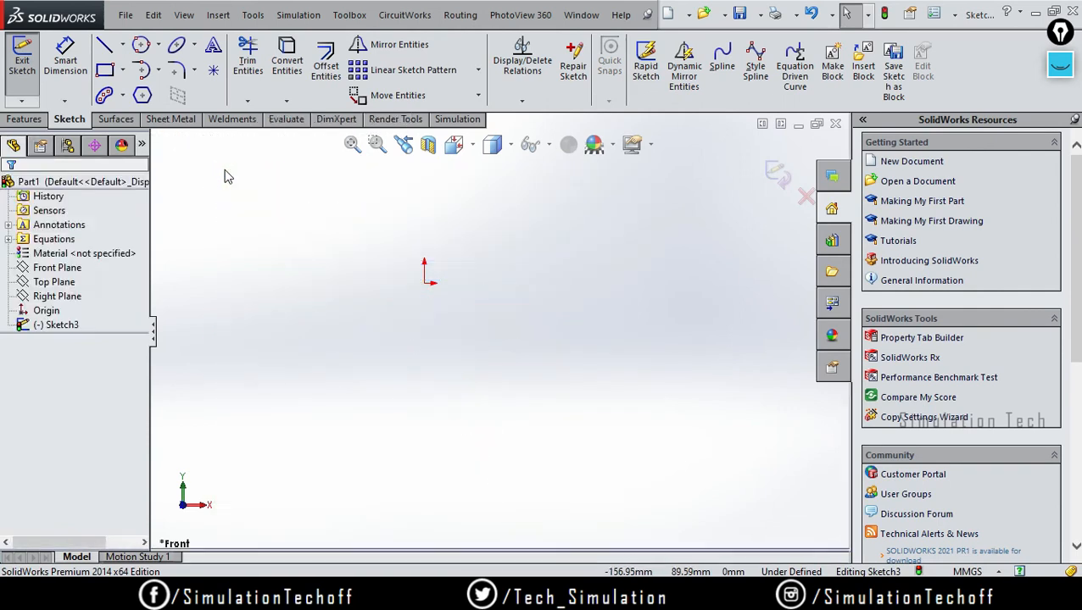
click(122, 95)
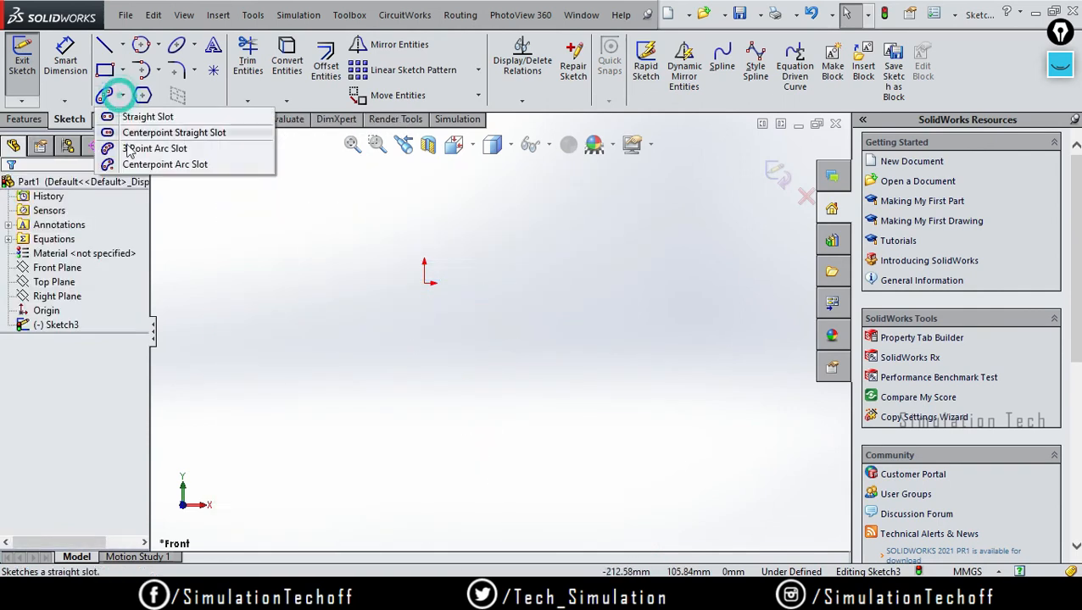
click(164, 165)
click(470, 389)
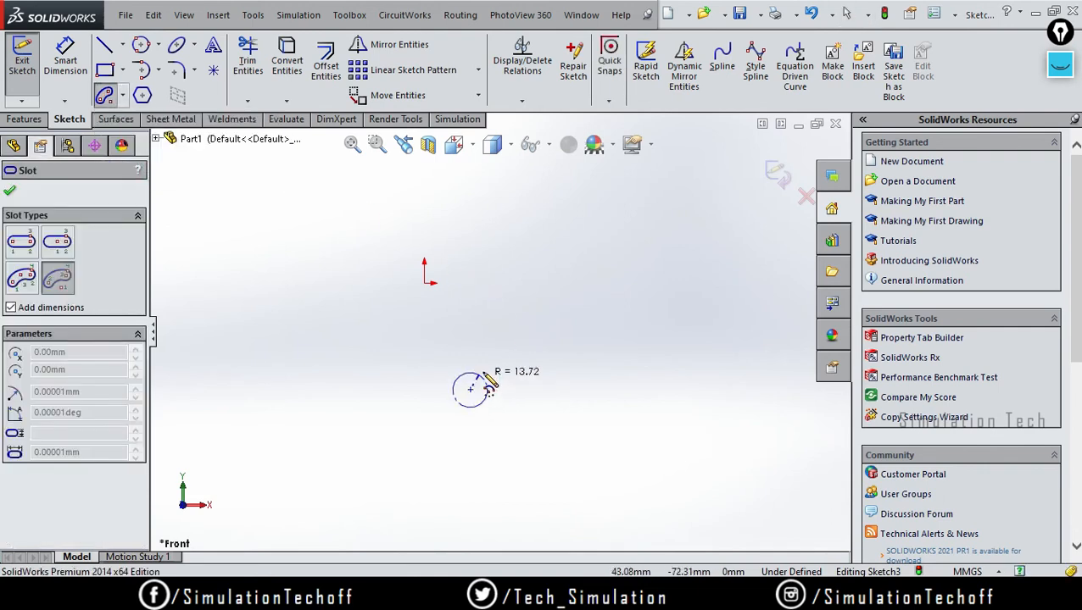
click(534, 275)
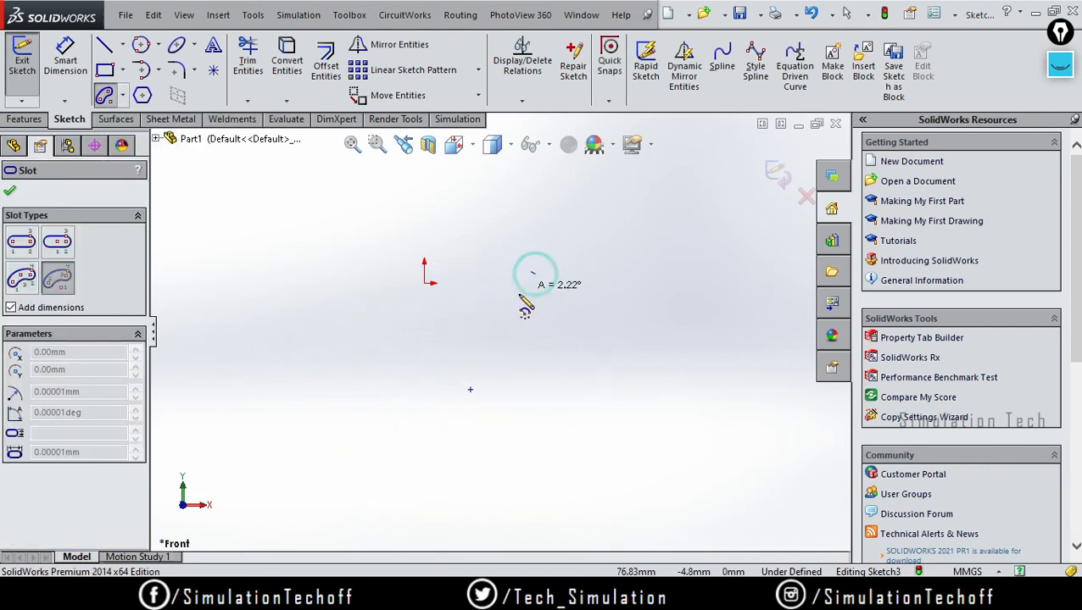
click(373, 424)
click(403, 425)
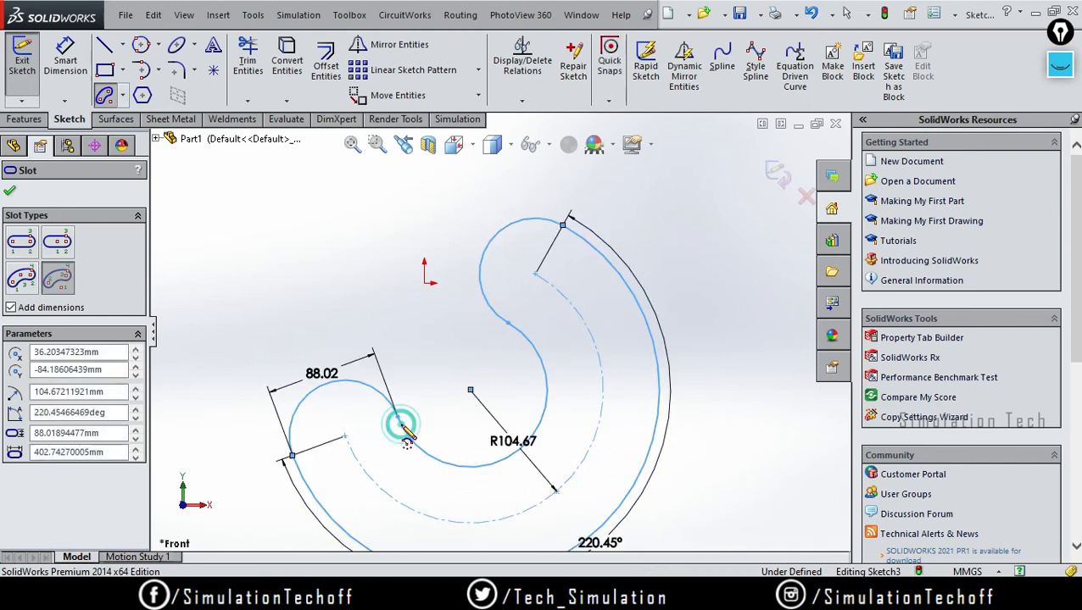
key(Escape)
scroll(495, 441, down, 3)
scroll(491, 436, up, 5)
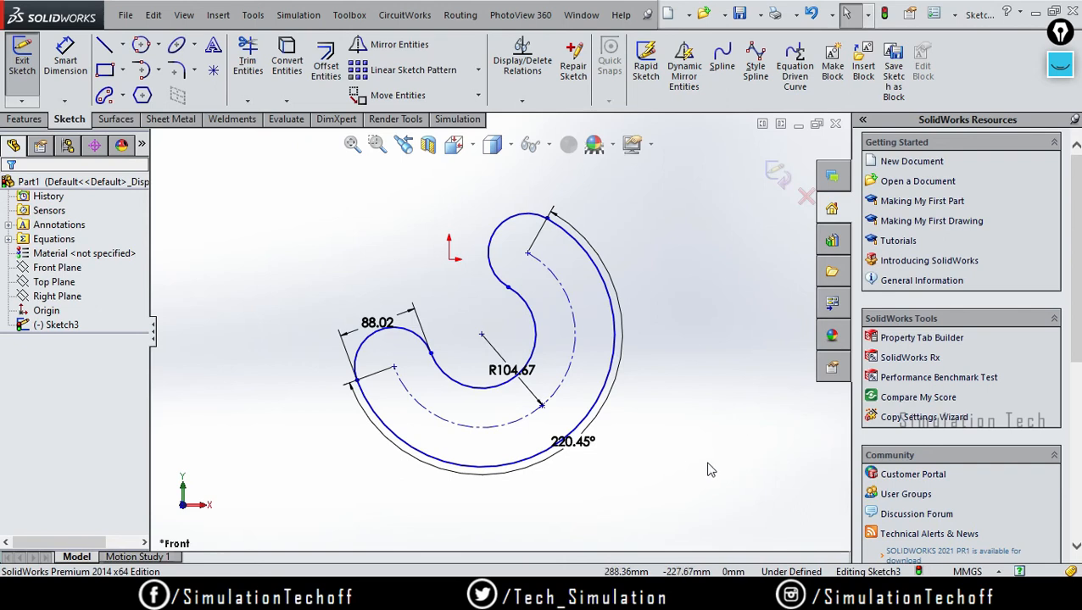
Delete the arc slot and draw a six-sided polygon centred on the origin, with an inscribed circle about 131 mm in diameter.
drag(706, 464, 274, 210)
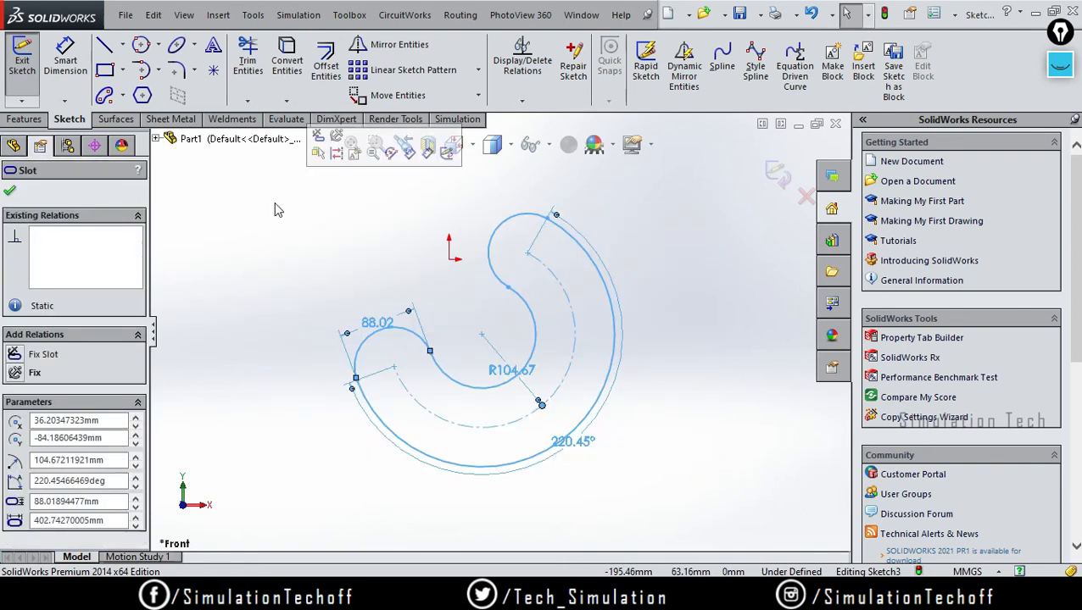
key(Delete)
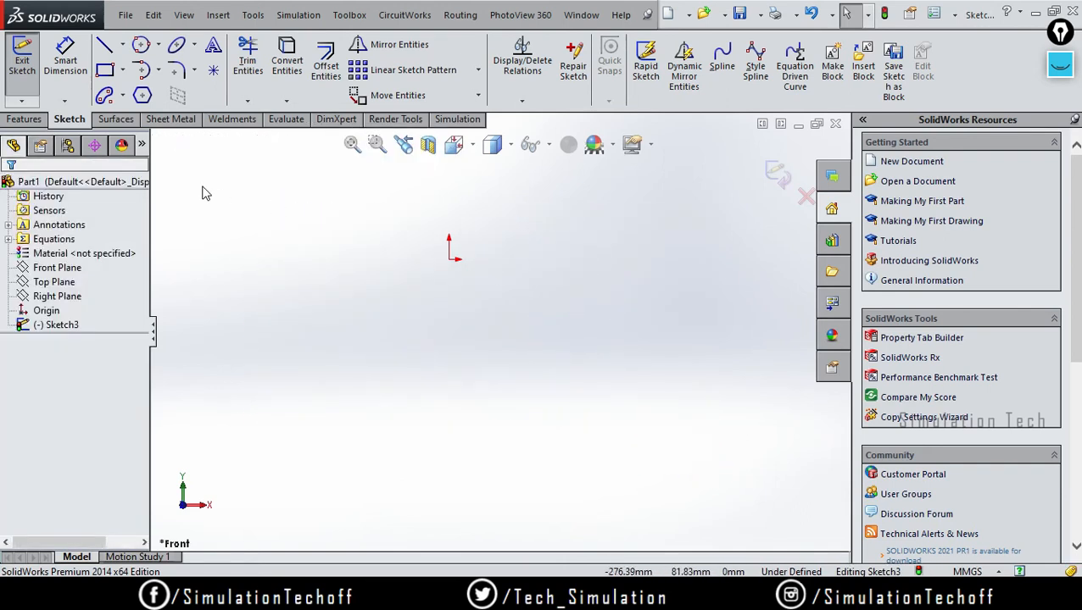
click(146, 96)
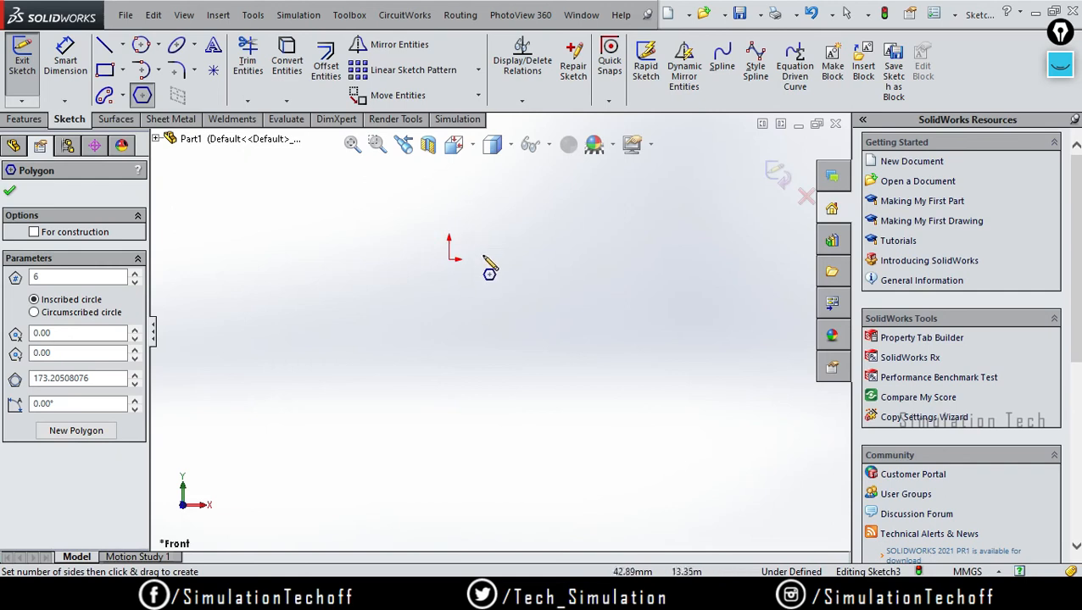
ctrl+middle_drag(423, 244, 452, 350)
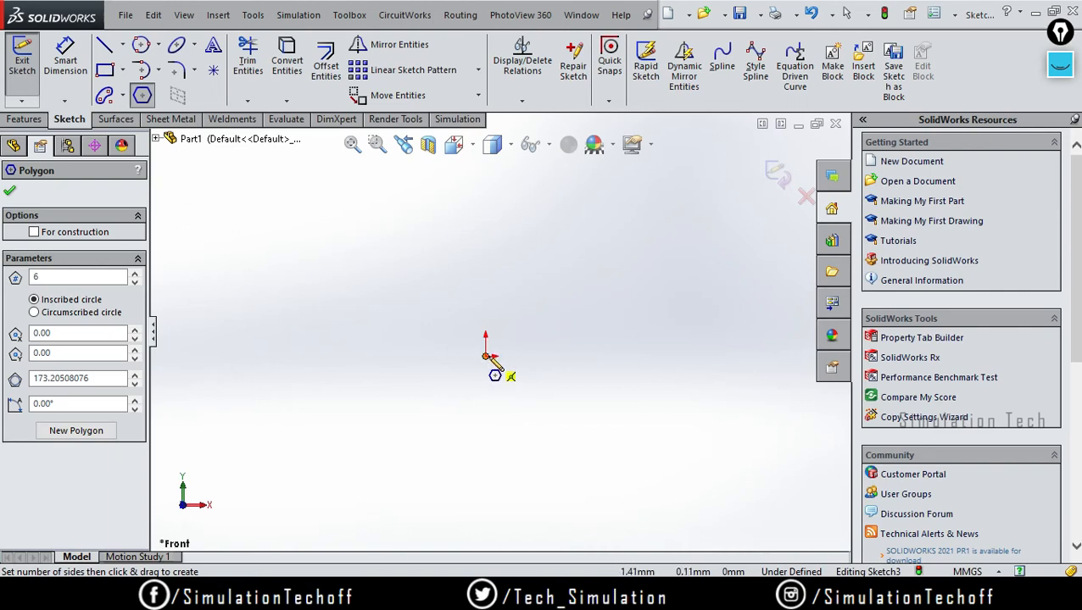
click(487, 355)
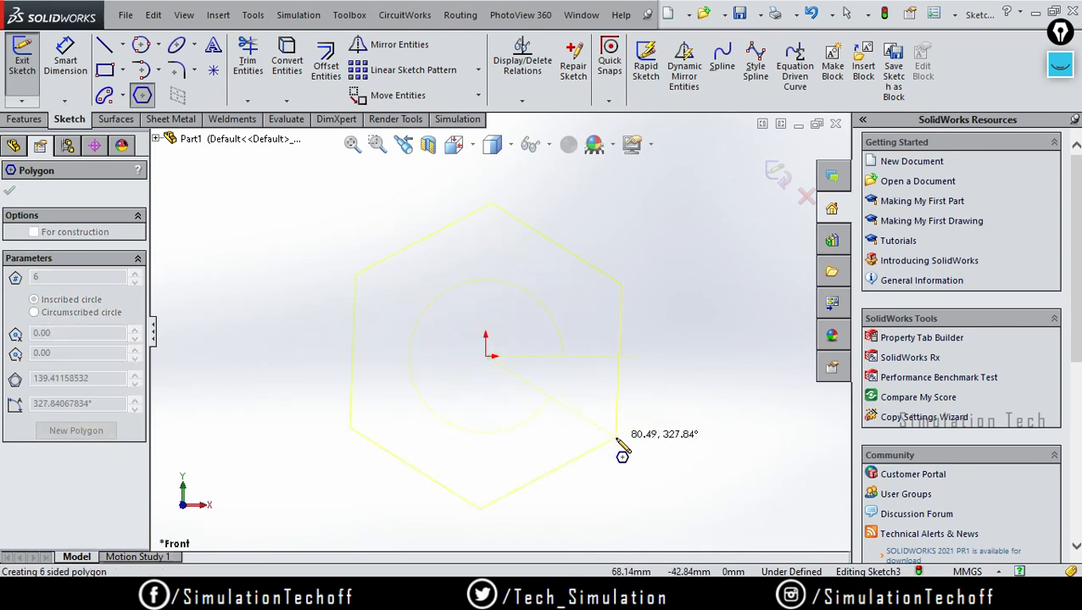
click(610, 432)
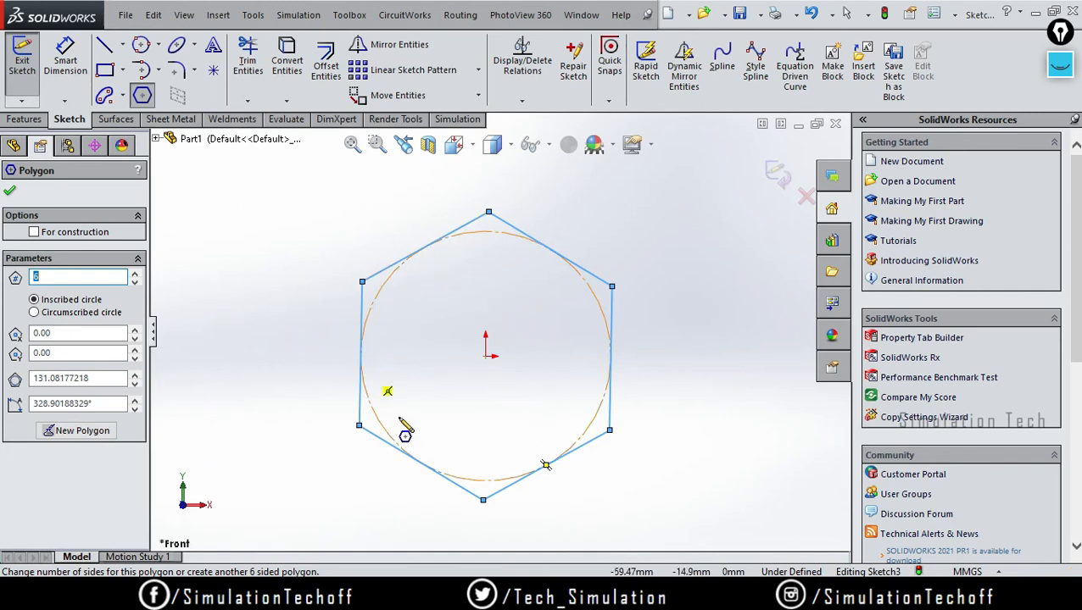
Switch the hexagon to a circumscribed circle and draw a second six-sided polygon of similar size to its right.
scroll(494, 393, up, 4)
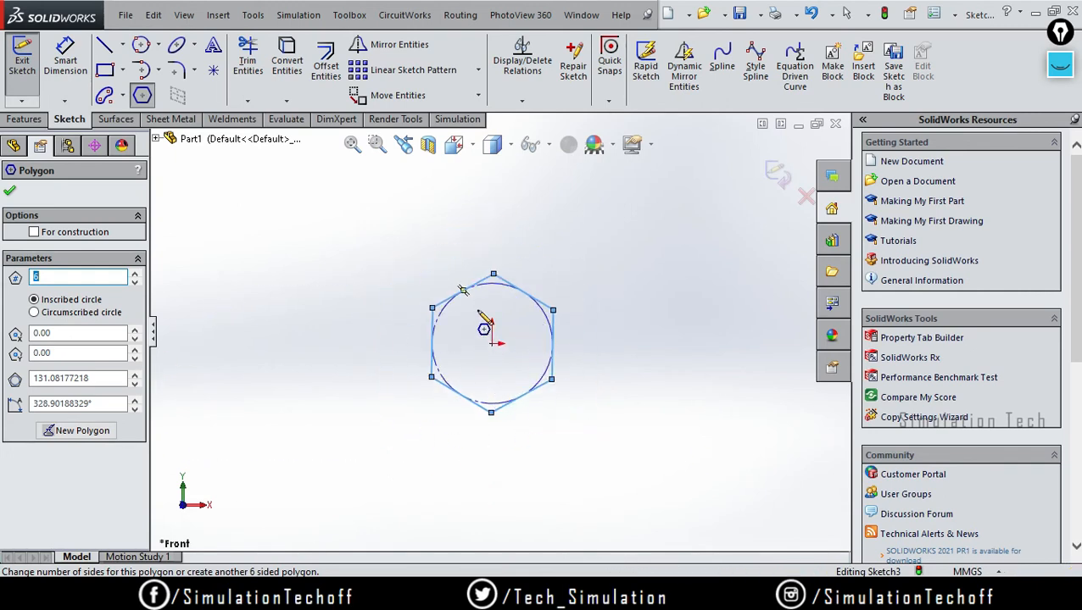
ctrl+middle_drag(549, 328, 417, 329)
scroll(374, 373, down, 2)
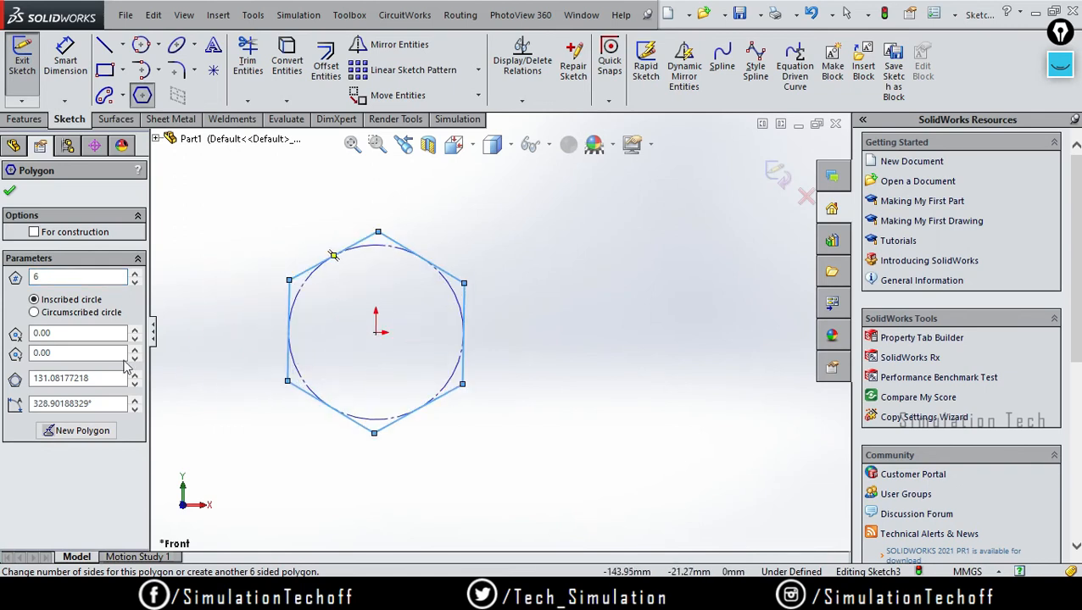
click(34, 313)
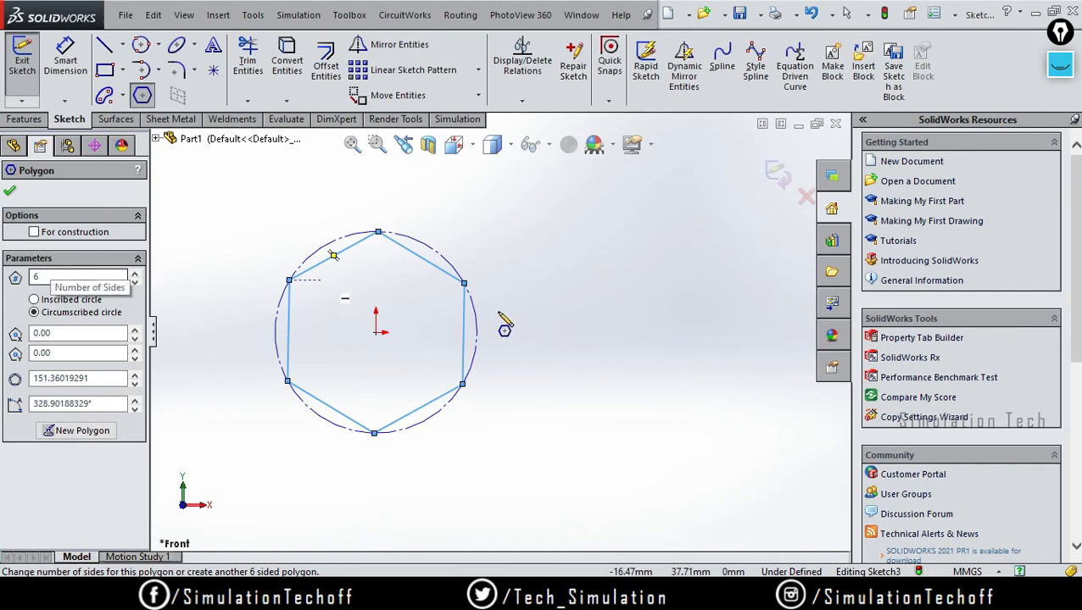
click(681, 344)
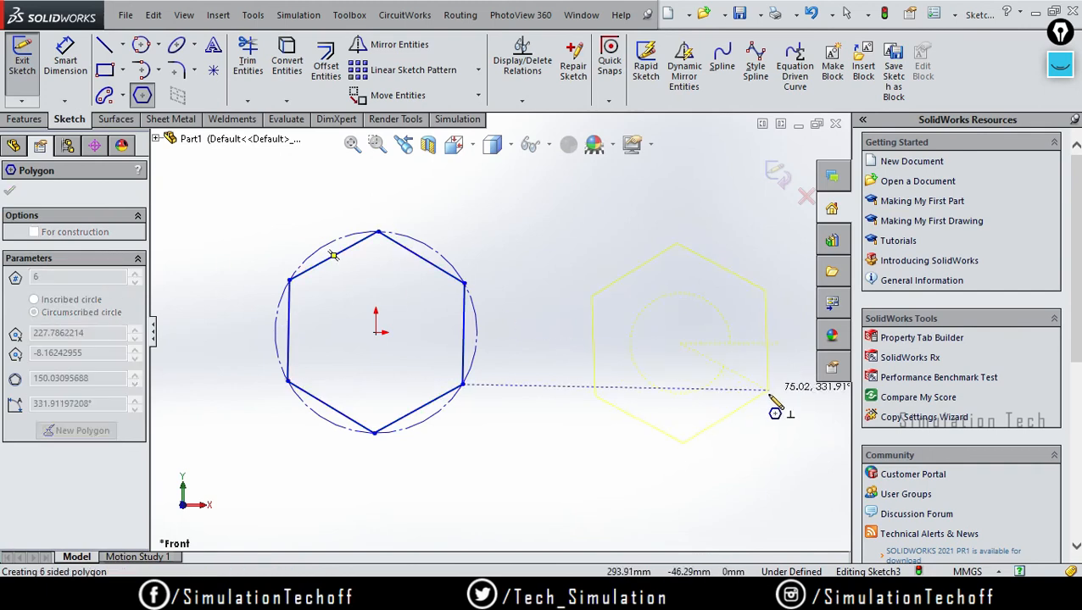
click(770, 401)
key(Escape)
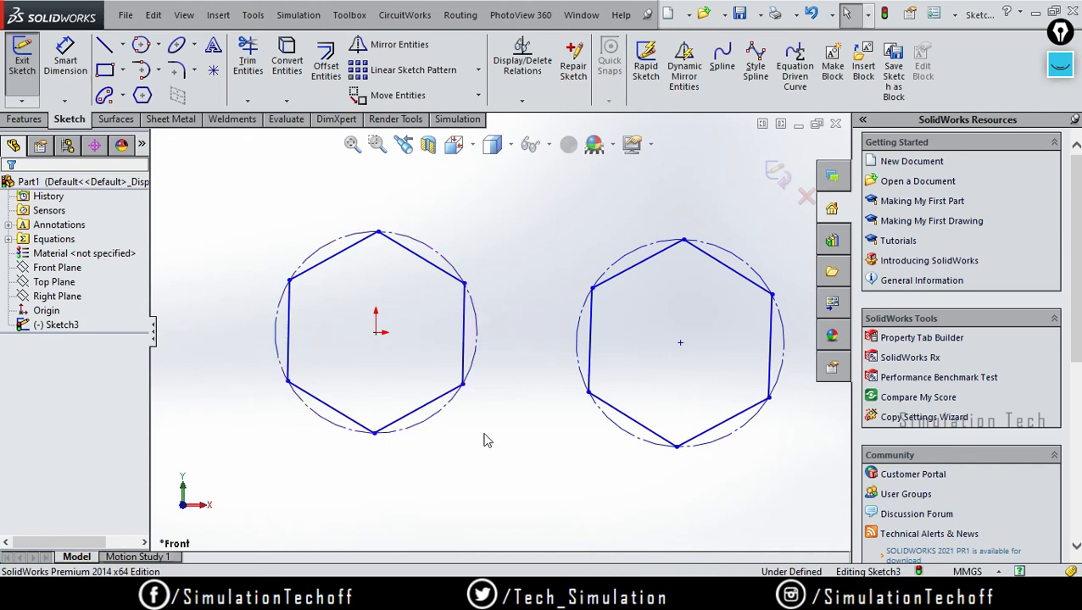
Draw a smaller ten-sided polygon with an inscribed circle above the gap between the two hexagons.
click(142, 95)
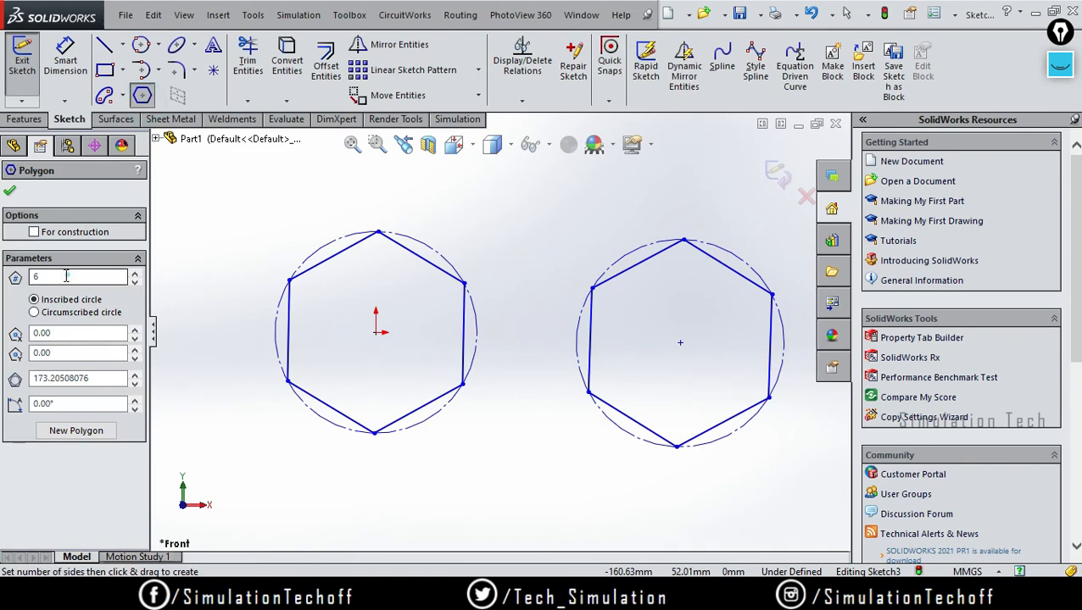
text(10)
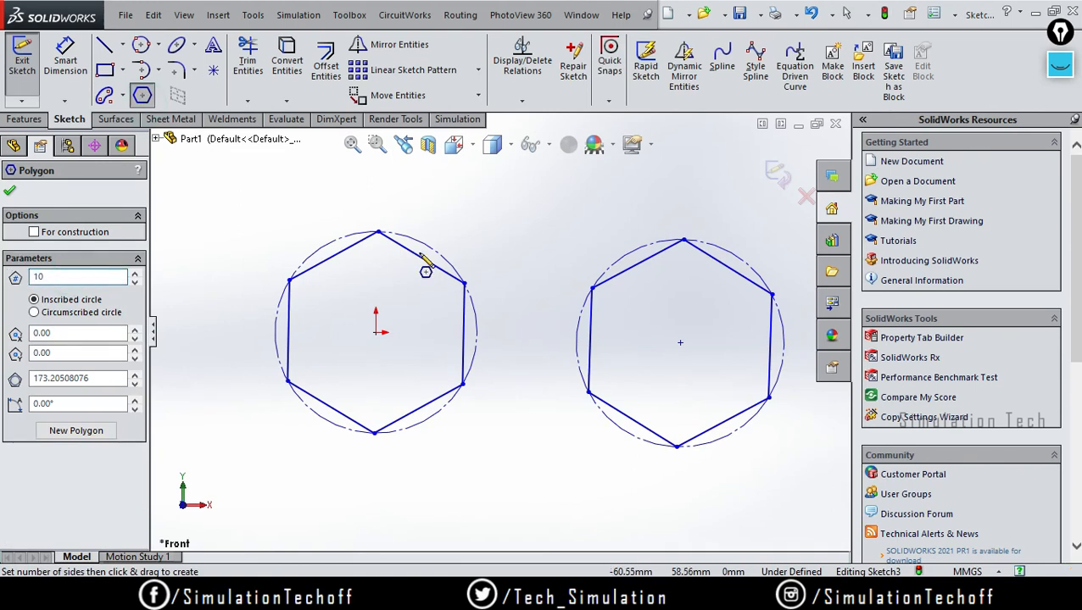
drag(522, 204, 564, 240)
key(Escape)
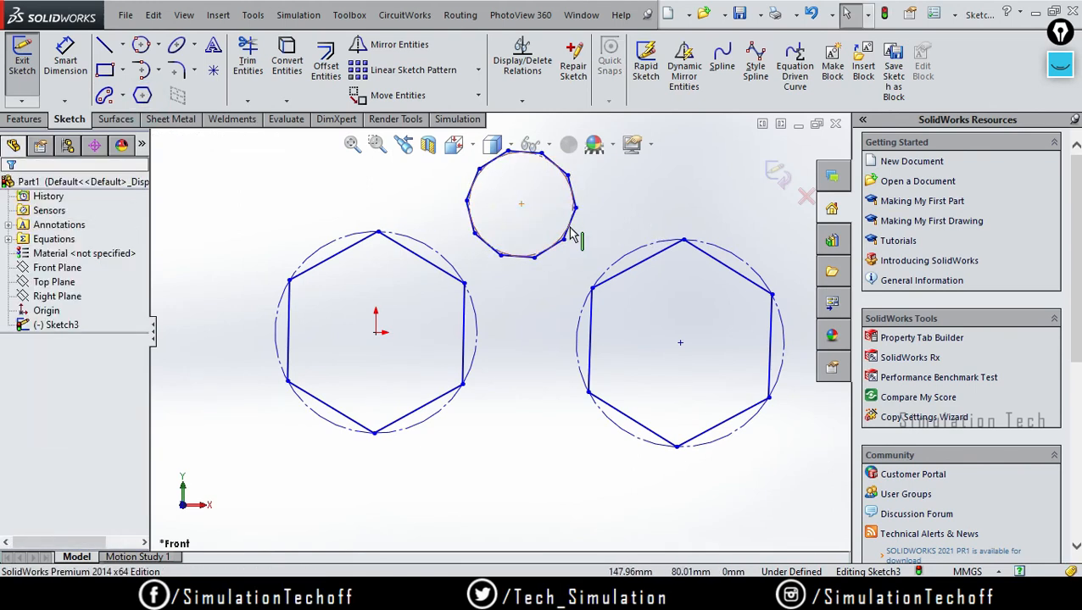
Delete all three polygons from the sketch.
scroll(566, 233, up, 2)
drag(715, 434, 283, 192)
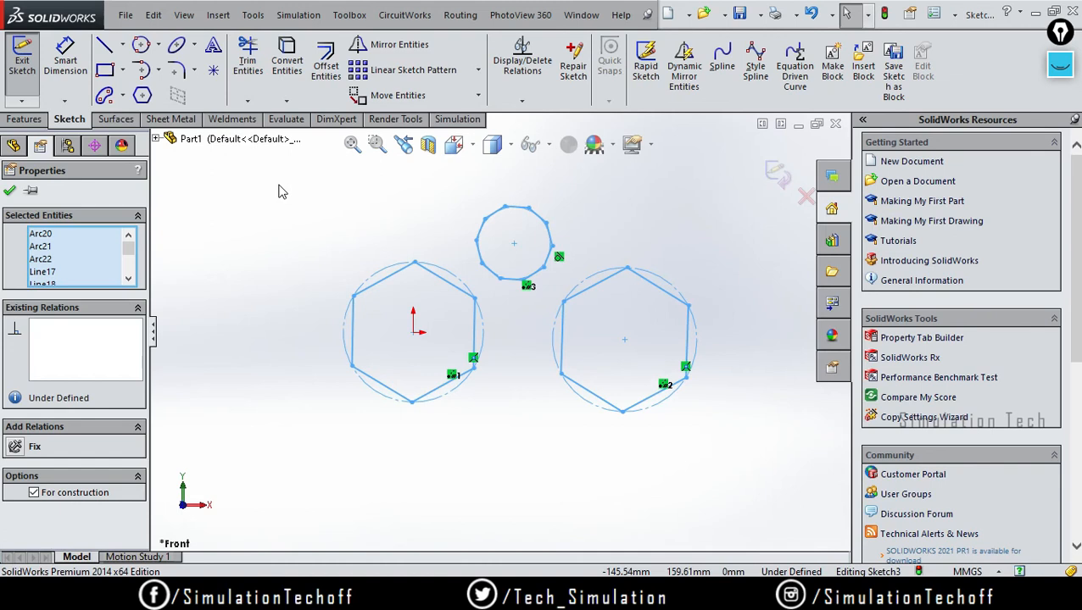
key(Delete)
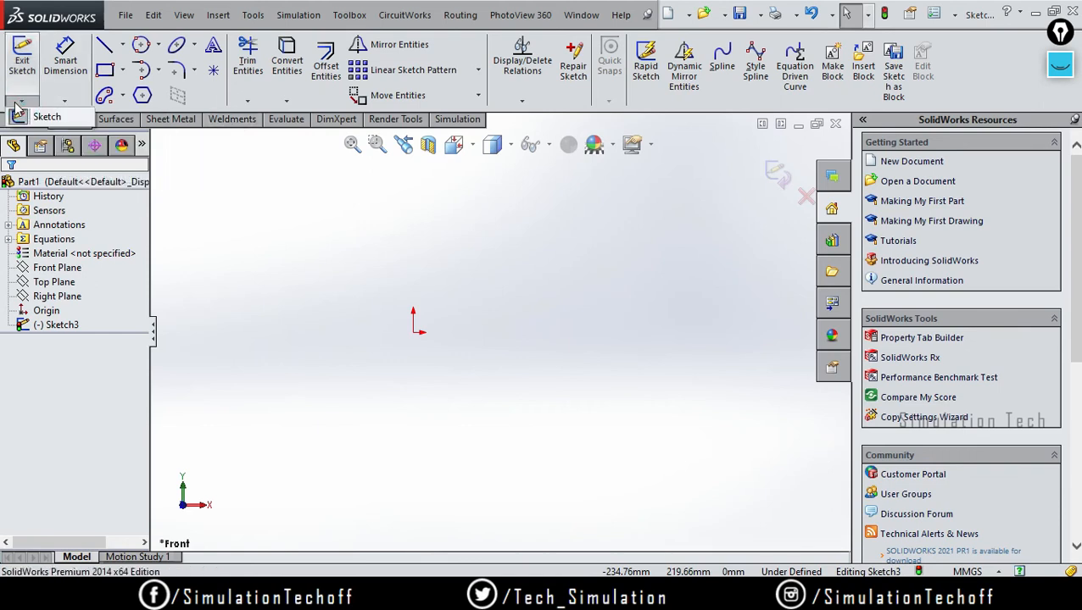
Exit the empty sketch and open the choice between Sketch and 3D Sketch.
click(65, 101)
click(778, 175)
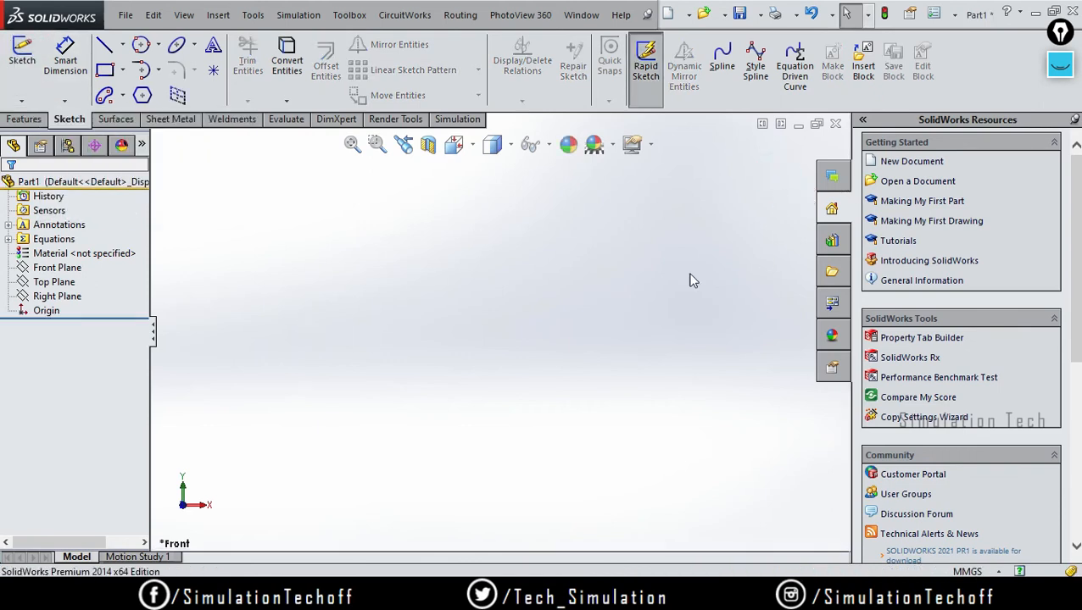
click(23, 102)
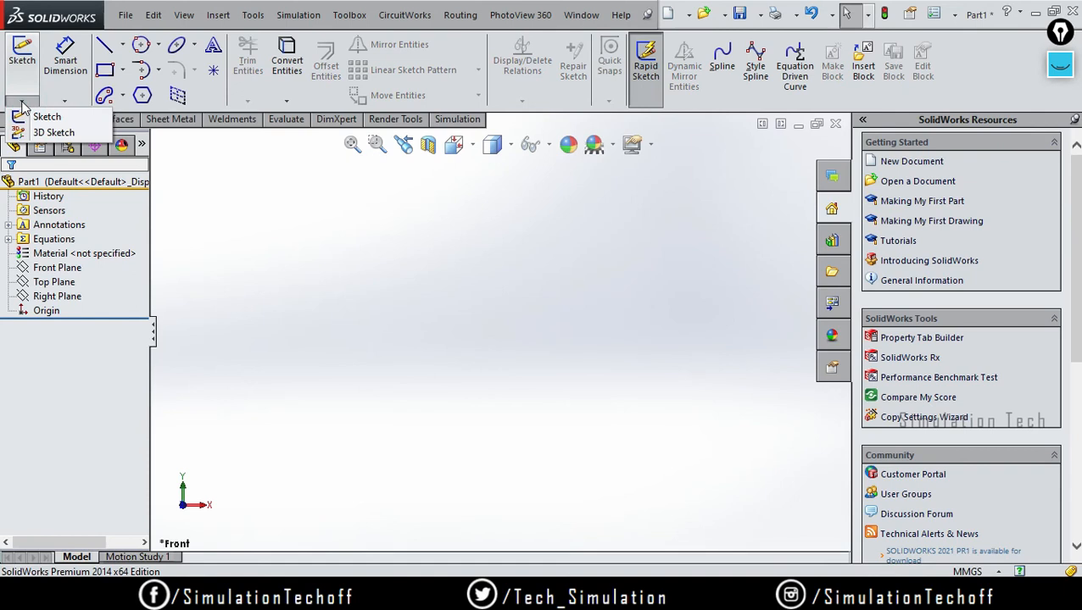
Select the Front Plane and start a new sketch on it with the Point tool.
click(56, 133)
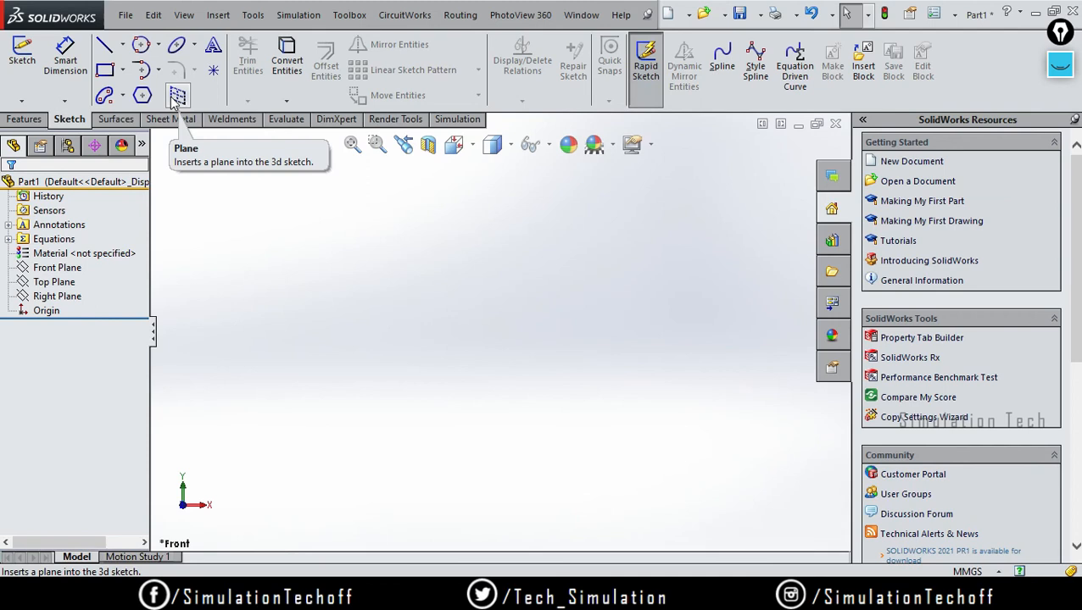
click(273, 270)
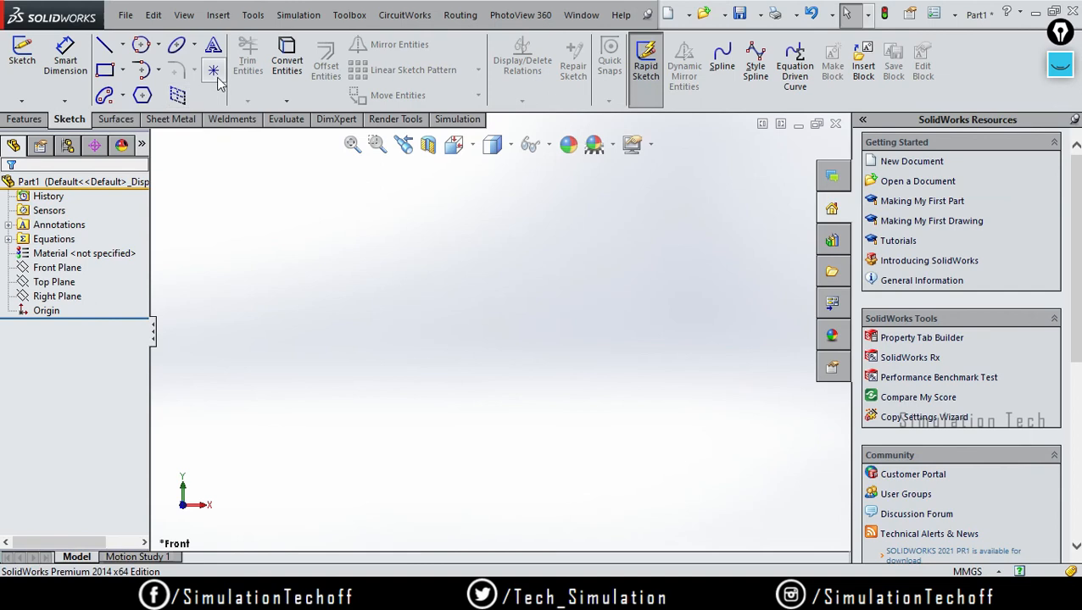
click(51, 267)
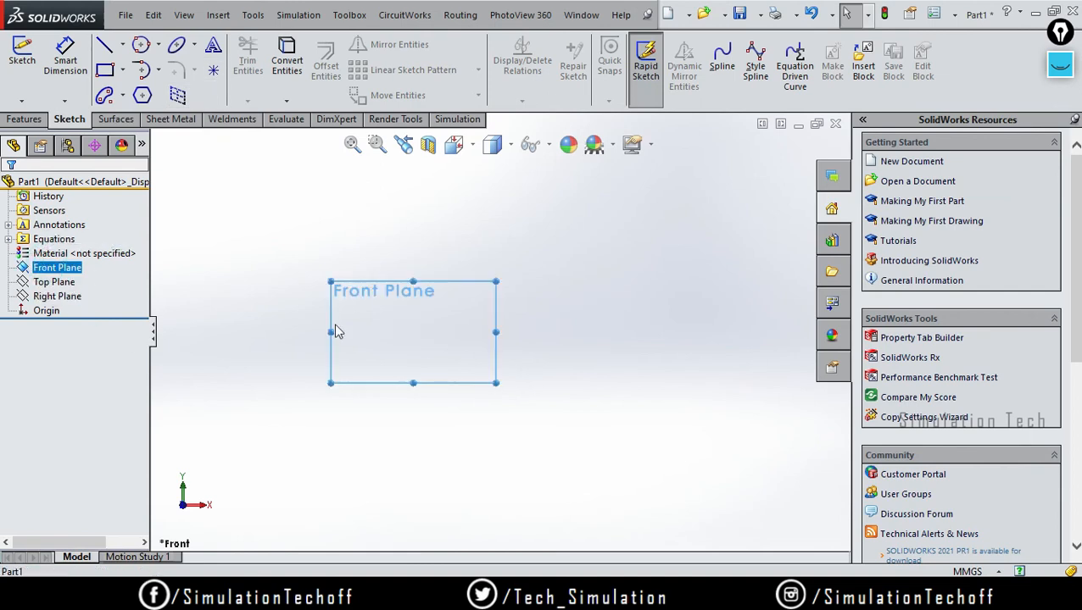
ctrl+middle_drag(356, 344, 459, 334)
scroll(460, 336, up, 3)
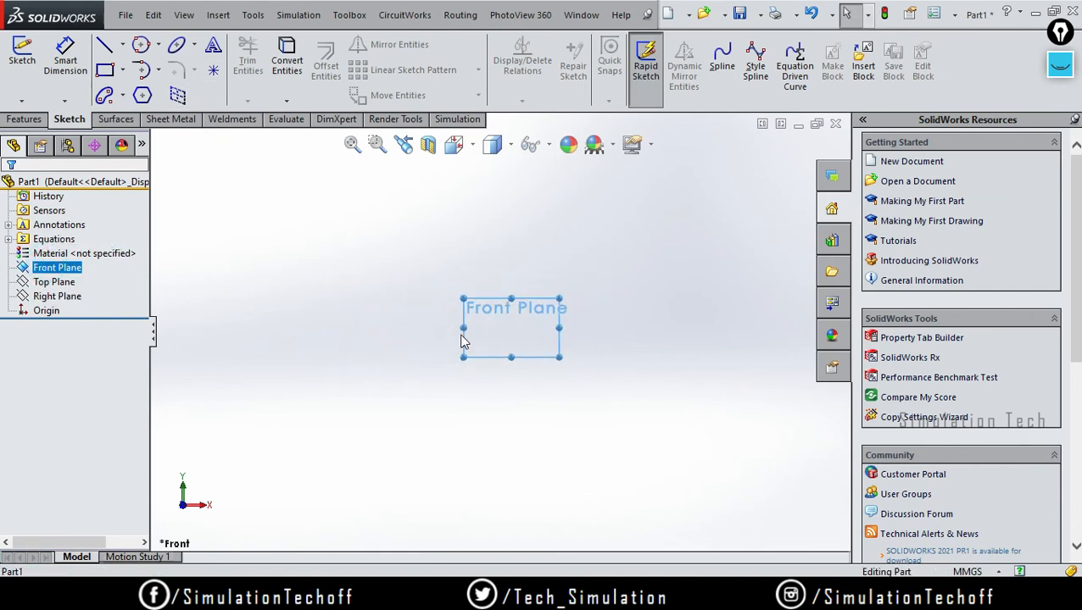
scroll(508, 343, down, 6)
ctrl+middle_drag(583, 307, 548, 367)
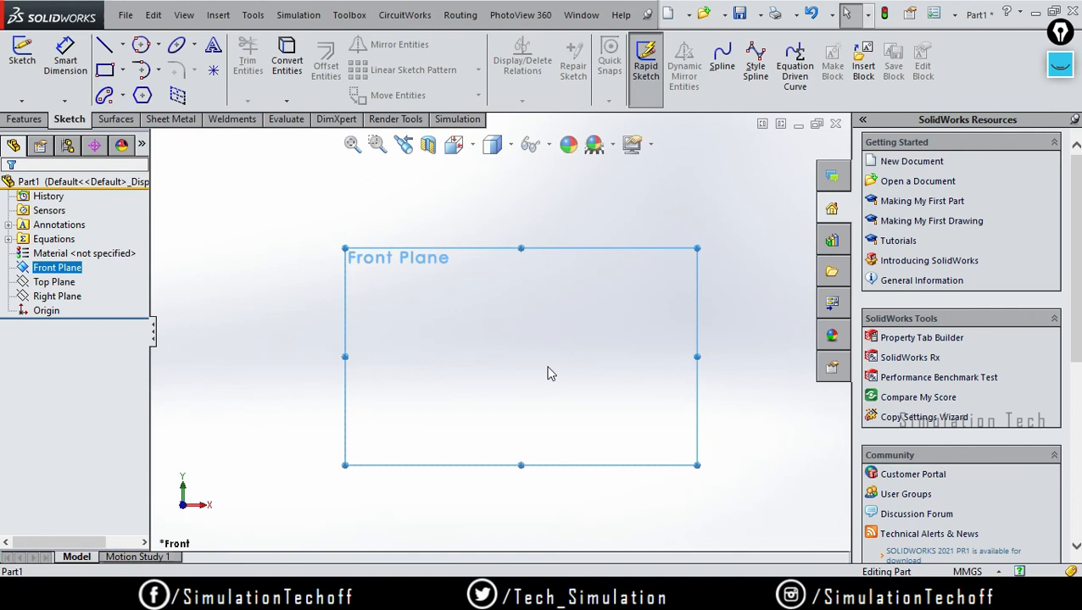
click(213, 71)
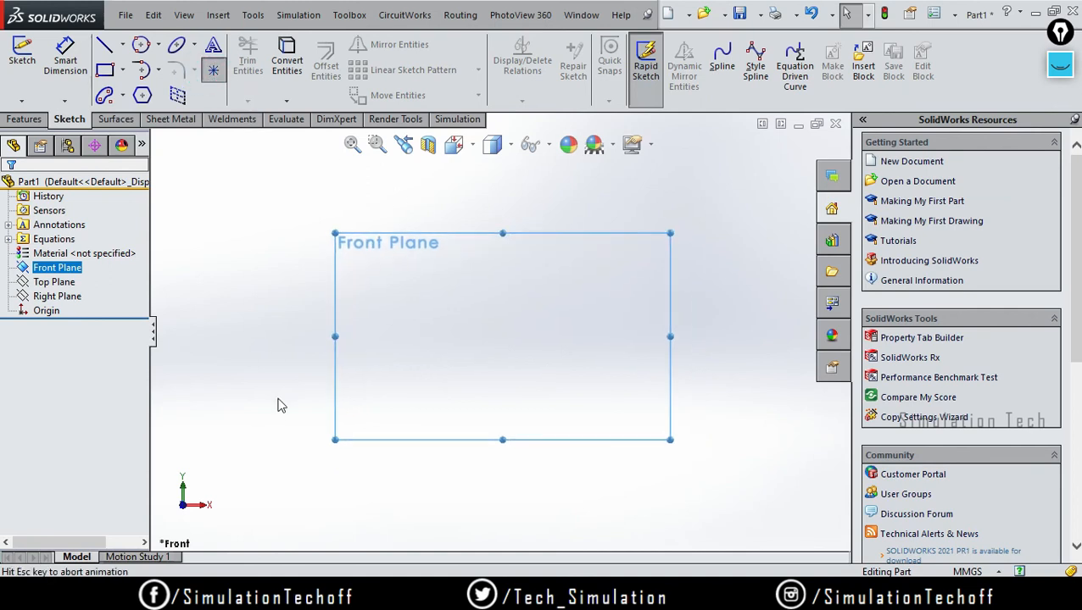
Scatter 14 sketch points across the Front Plane around the origin.
click(258, 343)
click(266, 260)
click(439, 259)
click(474, 208)
click(672, 295)
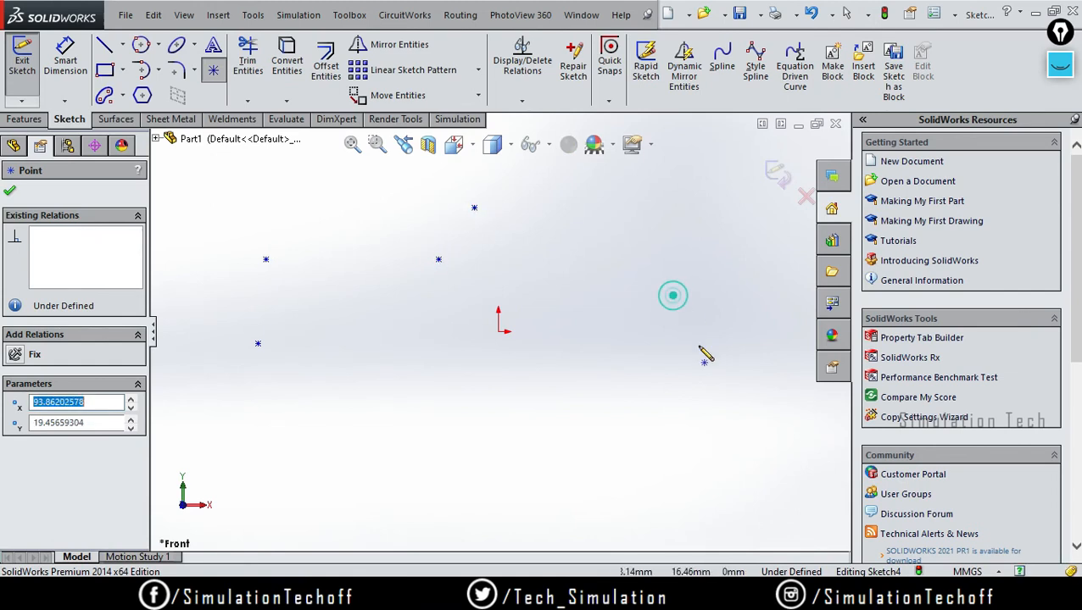
click(684, 406)
click(556, 441)
click(418, 493)
click(303, 406)
click(375, 343)
click(500, 399)
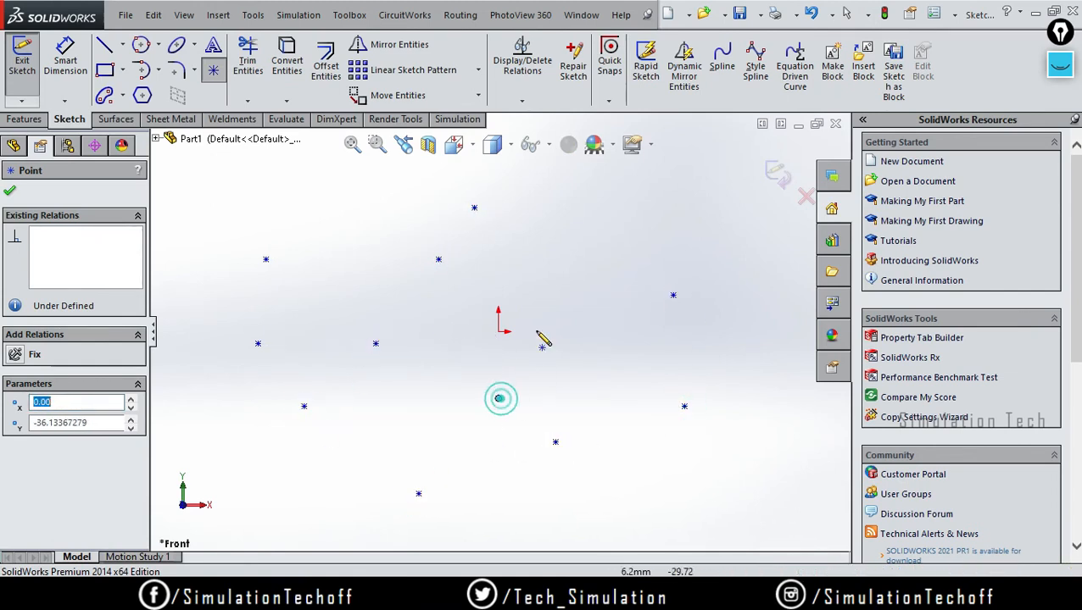
click(555, 295)
click(594, 239)
click(773, 363)
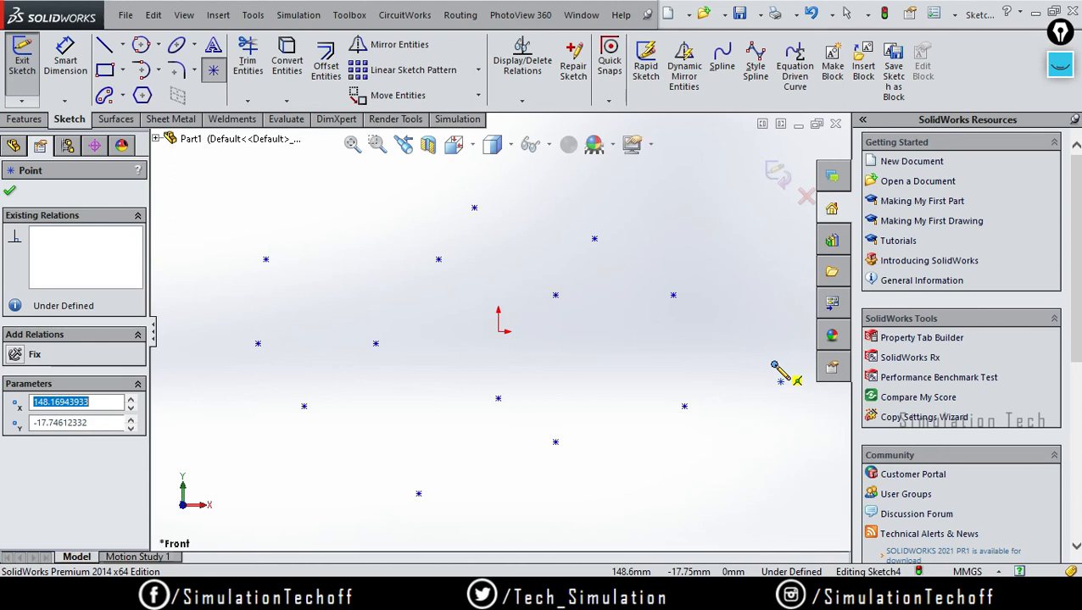
key(Escape)
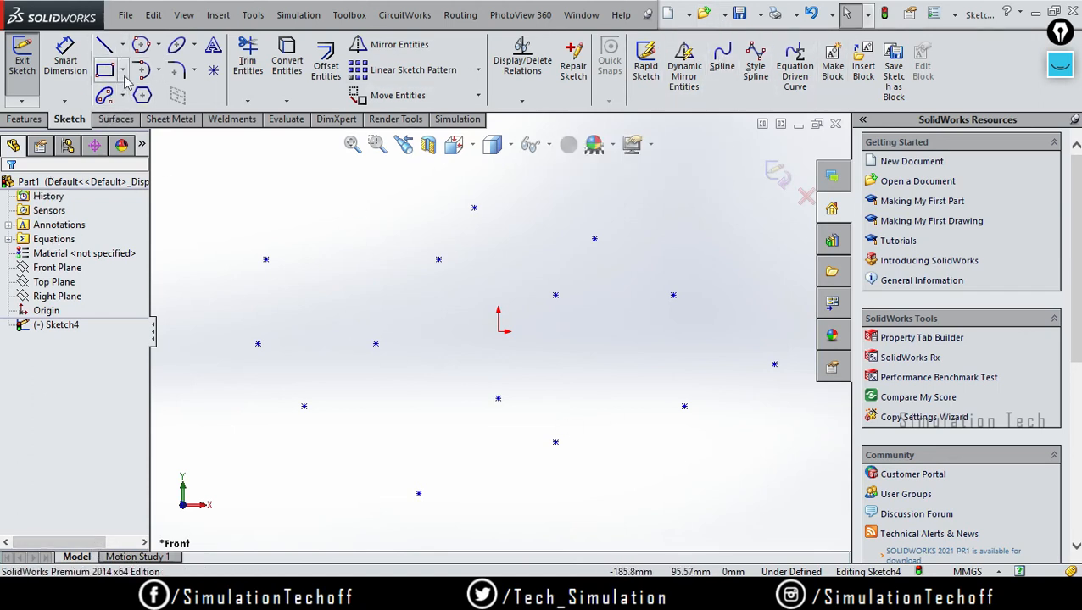
Draw a chain of ten connected lines through eleven of the points, from the leftmost point round to the lower-left one.
click(104, 45)
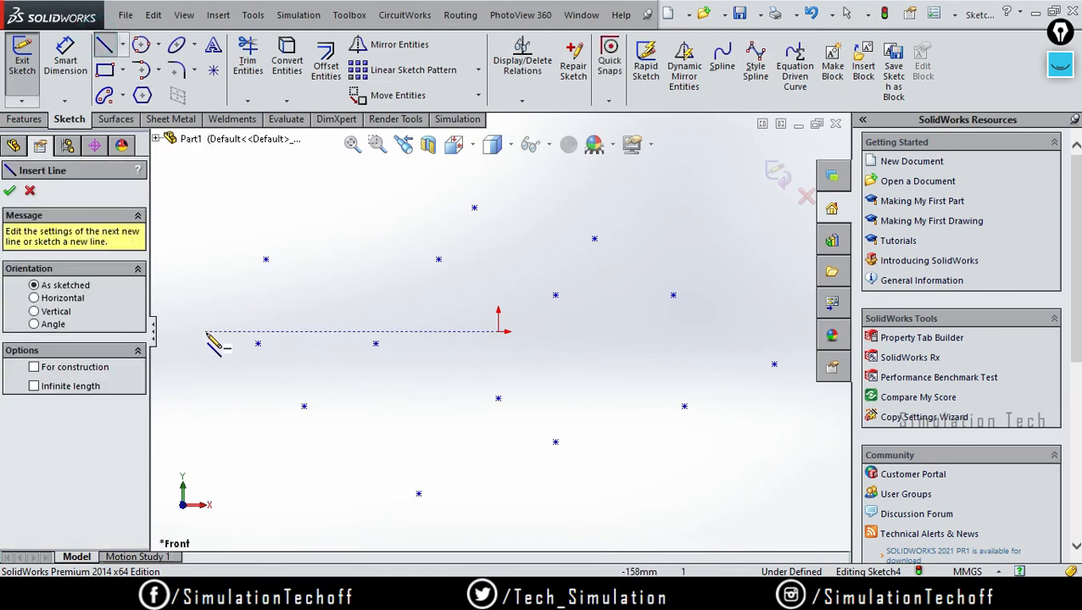
click(257, 343)
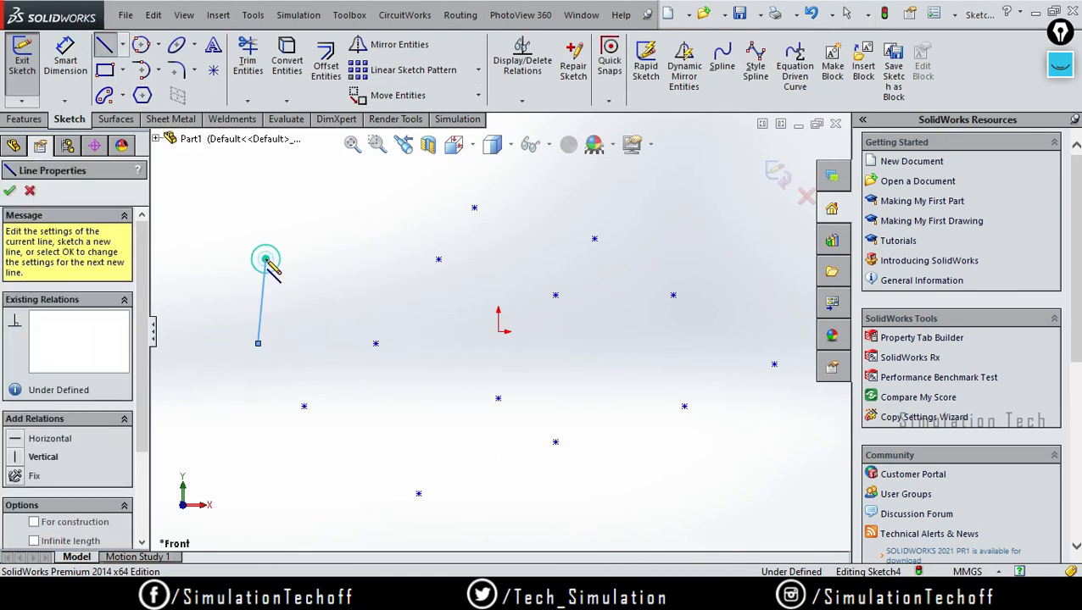
click(265, 259)
click(438, 259)
click(474, 208)
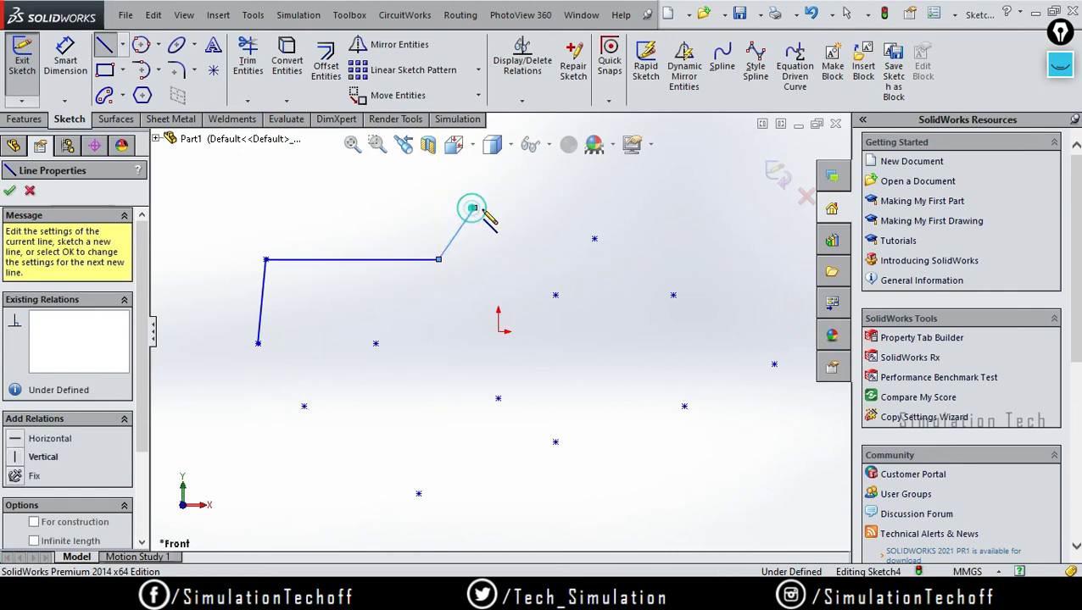
click(594, 239)
click(672, 295)
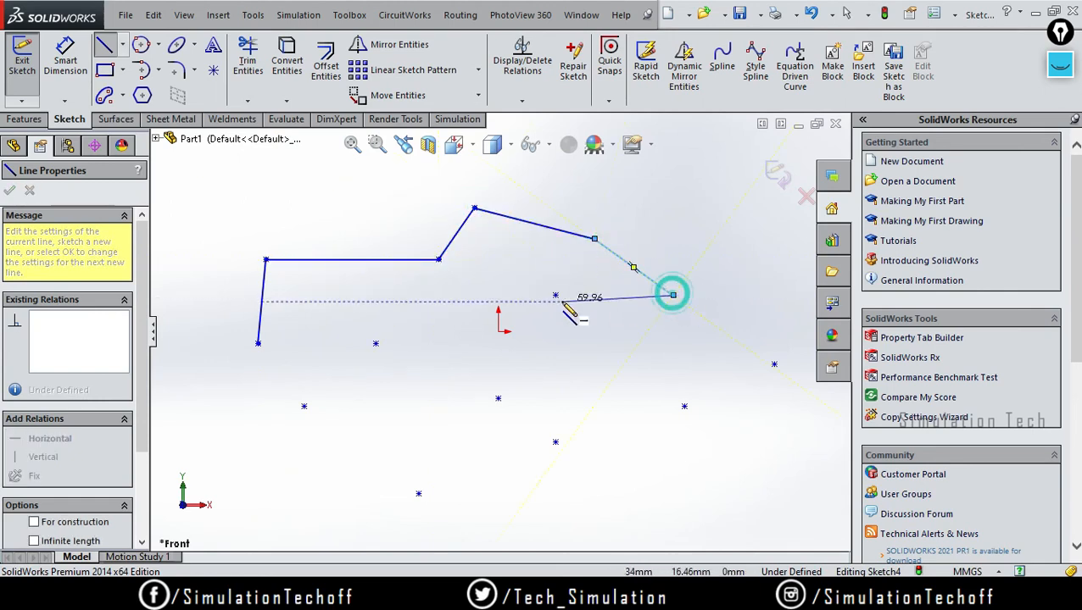
click(555, 295)
click(555, 442)
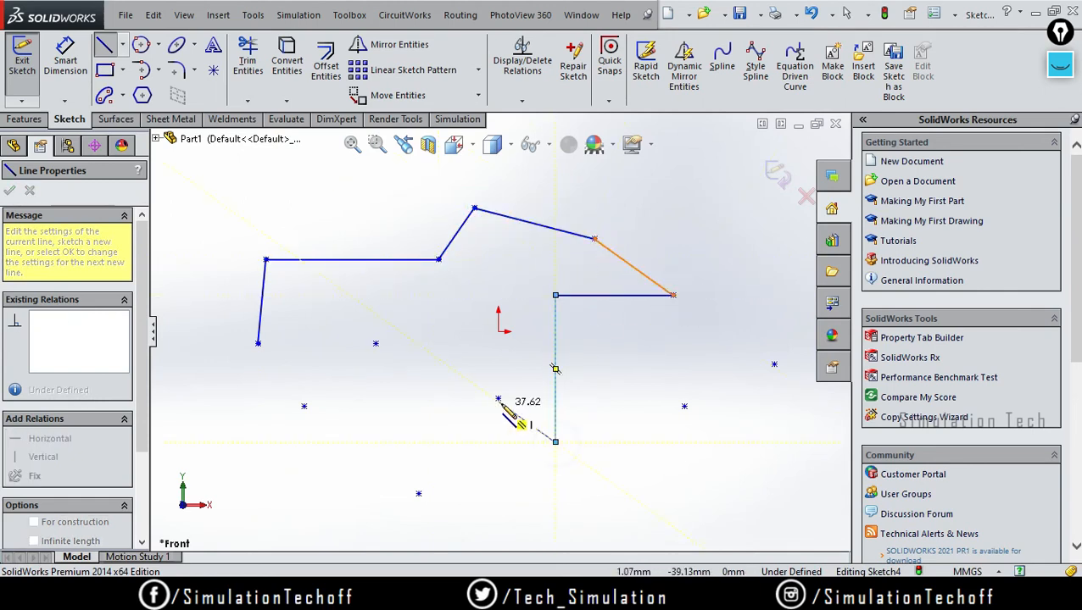
click(497, 399)
click(375, 345)
click(304, 406)
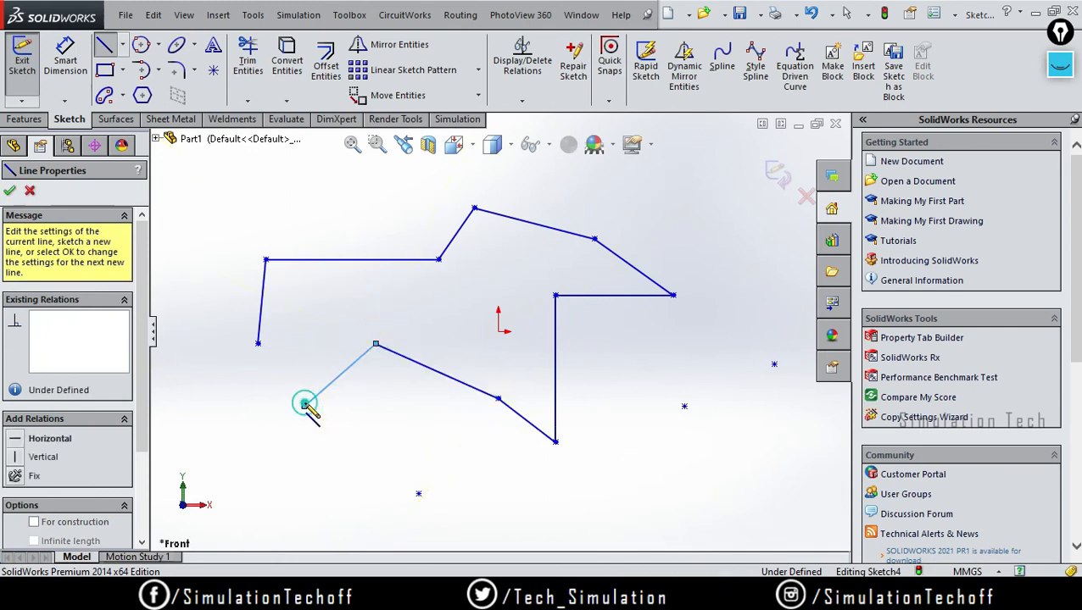
key(Escape)
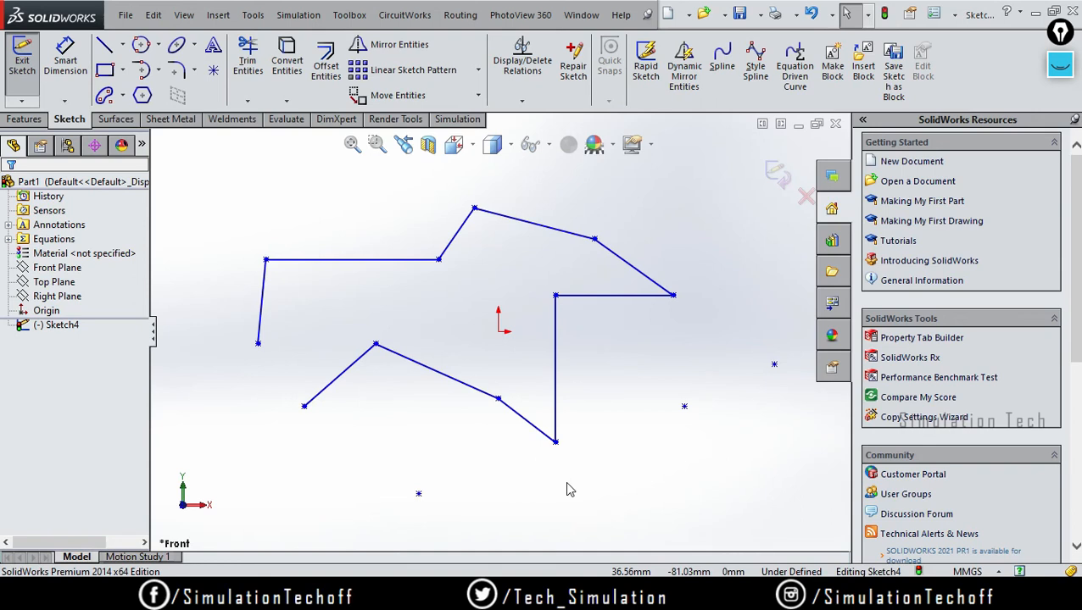
Undo all the connected lines, keeping the sketch points.
key(ctrl+z)
key(ctrl+z)
key(ctrl+z)
key(ctrl+z)
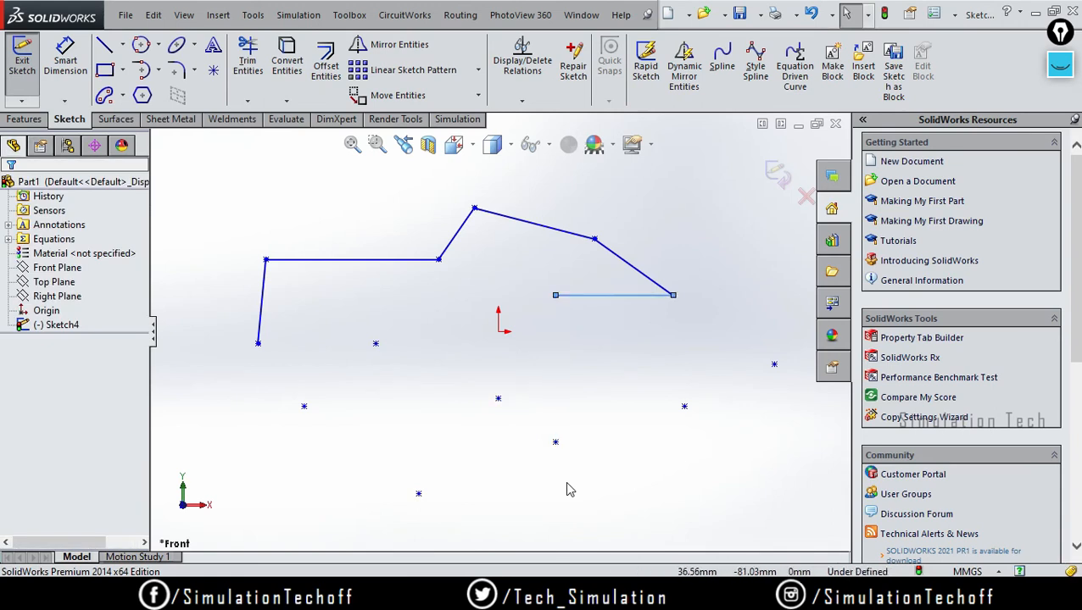
key(ctrl+z)
key(ctrl+z)
key(ctrl+z)
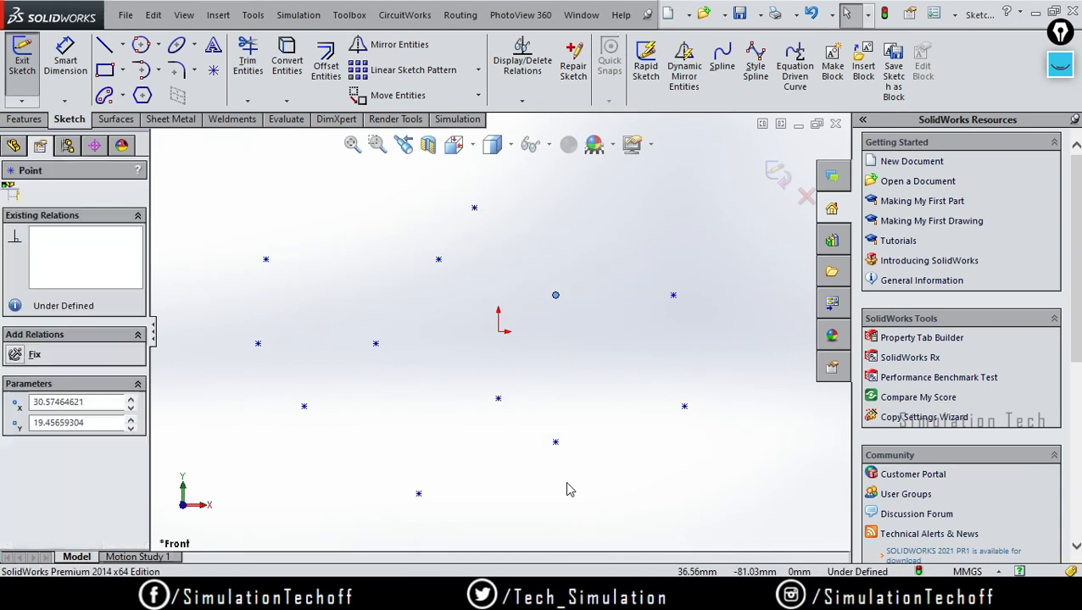
click(601, 386)
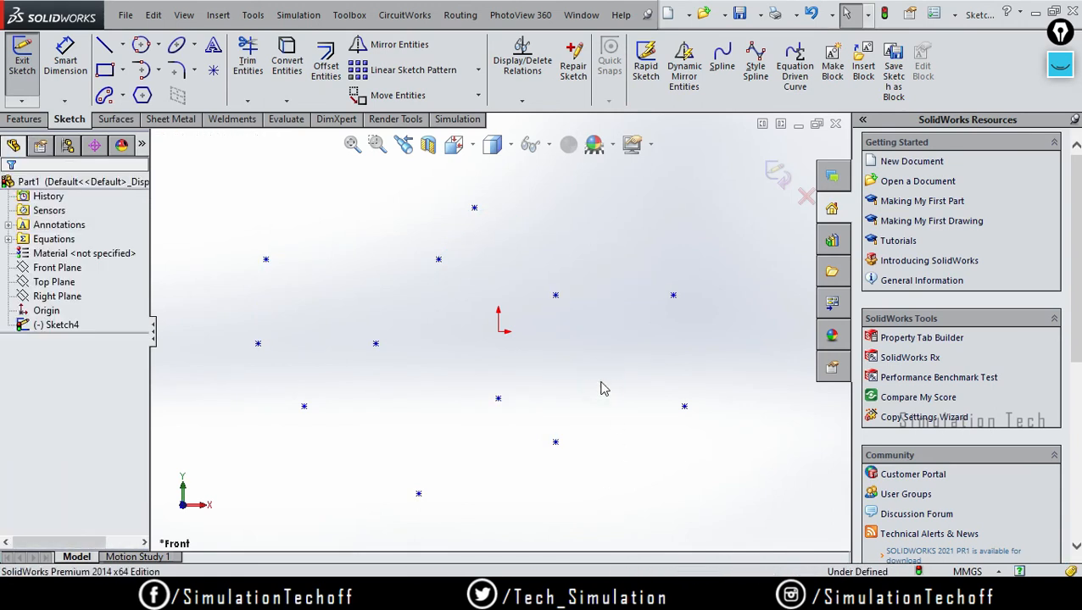
Draw a spline through nine of the points, from the leftmost one over the peak and round to the lowest one.
click(721, 59)
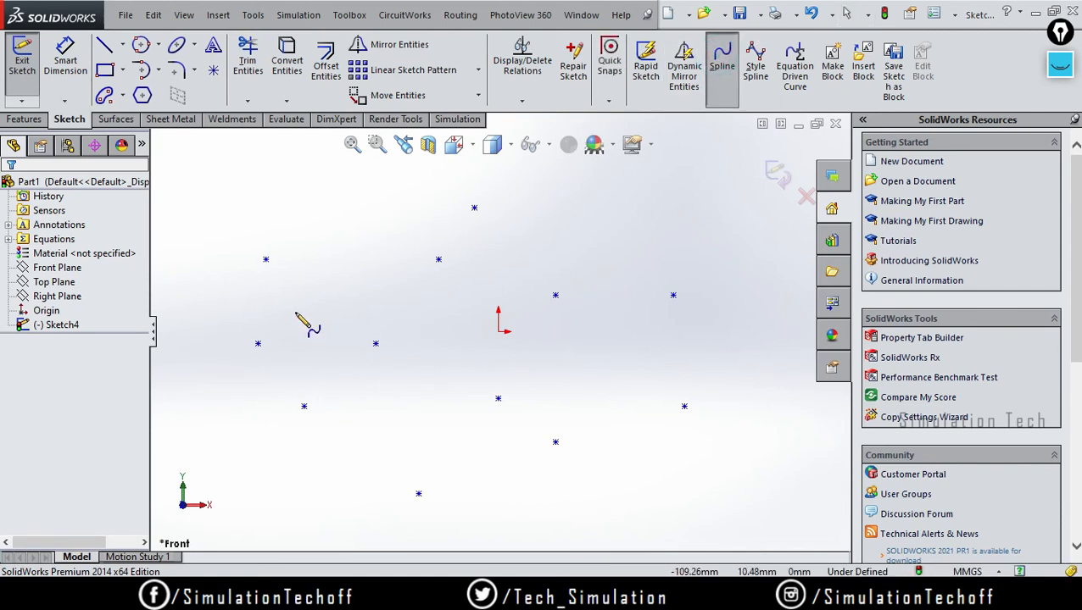
click(258, 343)
click(265, 259)
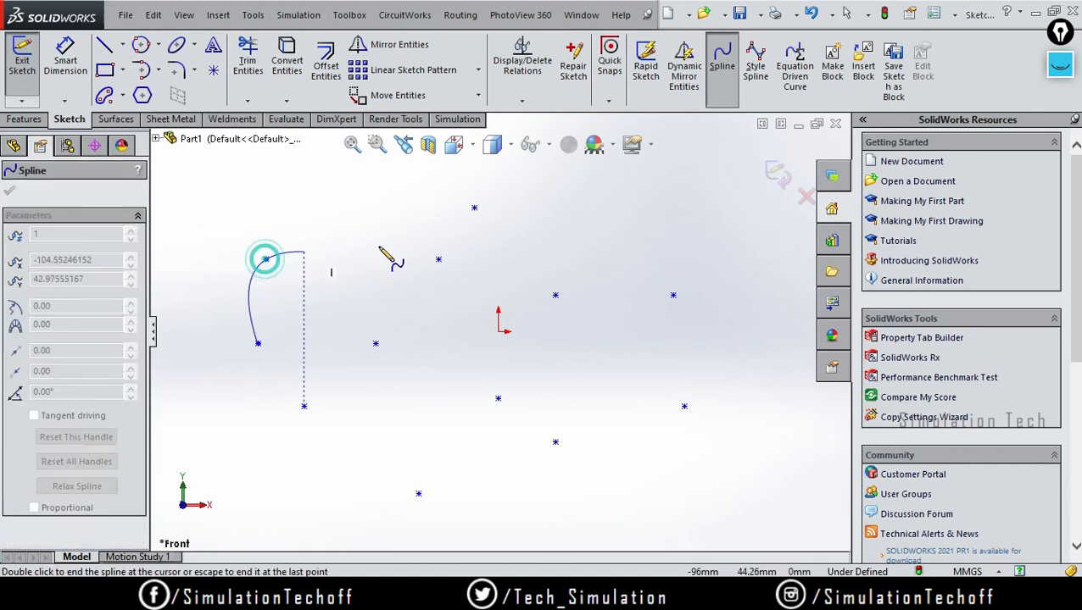
click(438, 259)
click(473, 208)
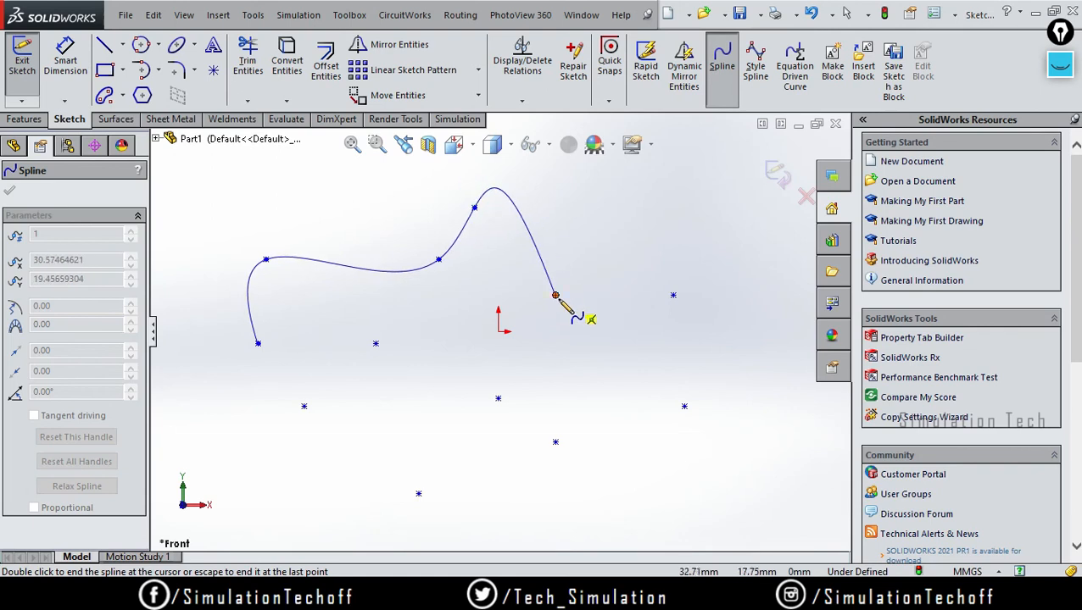
click(673, 295)
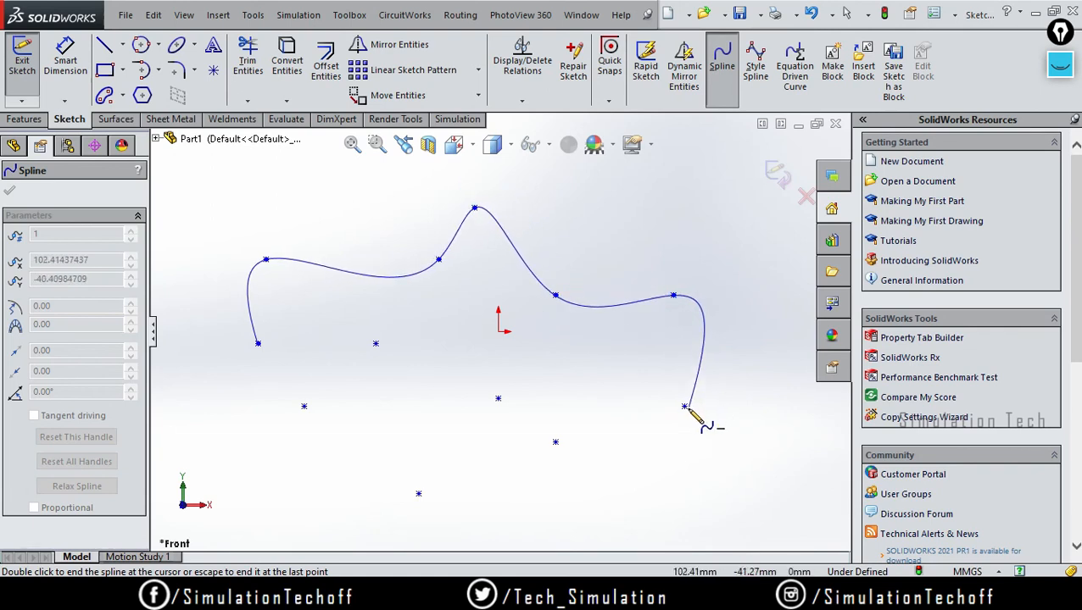
click(684, 406)
click(555, 441)
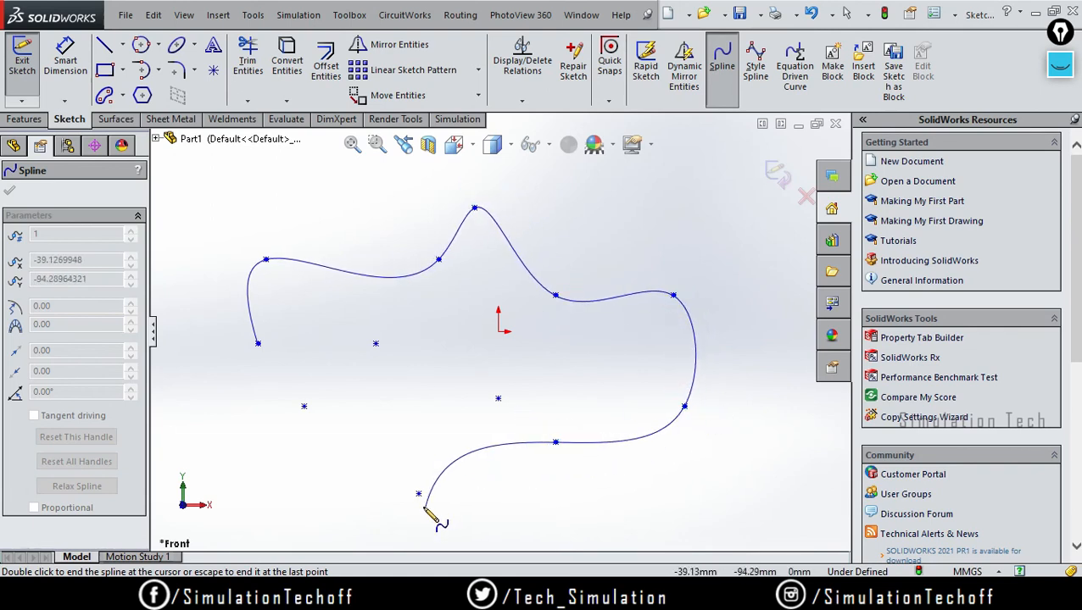
click(418, 494)
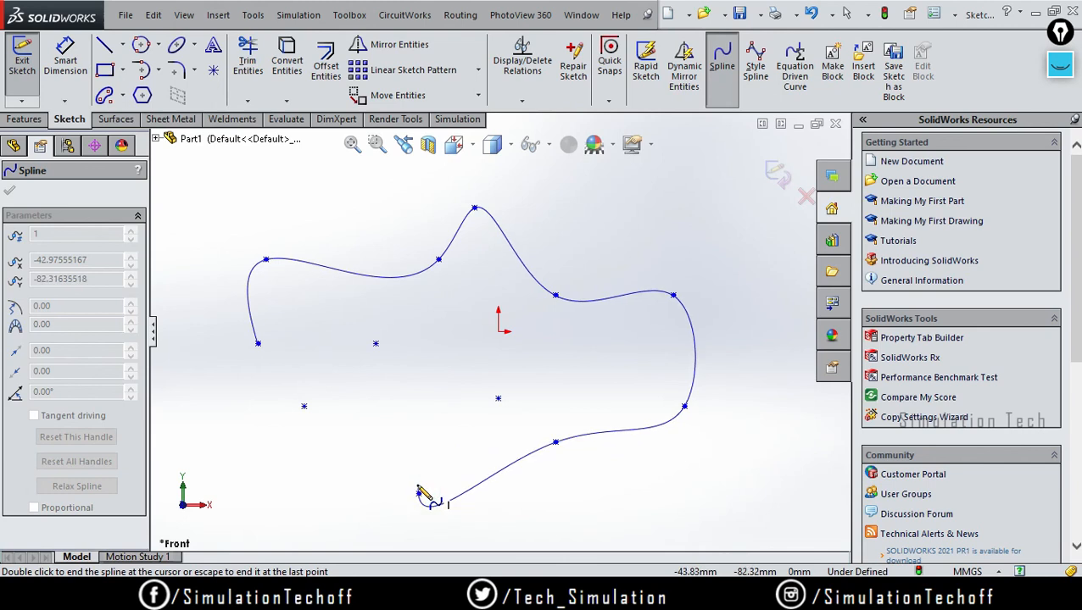
key(Escape)
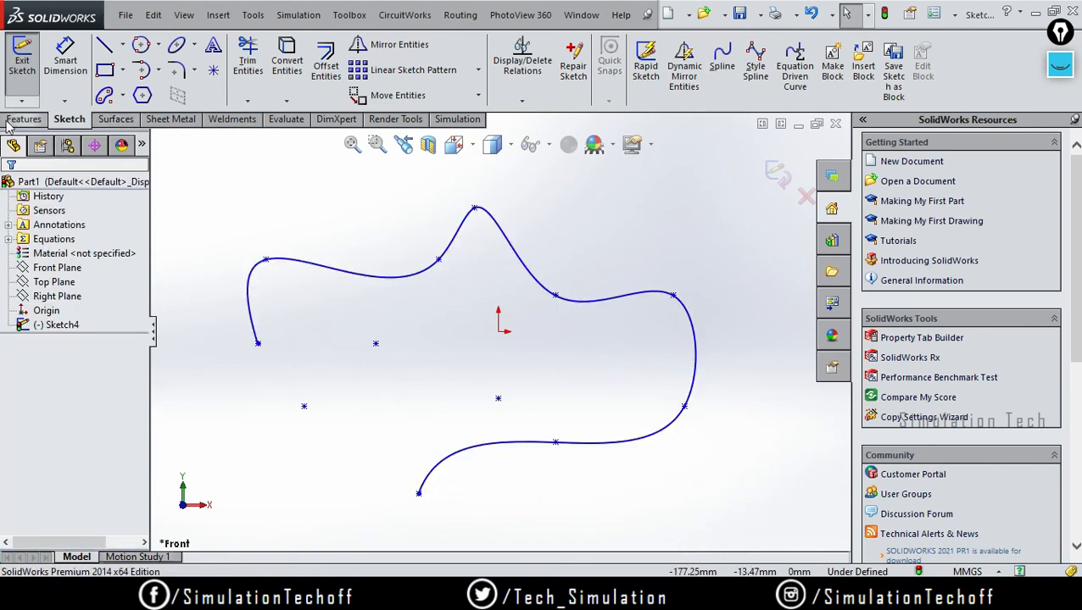
Extrude the spline as a surface toward the front and inspect its shape from another angle.
click(107, 120)
click(26, 61)
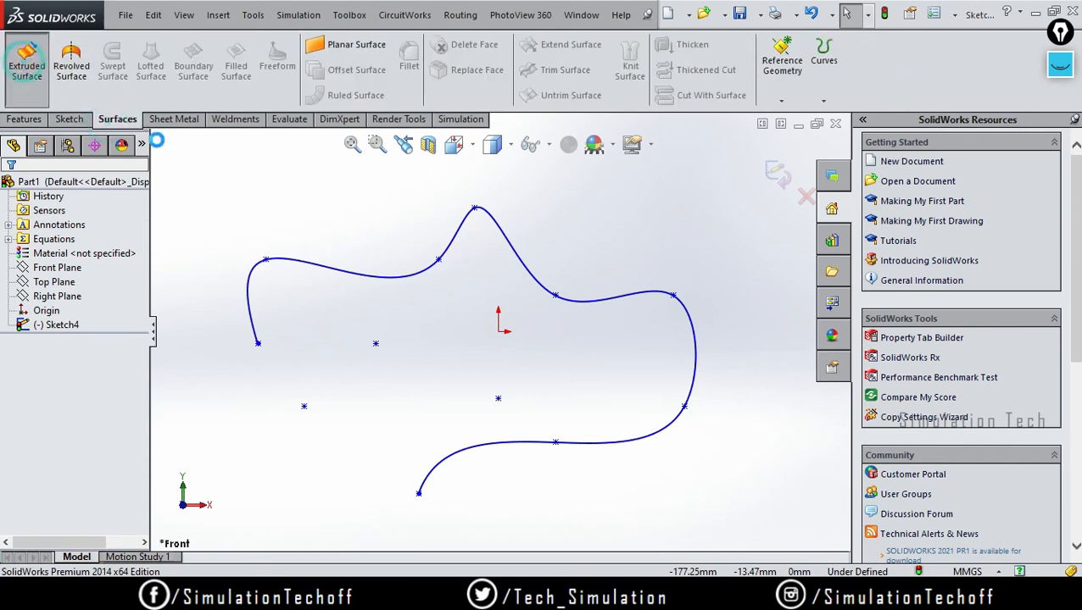
drag(500, 331, 363, 462)
click(780, 172)
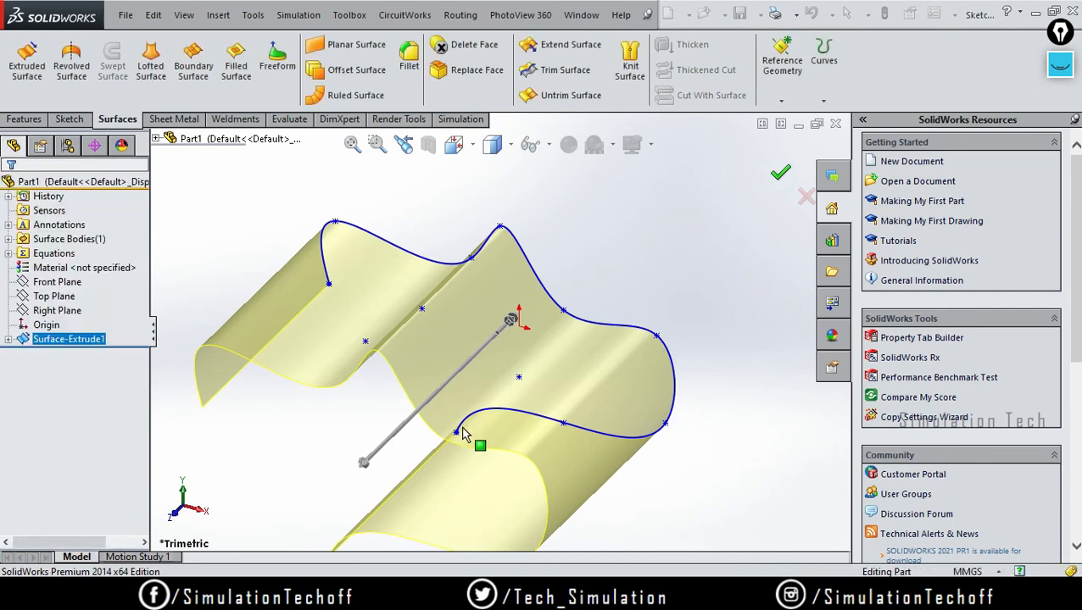
middle_drag(455, 386, 504, 508)
click(505, 509)
Undo the surface extrusion together with the spline and all the sketch points.
key(ctrl+z)
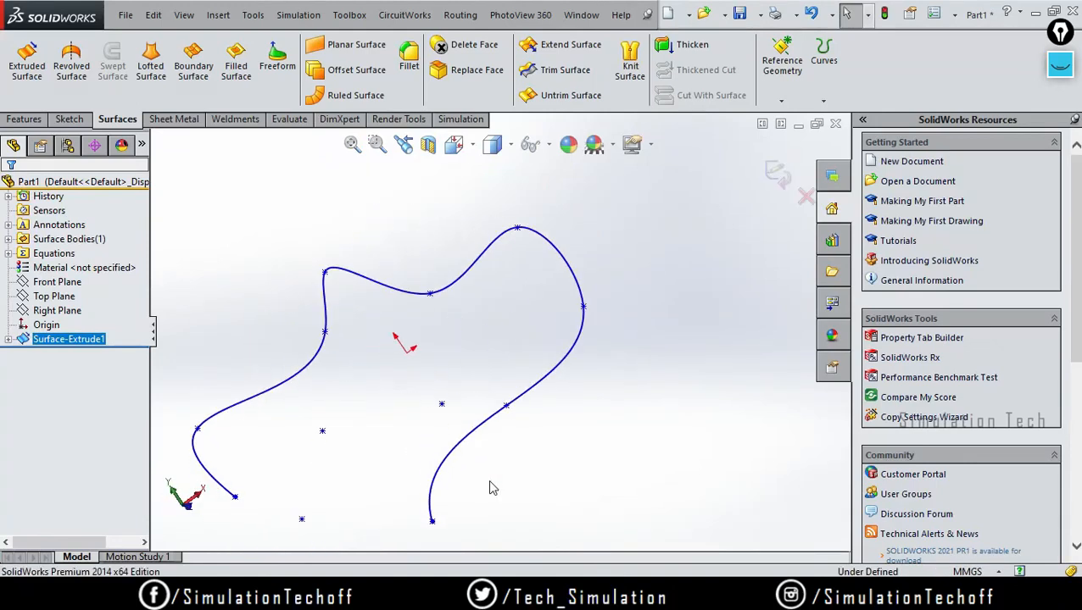
key(ctrl+z)
key(ctrl+z)
key(ctrl+z)
key(ctrl+z)
key(ctrl+z)
key(ctrl+z)
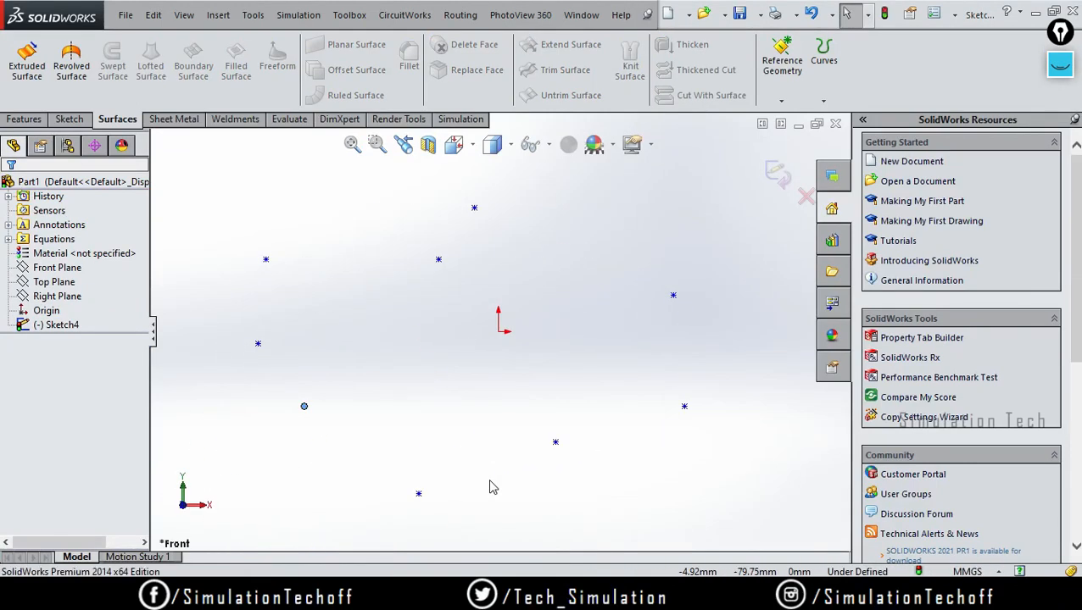
key(ctrl+z)
key(ctrl+z)
key(ctrl+z)
key(ctrl+z)
key(ctrl+z)
key(ctrl+z)
key(ctrl+z)
key(ctrl+z)
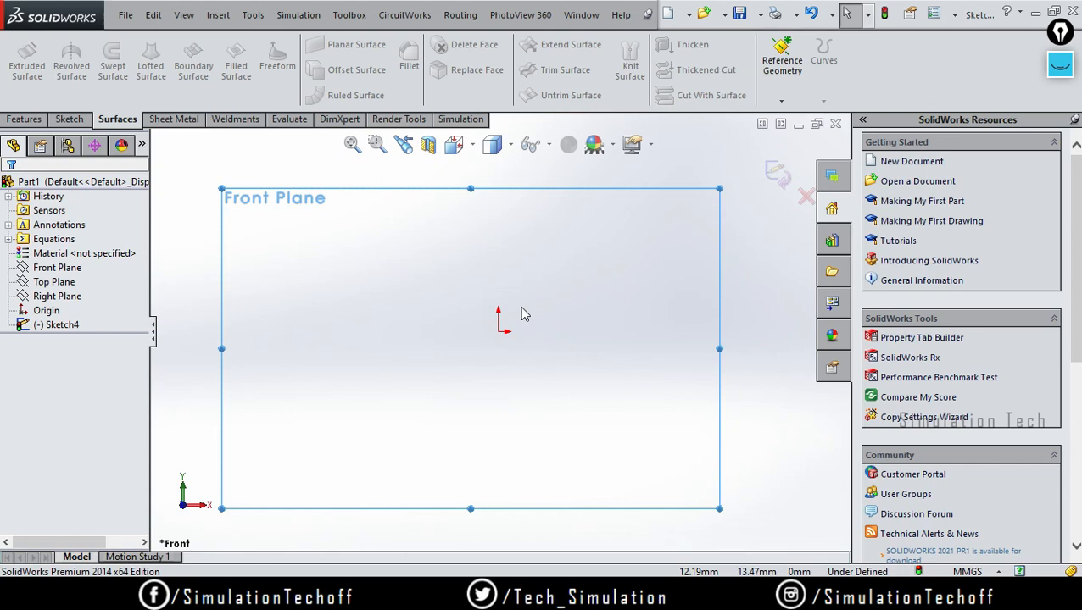
Draw a wavy spline through seven points across the Front plane, starting low on the left and ending high on the right.
click(69, 119)
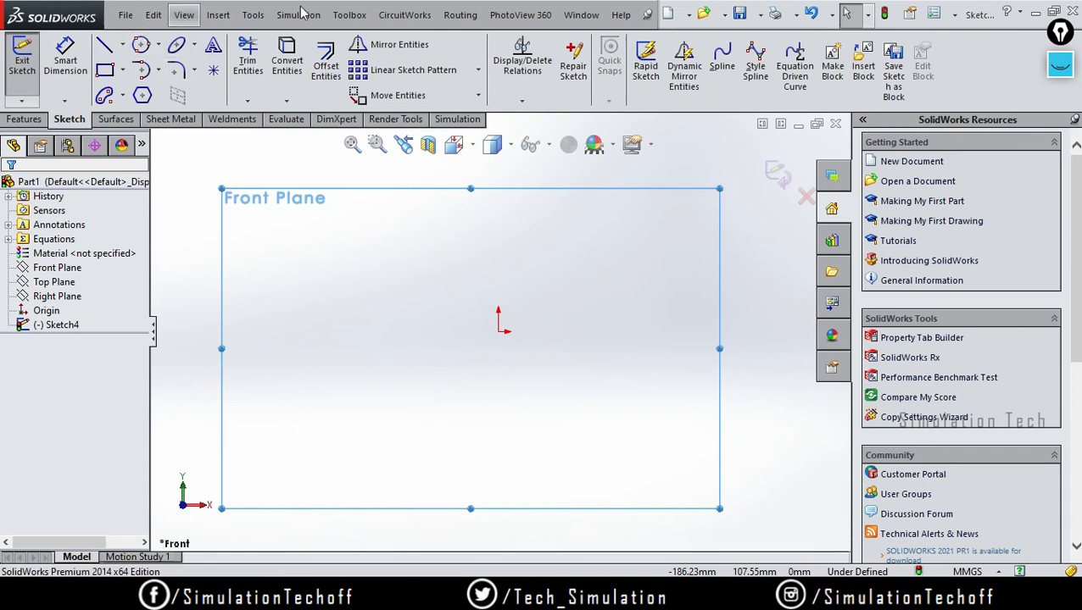
click(723, 59)
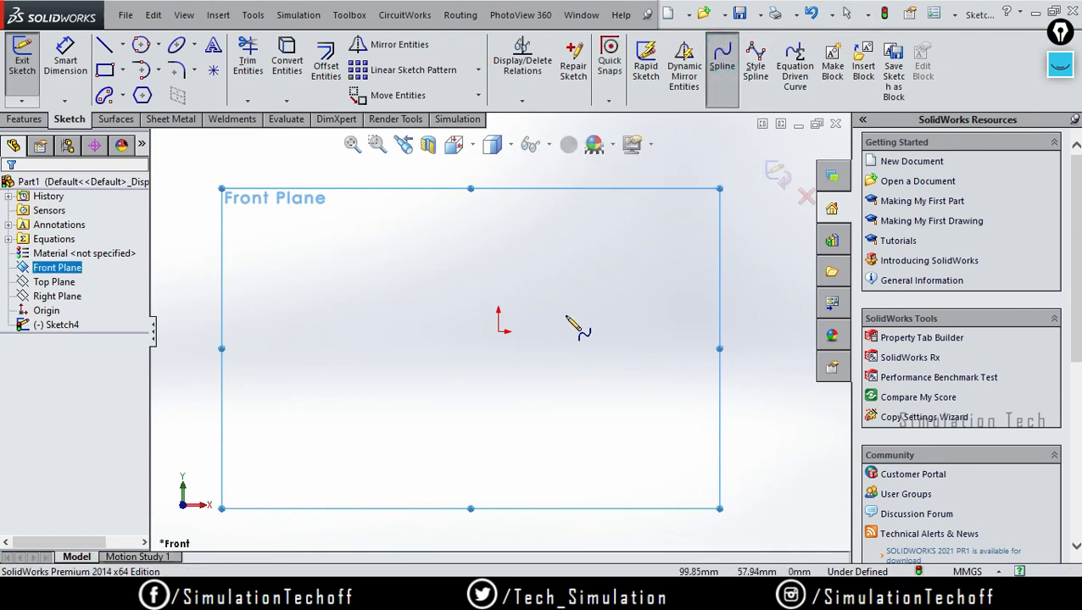
click(237, 404)
click(290, 294)
click(399, 348)
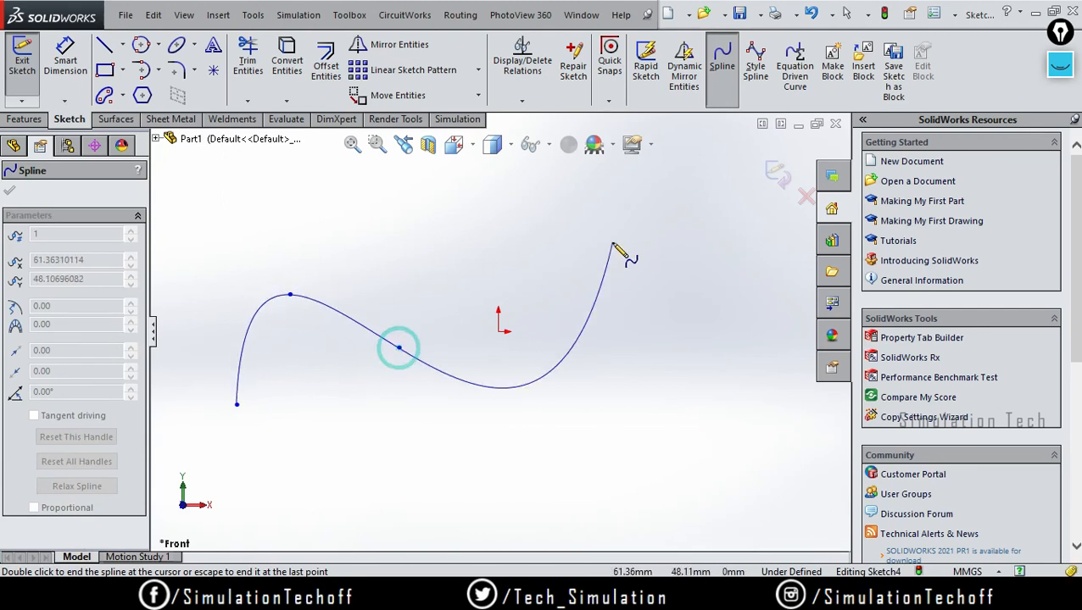
click(556, 348)
click(599, 230)
click(686, 306)
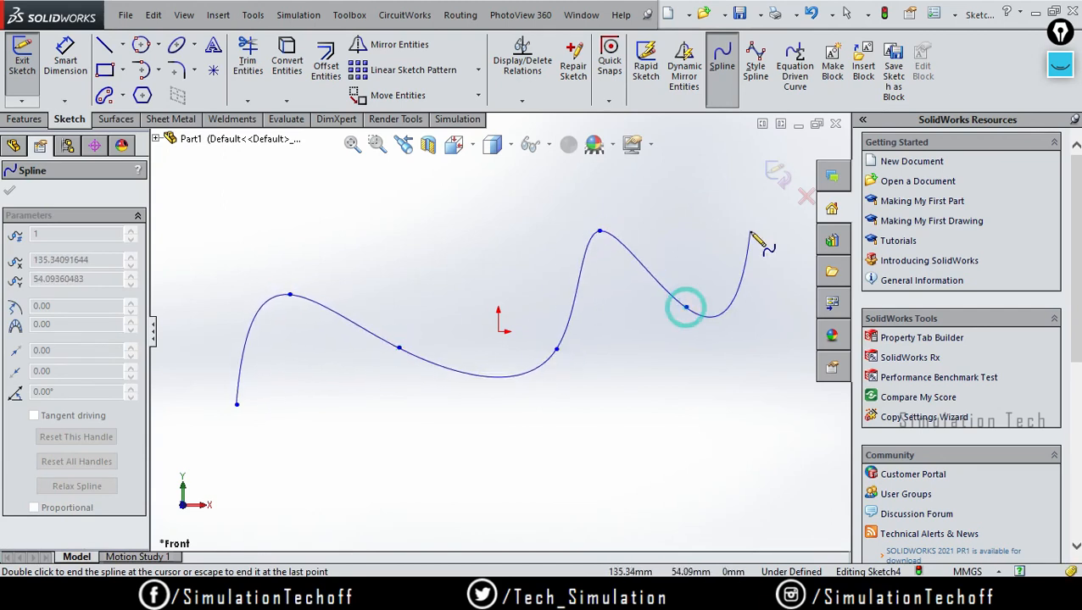
click(750, 233)
key(Escape)
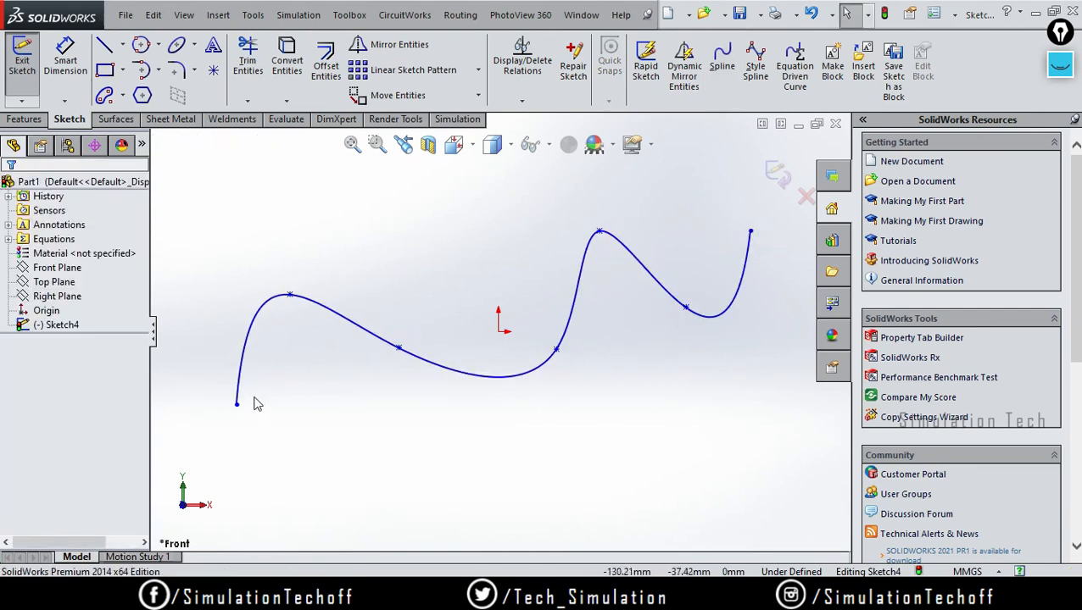
Reshape the spline by tilting the tangent handle at its first peak, moving its left end outward and lowering the two middle points.
click(290, 296)
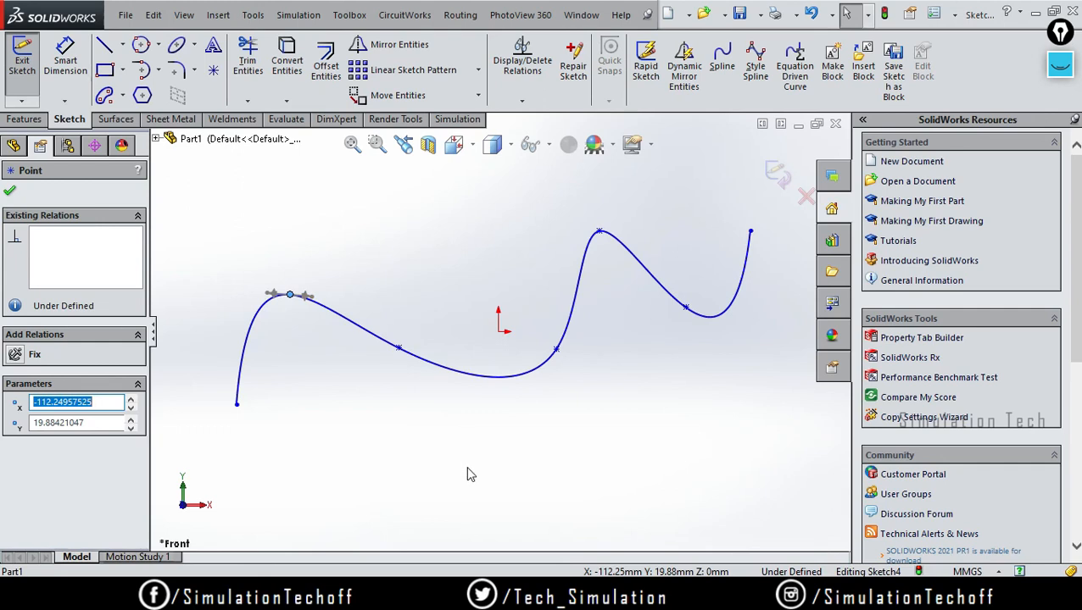
mouse_move(314, 300)
mouse_down()
mouse_move(363, 304)
mouse_move(357, 244)
mouse_move(331, 290)
mouse_move(313, 294)
mouse_up()
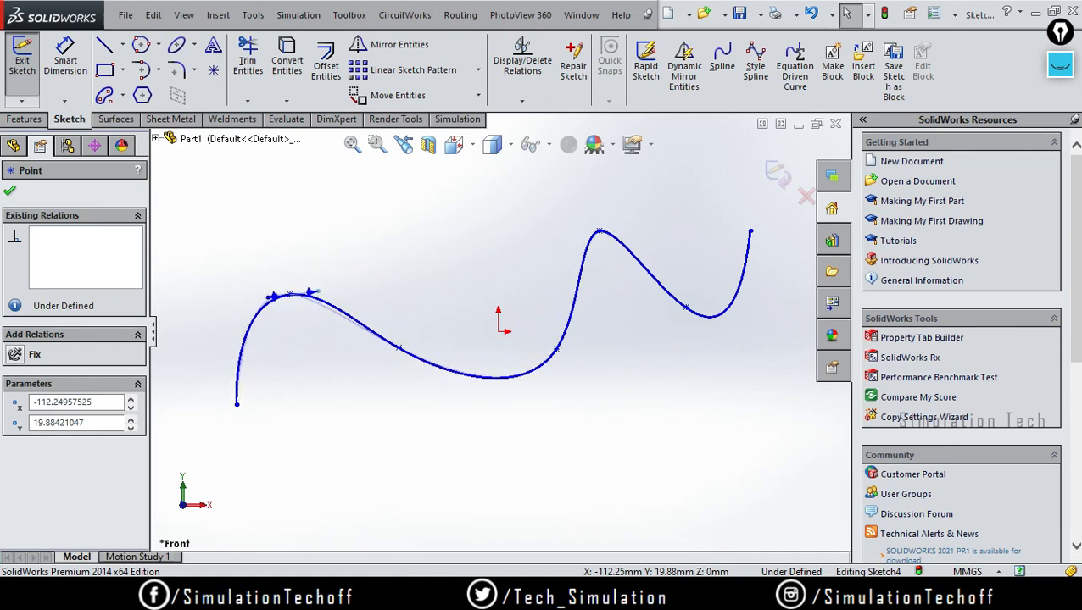
drag(238, 406, 192, 408)
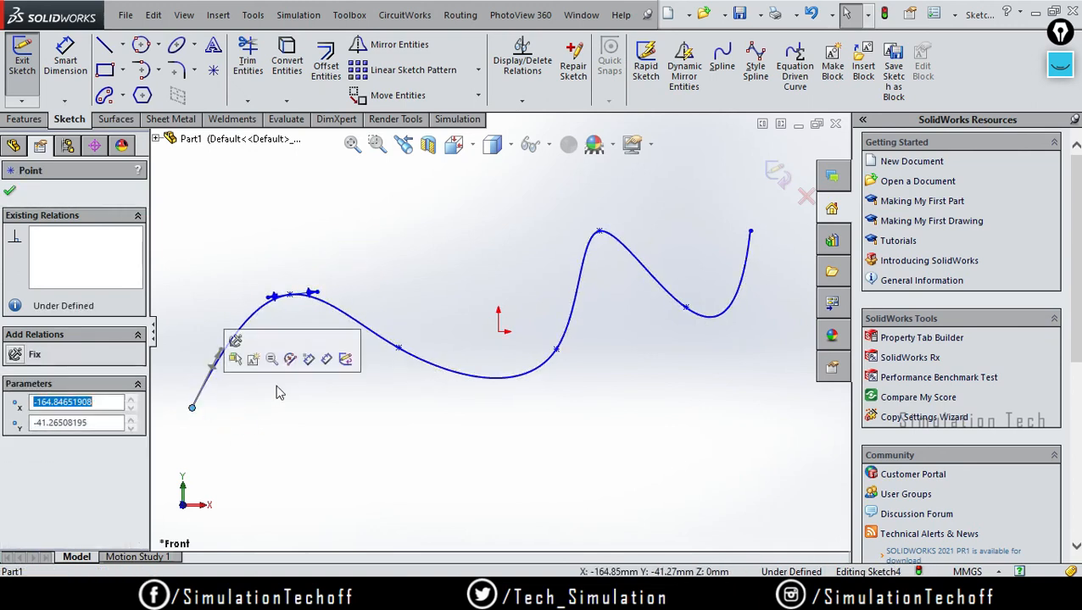
drag(400, 352, 383, 378)
click(656, 378)
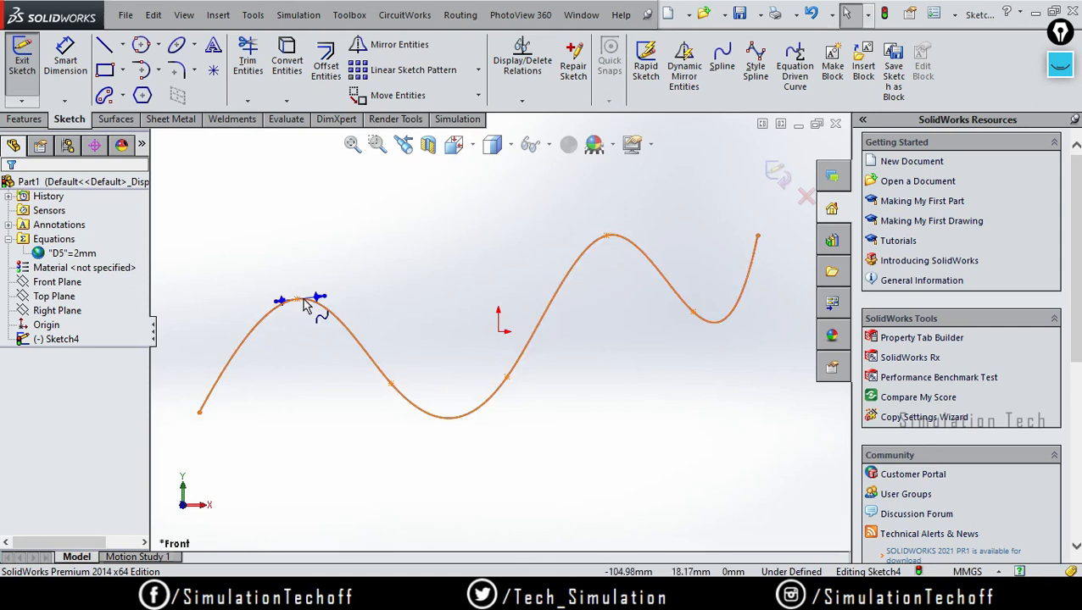
Draw a style spline with six control vertices in a zigzag below the existing spline.
scroll(423, 336, down, 2)
scroll(423, 336, up, 2)
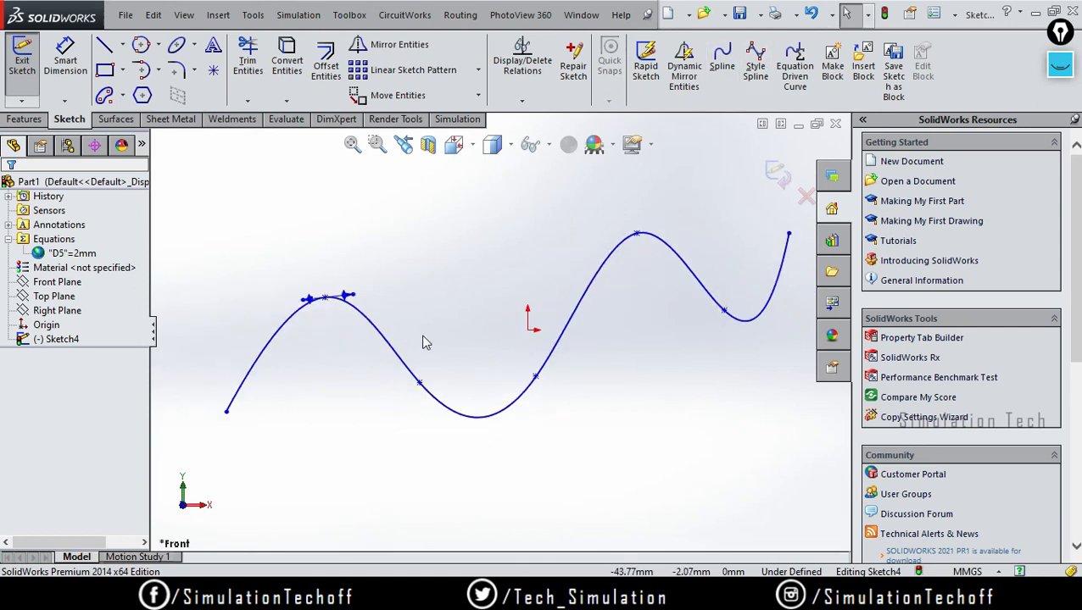
scroll(498, 332, up, 4)
drag(668, 411, 519, 422)
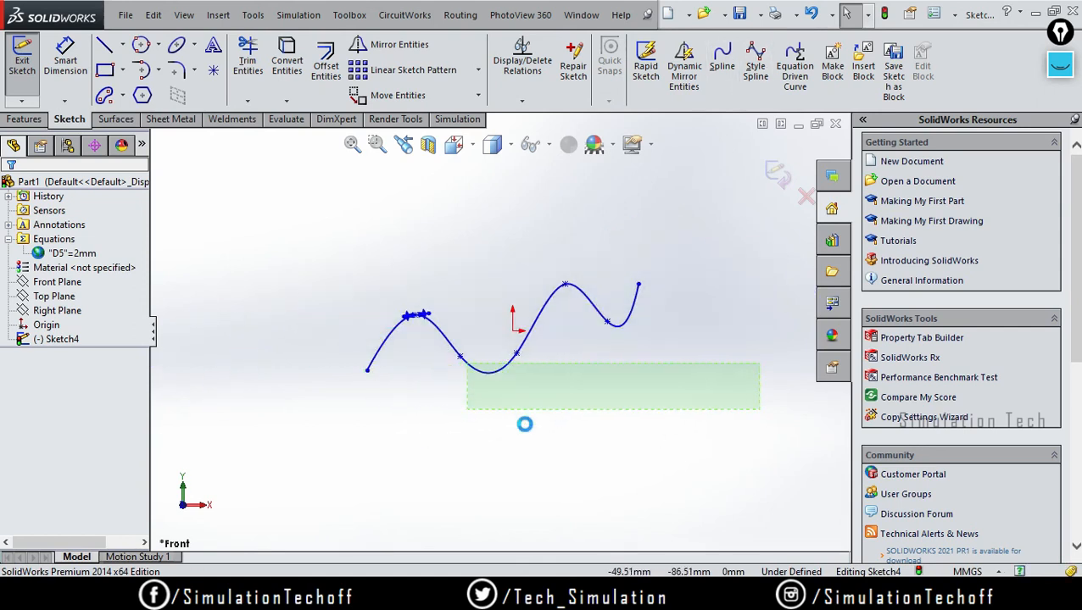
click(551, 434)
scroll(536, 414, down, 1)
ctrl+middle_drag(535, 413, 470, 362)
scroll(496, 310, up, 1)
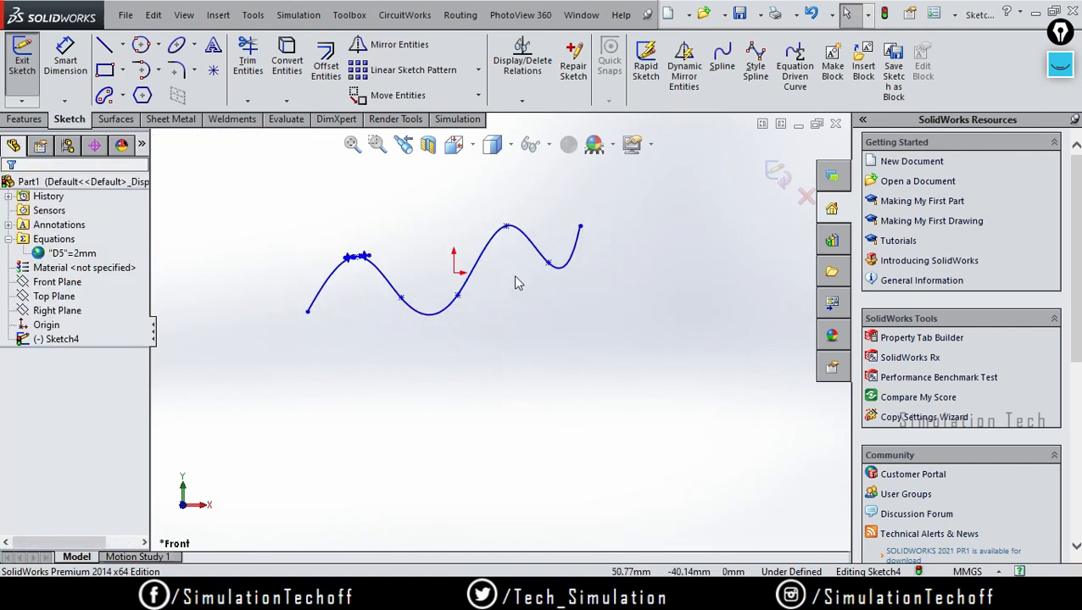
click(760, 58)
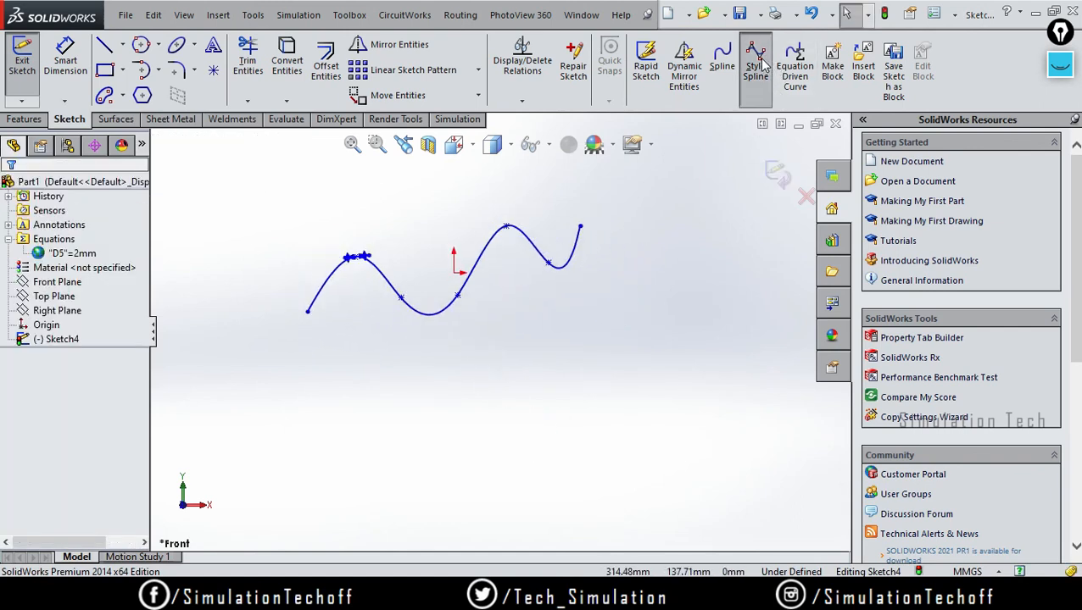
click(308, 457)
click(374, 390)
click(497, 483)
click(539, 382)
click(677, 466)
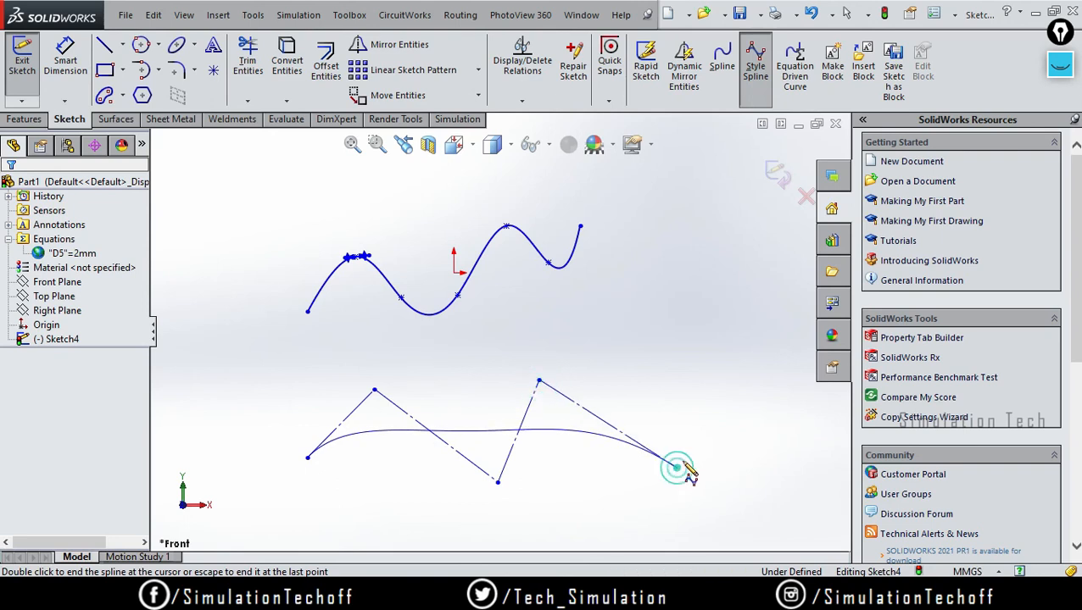
double_click(741, 378)
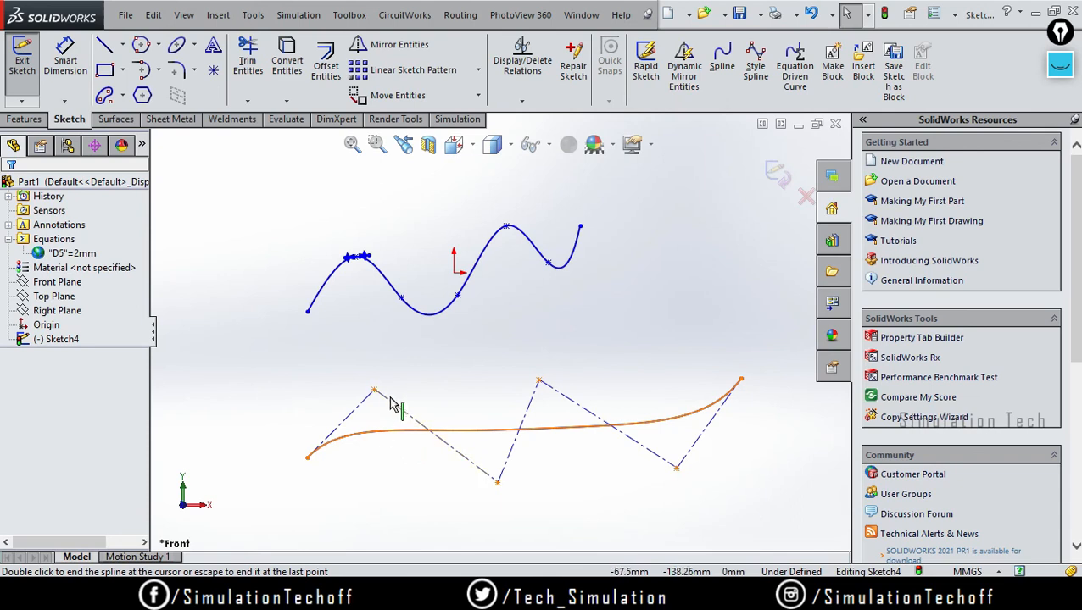
Reshape the style spline by pulling its four inner control vertices outward into a taller zigzag.
drag(374, 390, 309, 371)
drag(496, 484, 513, 530)
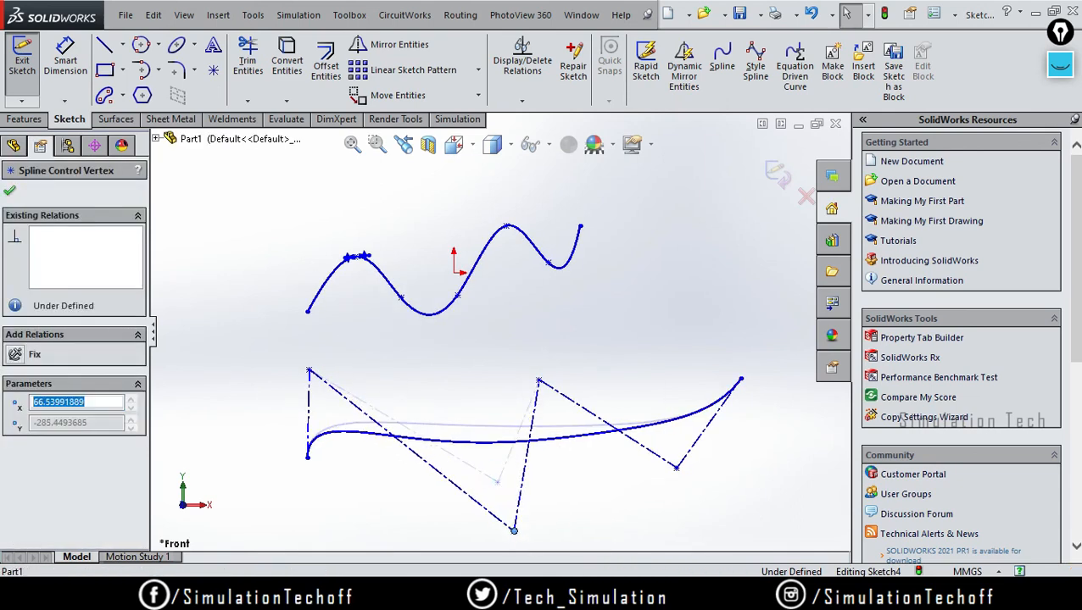
click(539, 386)
drag(537, 382, 582, 330)
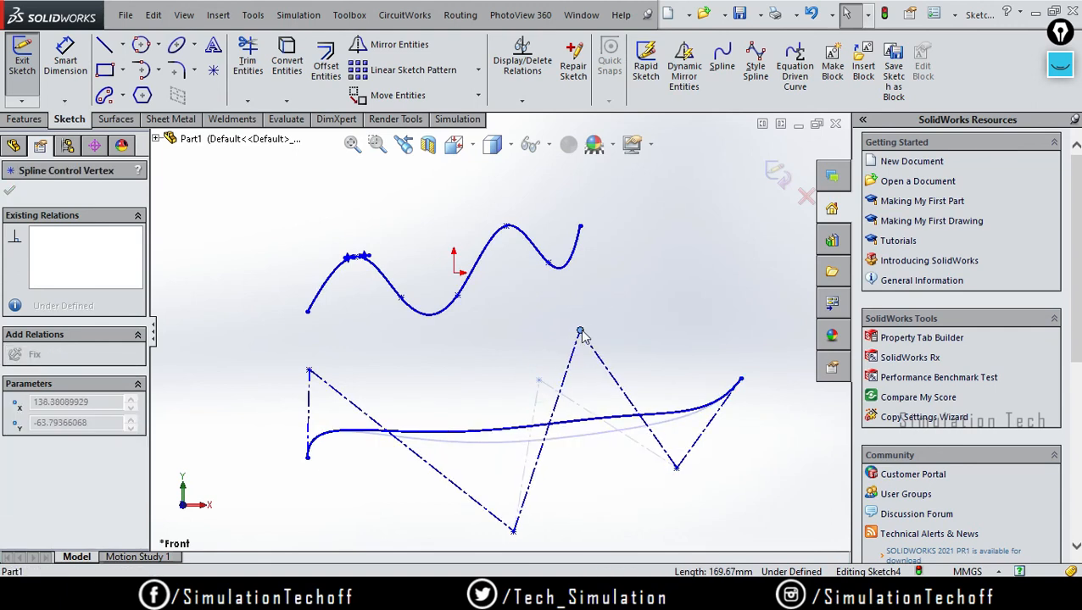
drag(676, 472, 731, 514)
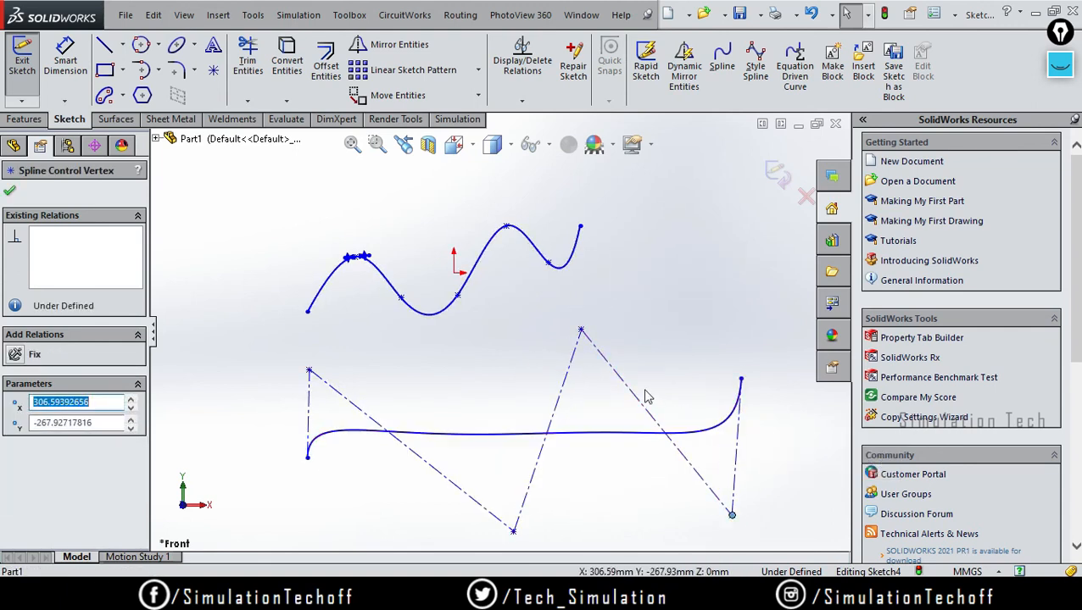
Delete the ordinary spline above, keeping only the style spline.
click(678, 343)
drag(637, 306, 253, 219)
key(Delete)
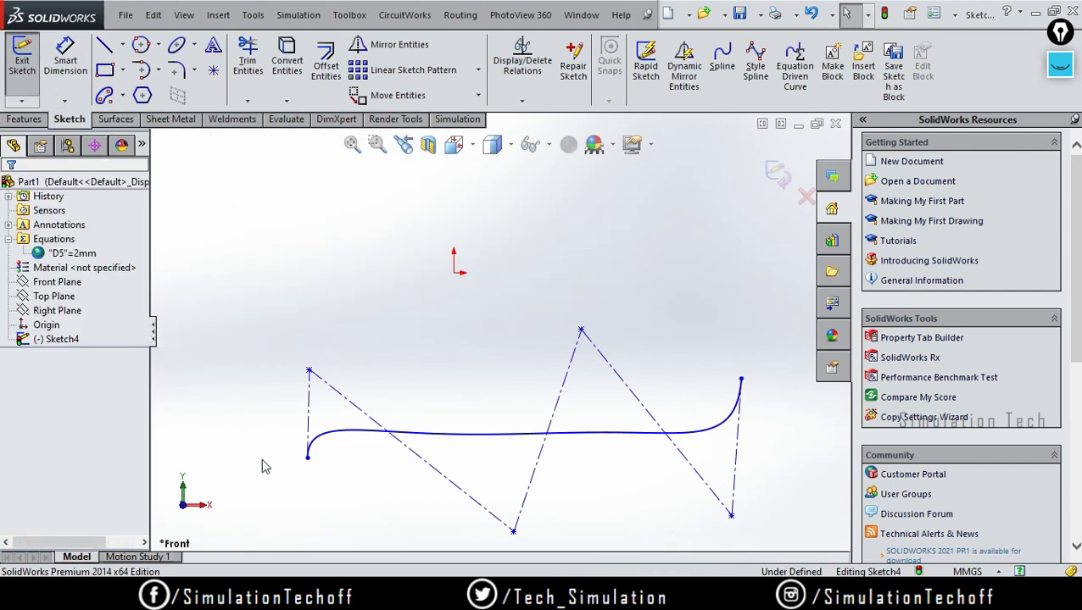
Move the style spline's left endpoint and adjacent control vertex inward, placing the endpoint just above that vertex.
drag(304, 461, 391, 342)
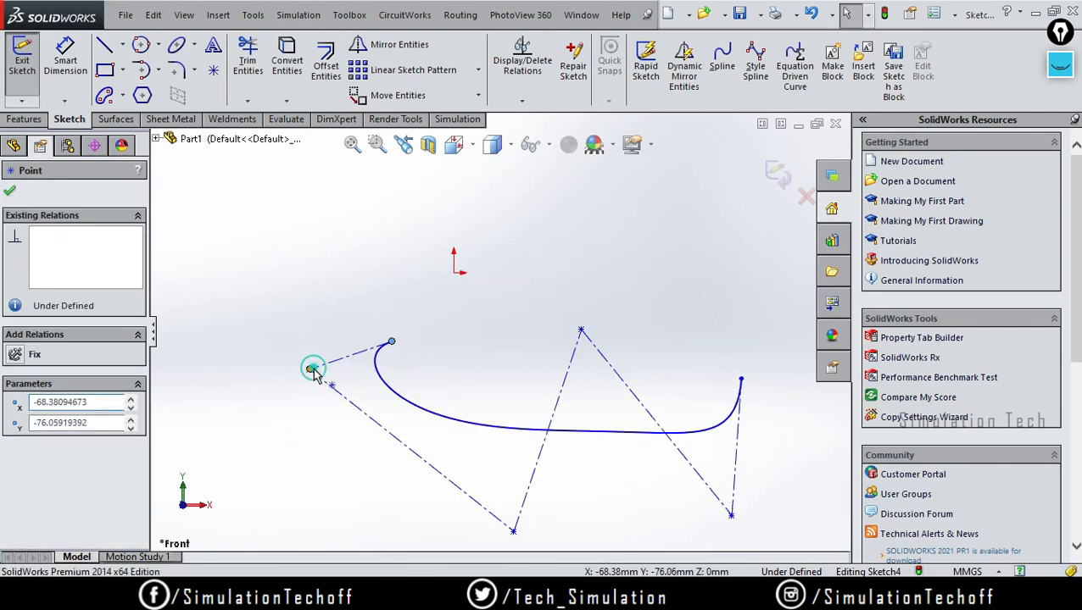
drag(310, 370, 385, 427)
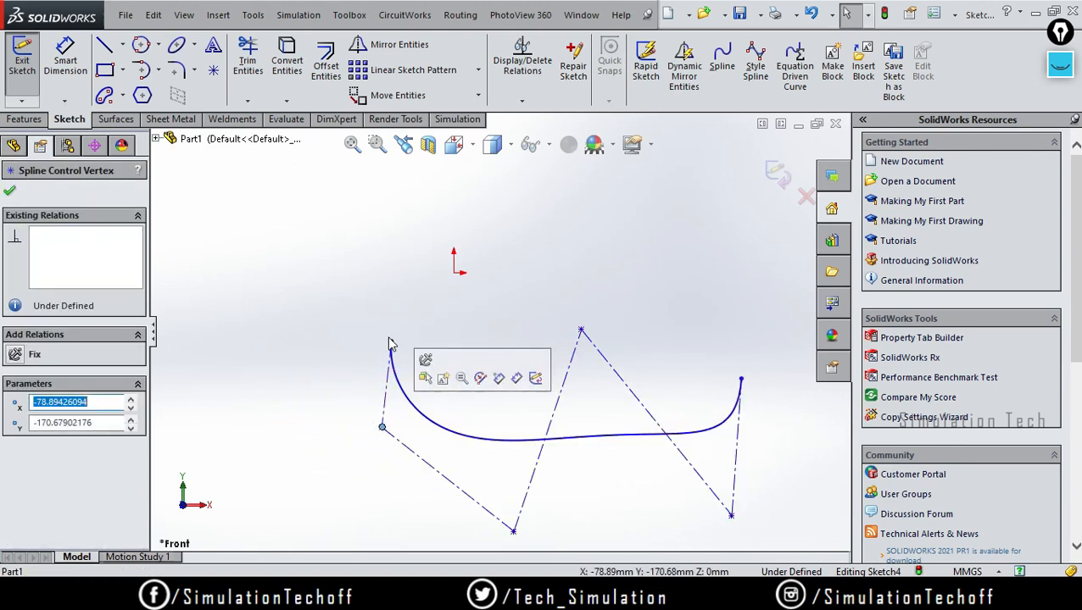
drag(391, 341, 381, 415)
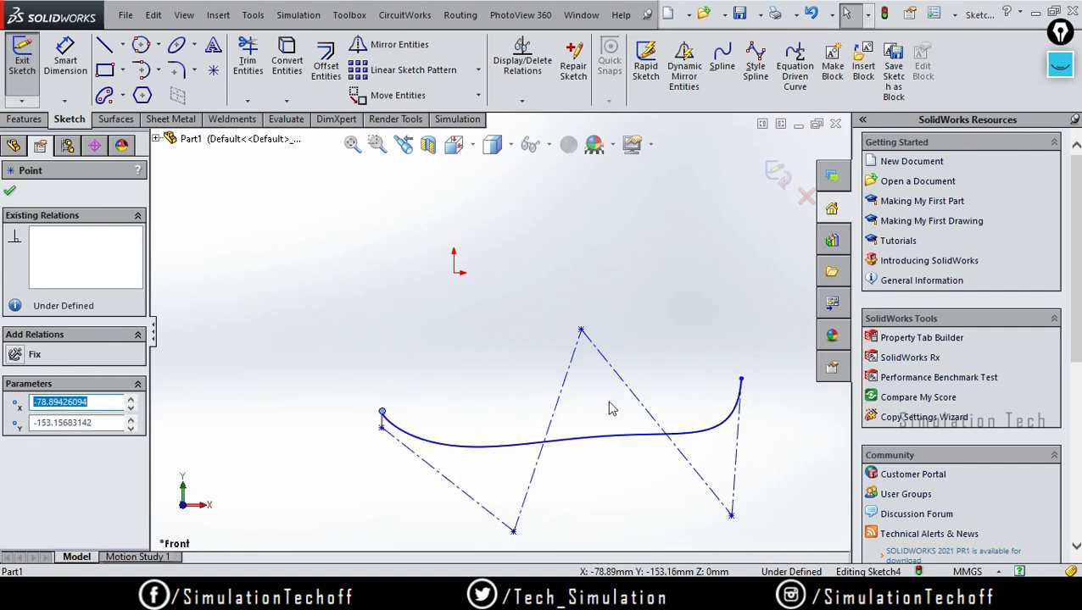
Extrude the style spline as a surface about 61 mm toward the front and inspect it from another angle.
click(116, 119)
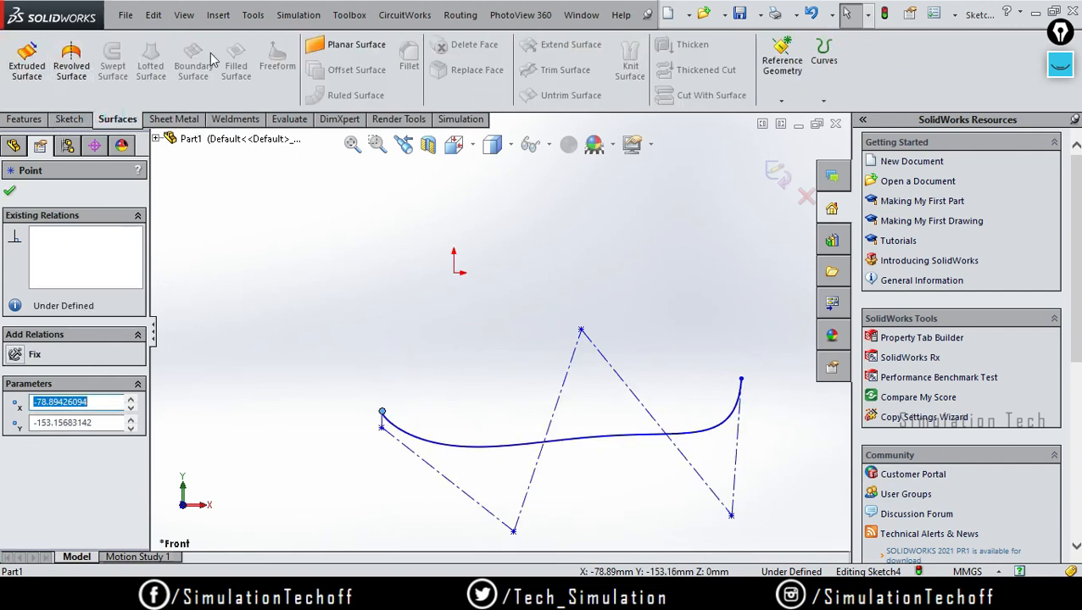
click(26, 61)
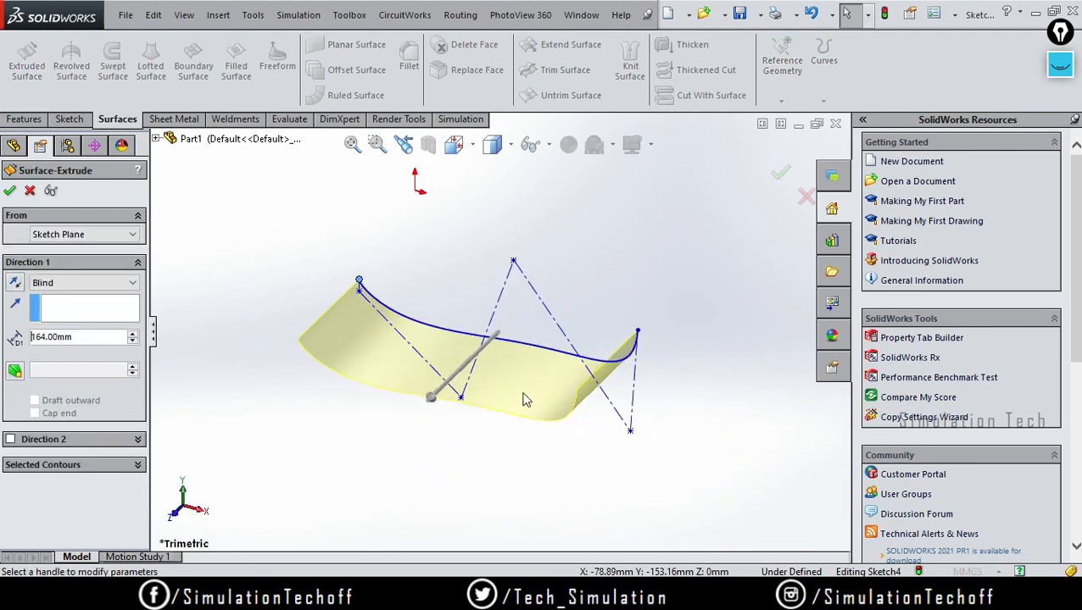
drag(432, 397, 471, 361)
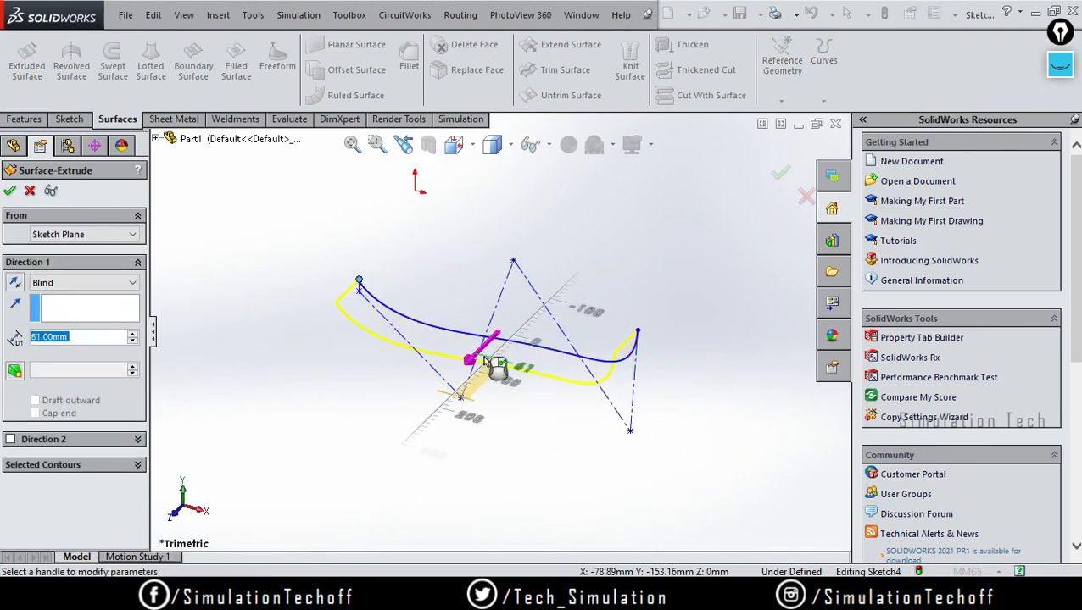
click(779, 175)
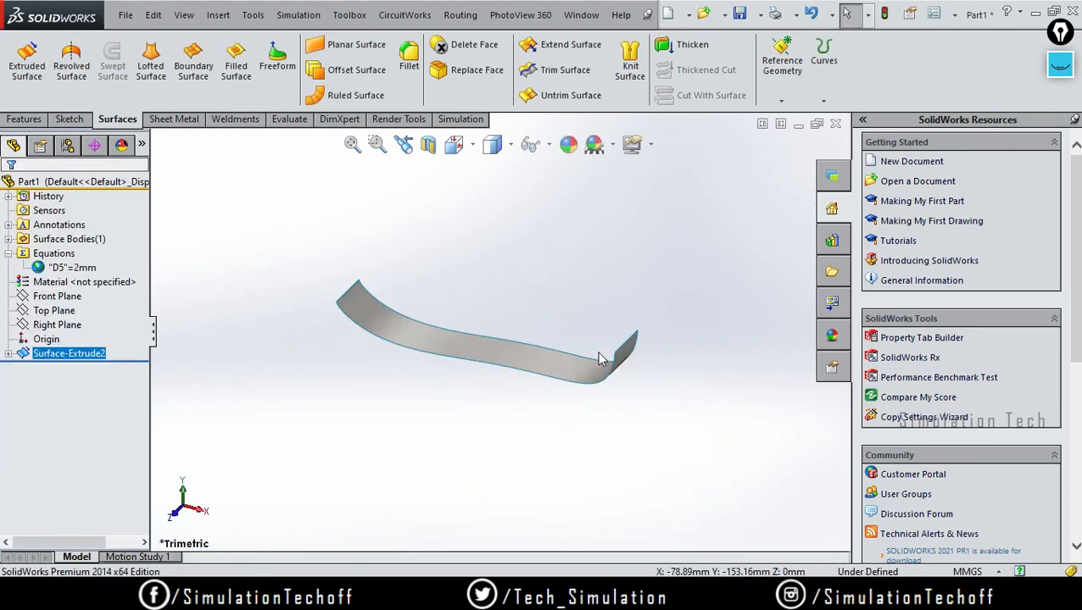
middle_drag(597, 352, 691, 382)
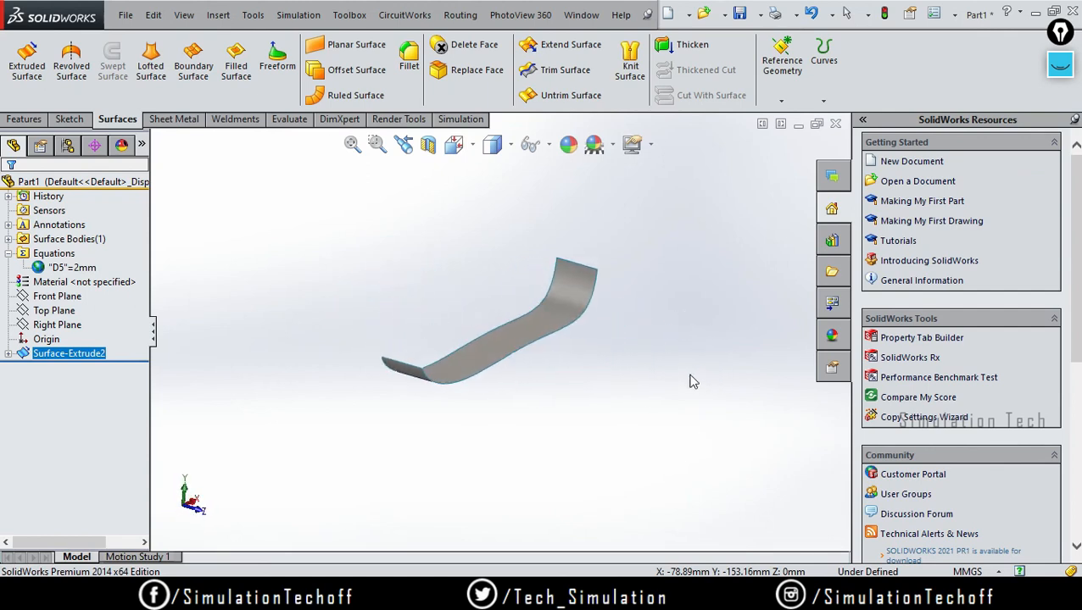
click(409, 58)
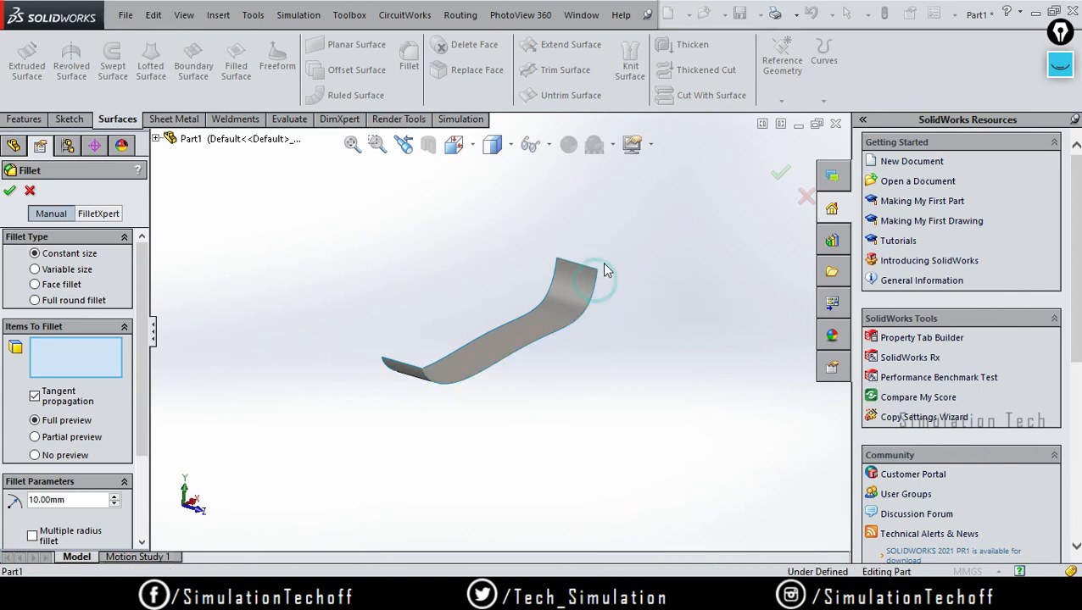
click(71, 270)
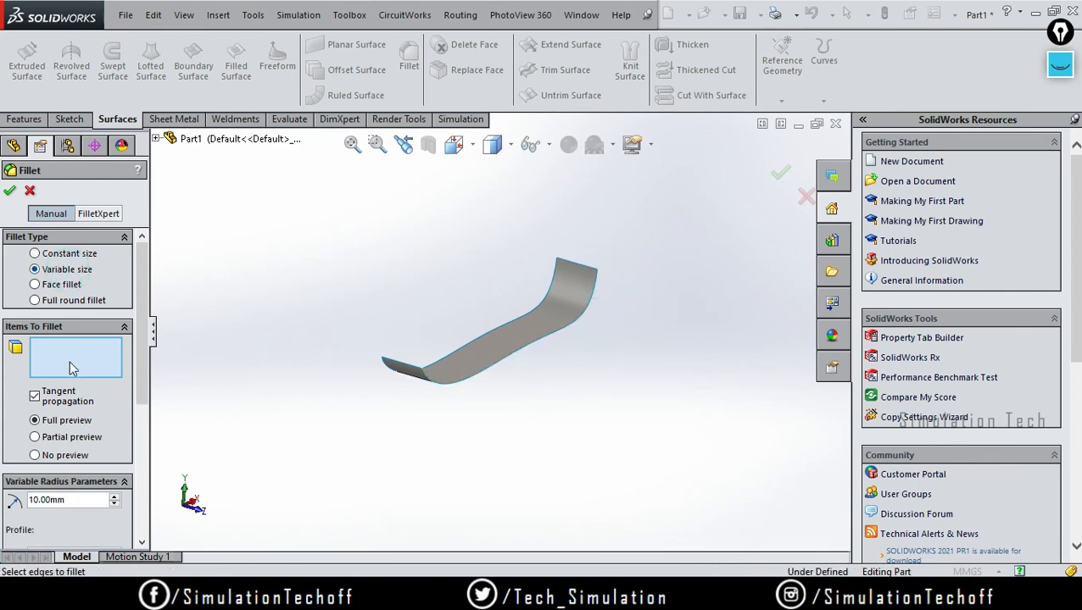
click(35, 254)
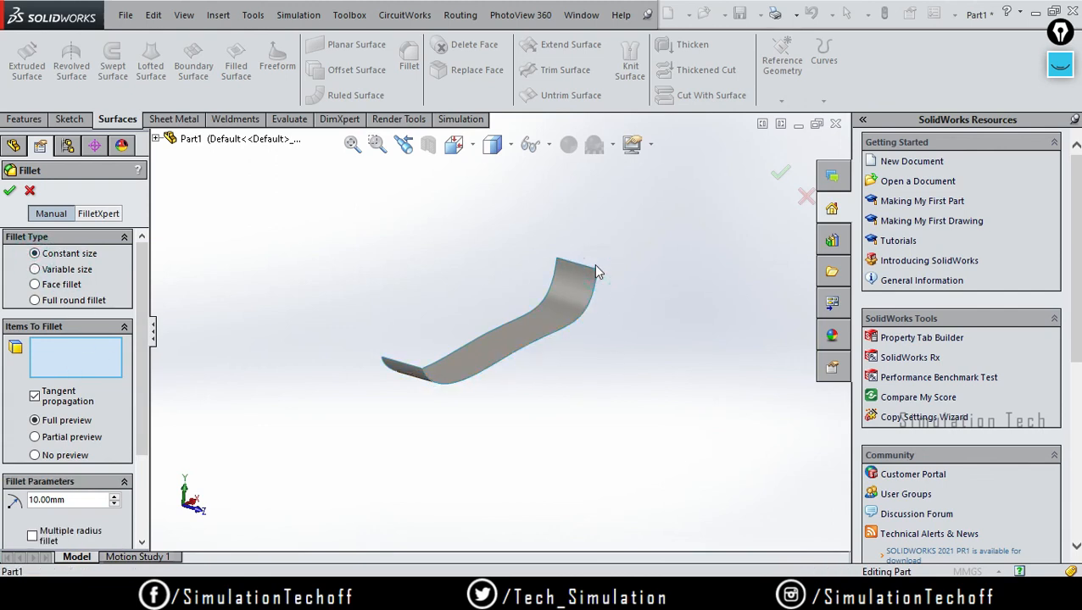
scroll(597, 272, up, 3)
scroll(597, 272, down, 4)
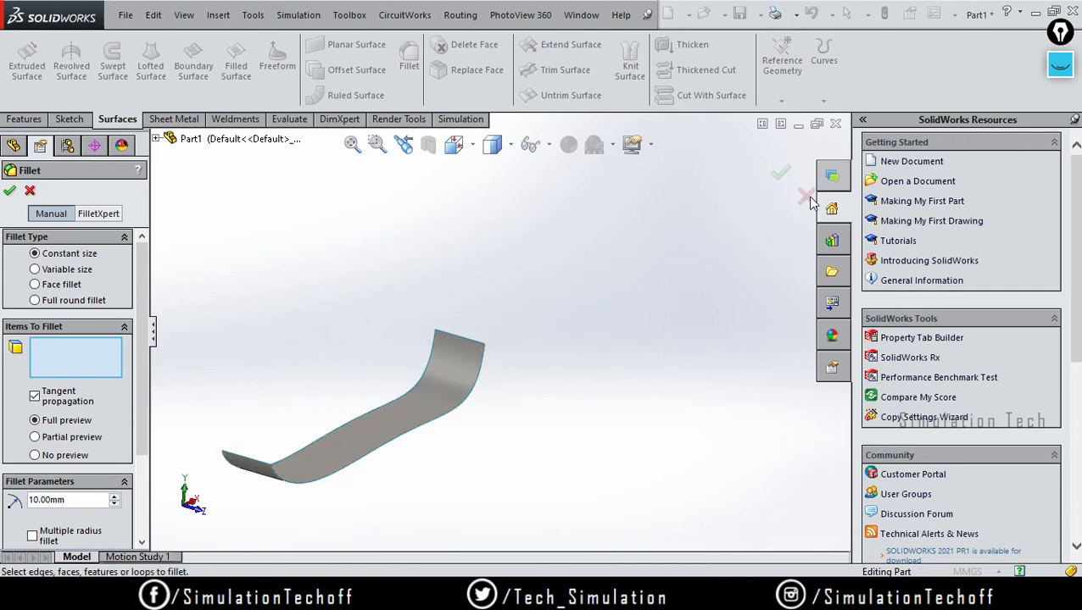
click(806, 196)
Open the extruded surface's sketch to view its style spline profile and return to the part.
click(440, 360)
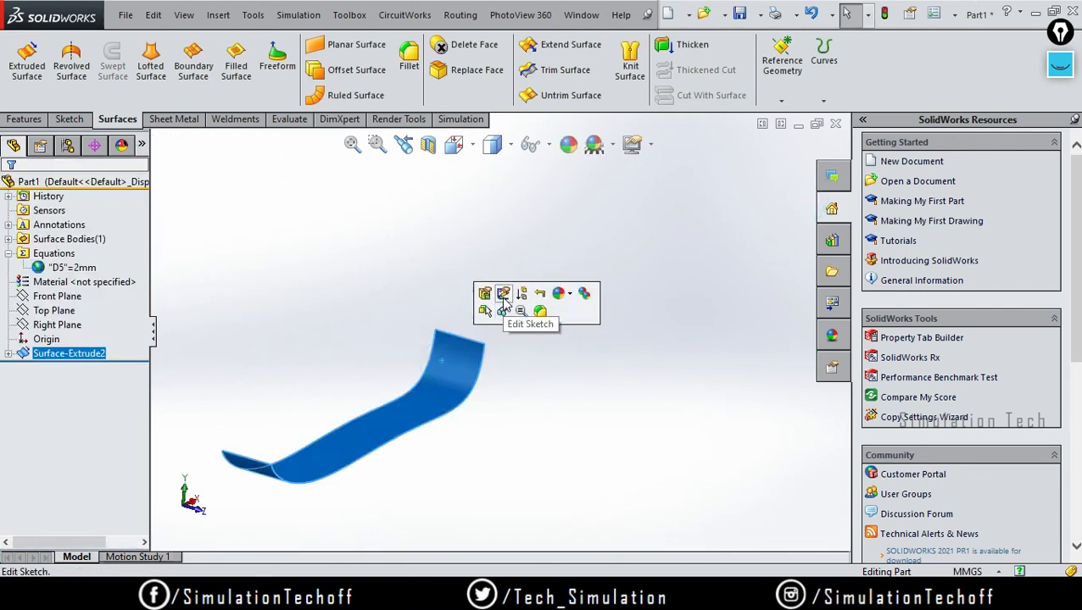
click(520, 311)
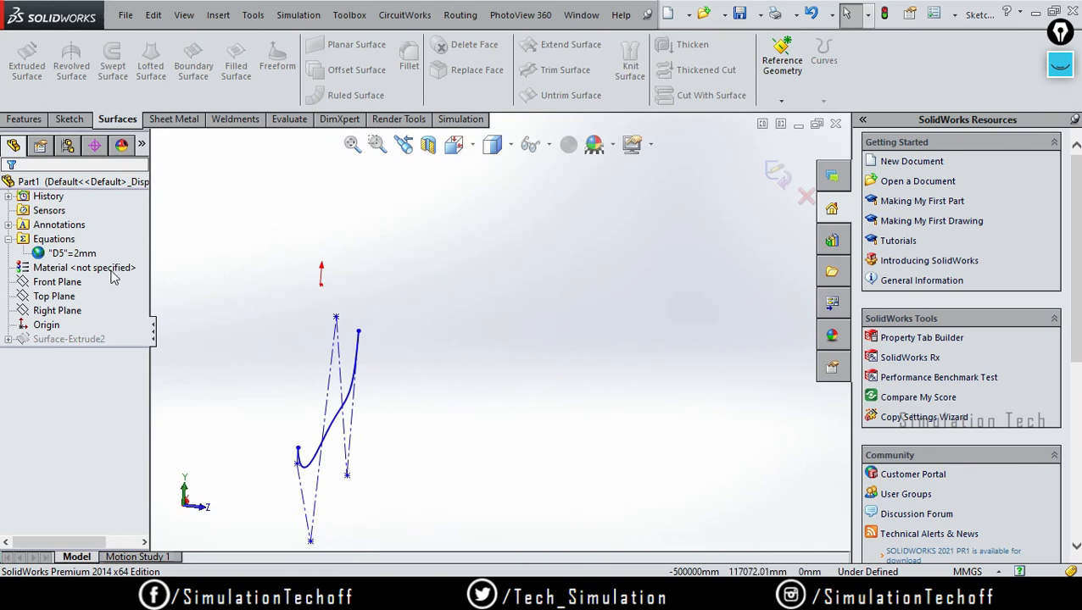
click(778, 174)
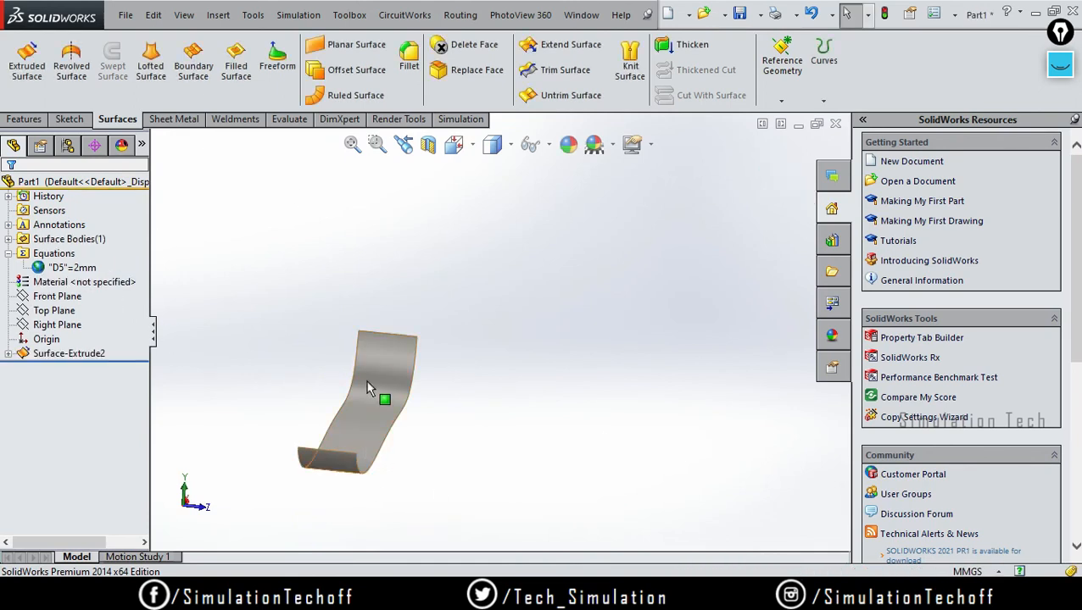